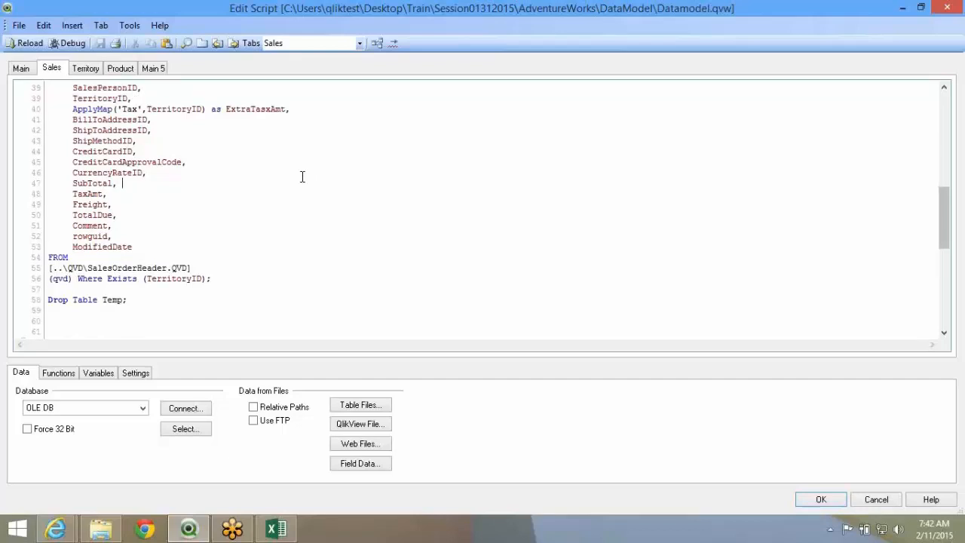
pyautogui.scroll(1, 302, 177)
pyautogui.scroll(1, 302, 176)
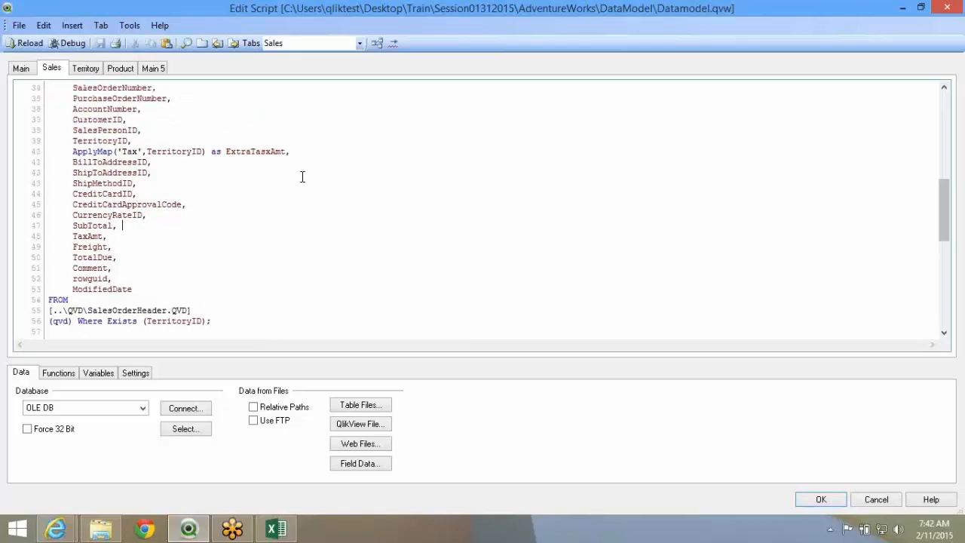
pyautogui.scroll(-2, 301, 176)
pyautogui.scroll(1, 301, 179)
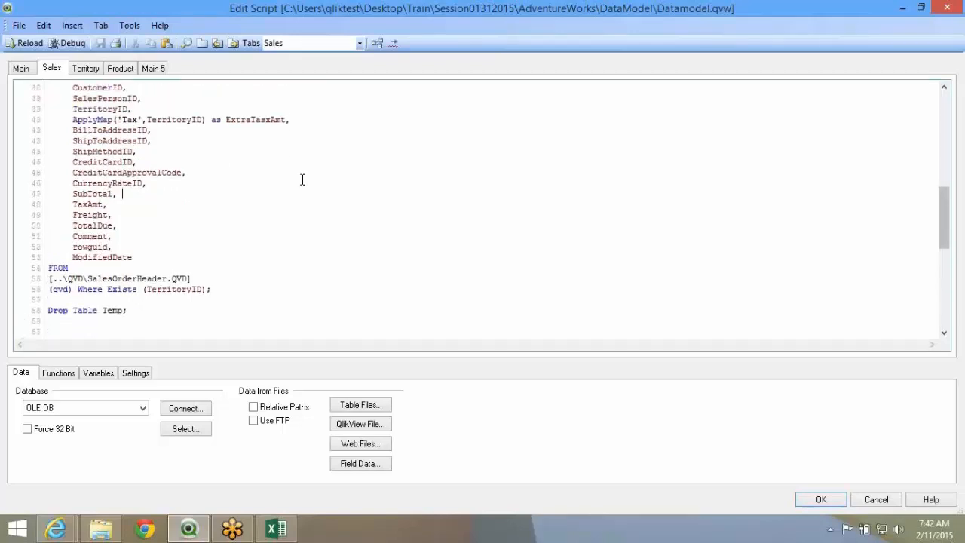
pyautogui.scroll(1, 301, 180)
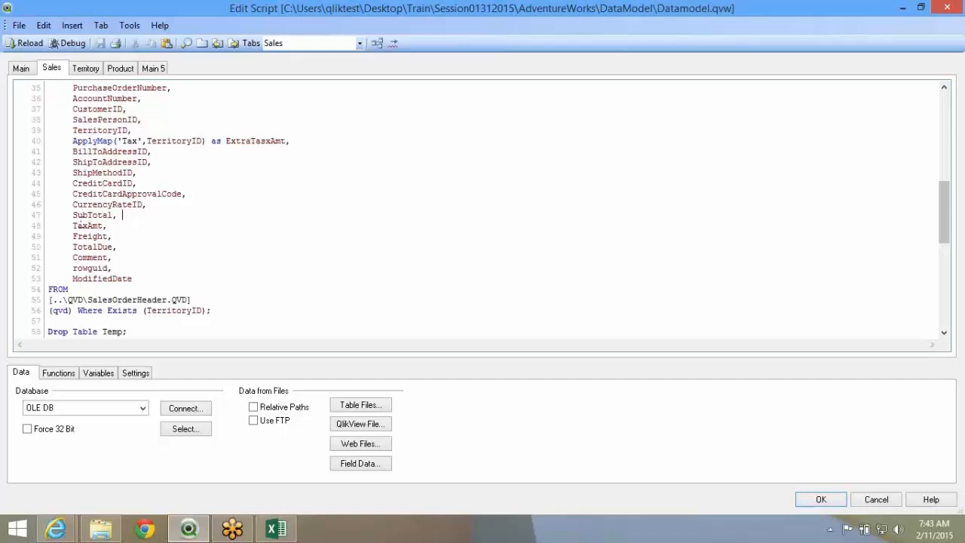
# - Switch to the Discussion_01312015 workbook in Excel and add a new blank worksheet after the existing sheets
pyautogui.click(276, 530)
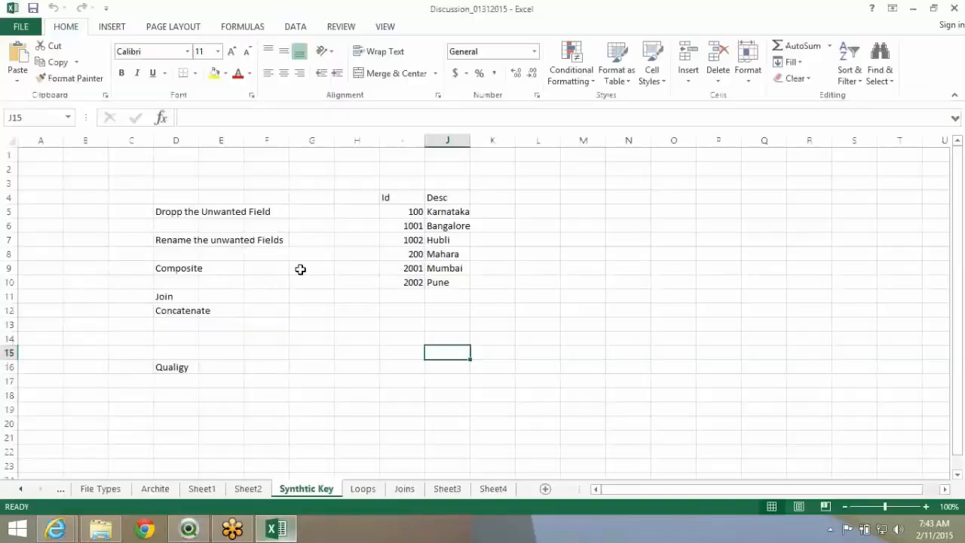
pyautogui.click(492, 492)
pyautogui.click(543, 490)
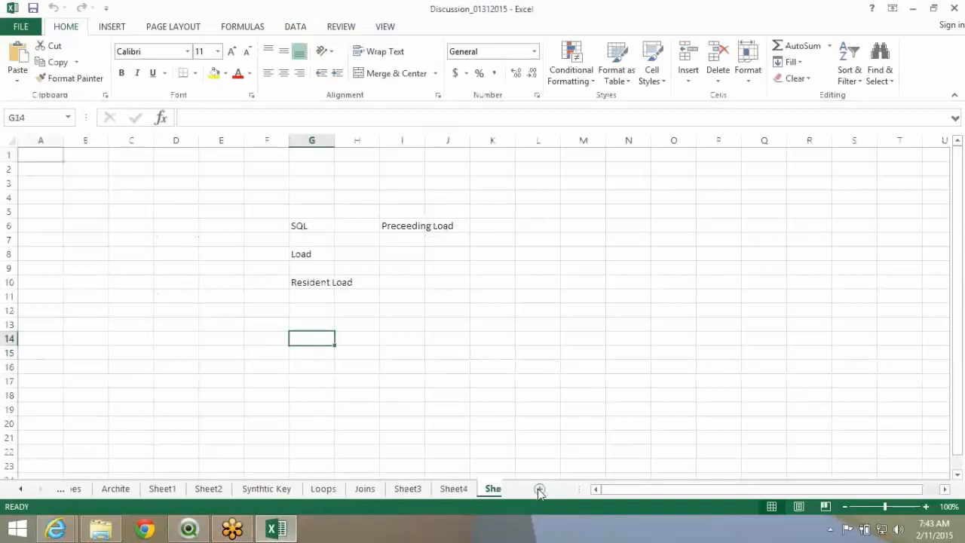
# - Enter the label Student in cell G6 and ClassGroup in cell J6 of the new sheet
pyautogui.click(188, 224)
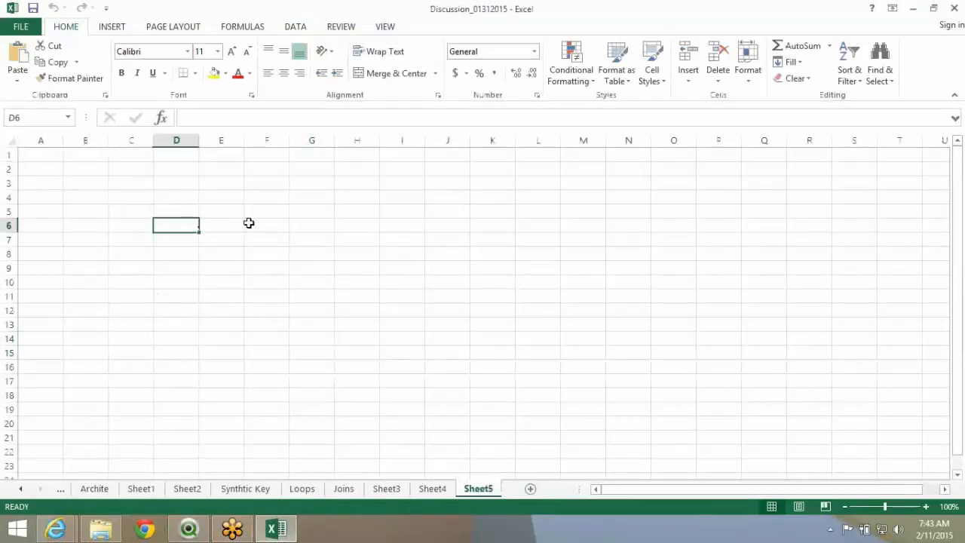
pyautogui.click(249, 223)
pyautogui.click(306, 224)
pyautogui.write('Studetn')
pyautogui.press('BackSpace')
pyautogui.press('BackSpace')
pyautogui.write('nt')
pyautogui.press('Right')
pyautogui.press('Right')
pyautogui.press('Right')
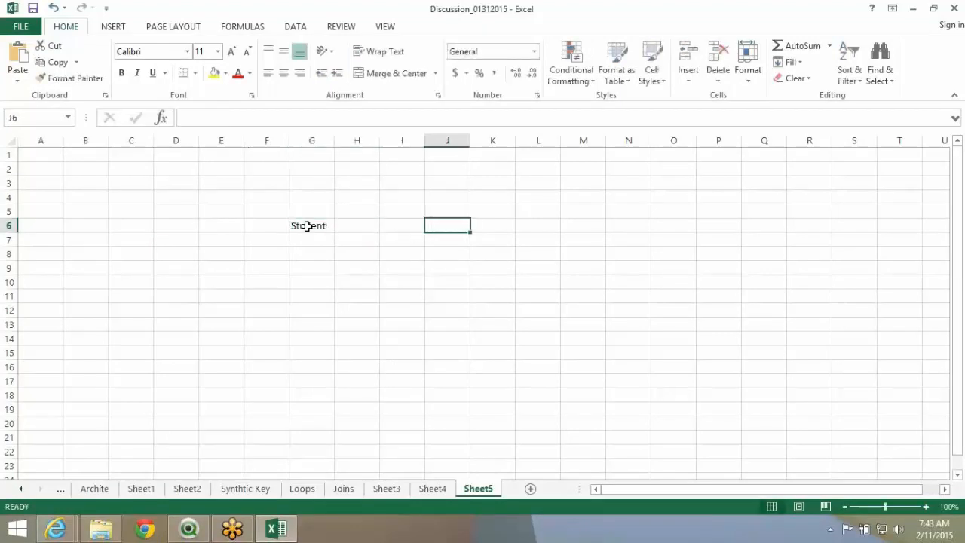
pyautogui.write('Class')
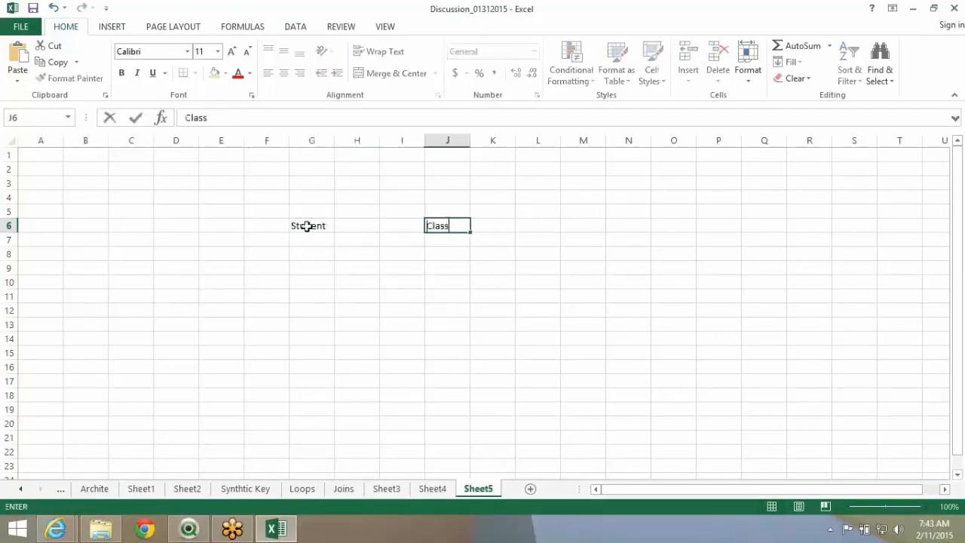
pyautogui.write('Group')
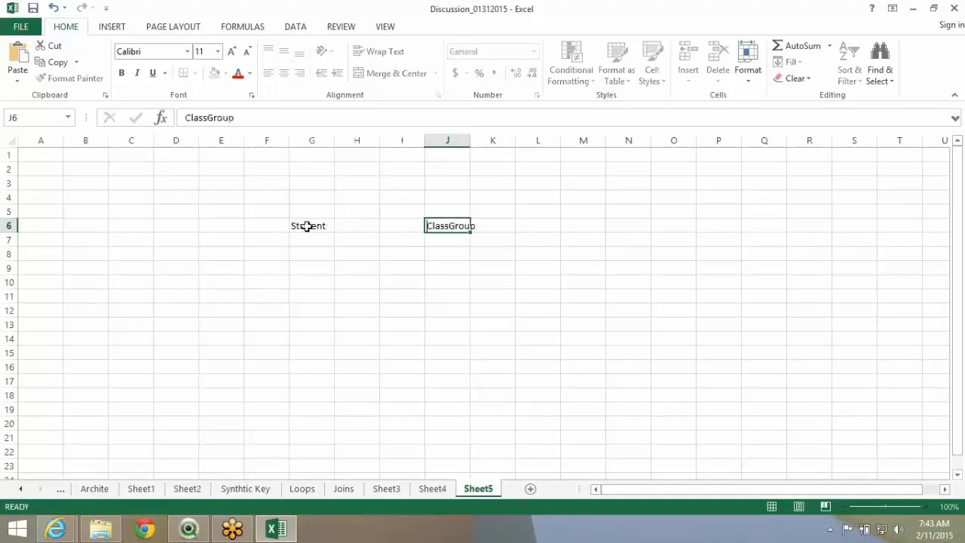
pyautogui.press('Return')
# - Draw a straight arrow connecting the Student label to the ClassGroup label
pyautogui.click(315, 226)
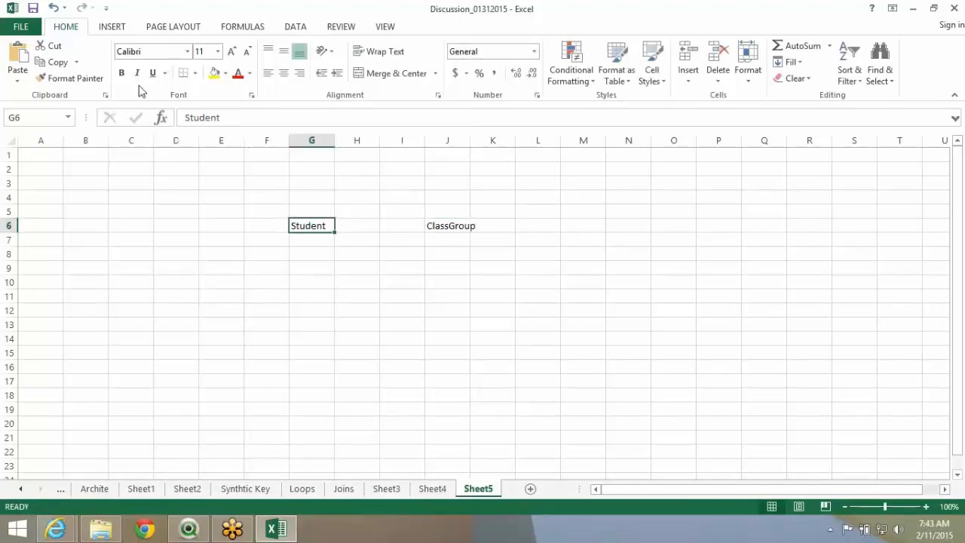
pyautogui.click(108, 33)
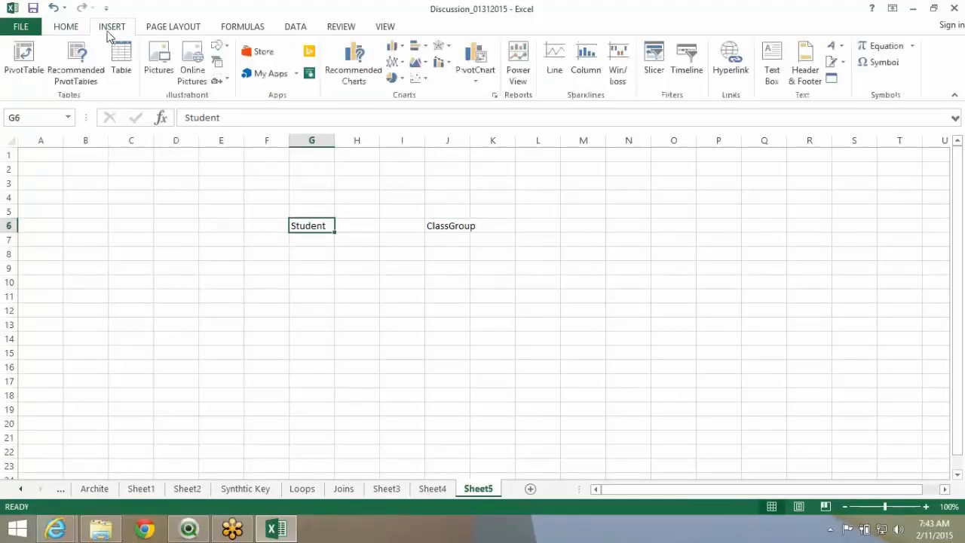
pyautogui.doubleClick(107, 32)
pyautogui.click(113, 30)
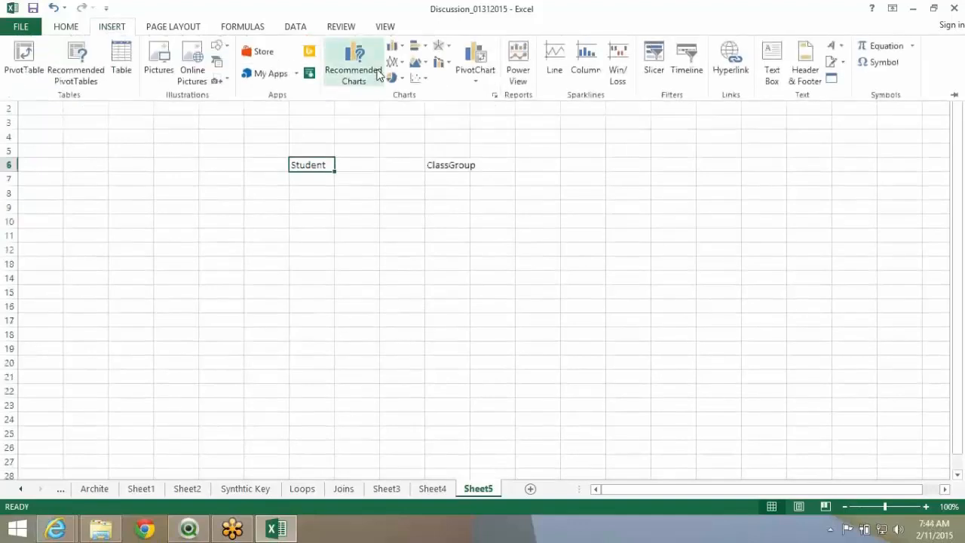
pyautogui.rightClick(444, 89)
pyautogui.click(470, 167)
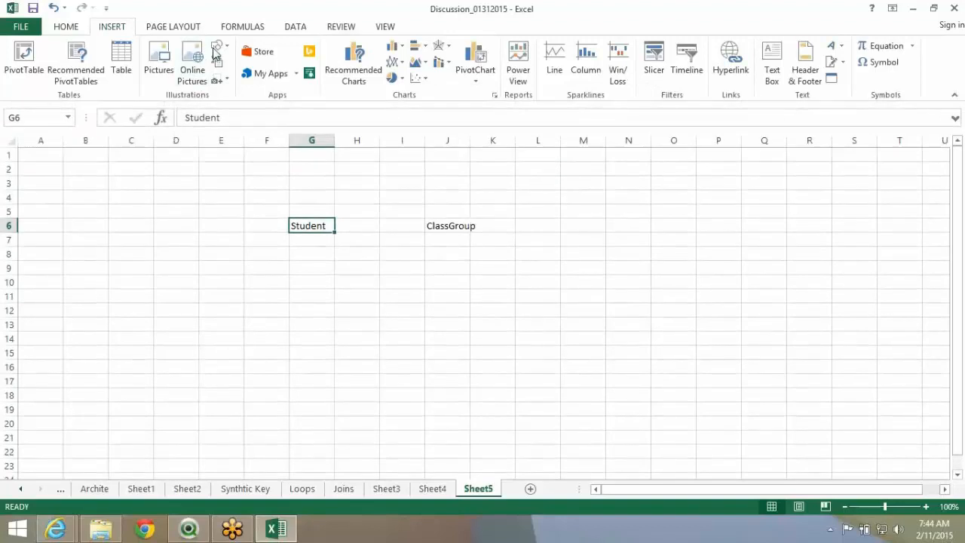
pyautogui.click(220, 46)
pyautogui.click(218, 150)
pyautogui.moveTo(336, 223); pyautogui.dragTo(414, 226)
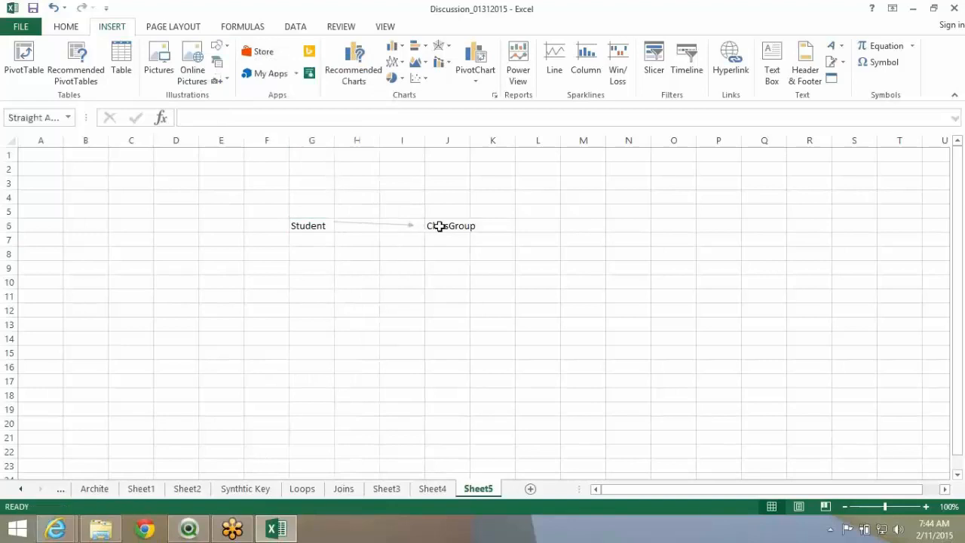
# - Replace the label in cell J6 with ClassRoom
pyautogui.click(439, 226)
pyautogui.write('Class')
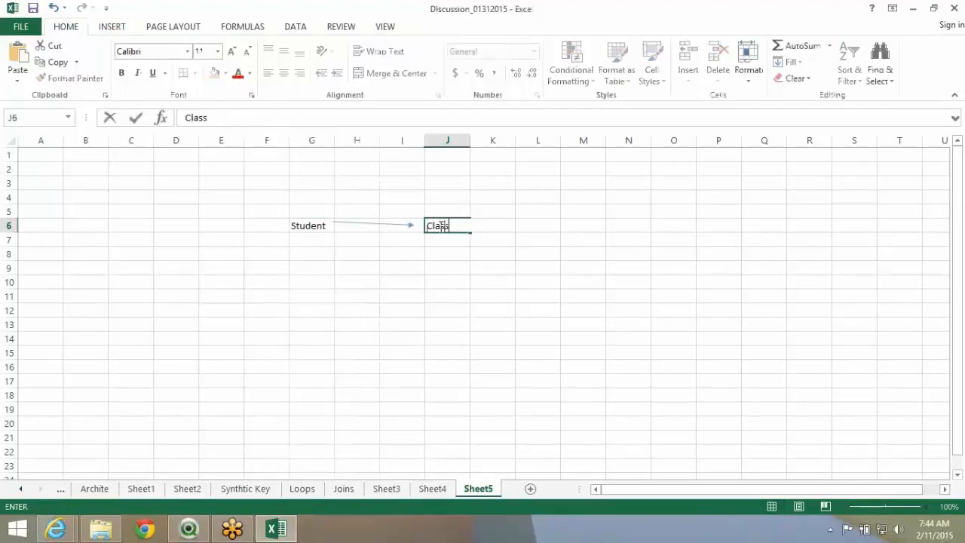
pyautogui.write('Room')
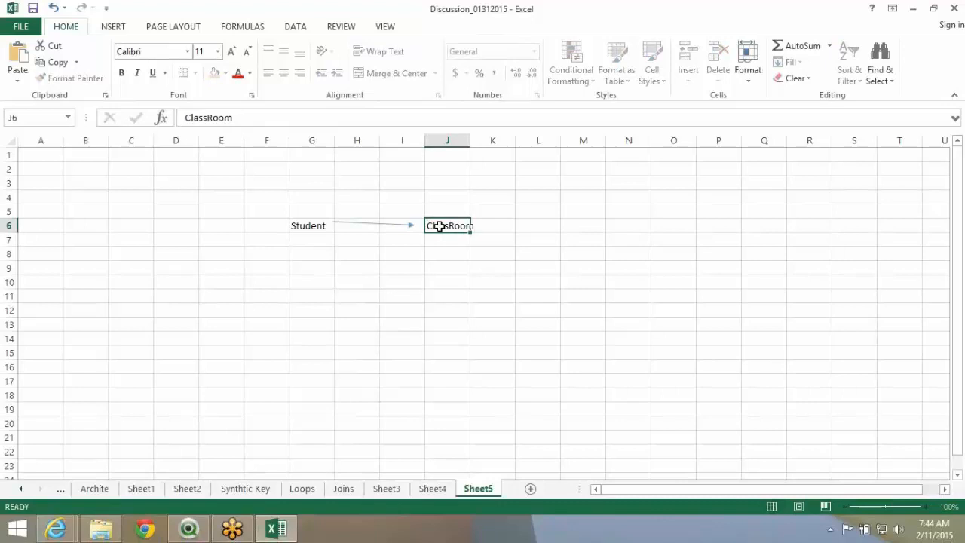
pyautogui.press('Return')
# - Nudge the arrow after Student slightly and set the label in cell J6 to ClassGroup
pyautogui.moveTo(344, 222); pyautogui.dragTo(348, 223)
pyautogui.click(440, 235)
pyautogui.click(437, 224)
pyautogui.write('ClassGroup')
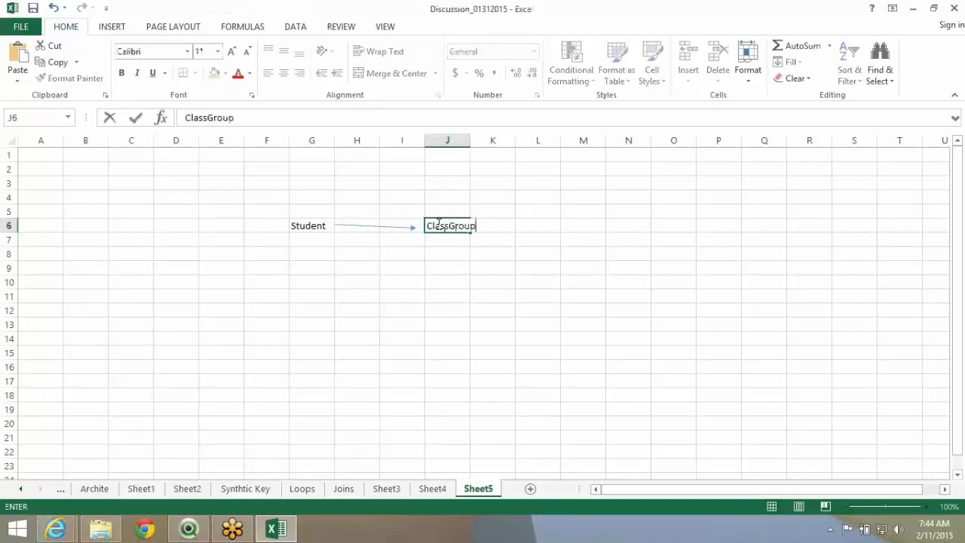
pyautogui.press('Return')
pyautogui.click(438, 224)
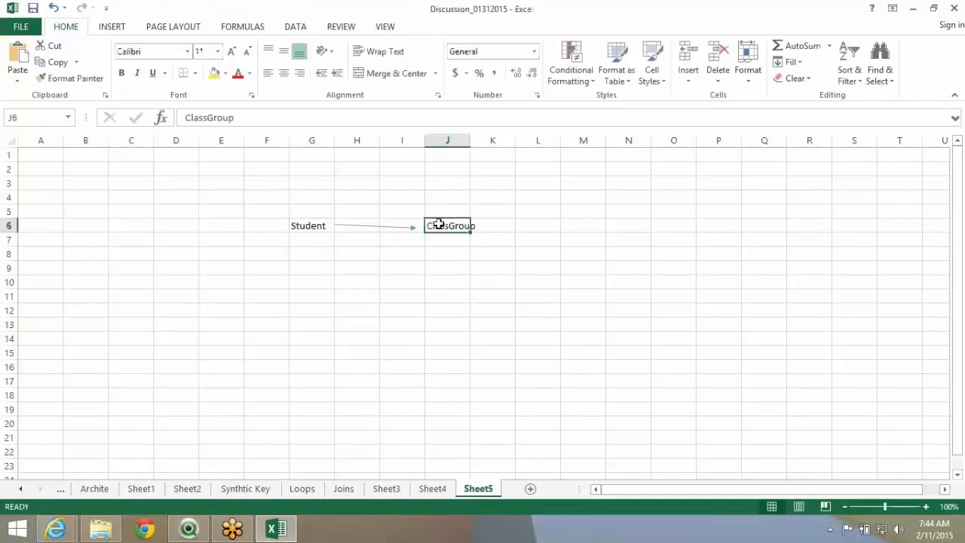
pyautogui.write('Class')
pyautogui.press('Escape')
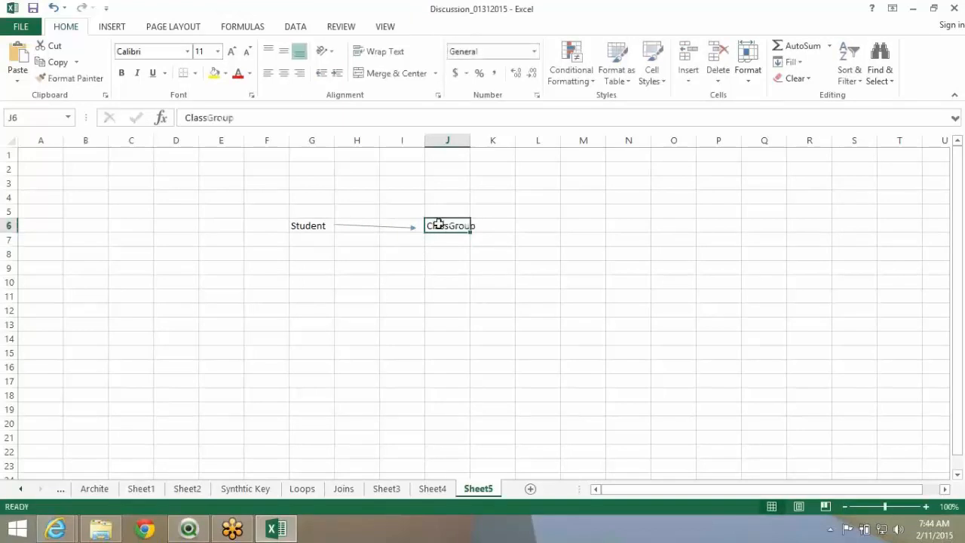
# - Enter the labels Class Room in cell J9 and Teacher in cell J12
pyautogui.click(448, 267)
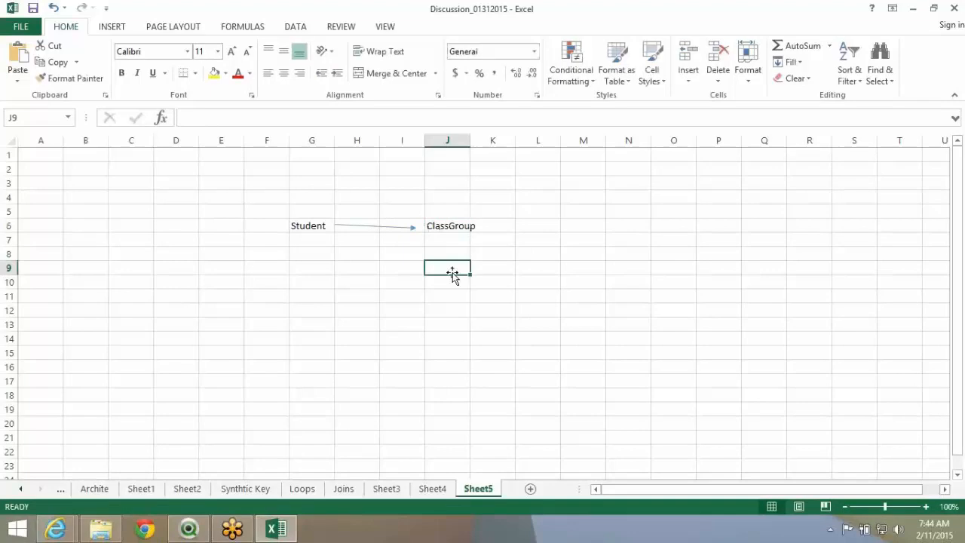
pyautogui.write('Class Room')
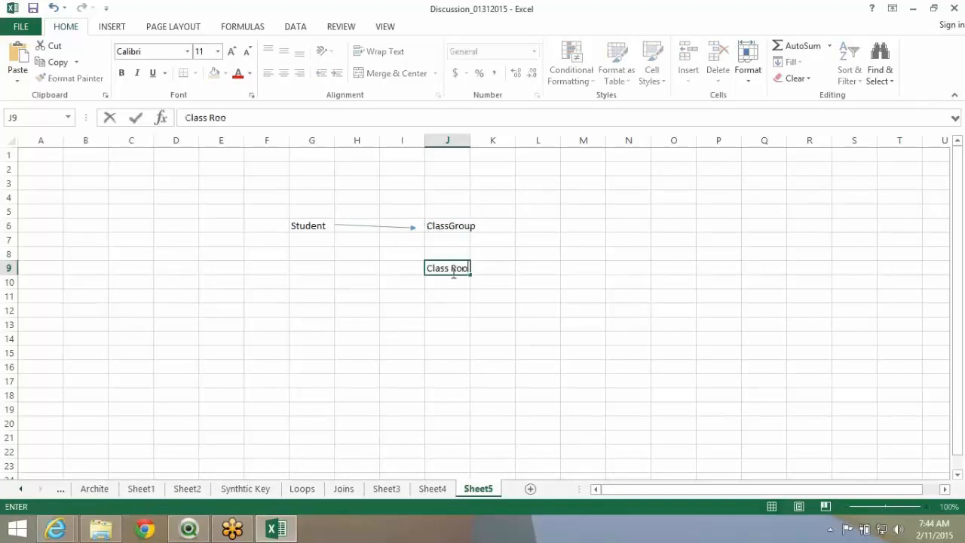
pyautogui.click(450, 281)
pyautogui.click(447, 310)
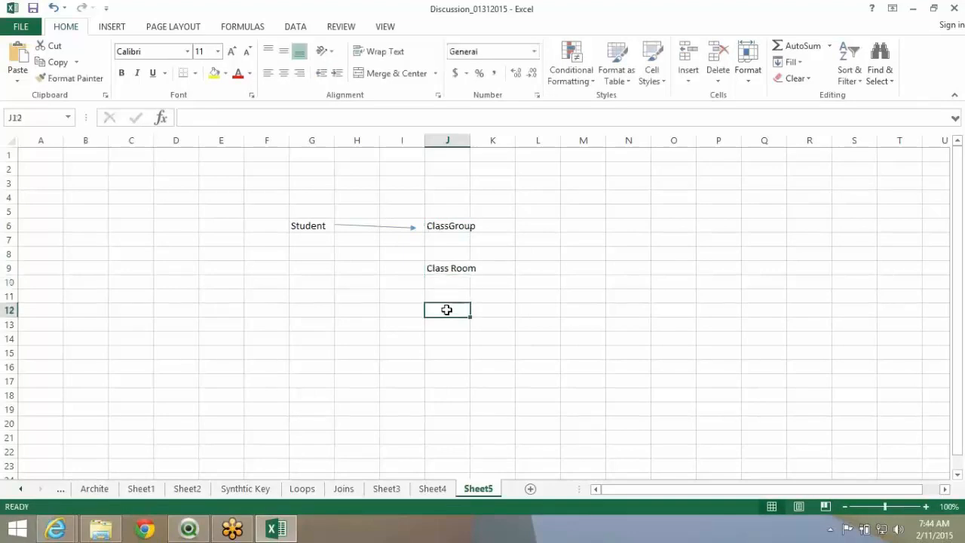
pyautogui.write('Teacher')
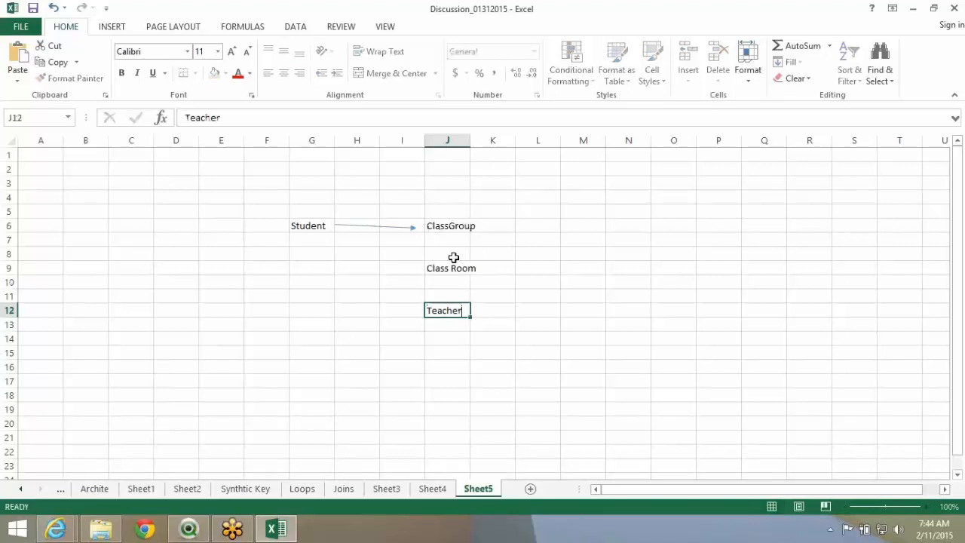
pyautogui.press('Return')
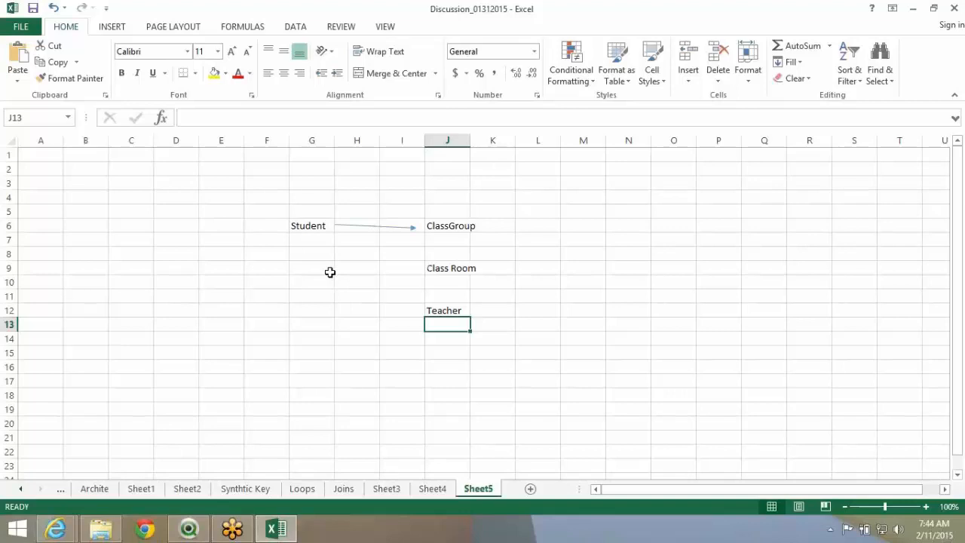
pyautogui.click(455, 271)
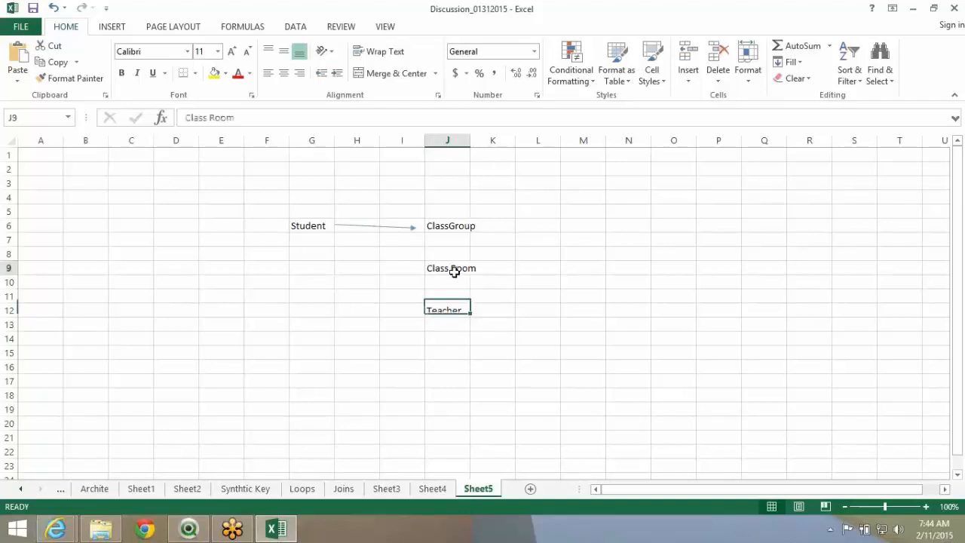
pyautogui.click(444, 219)
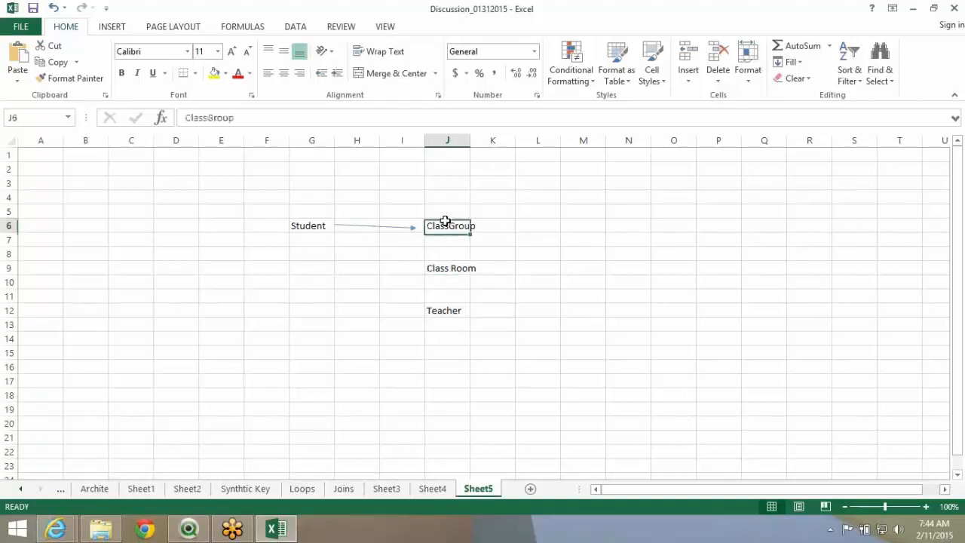
pyautogui.click(319, 248)
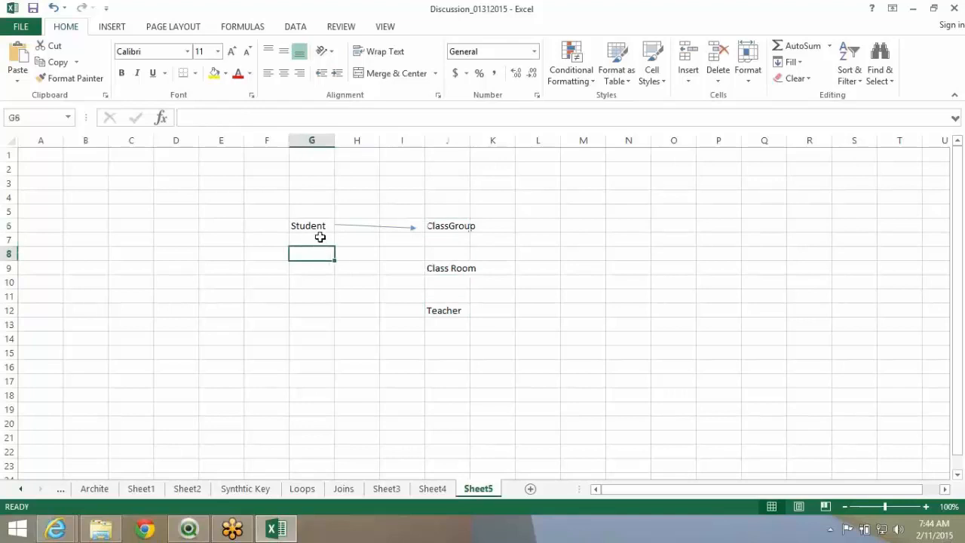
pyautogui.click(320, 236)
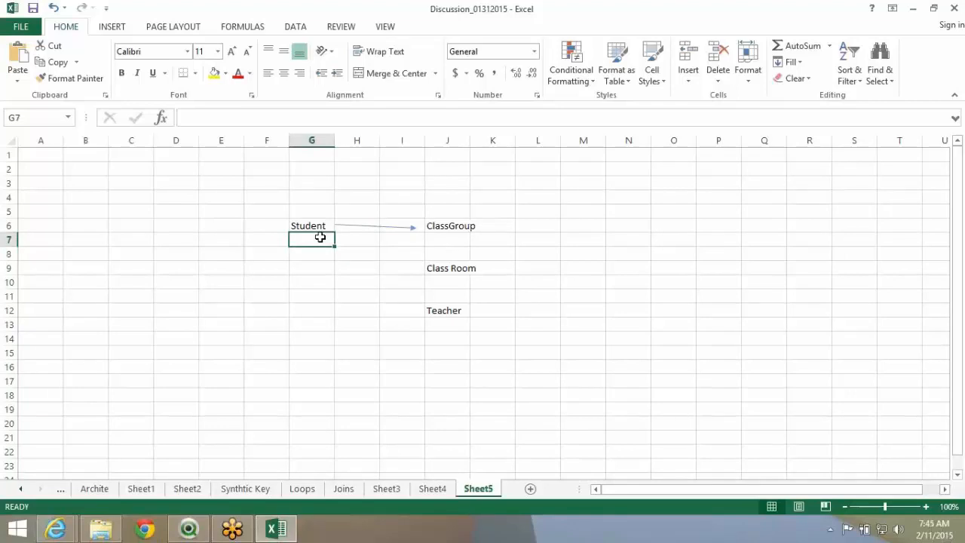
# - Move the Class Room and Teacher labels from J9:J12 to the range starting at cell M6
pyautogui.moveTo(456, 270); pyautogui.dragTo(452, 308)
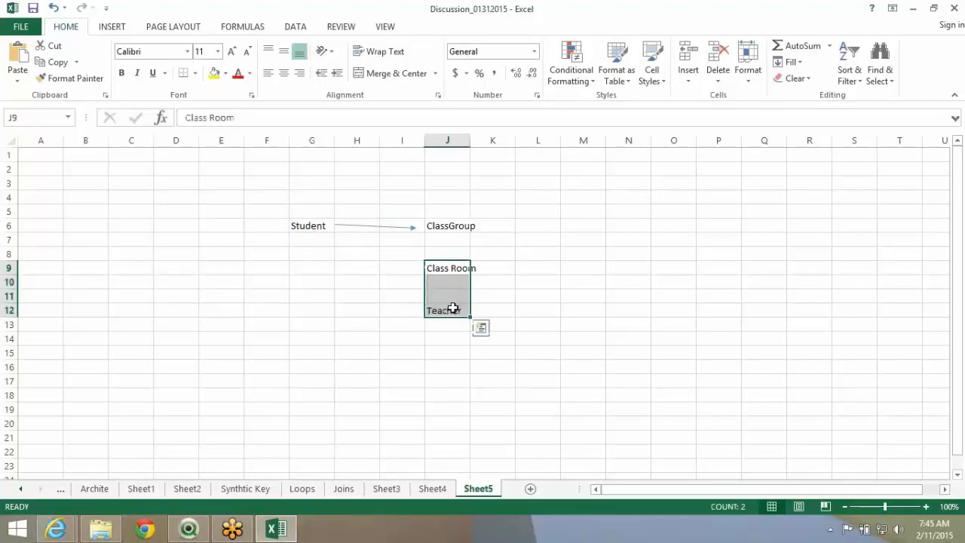
pyautogui.hotkey('ctrl', 'x')
pyautogui.click(582, 226)
pyautogui.hotkey('ctrl', 'v')
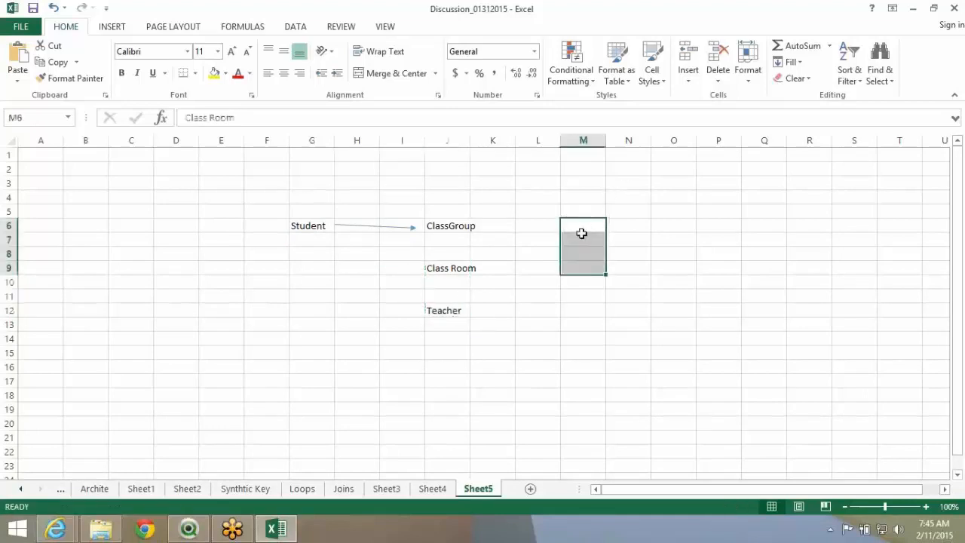
# - Delete the empty columns A through E to shift the diagram toward the sheet's first columns
pyautogui.moveTo(188, 140); pyautogui.dragTo(227, 173)
pyautogui.doubleClick(46, 151)
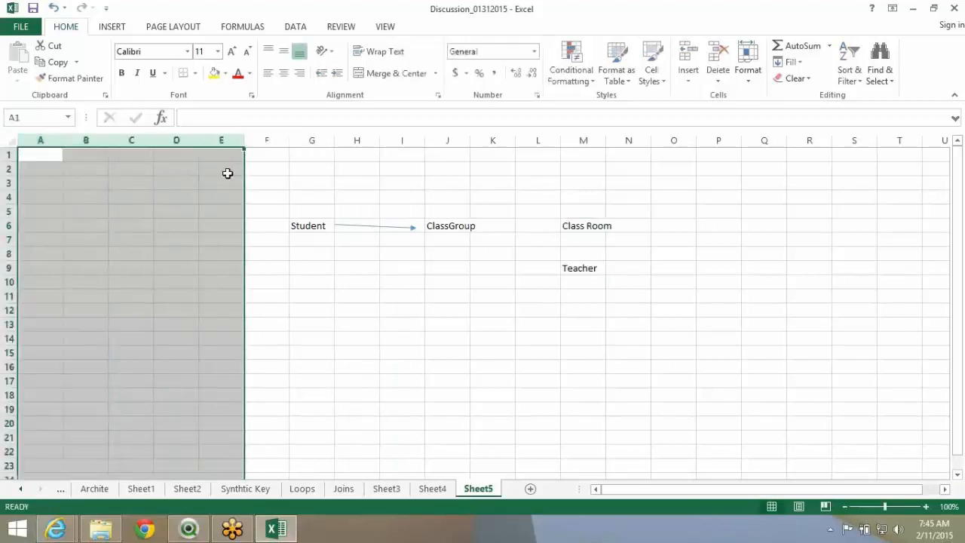
pyautogui.hotkey('alt', 'e')
pyautogui.press('d')
pyautogui.click(266, 268)
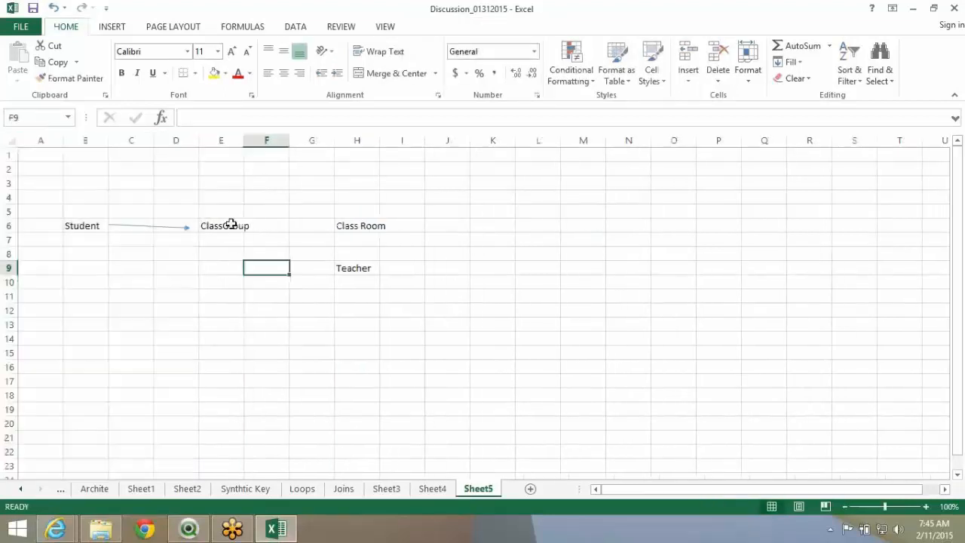
# - Draw a straight arrow about 1.13 inches wide from the ClassGroup label to the Class Room label
pyautogui.click(231, 224)
pyautogui.click(129, 29)
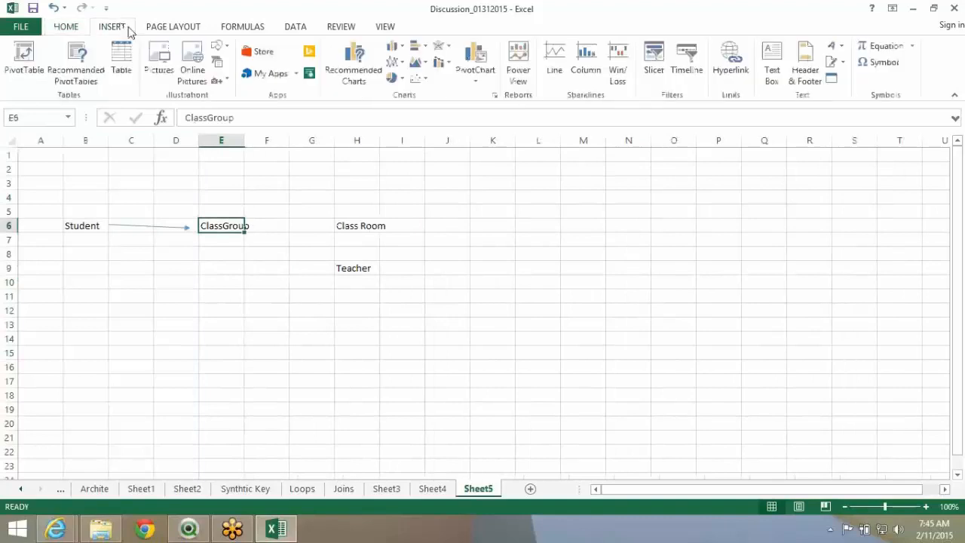
pyautogui.click(223, 51)
pyautogui.click(250, 79)
pyautogui.moveTo(249, 228); pyautogui.dragTo(332, 227)
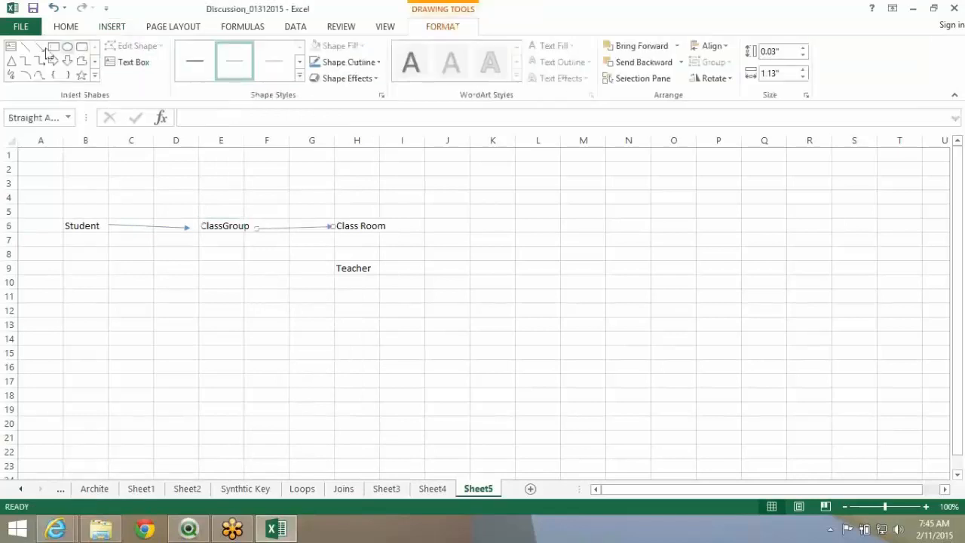
# - Draw a straight arrow about 1.06 inches wide from the Class Room label to column J
pyautogui.click(39, 47)
pyautogui.moveTo(386, 226); pyautogui.dragTo(460, 227)
pyautogui.click(357, 265)
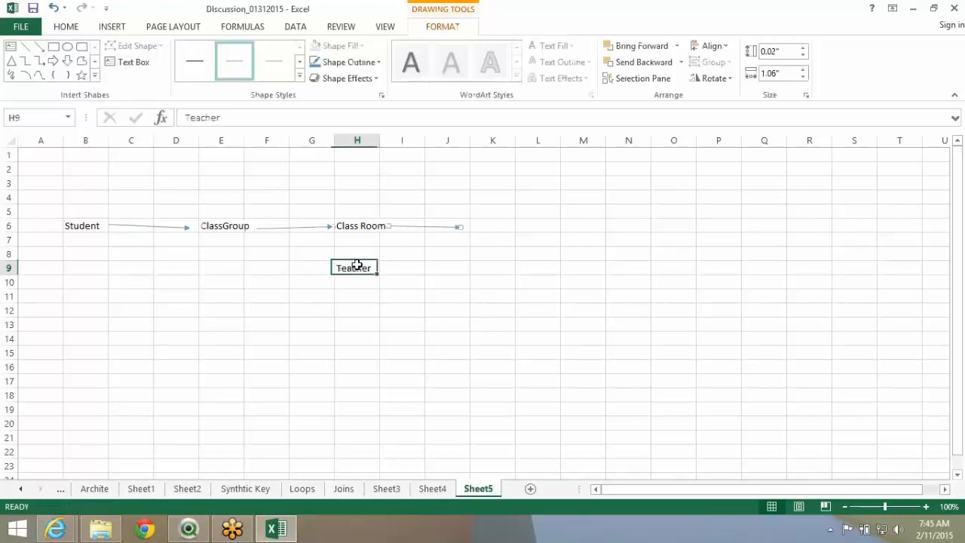
# - Move the Teacher label from H9 to K6, at the end of the last arrow
pyautogui.hotkey('ctrl', 'c')
pyautogui.click(496, 224)
pyautogui.hotkey('ctrl', 'v')
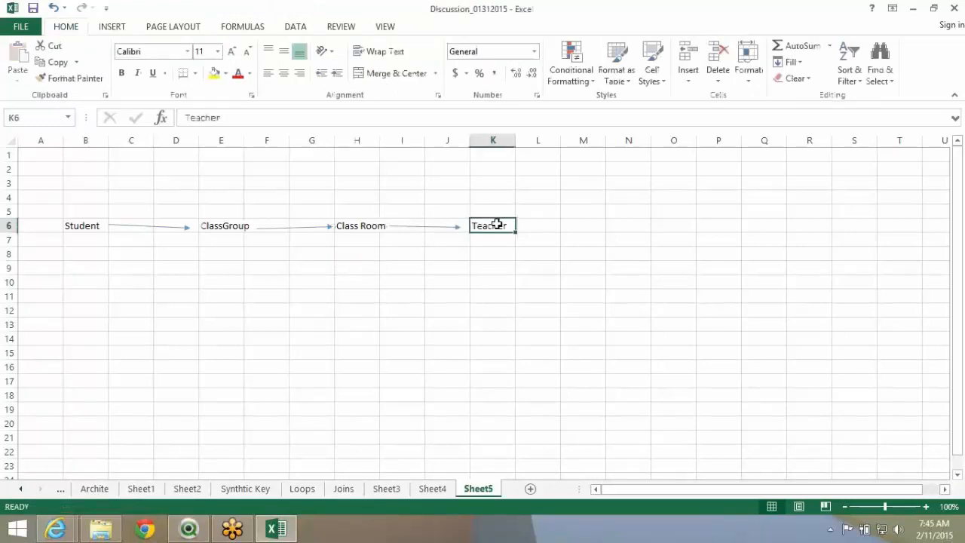
# - Enter the student numbers 1, 2, 3 and 4 in B8:B11 below the Student label
pyautogui.click(75, 247)
pyautogui.write('1')
pyautogui.press('Return')
pyautogui.write('2')
pyautogui.press('Return')
pyautogui.write('3')
pyautogui.press('Return')
pyautogui.write('4')
pyautogui.press('Return')
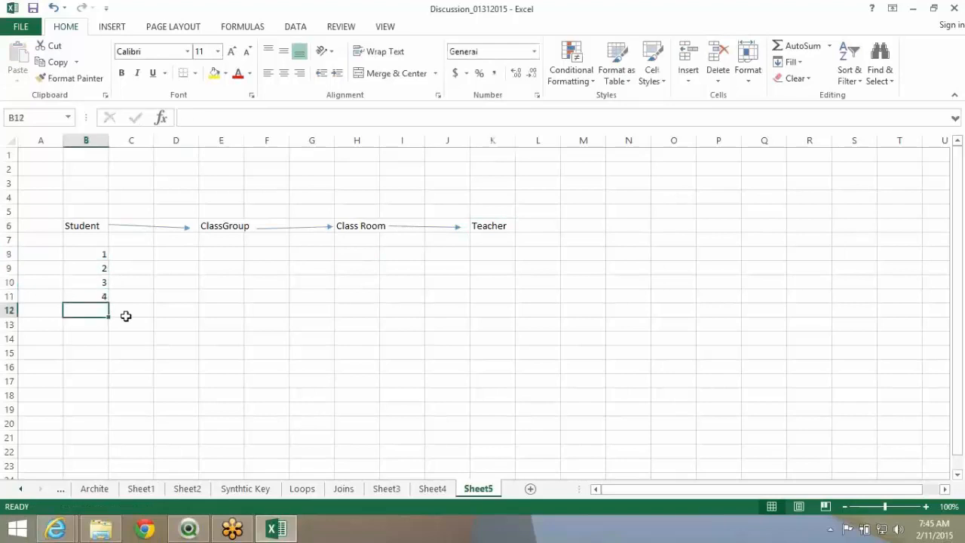
# - Fill E8:E12 below the ClassGroup label with A, A, B, B and B
pyautogui.click(221, 255)
pyautogui.write('A')
pyautogui.press('Return')
pyautogui.write('A')
pyautogui.press('Return')
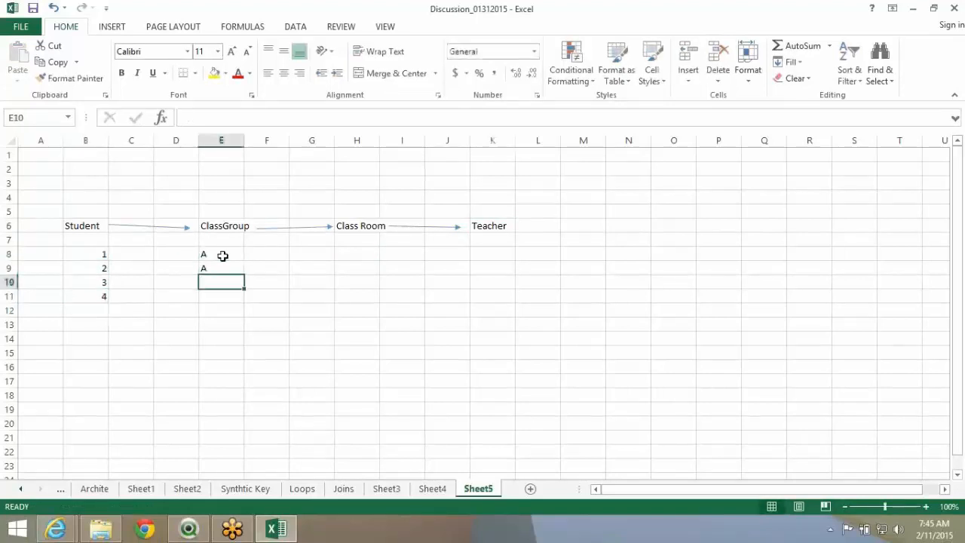
pyautogui.write('B')
pyautogui.press('Return')
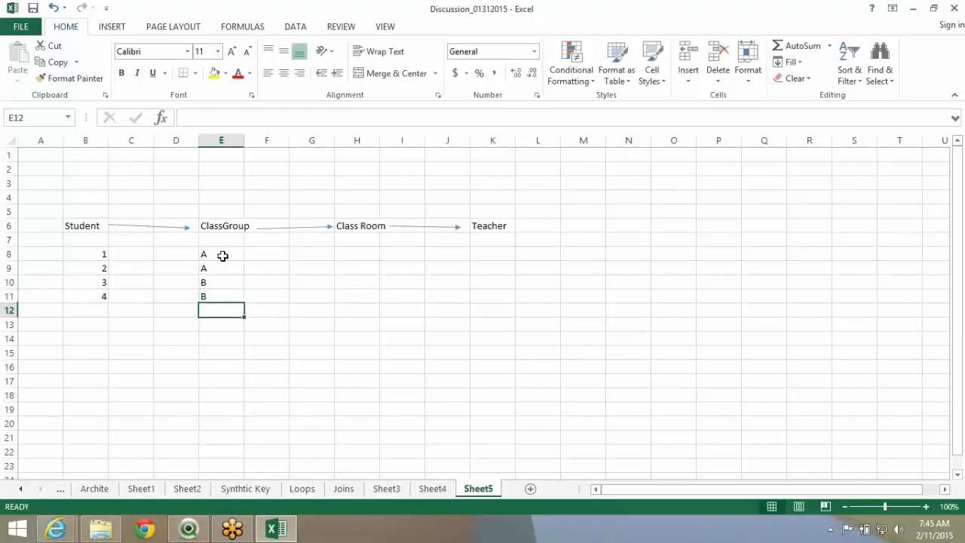
pyautogui.write('B')
pyautogui.press('Return')
# - Extend the Student list with 1 in B12 and 2 in B13
pyautogui.press('Left')
pyautogui.press('Left')
pyautogui.press('Left')
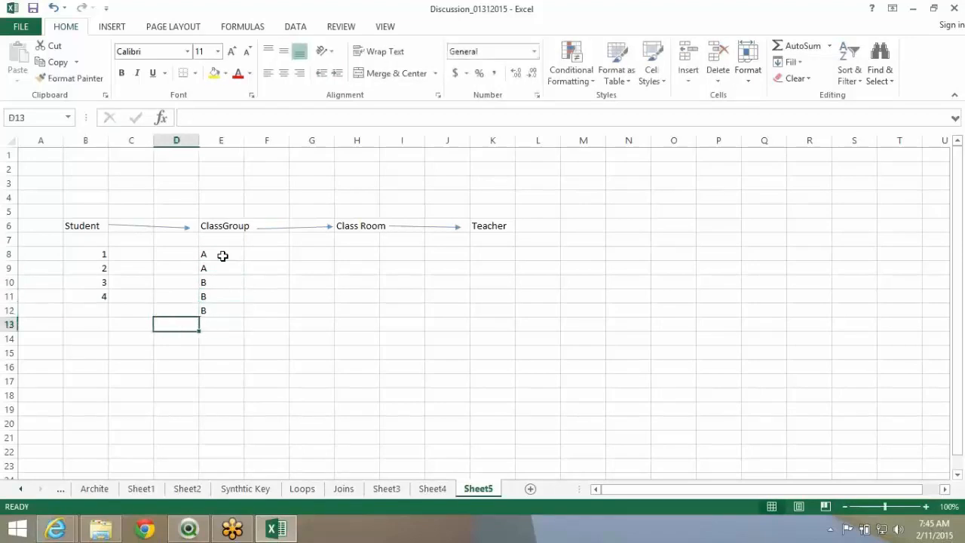
pyautogui.press('Up')
pyautogui.write('1')
pyautogui.press('Return')
pyautogui.write('2')
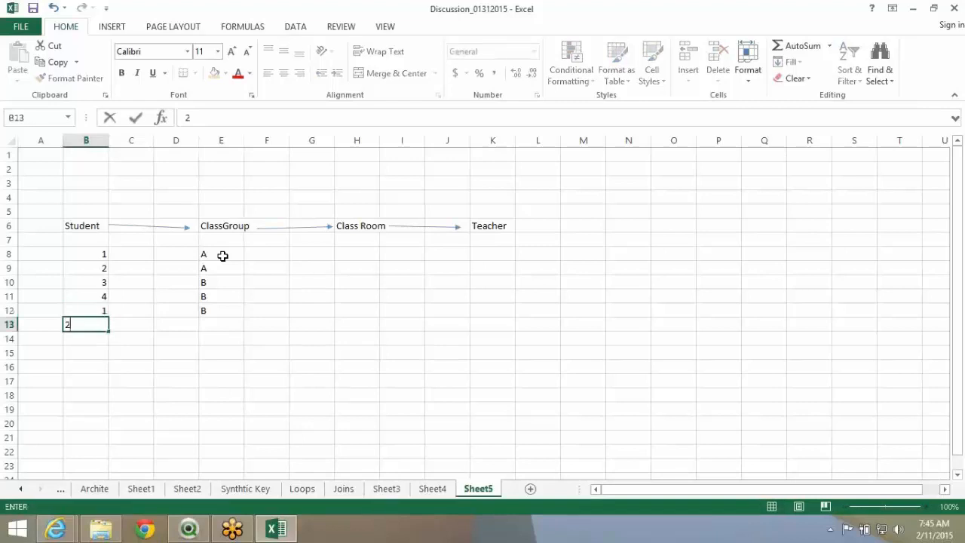
# - Enter class group A in E13 for the last student row
pyautogui.press('Right')
pyautogui.press('Right')
pyautogui.press('Right')
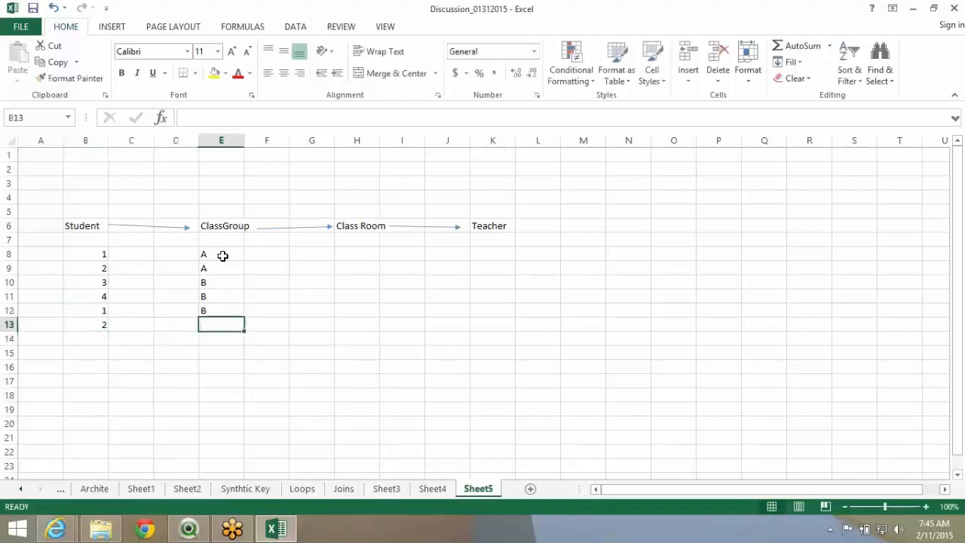
pyautogui.write('A')
pyautogui.press('Return')
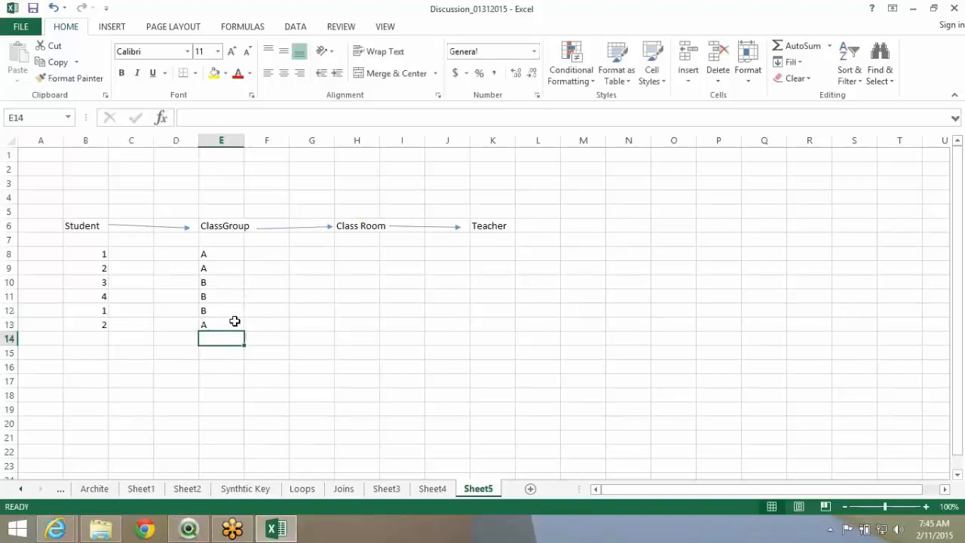
# - Examine how the student numbers in column B pair with the class groups in column E, rows 8 to 13
pyautogui.press('super+c')
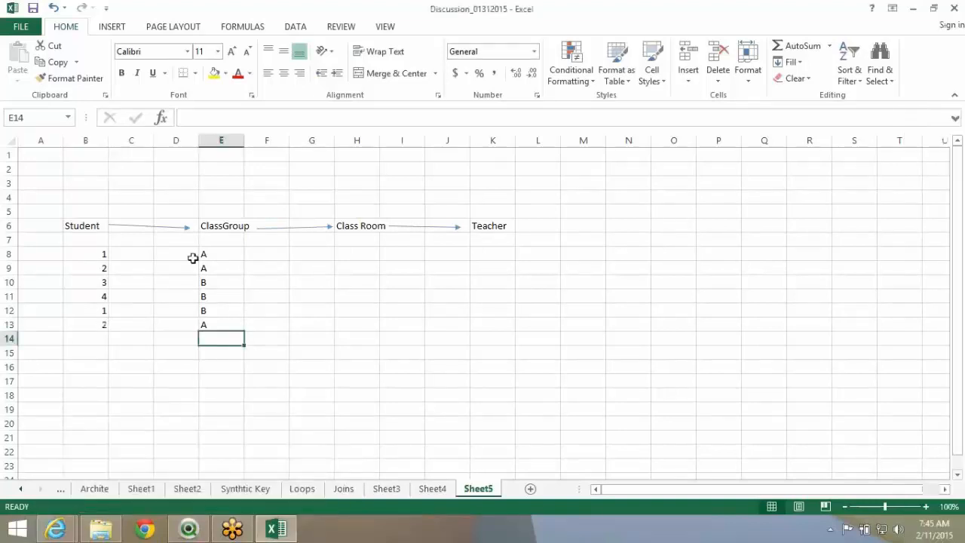
pyautogui.click(94, 256)
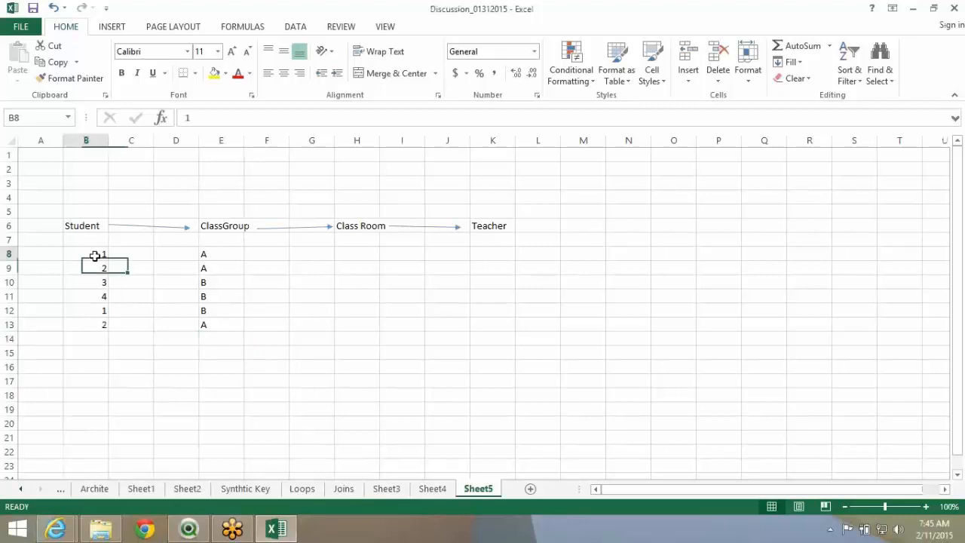
pyautogui.moveTo(215, 251)
pyautogui.mouseDown()
pyautogui.moveTo(216, 263)
pyautogui.moveTo(218, 256)
pyautogui.mouseUp()
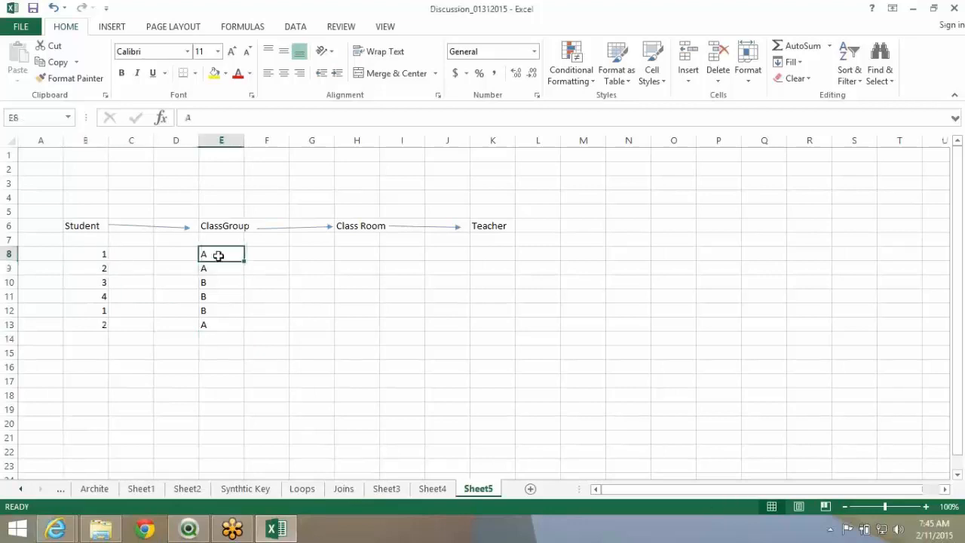
pyautogui.click(80, 305)
pyautogui.click(222, 311)
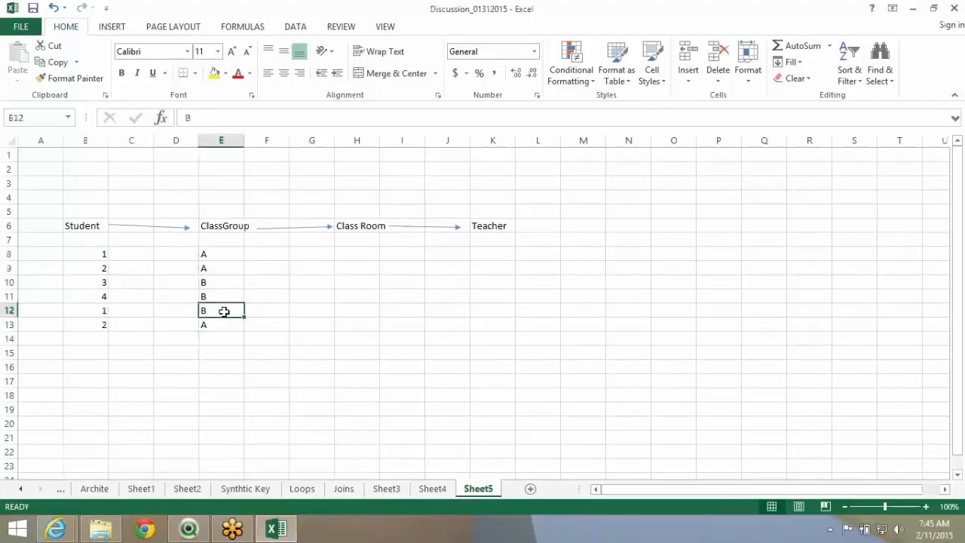
pyautogui.click(220, 268)
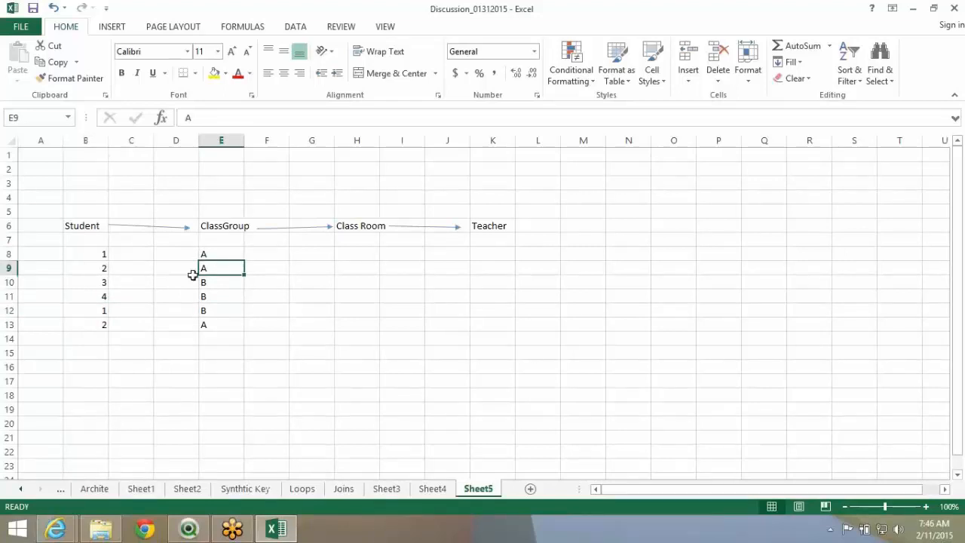
pyautogui.moveTo(99, 258); pyautogui.dragTo(204, 326)
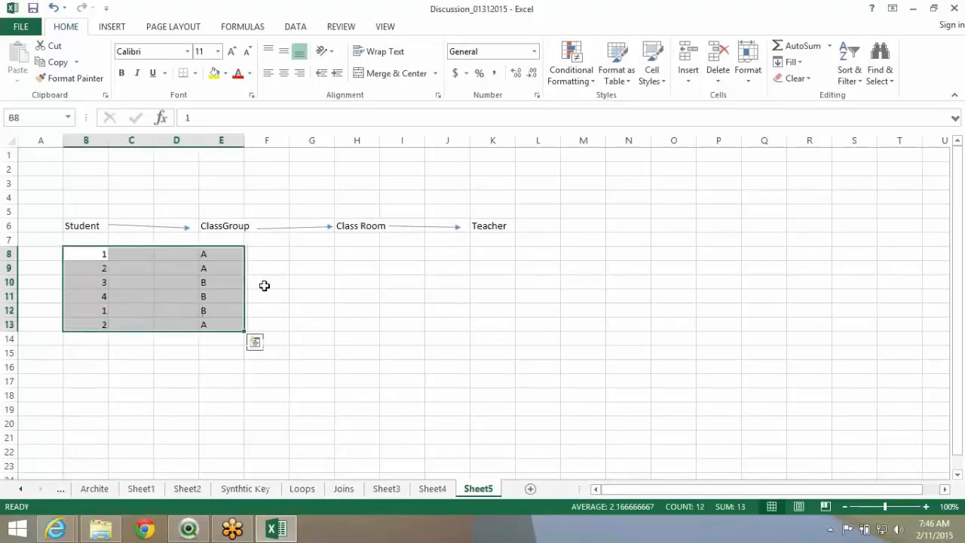
pyautogui.click(224, 253)
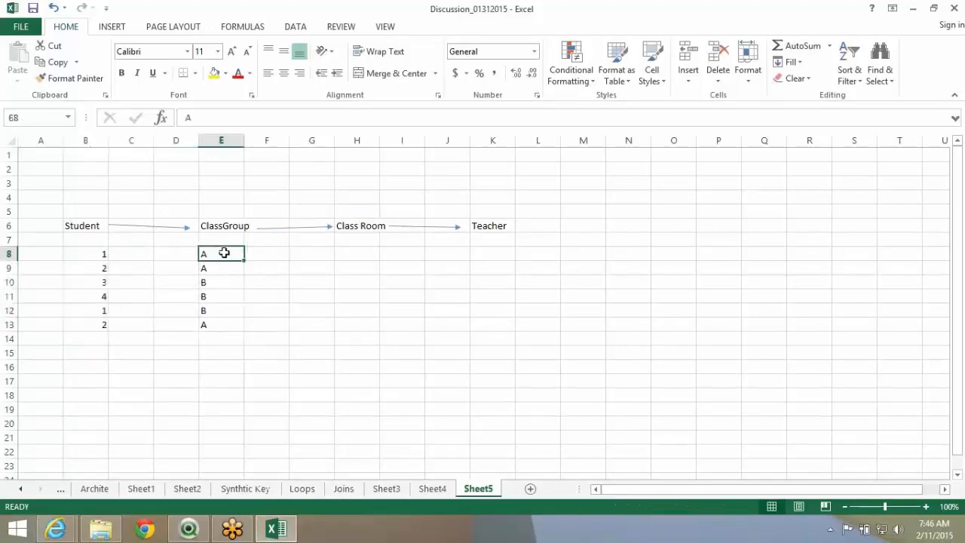
# - Enter AB in each of the cells H8:H11 below the Class Room label
pyautogui.click(354, 256)
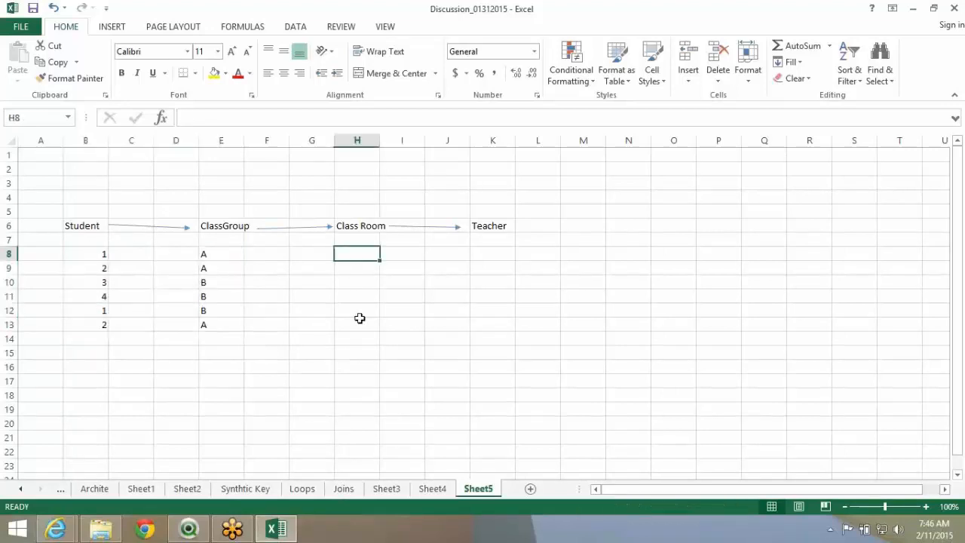
pyautogui.write('AB')
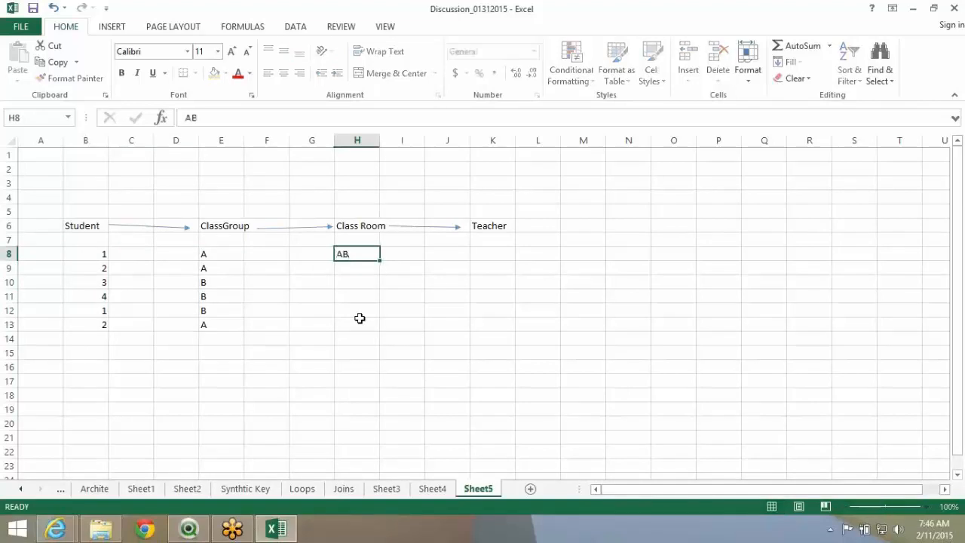
pyautogui.press('Return')
pyautogui.write('BAB')
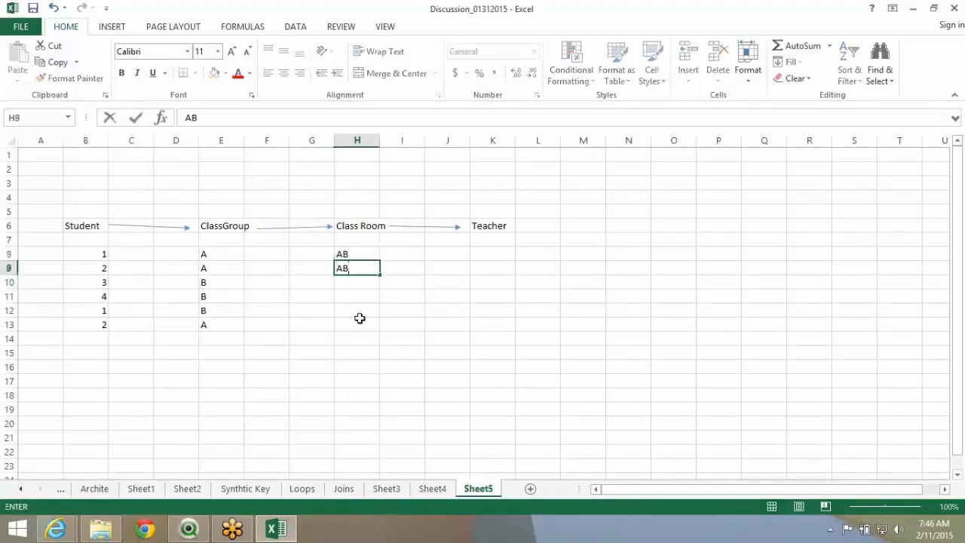
pyautogui.press('Return')
pyautogui.write('AB')
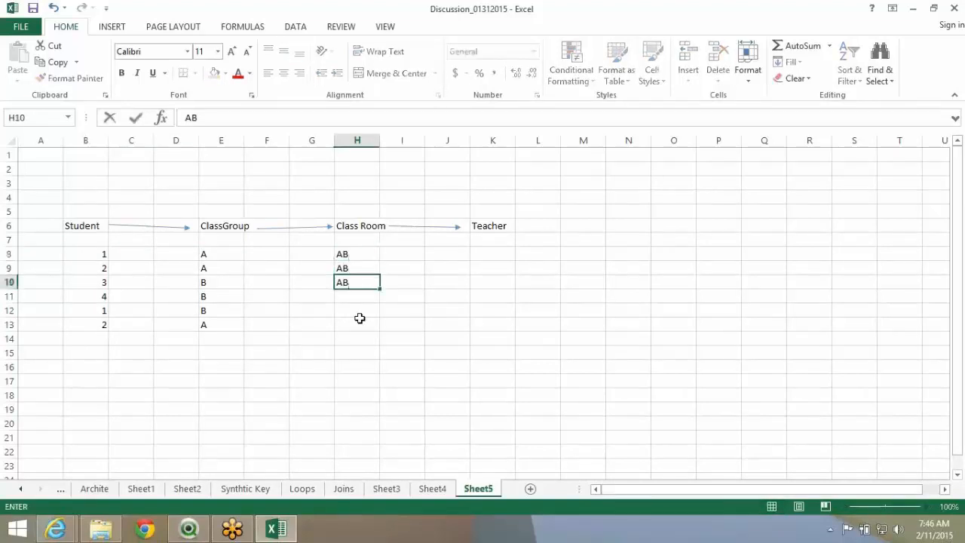
pyautogui.press('Return')
pyautogui.write('AB')
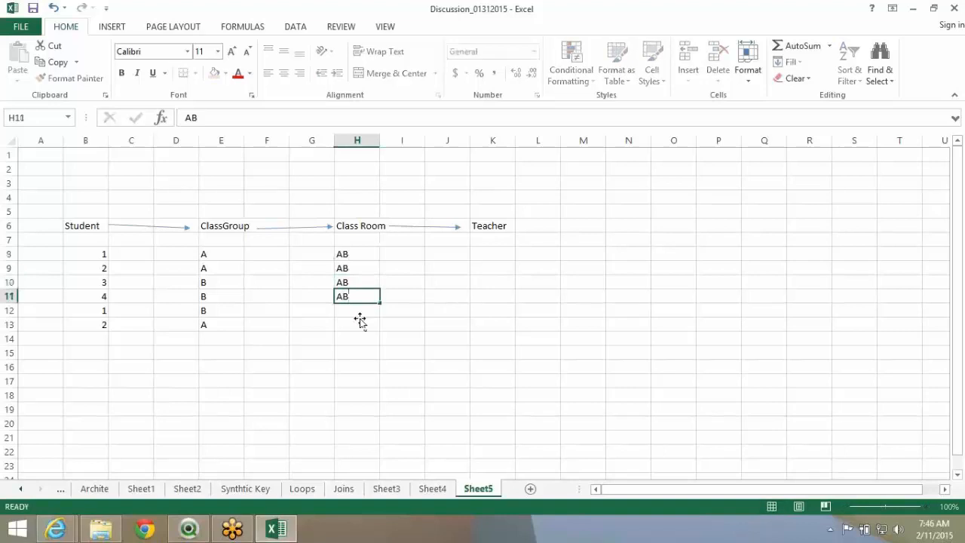
pyautogui.press('Return')
# - Enter BA in H12 and CA in H13 of the Class Room list
pyautogui.write('BA')
pyautogui.press('Return')
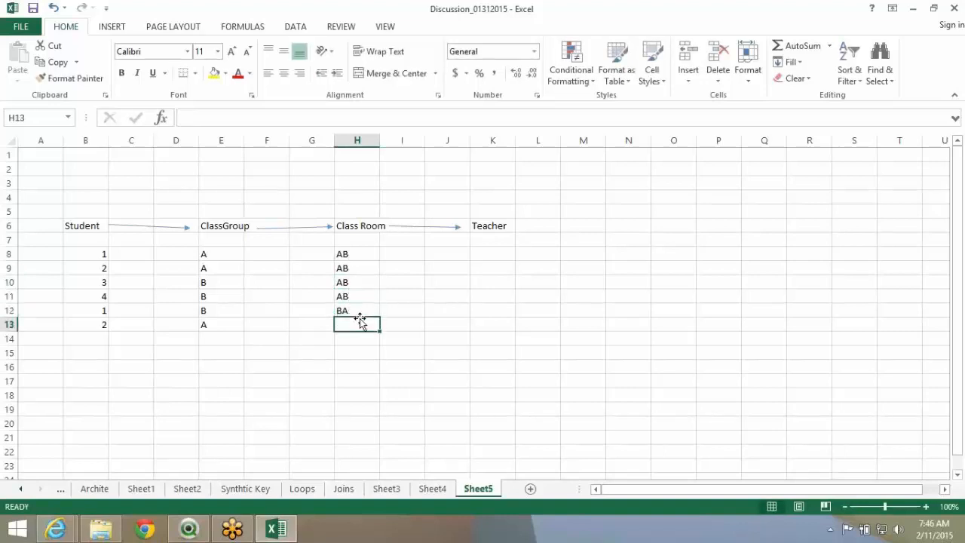
pyautogui.write('CA')
pyautogui.press('Return')
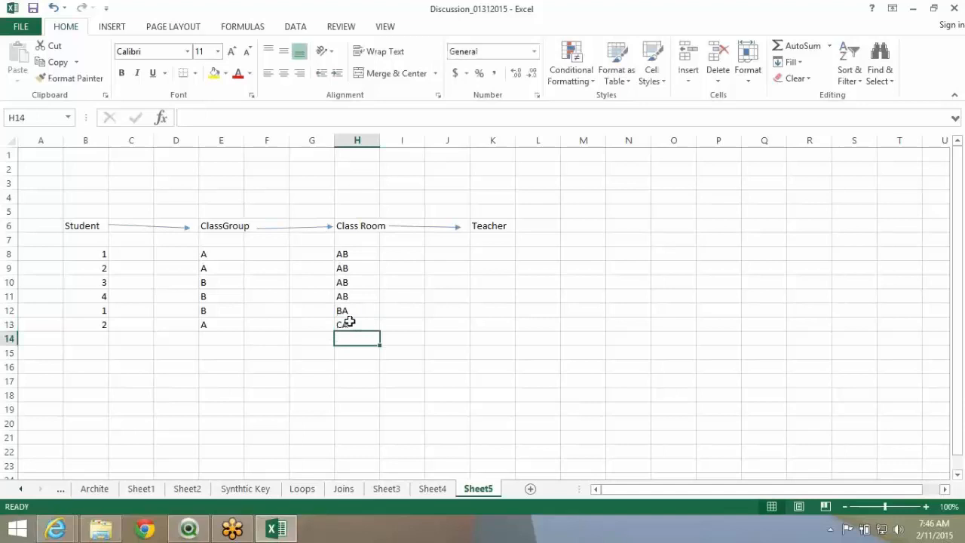
# - Compare the class groups with their class rooms, and change the Class Room value in H12 to AB
pyautogui.click(221, 256)
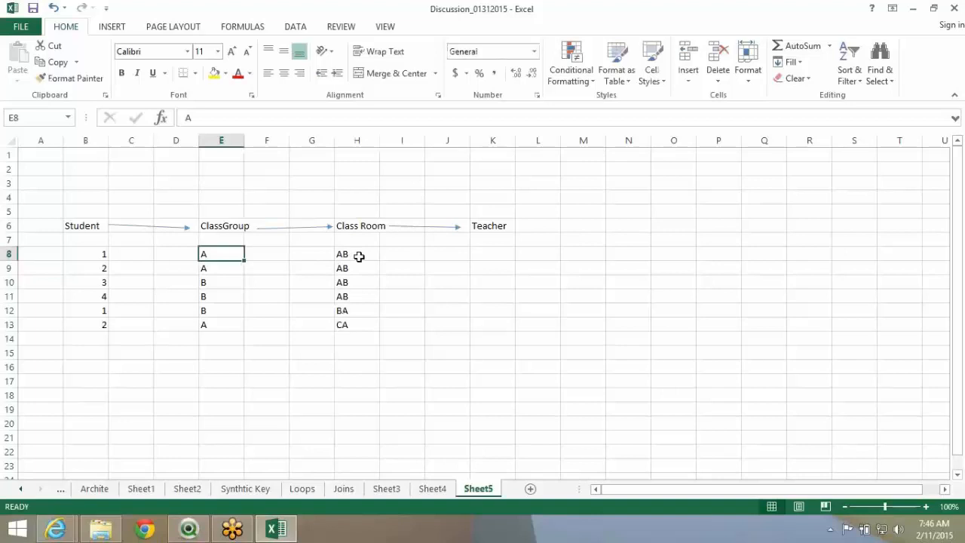
pyautogui.click(218, 310)
pyautogui.click(212, 288)
pyautogui.moveTo(211, 289); pyautogui.dragTo(352, 310)
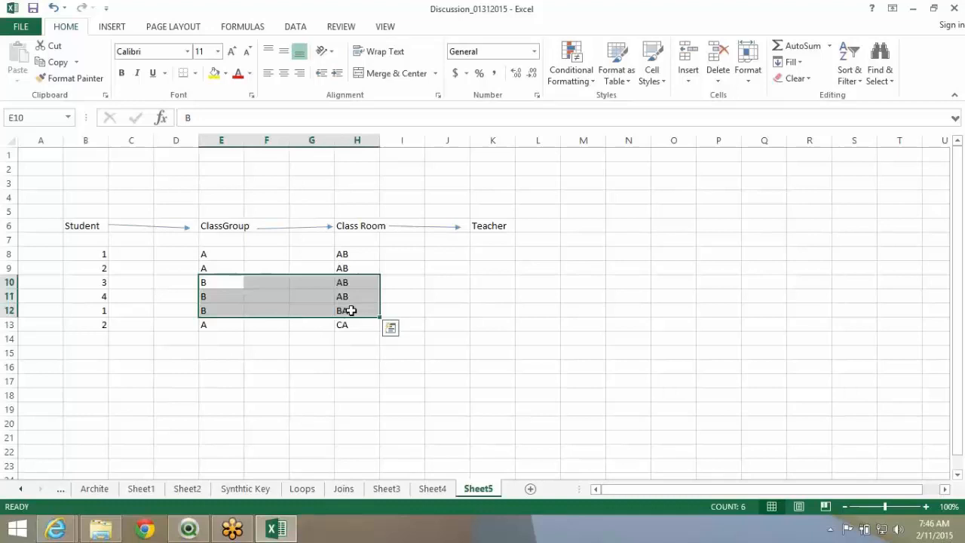
pyautogui.click(351, 310)
pyautogui.write('AB')
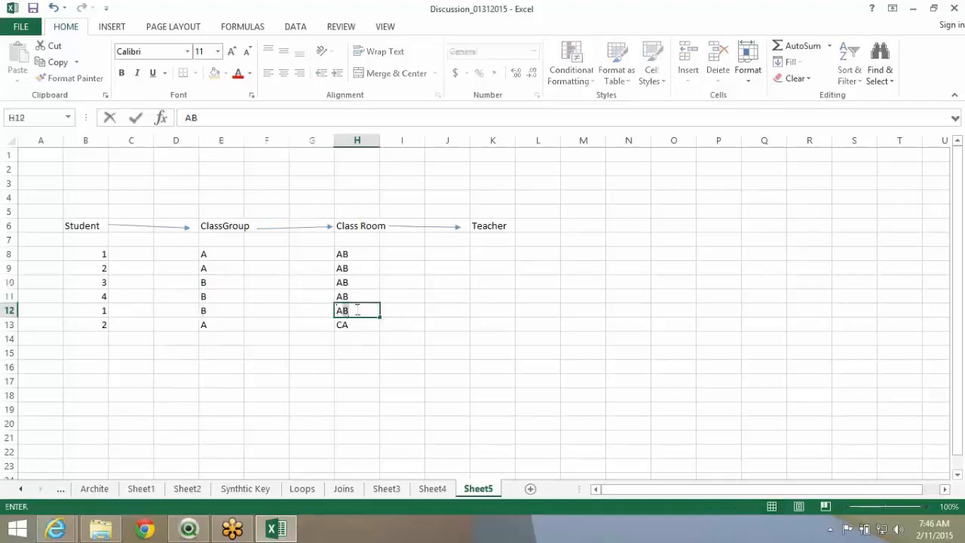
pyautogui.press('Return')
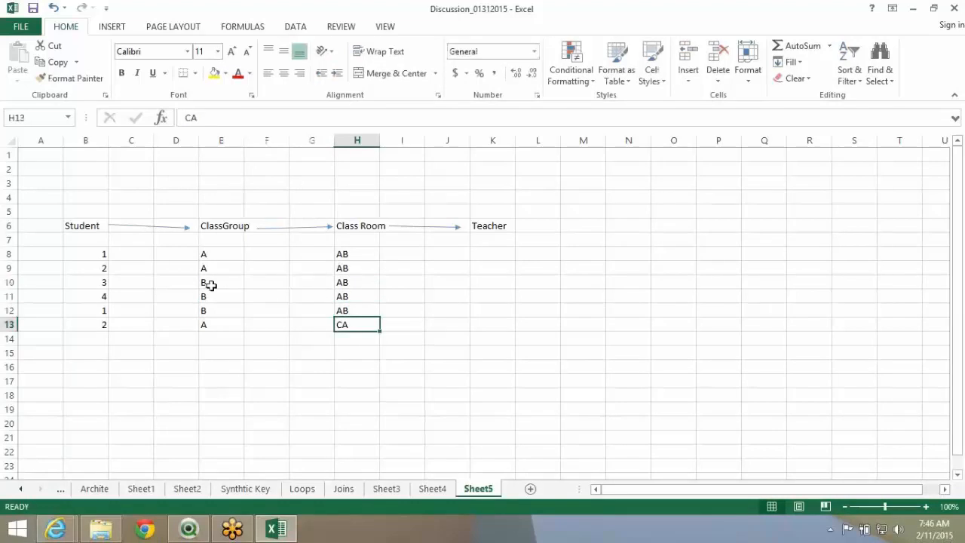
# - Review the class group and class room pairs in E8:H13, and change the Class Room value in H13 to AB
pyautogui.click(209, 284)
pyautogui.moveTo(237, 312); pyautogui.dragTo(352, 318)
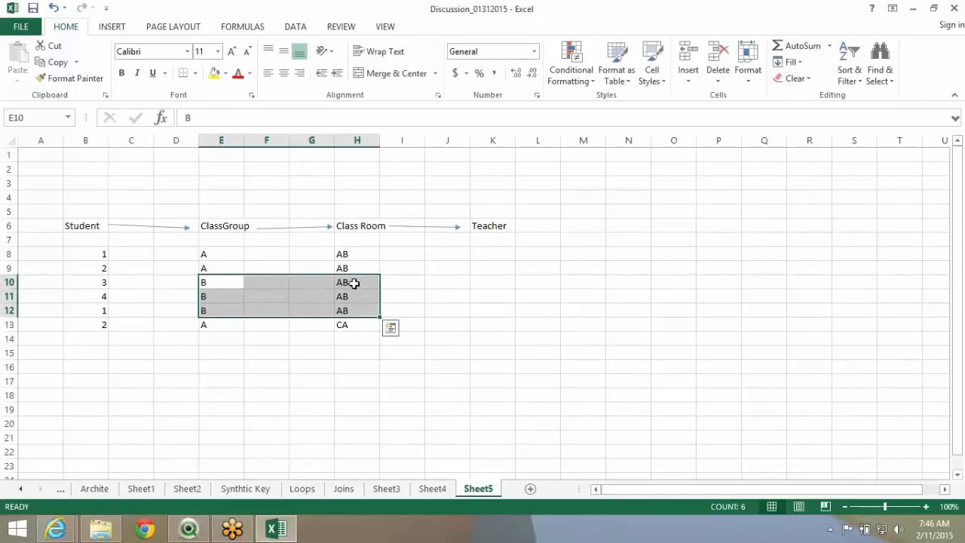
pyautogui.click(354, 282)
pyautogui.moveTo(355, 254); pyautogui.dragTo(224, 312)
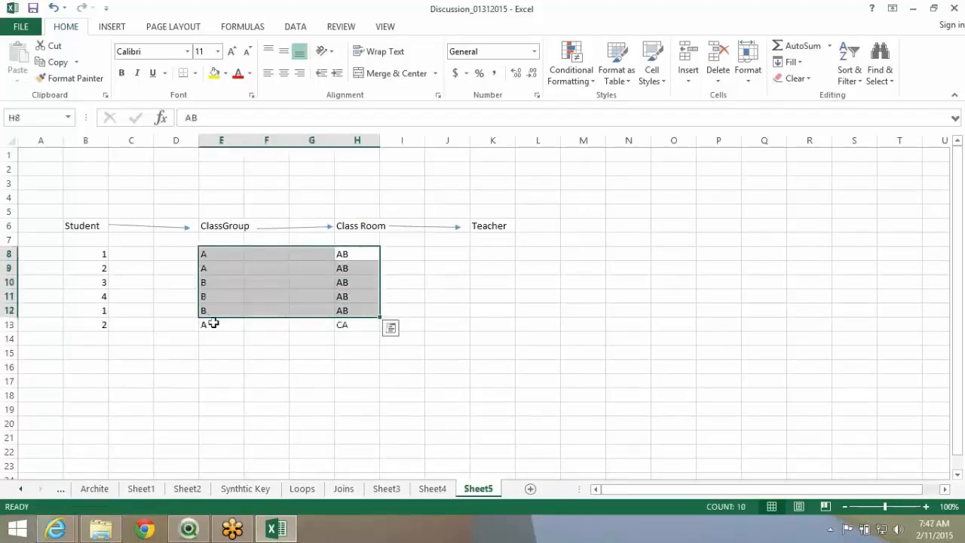
pyautogui.click(213, 324)
pyautogui.click(340, 325)
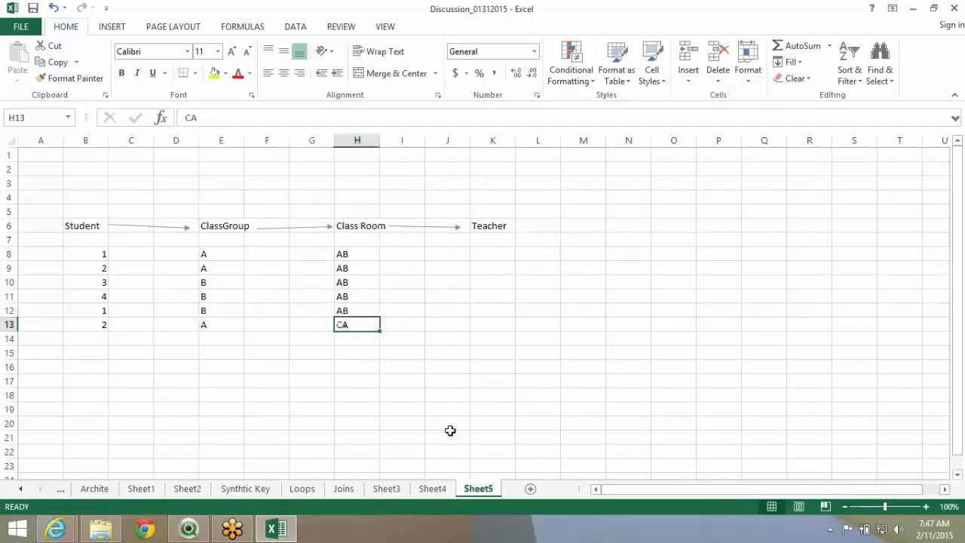
pyautogui.write('AB')
pyautogui.press('Return')
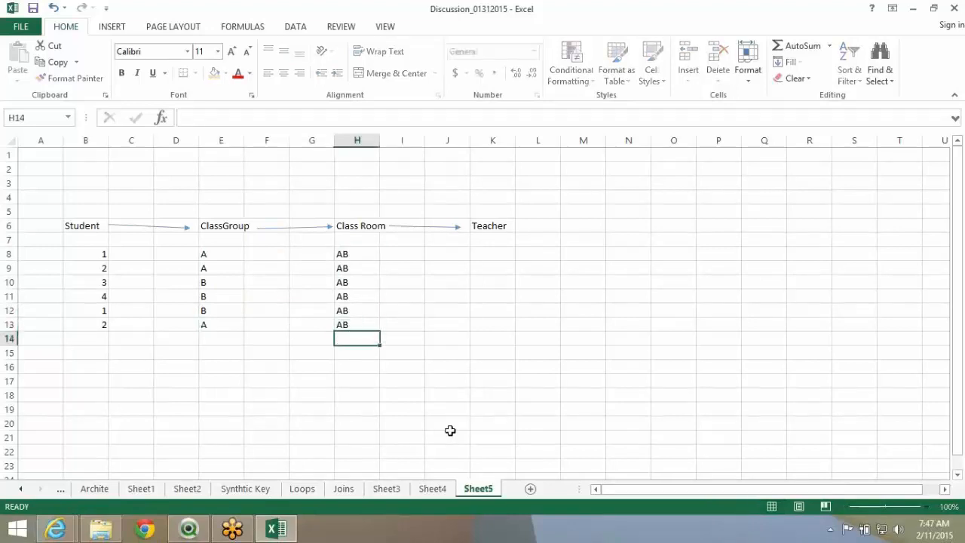
# - Enter BC in each of the cells K8:K11 below the Teacher label
pyautogui.click(489, 264)
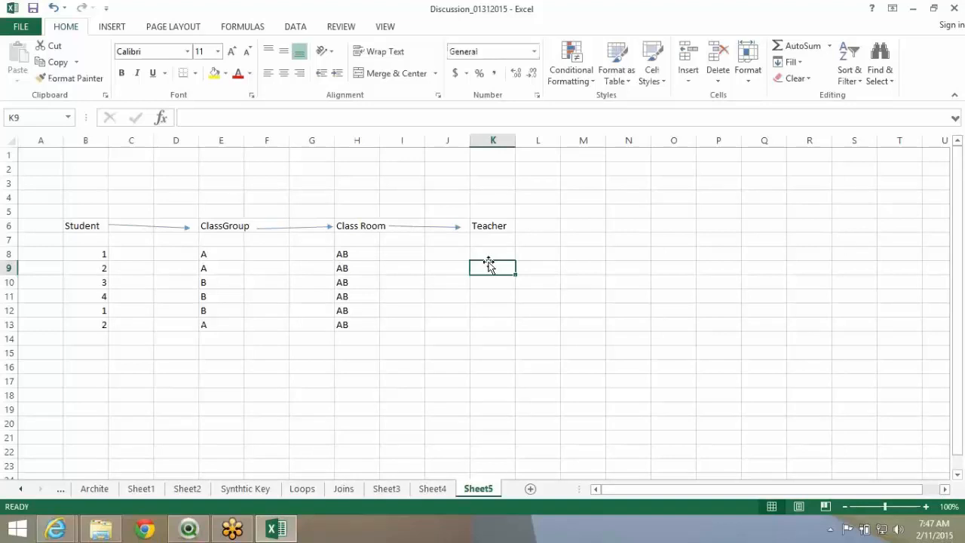
pyautogui.click(491, 253)
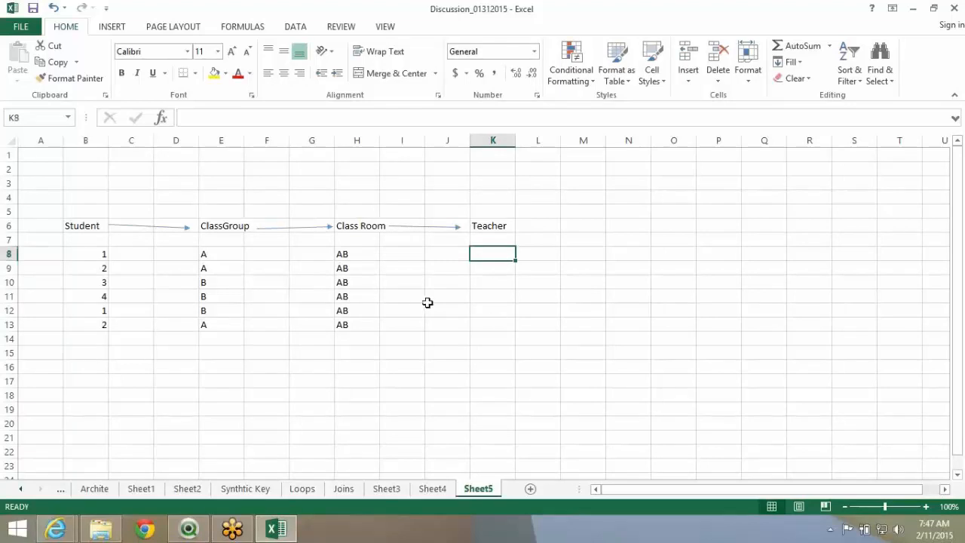
pyautogui.write('BC')
pyautogui.press('Return')
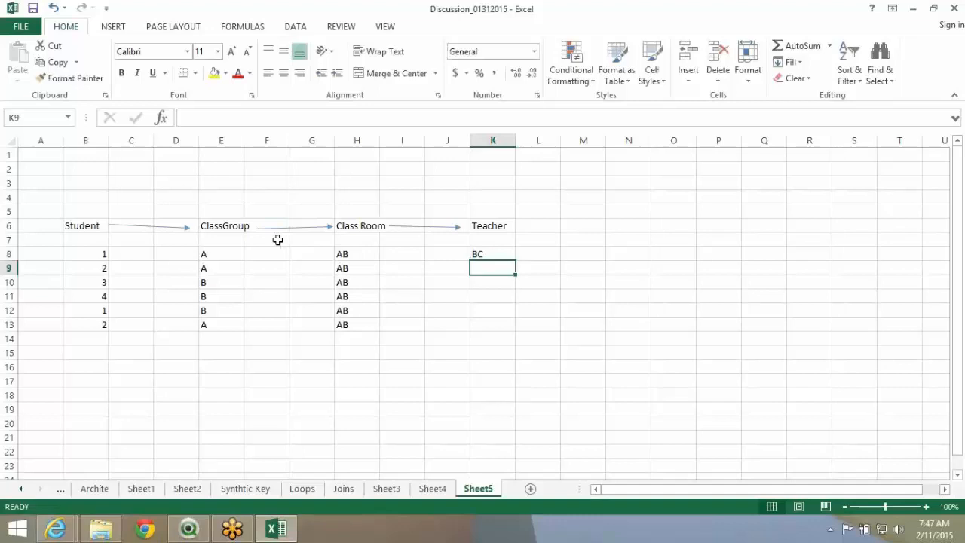
pyautogui.write('BC')
pyautogui.press('Return')
pyautogui.write('B')
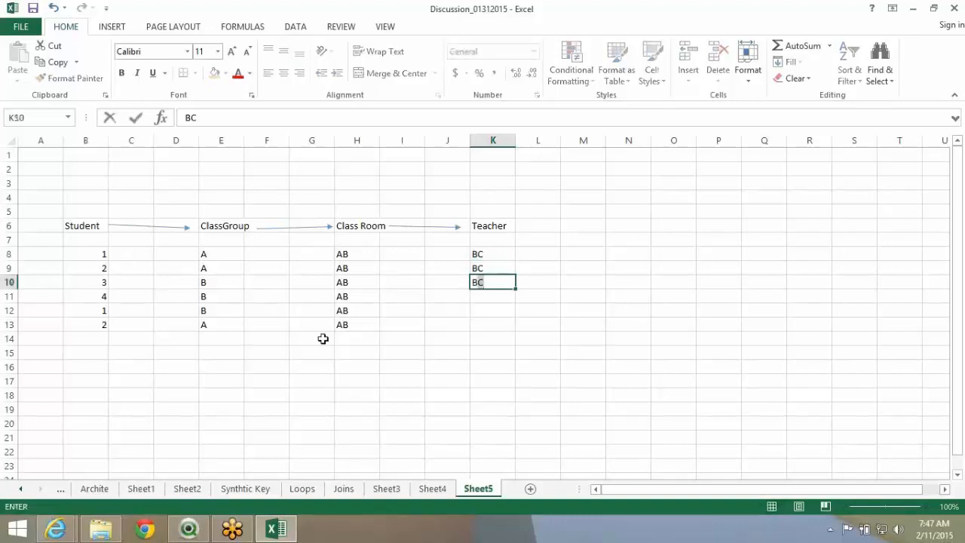
pyautogui.press('Return')
pyautogui.write('B')
pyautogui.press('Return')
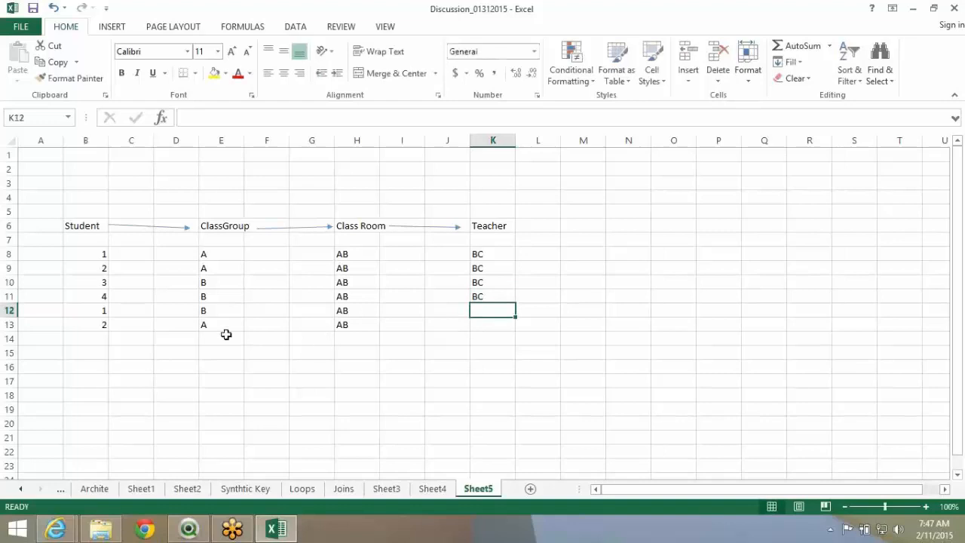
# - Highlight the hierarchy from Student to Teacher with its sample values to review the relationships between the levels
pyautogui.moveTo(80, 225); pyautogui.dragTo(497, 324)
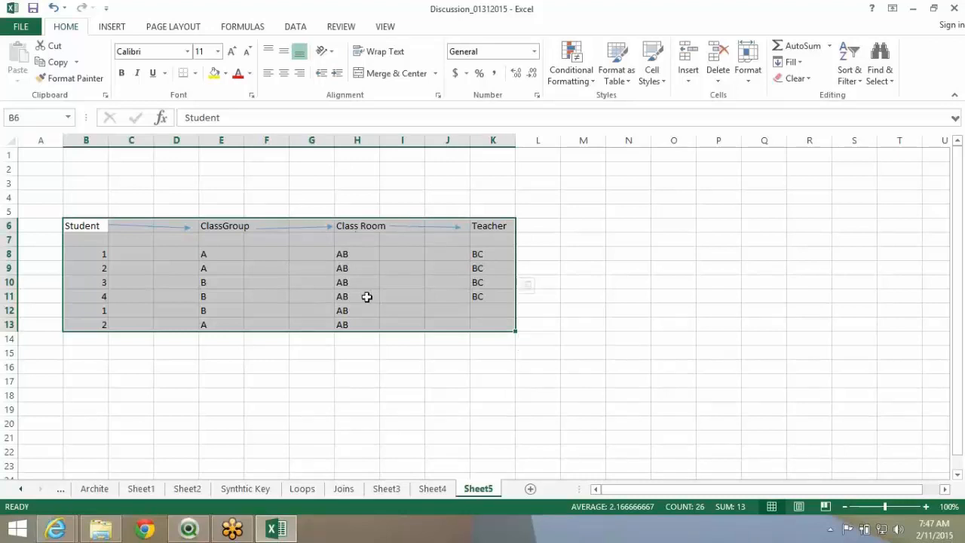
pyautogui.scroll(-2, 366, 296)
pyautogui.scroll(1, 367, 293)
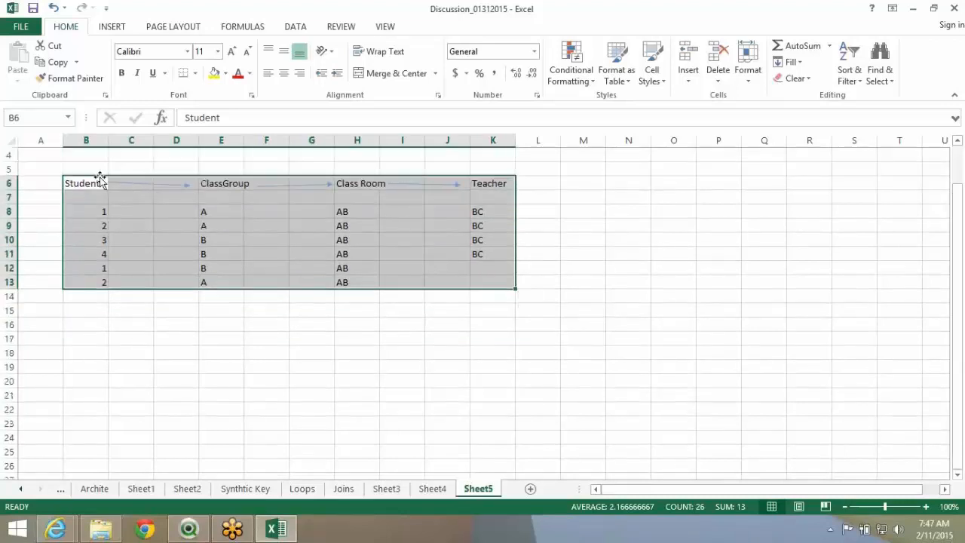
pyautogui.moveTo(88, 185); pyautogui.dragTo(515, 294)
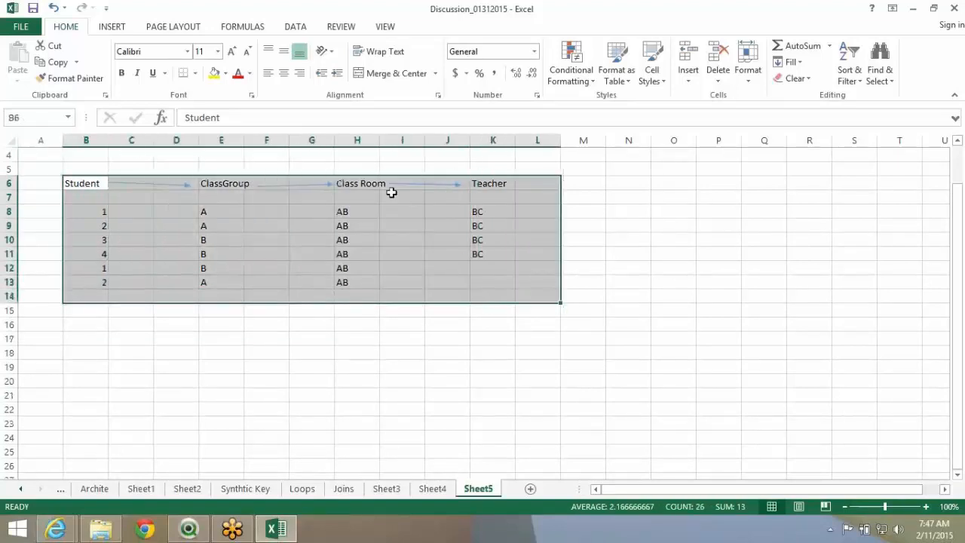
pyautogui.click(391, 227)
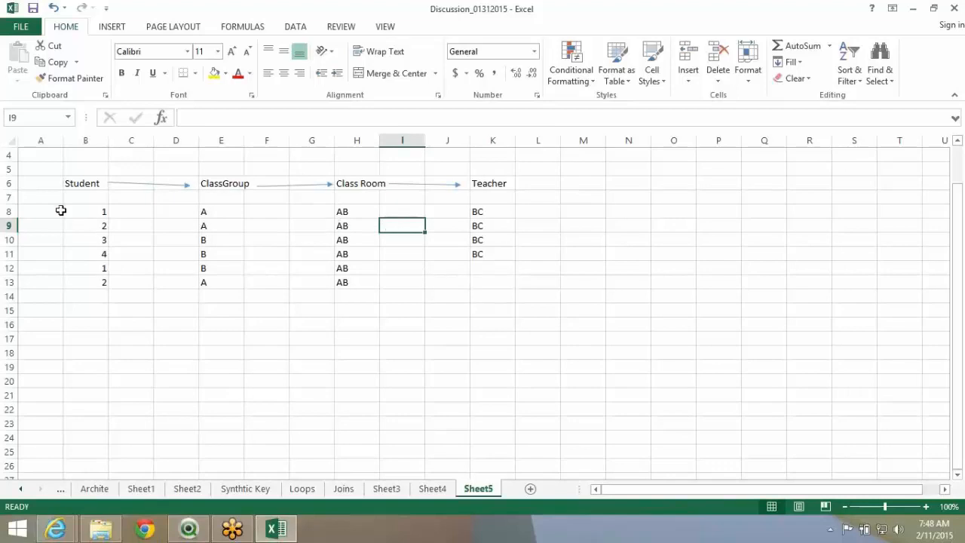
pyautogui.moveTo(86, 181); pyautogui.dragTo(525, 288)
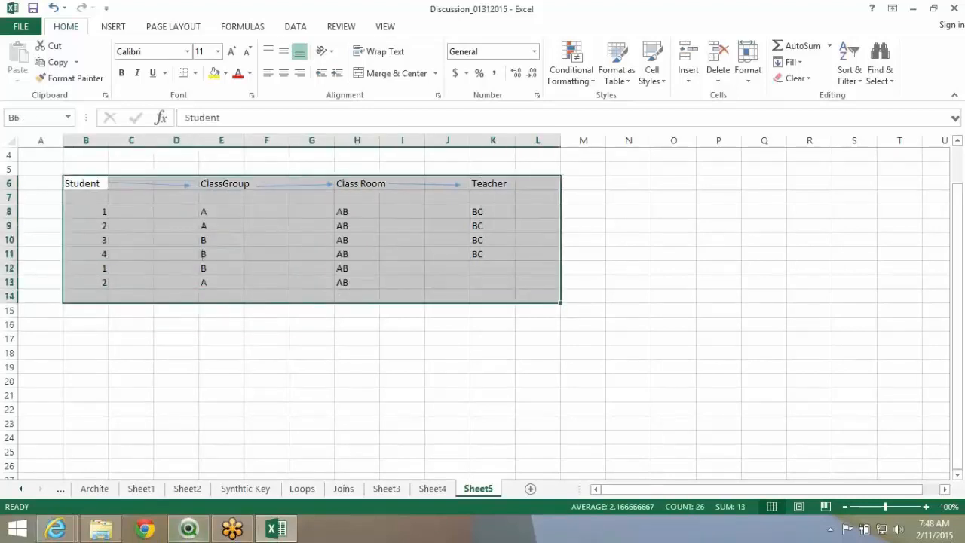
# - Launch a new QlikView 11 window and maximize it
pyautogui.rightClick(187, 531)
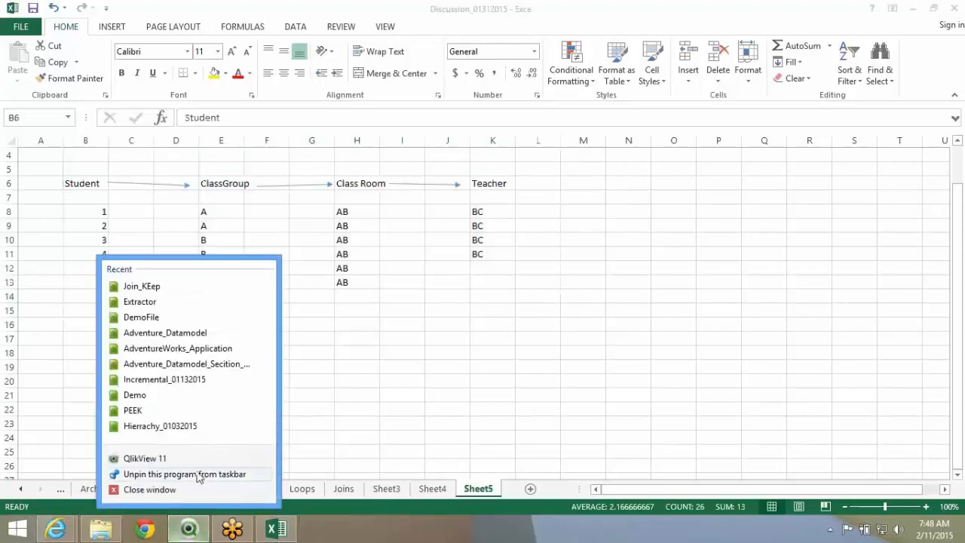
pyautogui.click(205, 457)
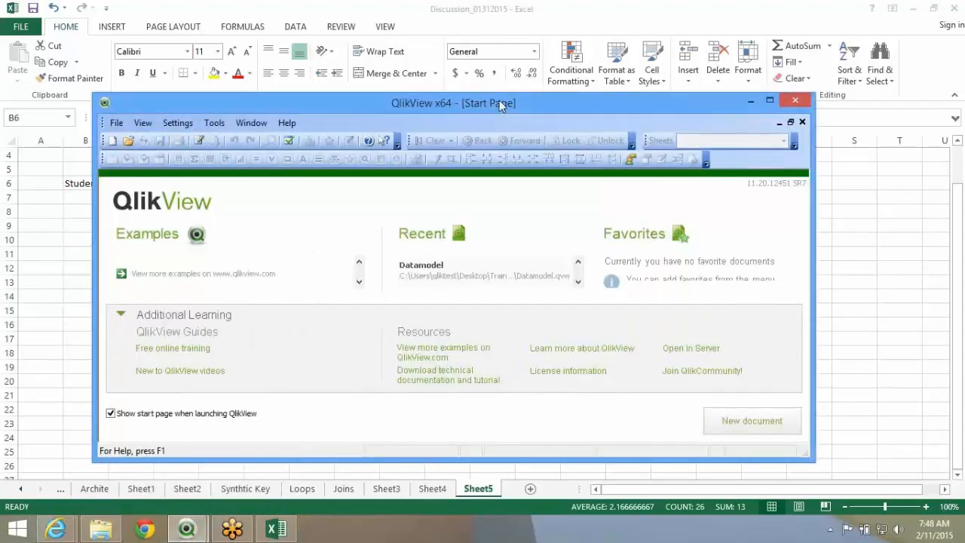
pyautogui.doubleClick(500, 101)
# - Browse for a document to open in C:\Program Files\QlikView\Examples\Documents
pyautogui.click(31, 43)
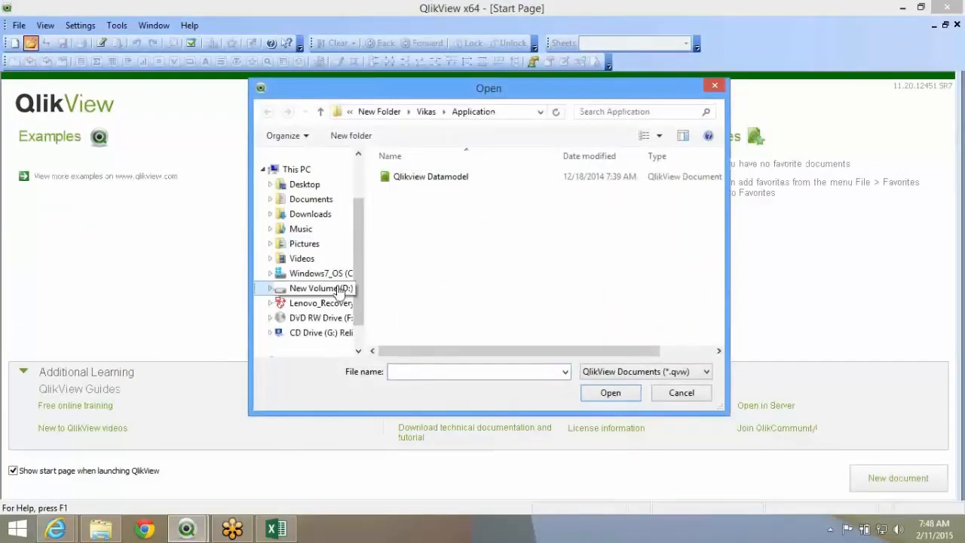
pyautogui.click(332, 289)
pyautogui.click(330, 276)
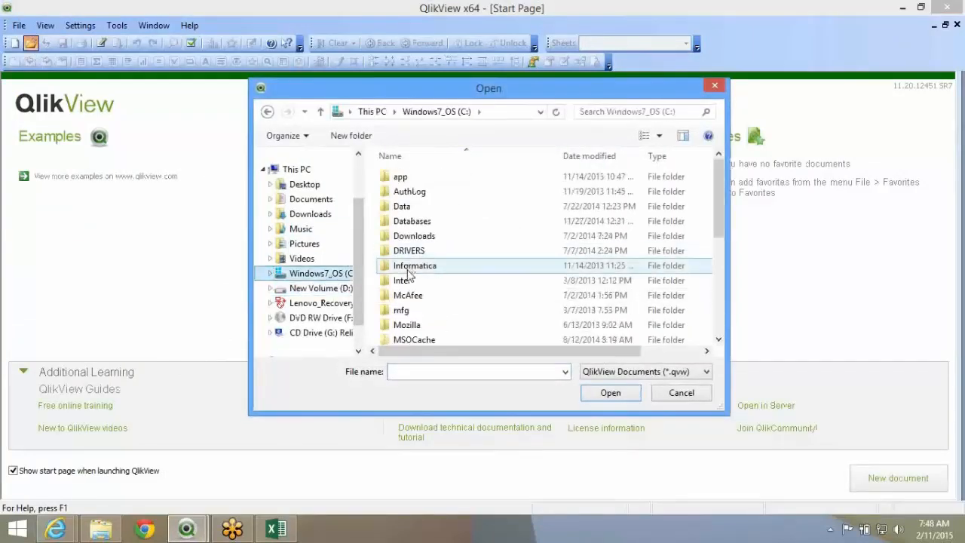
pyautogui.scroll(-1, 407, 283)
pyautogui.scroll(-2, 407, 285)
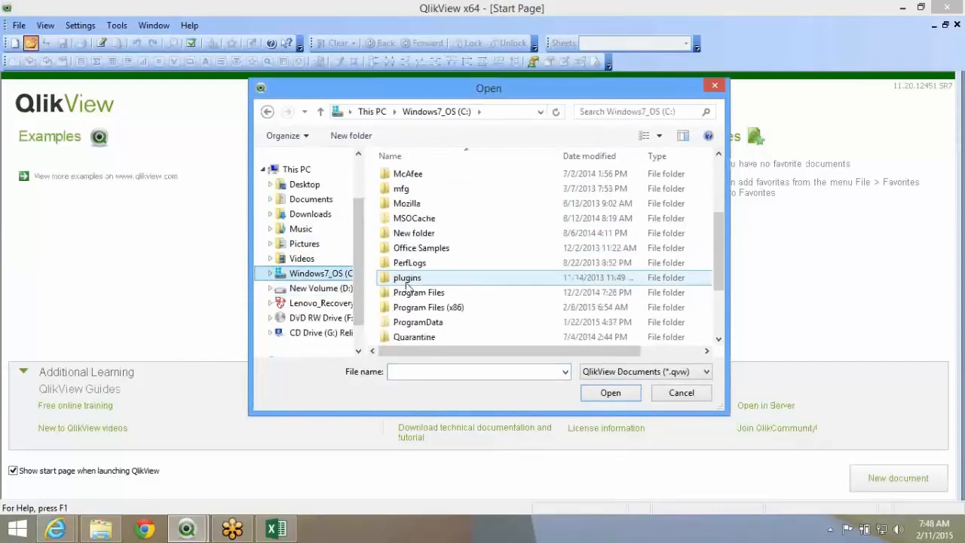
pyautogui.doubleClick(419, 293)
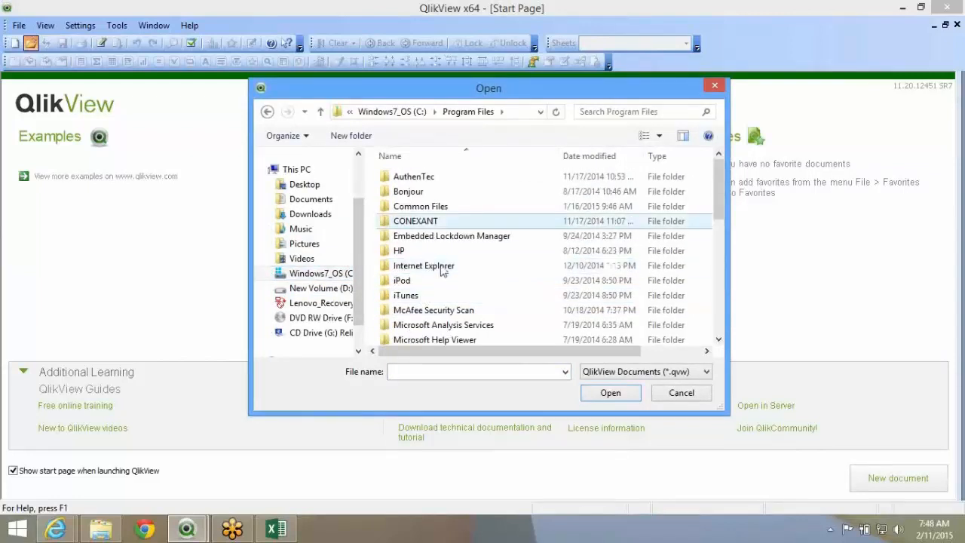
pyautogui.scroll(-3, 429, 309)
pyautogui.doubleClick(430, 293)
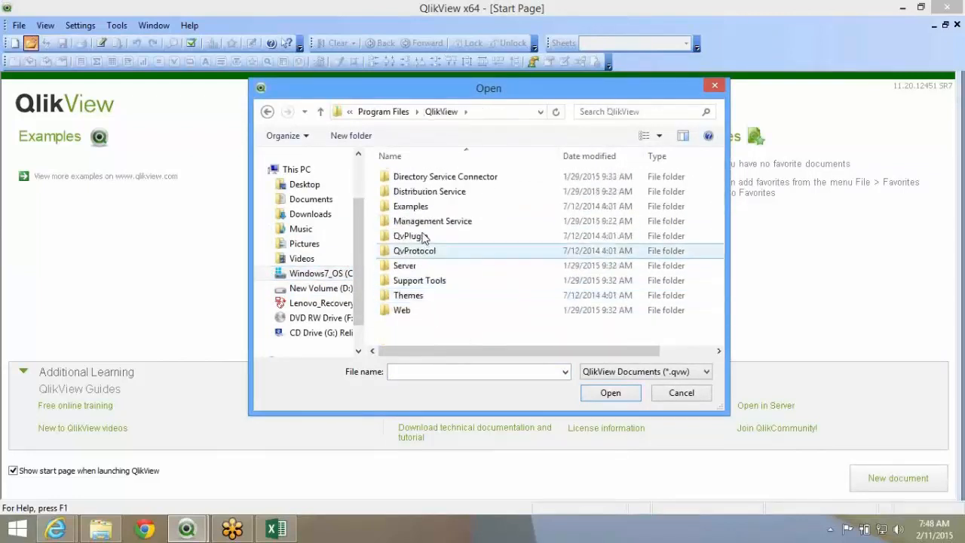
pyautogui.doubleClick(422, 205)
pyautogui.doubleClick(438, 209)
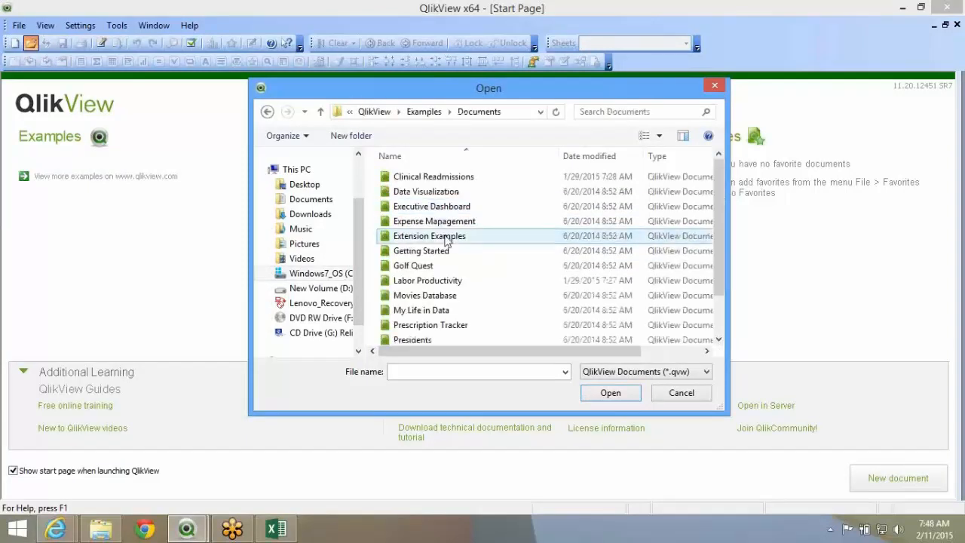
# - Open the Movies Database example document
pyautogui.scroll(-1, 445, 240)
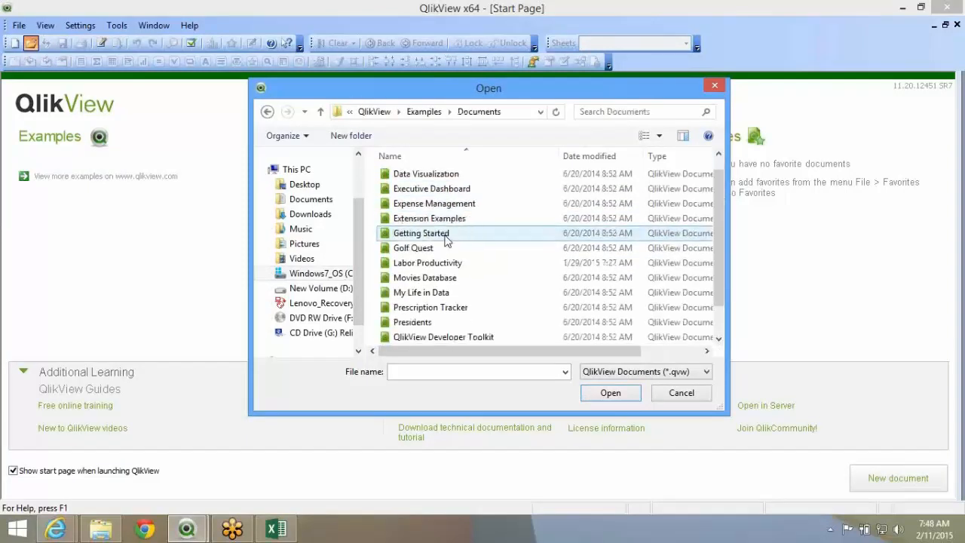
pyautogui.click(443, 279)
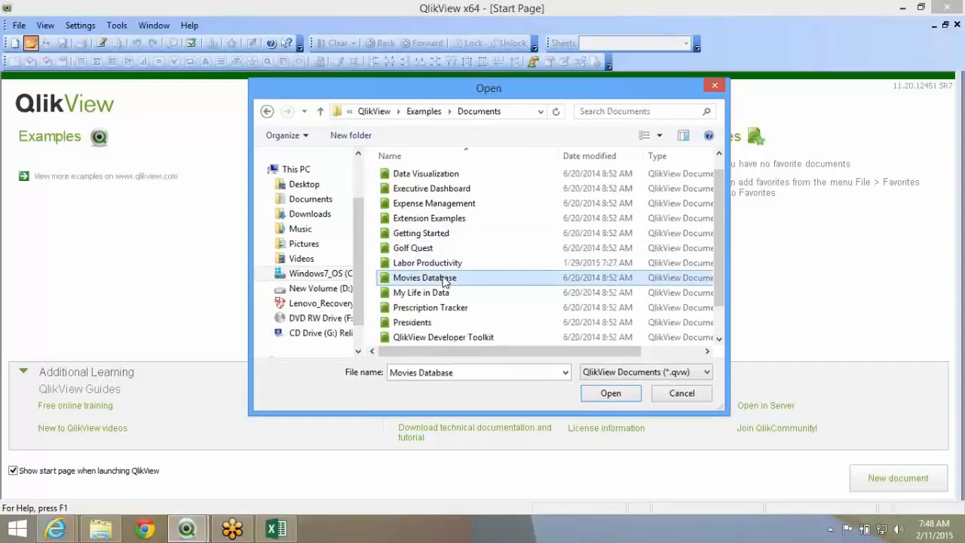
pyautogui.doubleClick(445, 281)
# - View the How QlikView works sheet and switch to the QlikView Model sheet
pyautogui.click(113, 85)
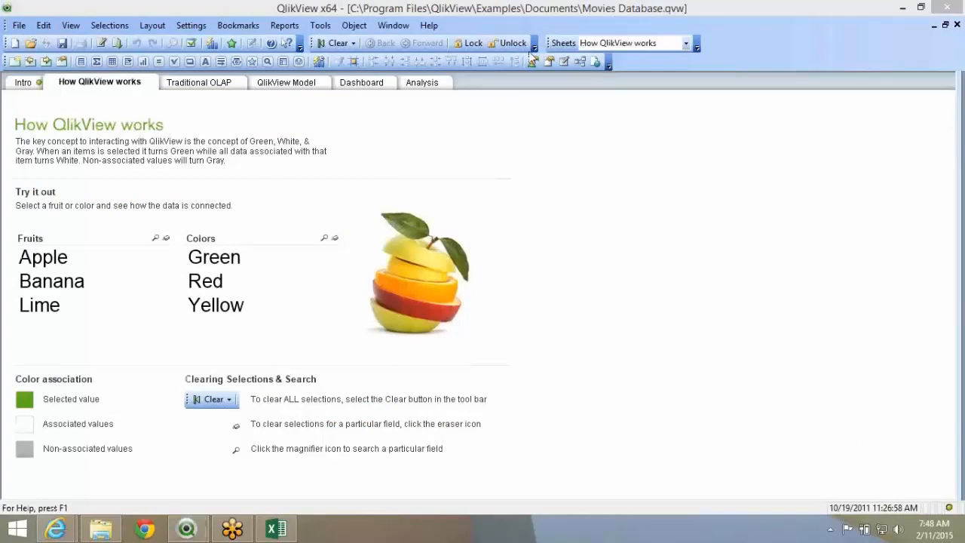
pyautogui.press('super+c')
pyautogui.click(307, 89)
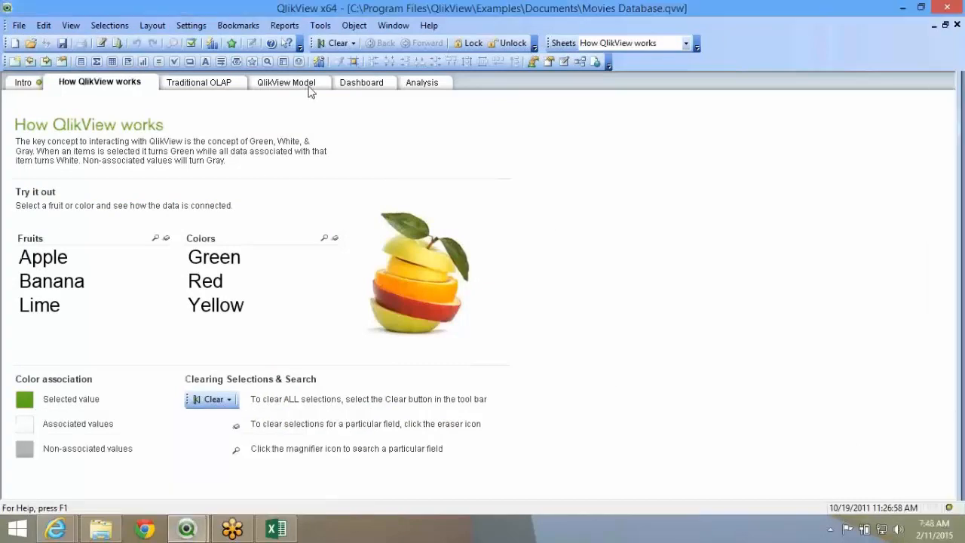
pyautogui.click(309, 89)
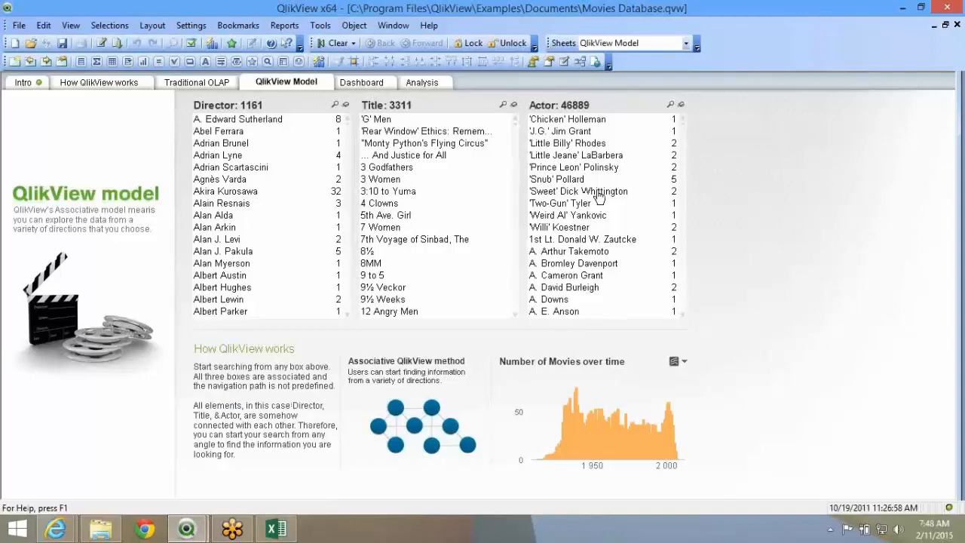
# - Filter the lists by director Akira Kurosawa, title Dersu Uzala and actor Maksim Munzuk to examine their associations
pyautogui.click(234, 194)
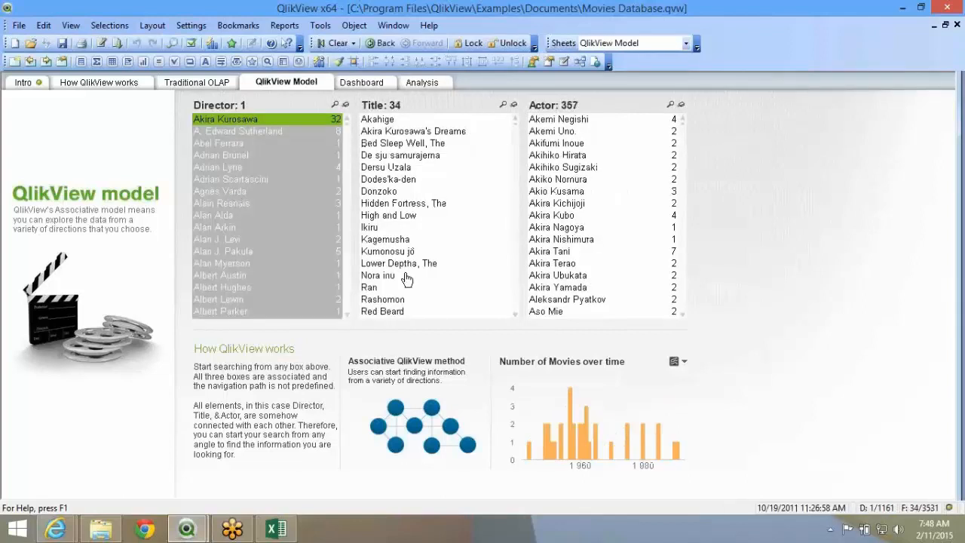
pyautogui.click(389, 169)
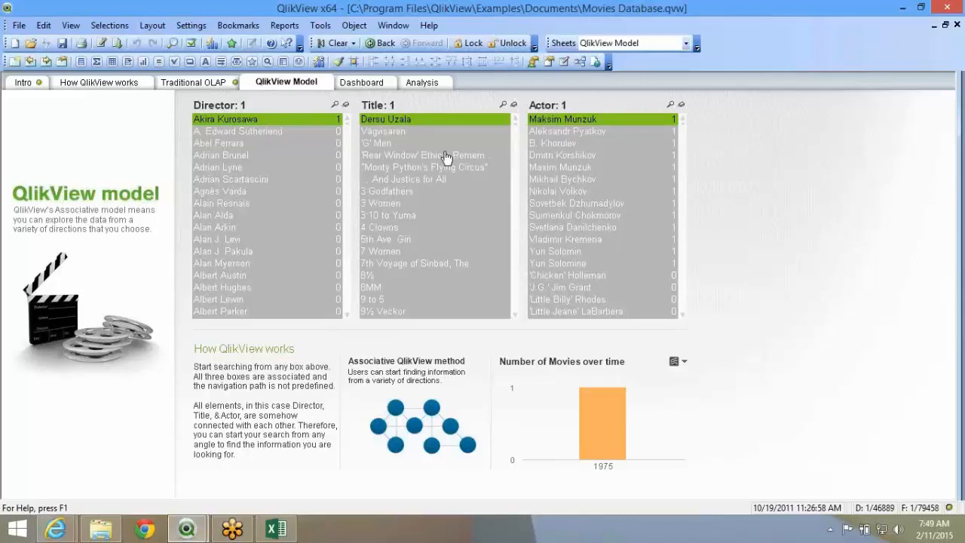
# - Deselect the director and title to examine the associations of the actor alone, and clear all selections
pyautogui.click(300, 125)
pyautogui.click(371, 123)
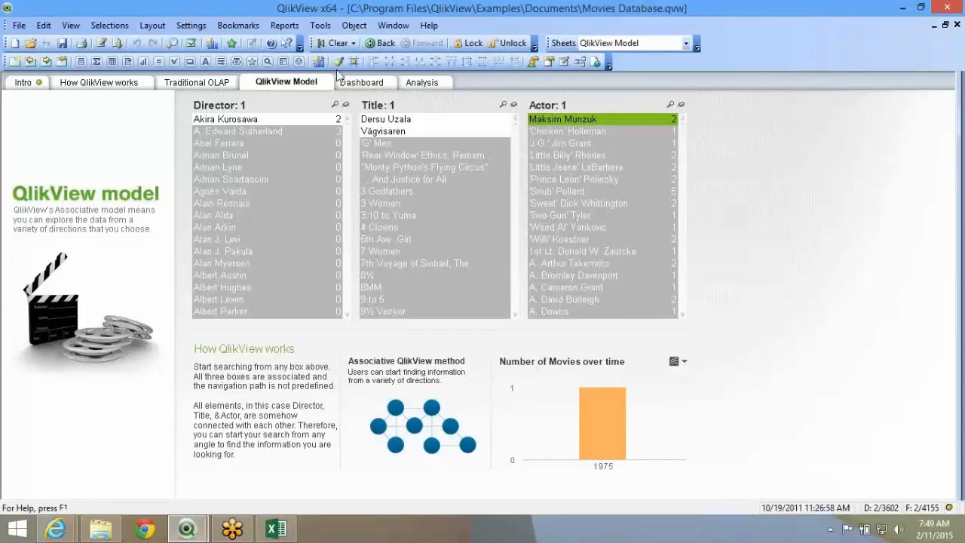
pyautogui.click(334, 47)
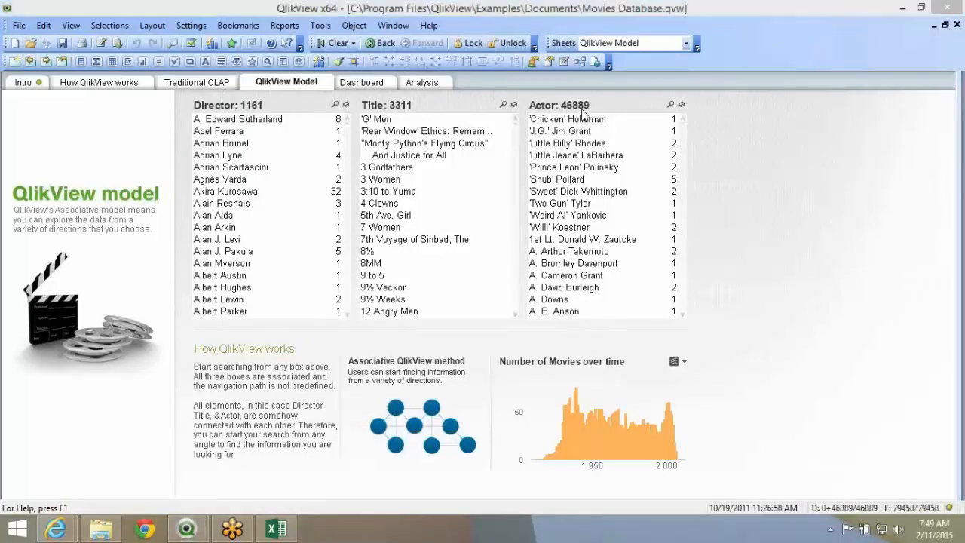
# - Examine the records associated with the title 8½ and with director Alan J. Pakula, releasing each selection
pyautogui.press('super+c')
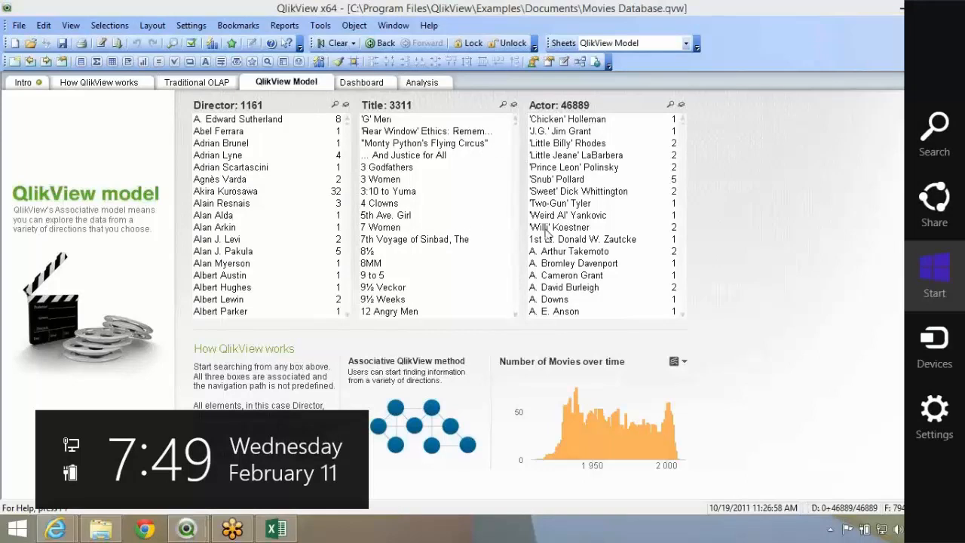
pyautogui.click(709, 215)
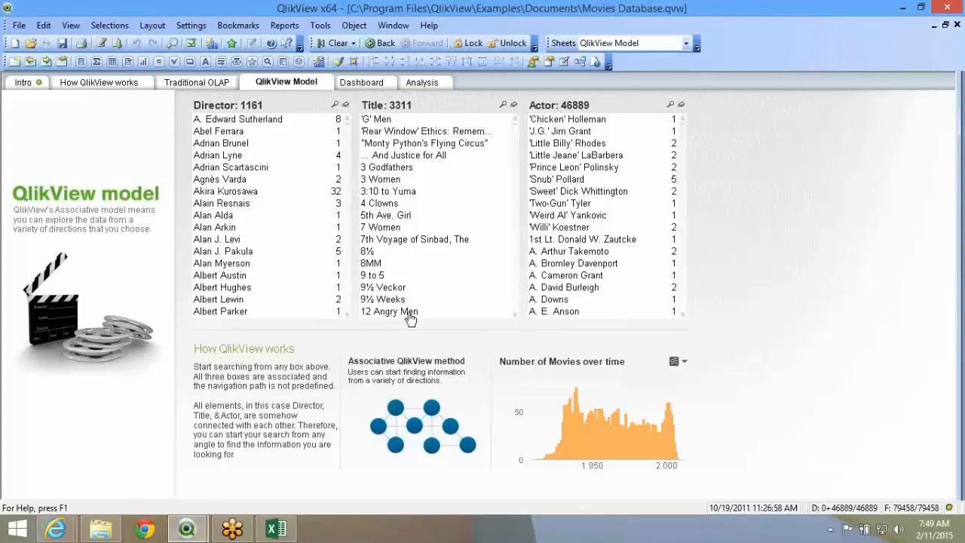
pyautogui.click(419, 251)
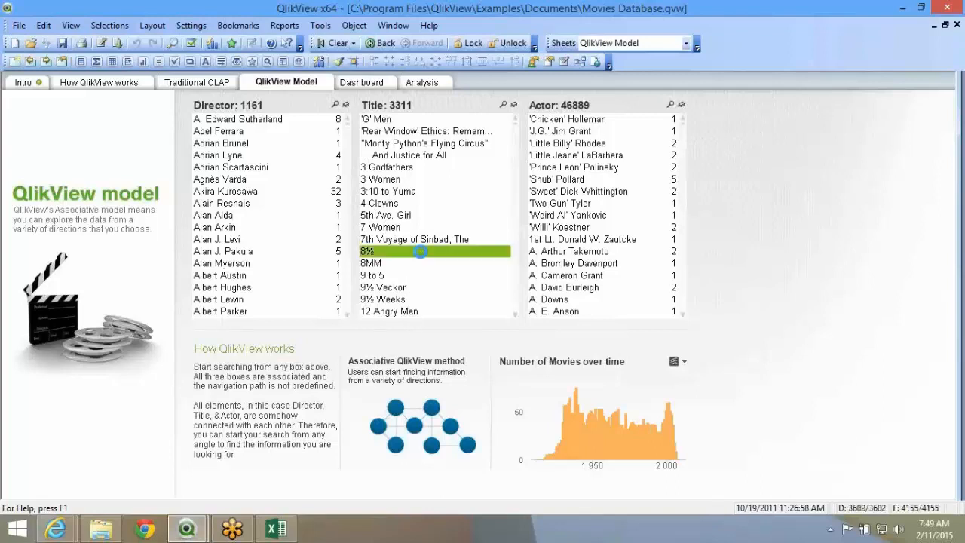
pyautogui.press('super+c')
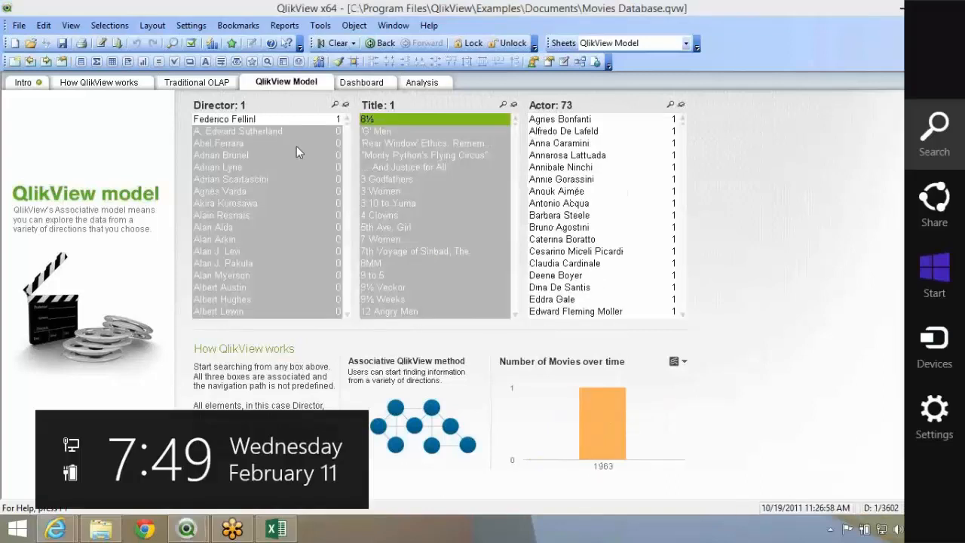
pyautogui.click(576, 196)
pyautogui.click(460, 121)
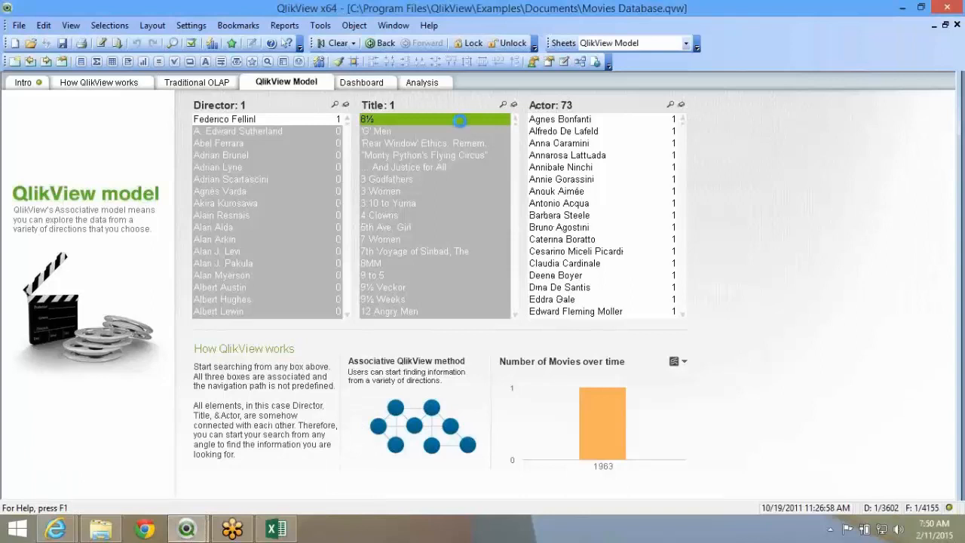
pyautogui.click(296, 251)
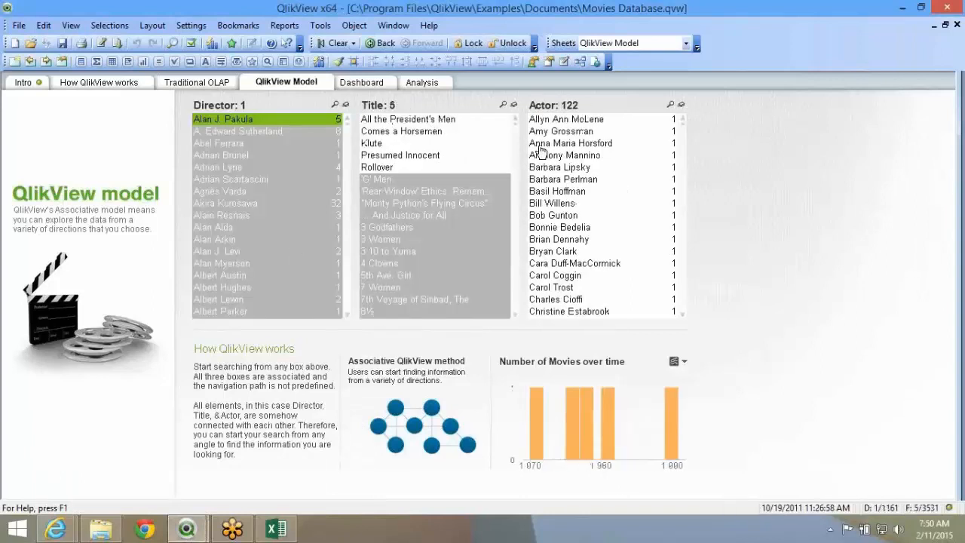
pyautogui.click(304, 119)
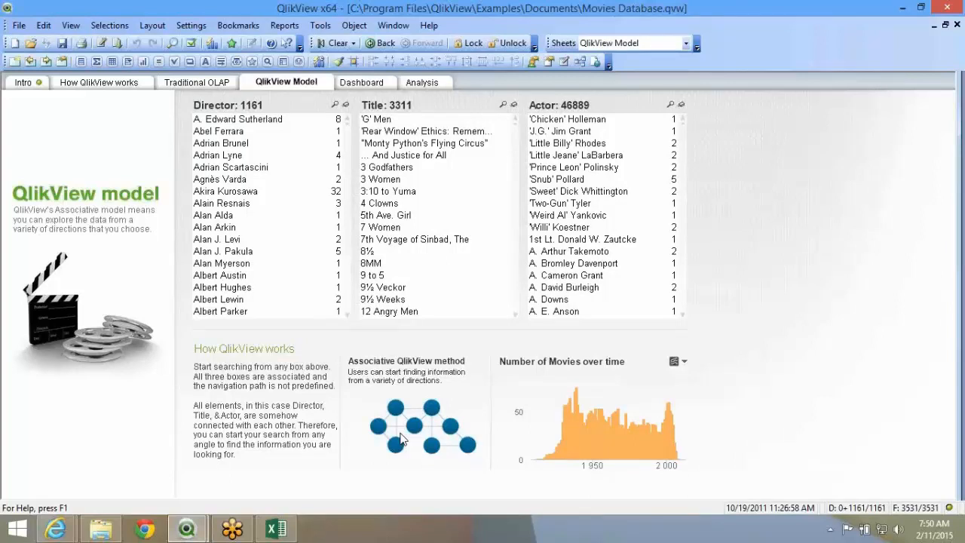
# - Open the document's table viewer, apply Auto-Layout, and move the Films and FilmCount tables to make their links easier to read
pyautogui.click(579, 62)
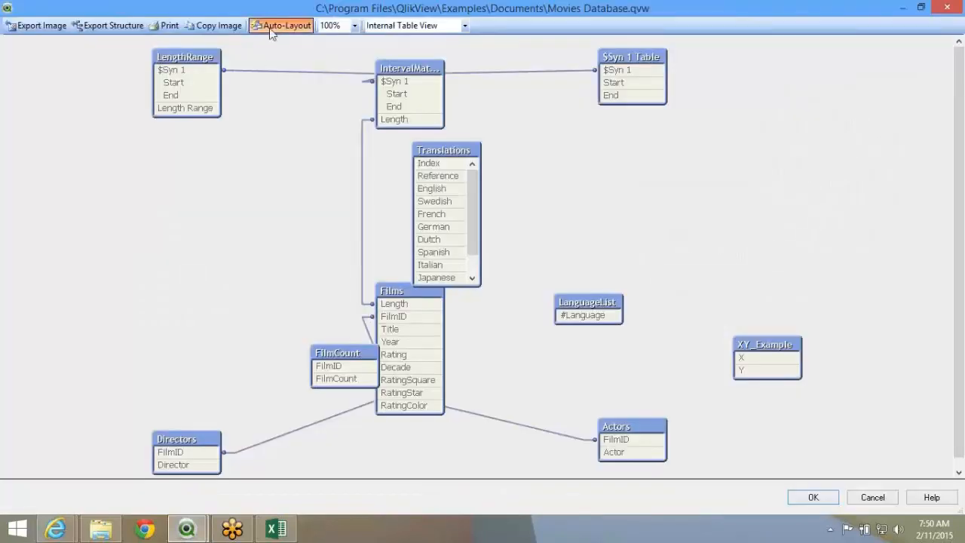
pyautogui.click(280, 26)
pyautogui.moveTo(381, 339); pyautogui.dragTo(576, 279)
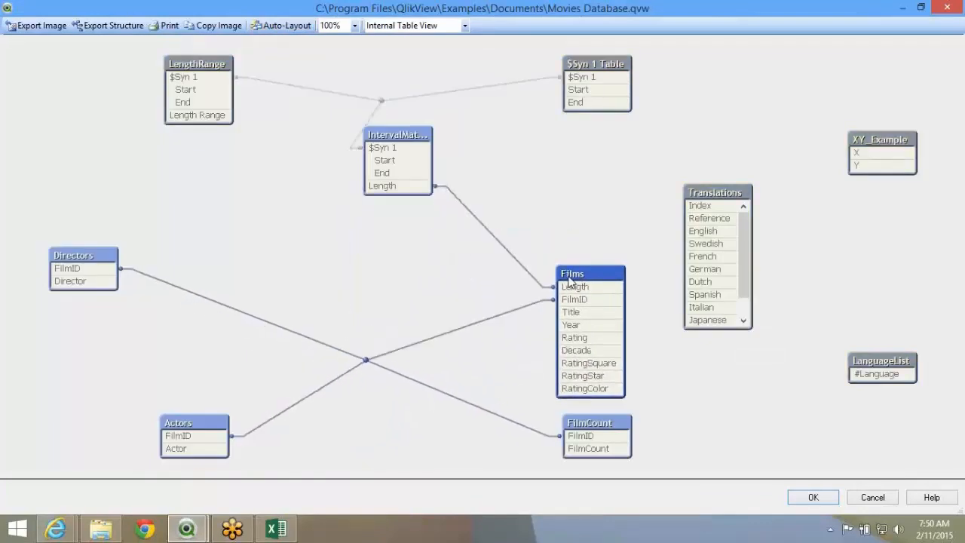
pyautogui.moveTo(585, 422); pyautogui.dragTo(410, 398)
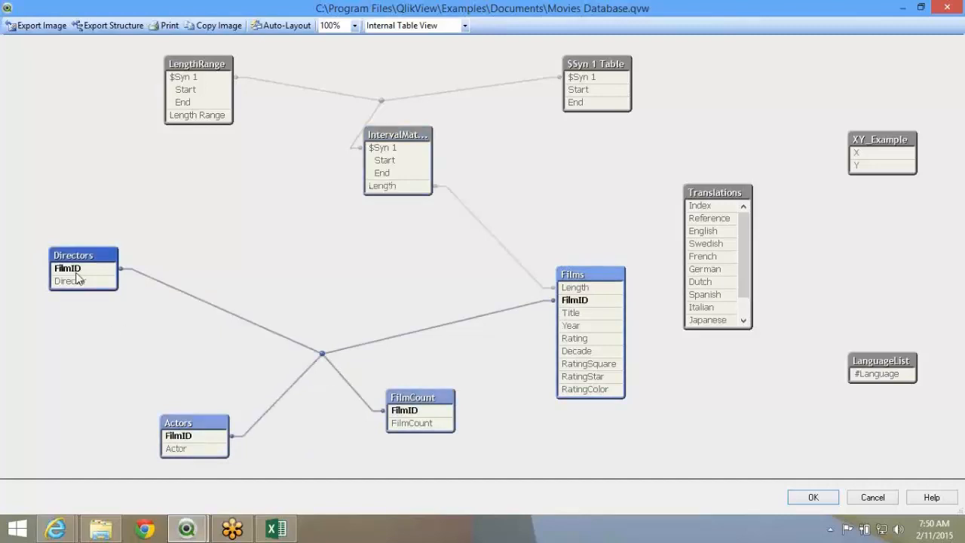
# - Examine the FilmID key and the links of the Directors, FilmCount, Films and Actors tables
pyautogui.moveTo(81, 272)
pyautogui.moveTo(425, 405)
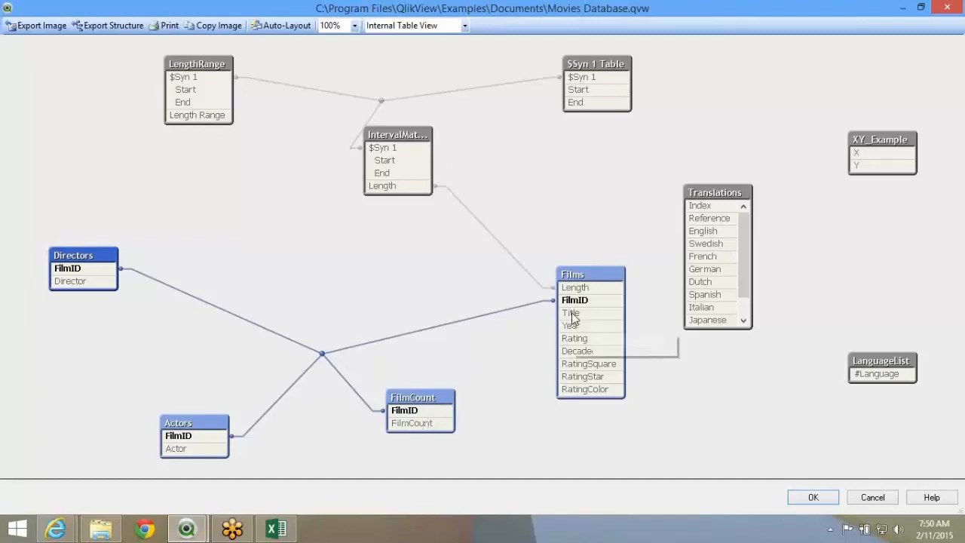
pyautogui.click(586, 277)
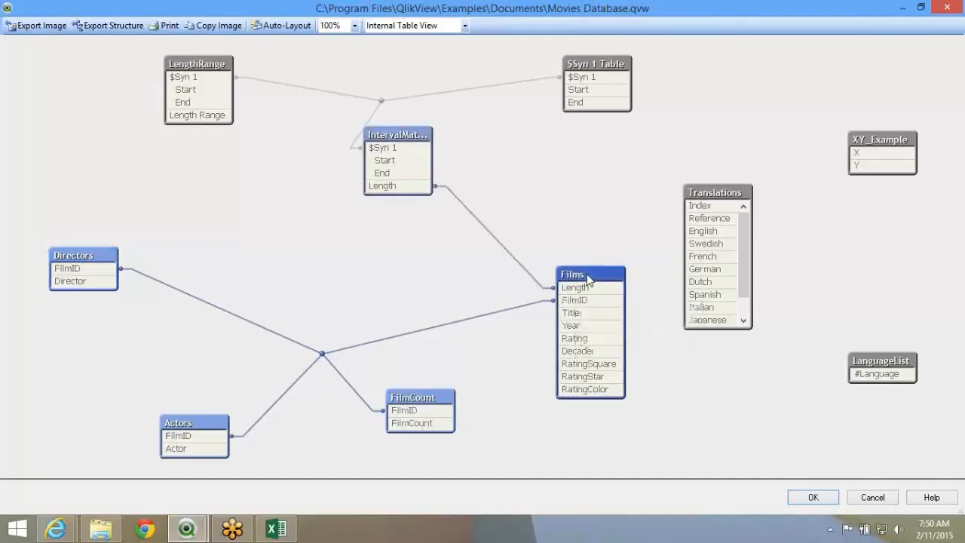
pyautogui.press('super+c')
pyautogui.click(193, 429)
pyautogui.click(82, 261)
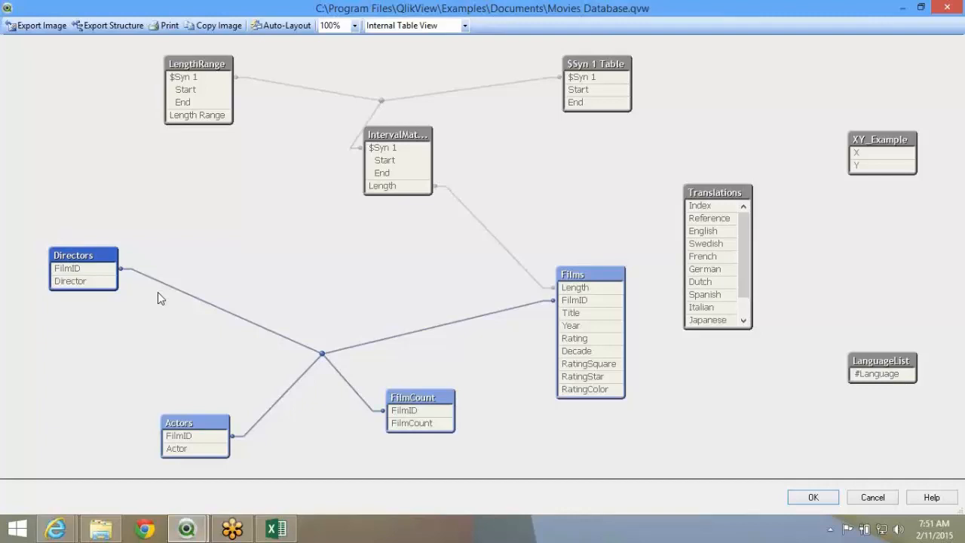
# - Move the Films table closer to the IntervalMatch table and examine the Length field that links them
pyautogui.click(577, 288)
pyautogui.moveTo(569, 275); pyautogui.dragTo(512, 240)
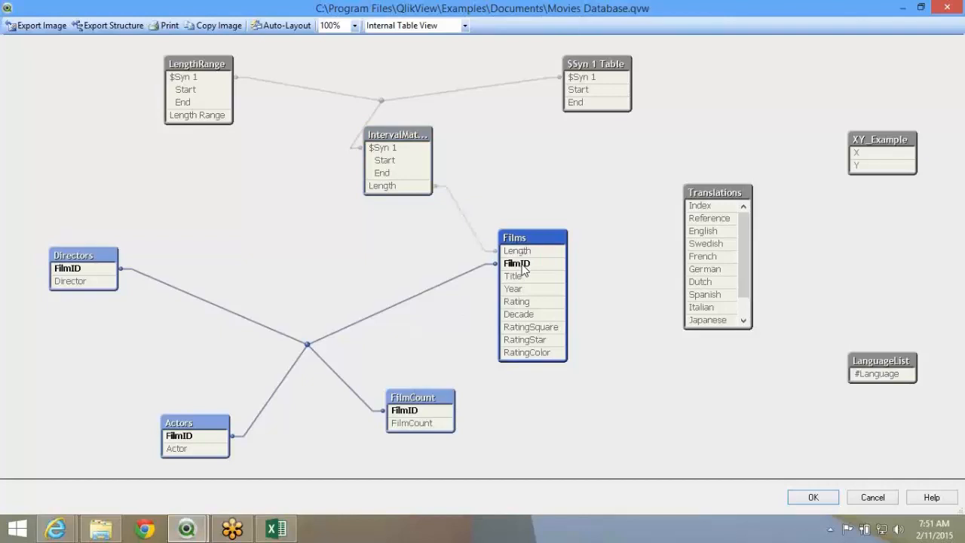
pyautogui.click(519, 252)
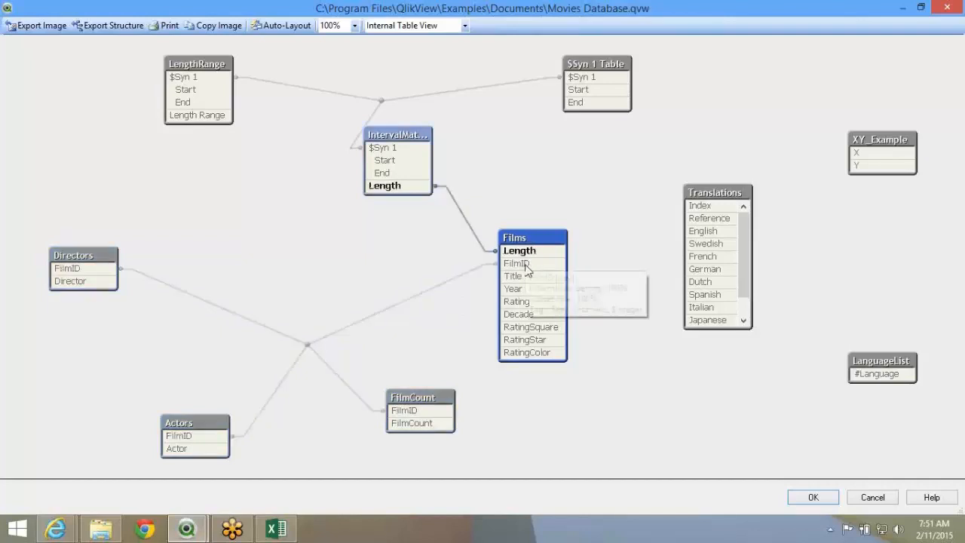
pyautogui.moveTo(513, 257)
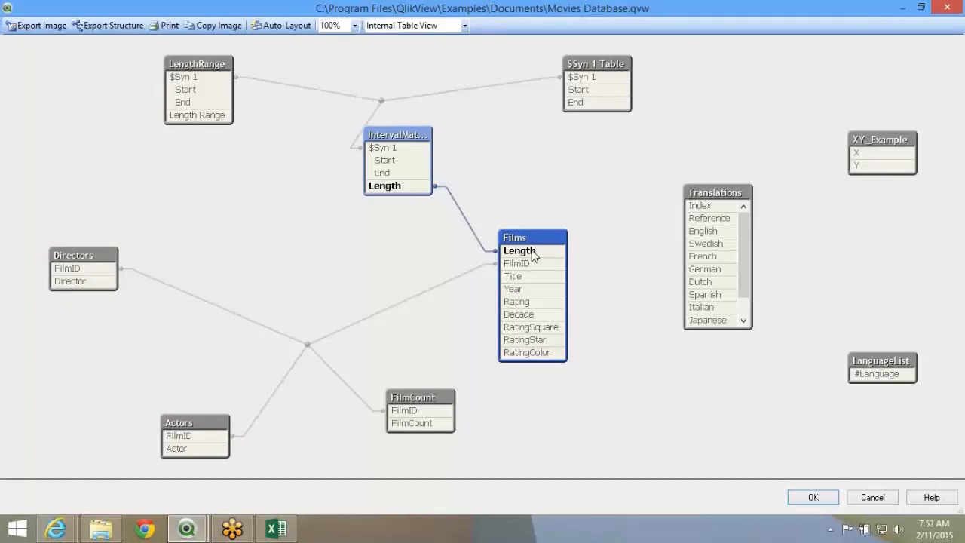
pyautogui.moveTo(496, 238)
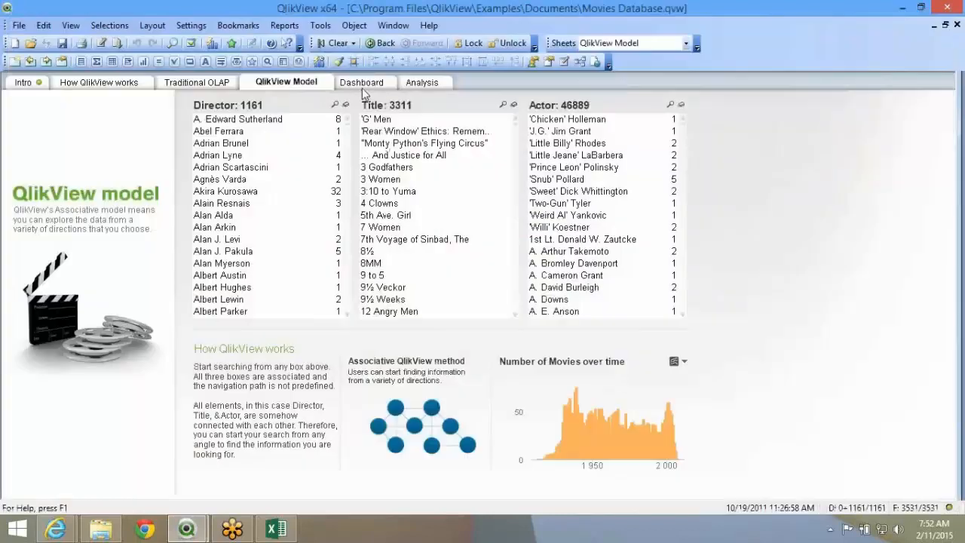
# - View the Dashboard and Analysis sheets of the movies document and return to the QlikView Model sheet
pyautogui.click(363, 84)
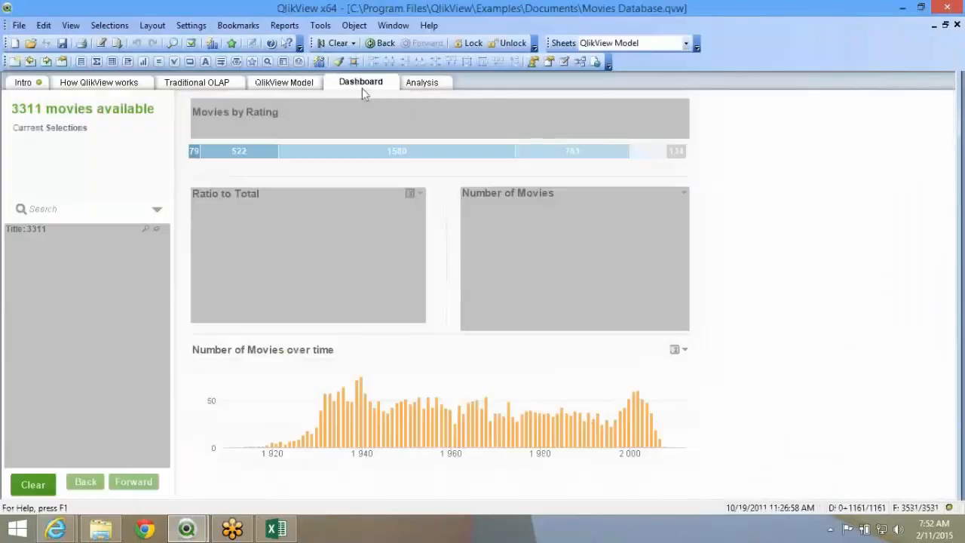
pyautogui.click(302, 84)
pyautogui.click(437, 84)
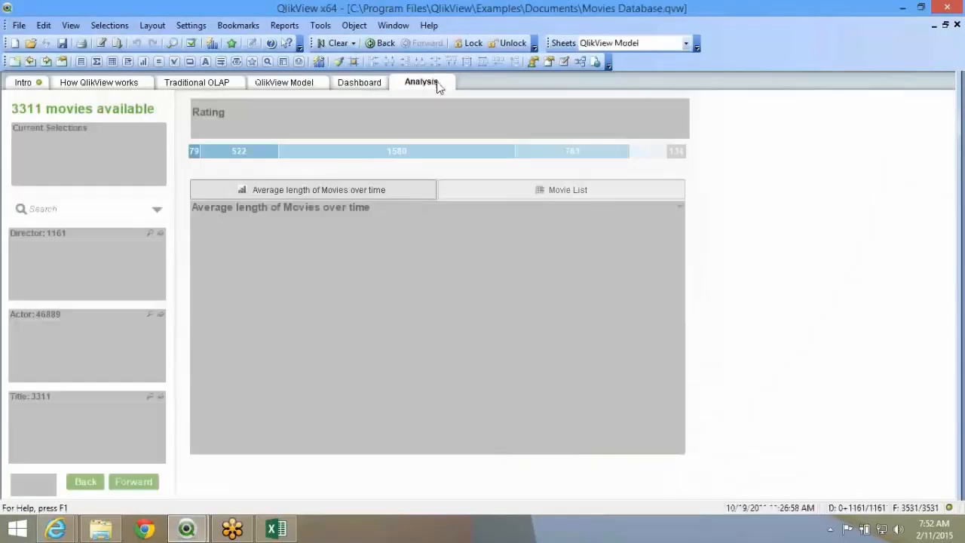
pyautogui.click(277, 89)
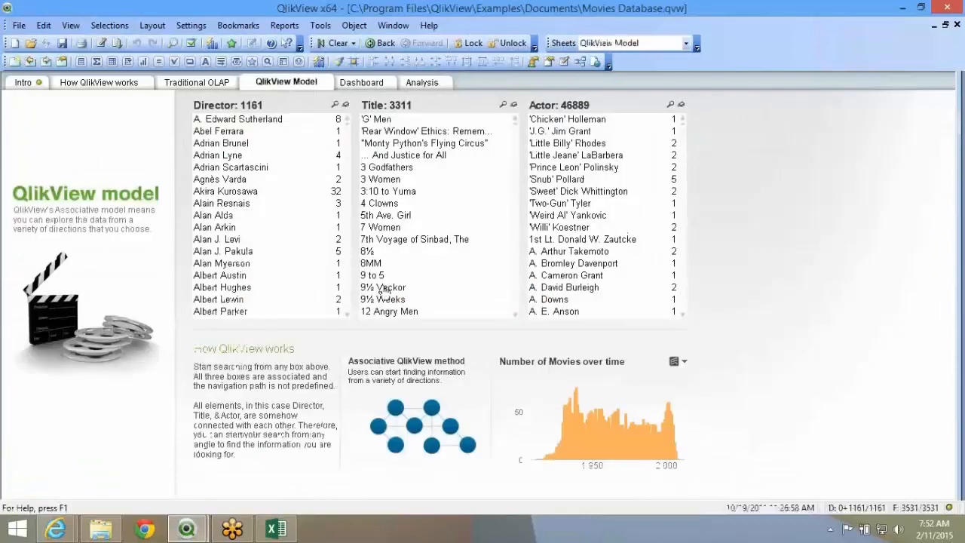
# - Browse through the entries of the Director, Title and Actor lists
pyautogui.scroll(-15, 307, 291)
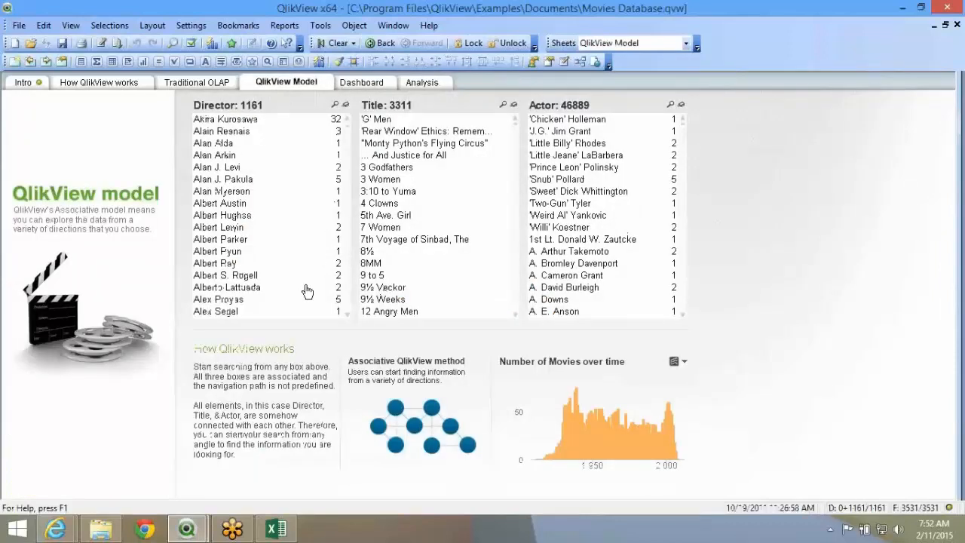
pyautogui.scroll(-15, 308, 291)
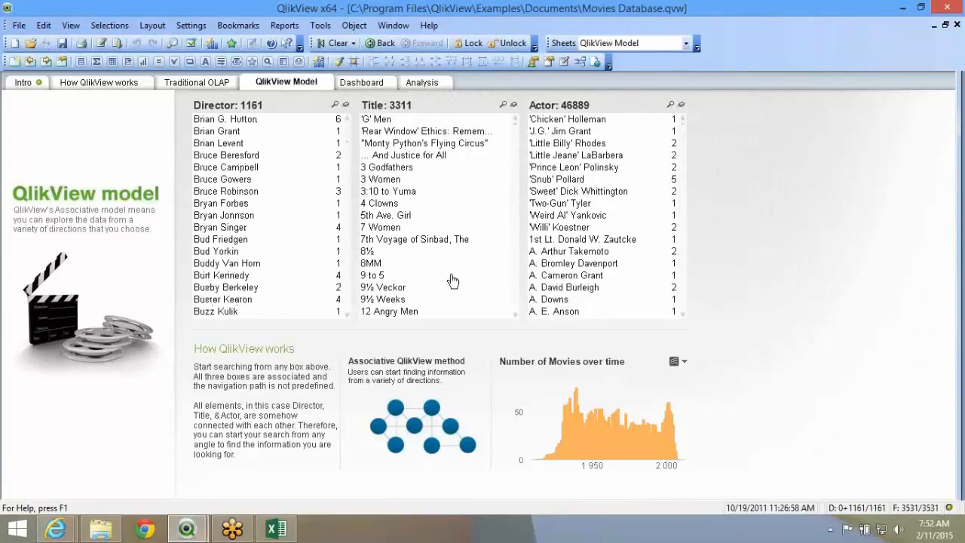
pyautogui.scroll(-20, 451, 278)
pyautogui.scroll(-4, 669, 276)
pyautogui.scroll(-15, 669, 277)
pyautogui.scroll(-8, 534, 280)
pyautogui.scroll(-10, 436, 217)
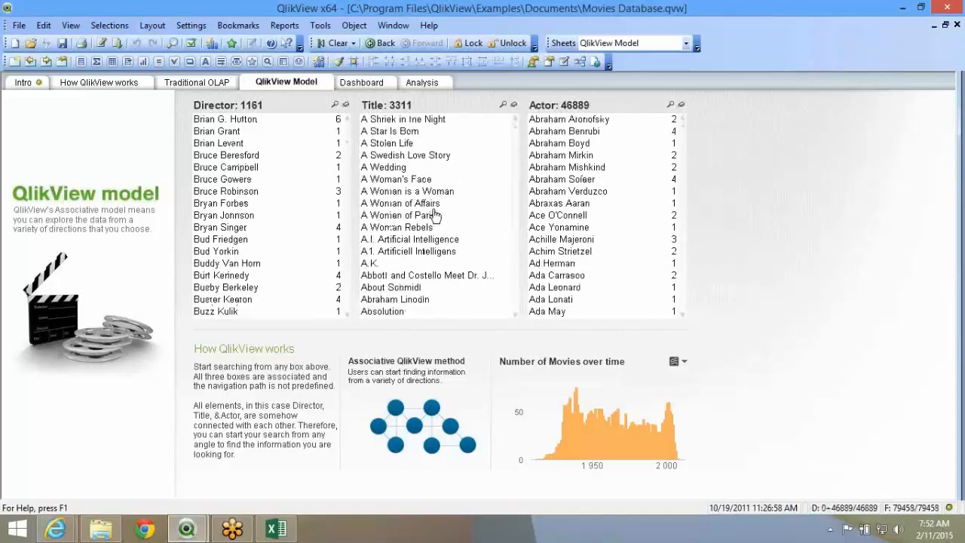
pyautogui.scroll(-10, 436, 216)
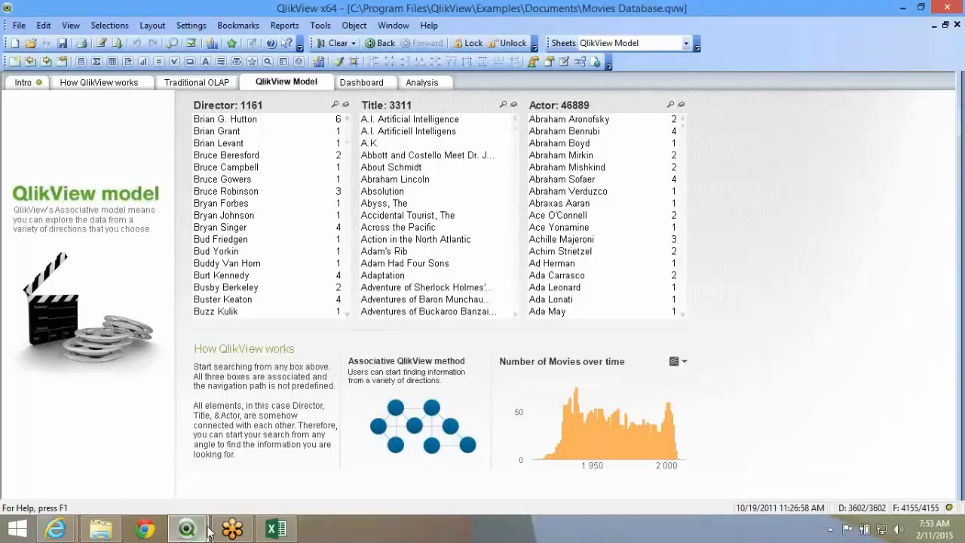
# - Review the Student-to-Teacher hierarchy in the Excel workbook and return to the movies document in QlikView
pyautogui.moveTo(186, 528)
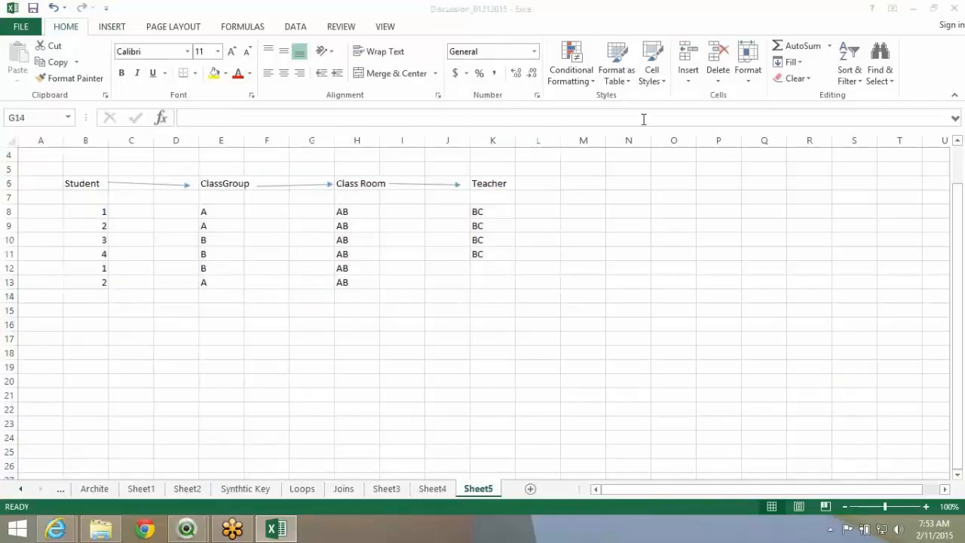
pyautogui.click(291, 301)
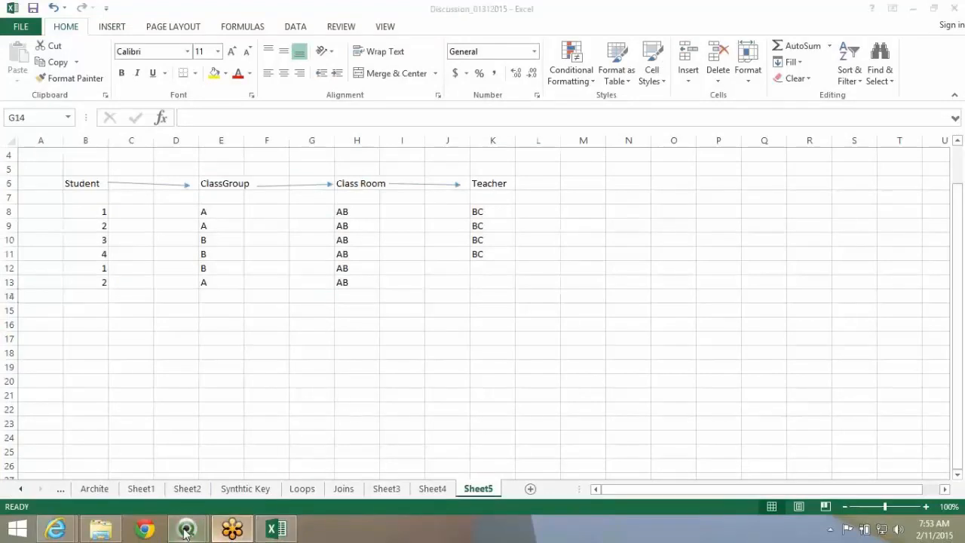
pyautogui.moveTo(186, 531)
pyautogui.click(260, 468)
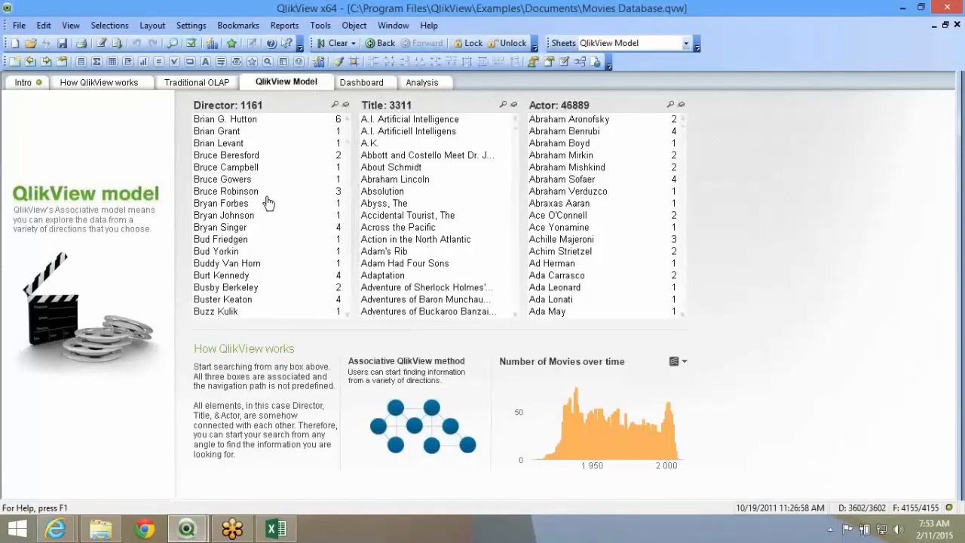
# - Select Christy Cabanne among the directors to examine the associated title and actors
pyautogui.scroll(-8, 256, 223)
pyautogui.scroll(-8, 256, 223)
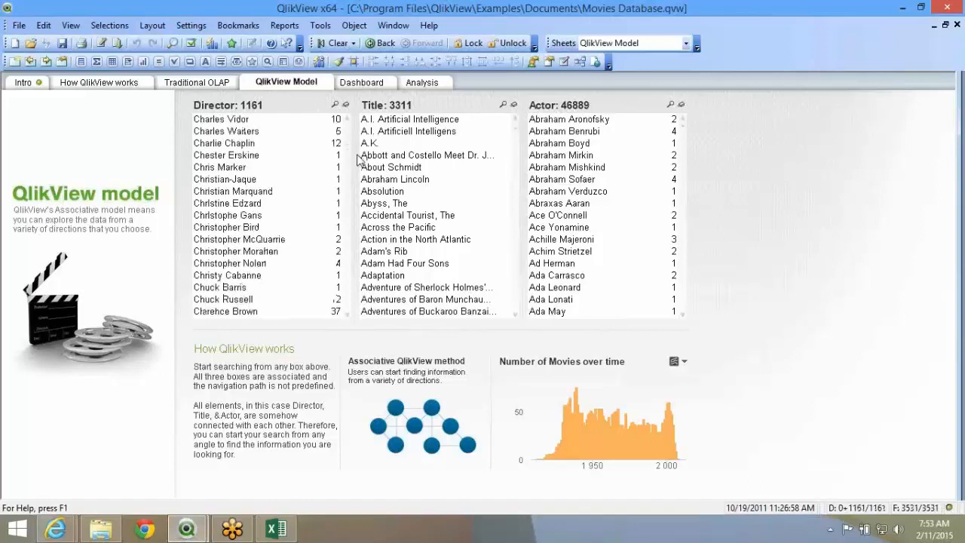
pyautogui.click(251, 276)
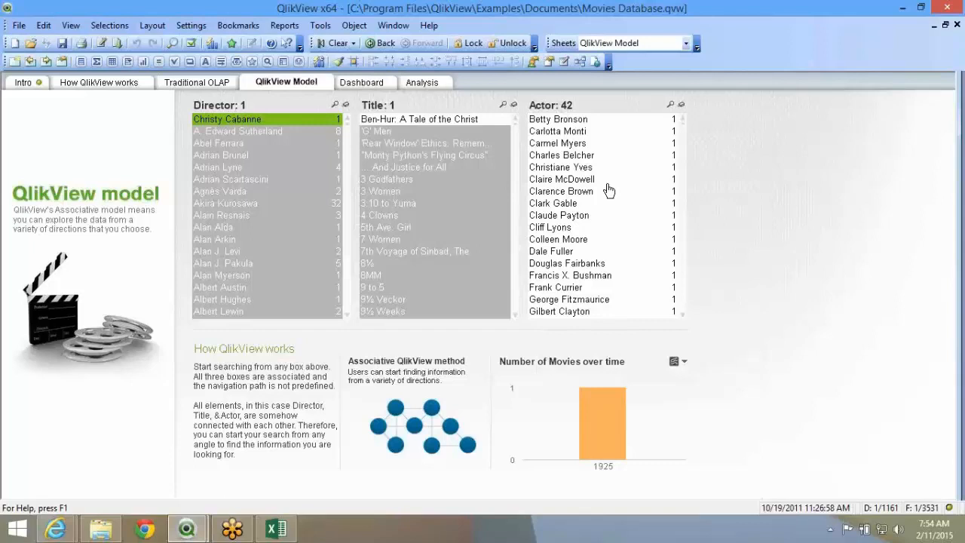
# - Open the table viewer, move the Actors table above Directors, and examine the Director field of the Directors table
pyautogui.click(579, 64)
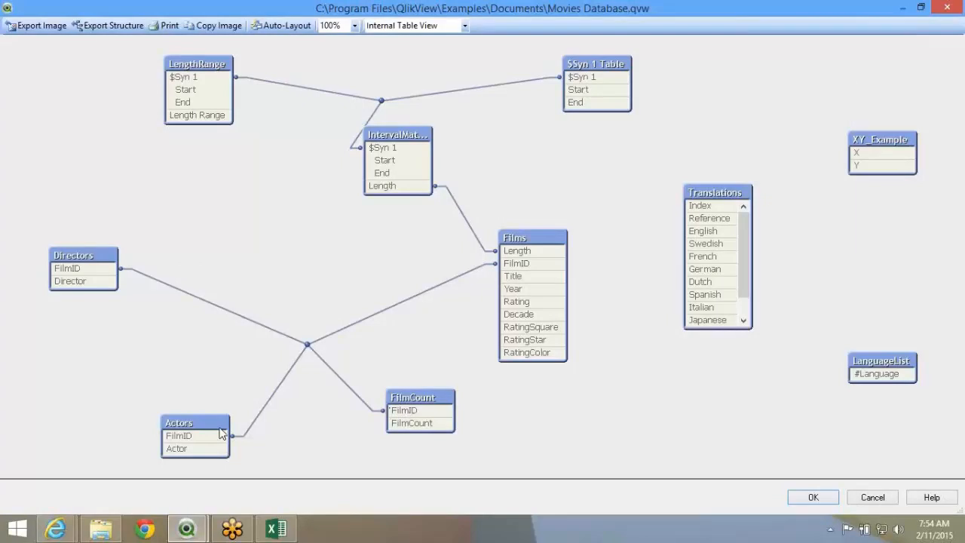
pyautogui.moveTo(221, 434); pyautogui.dragTo(258, 164)
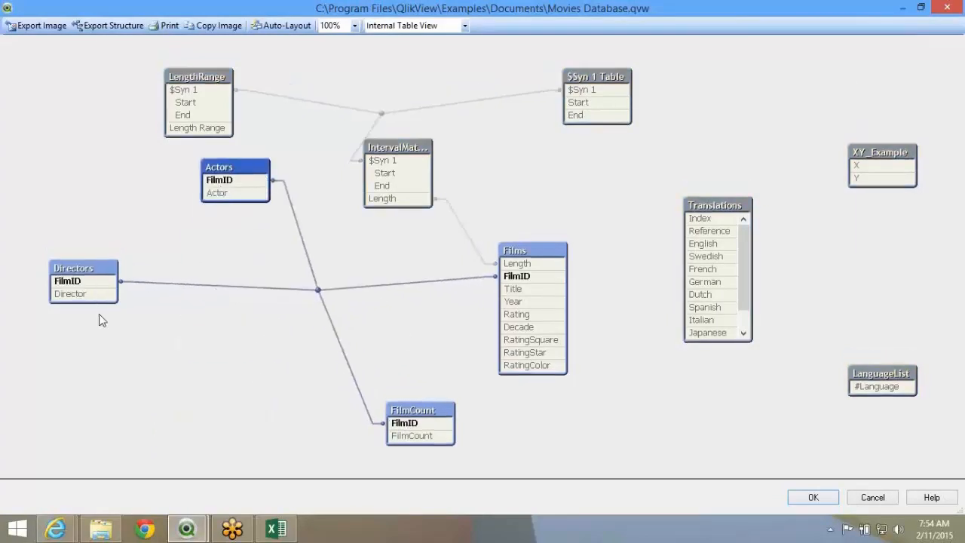
pyautogui.click(91, 295)
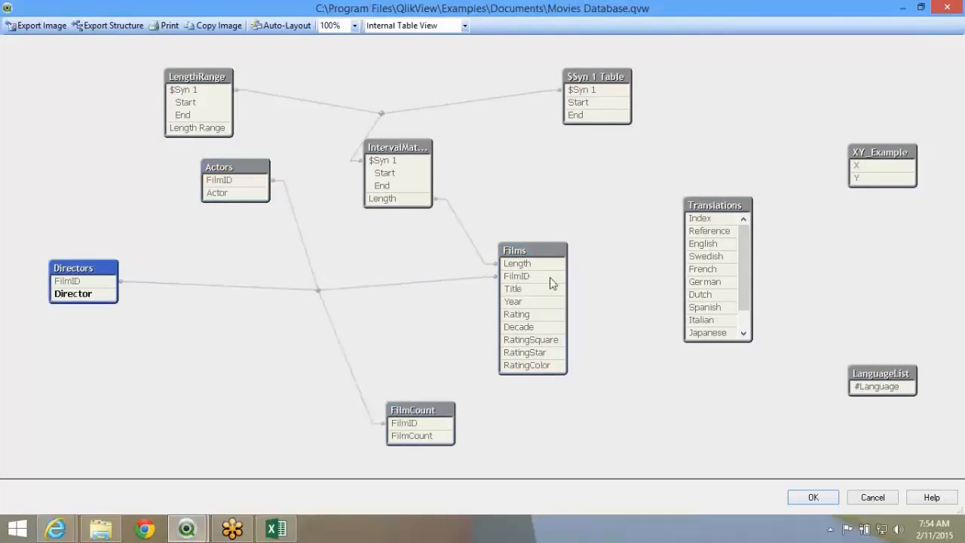
pyautogui.moveTo(83, 297)
# - Switch to the Excel workbook, enter Student ID in cell B16 and widen column B slightly to fit it
pyautogui.click(264, 537)
pyautogui.click(89, 211)
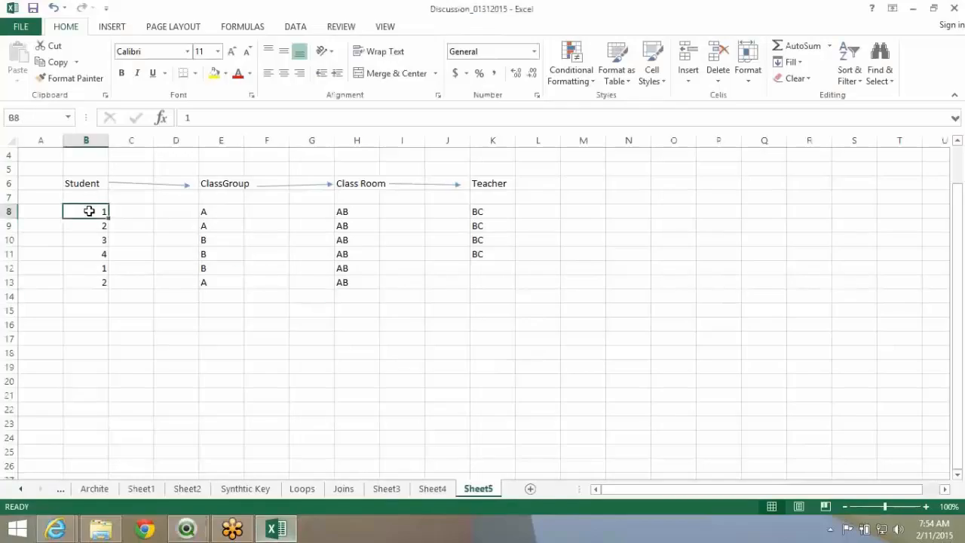
pyautogui.click(90, 321)
pyautogui.write('Student ID')
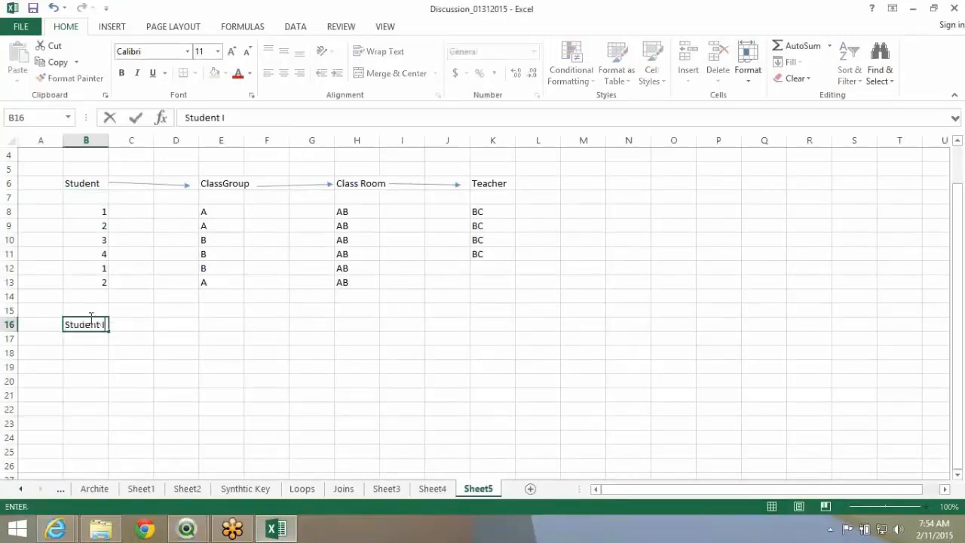
pyautogui.press('Return')
pyautogui.click(89, 324)
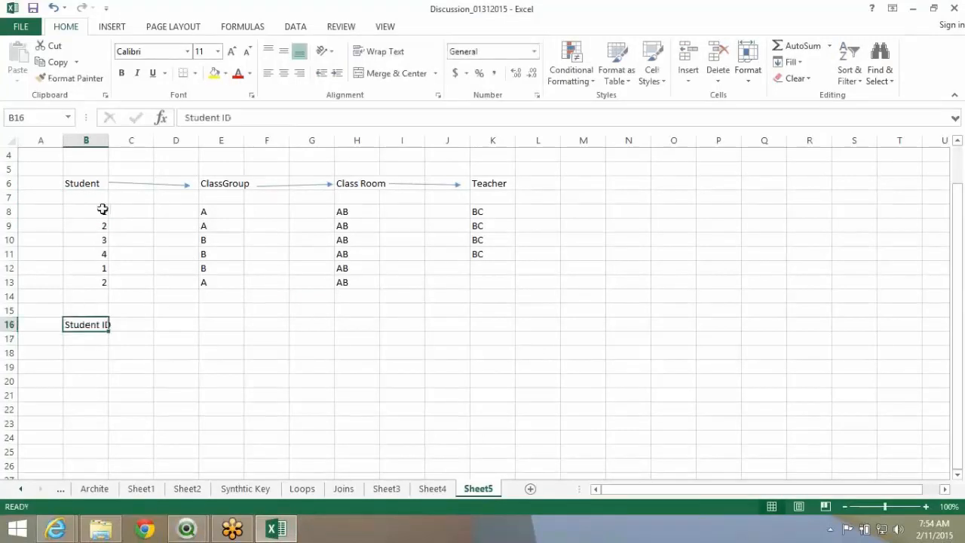
pyautogui.hotkey('ctrl', 'Up')
pyautogui.hotkey('ctrl', 'Up')
pyautogui.hotkey('ctrl', 'Up')
pyautogui.click(109, 136)
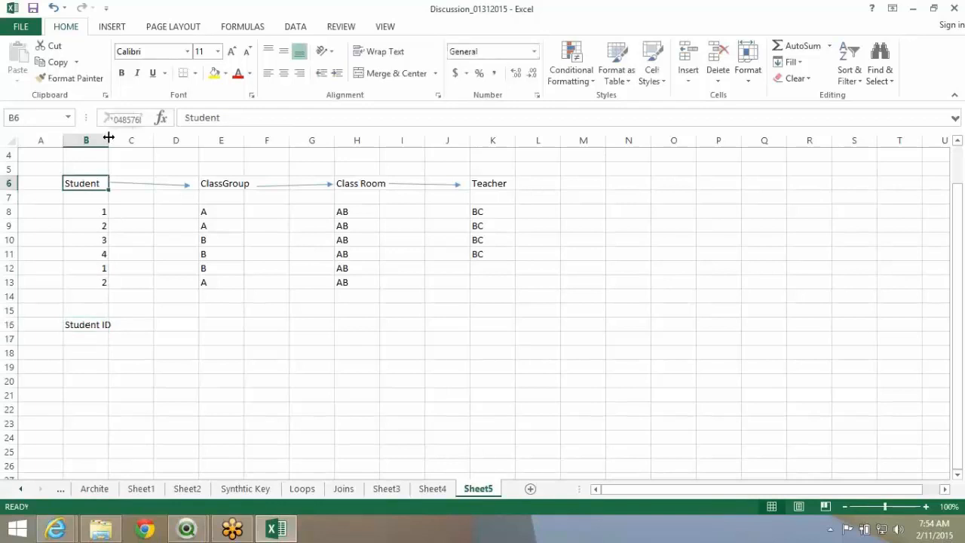
pyautogui.moveTo(109, 136); pyautogui.dragTo(114, 137)
# - Enter StudentId in cell E16 beneath the ClassGroup data and fit column E to its contents
pyautogui.click(235, 187)
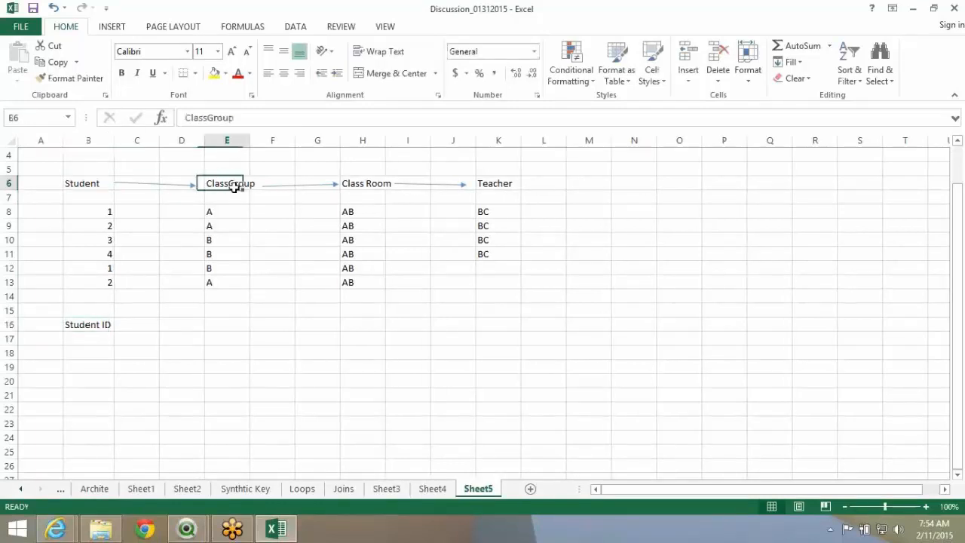
pyautogui.click(226, 319)
pyautogui.write('Stud')
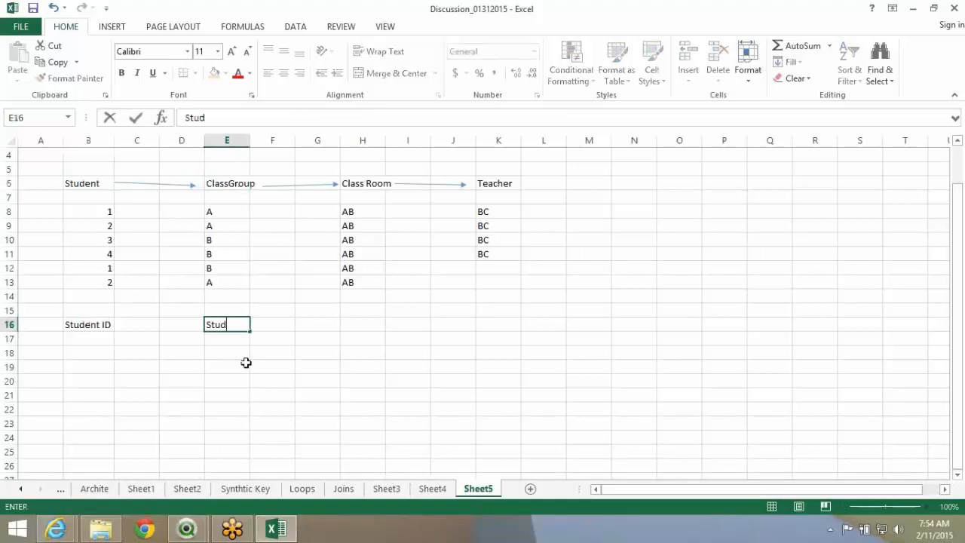
pyautogui.write('entId')
pyautogui.press('Return')
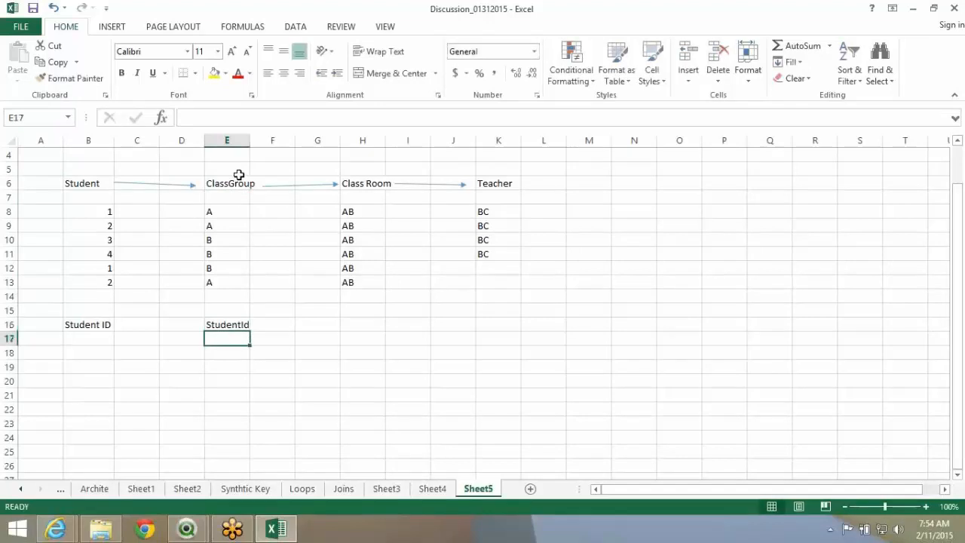
pyautogui.doubleClick(250, 145)
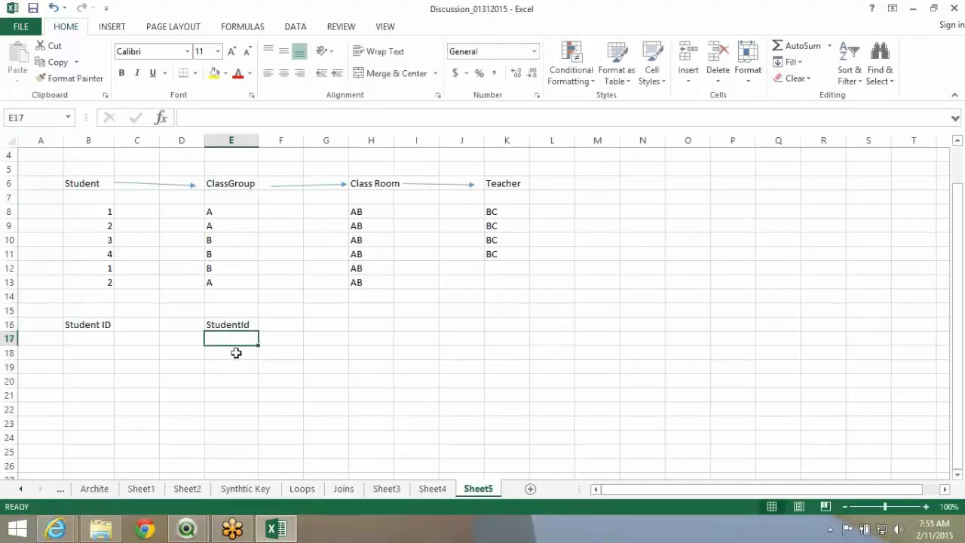
# - Enter ClassGroupId in cell E17 and refit column E so the longer name fits
pyautogui.write('Clas')
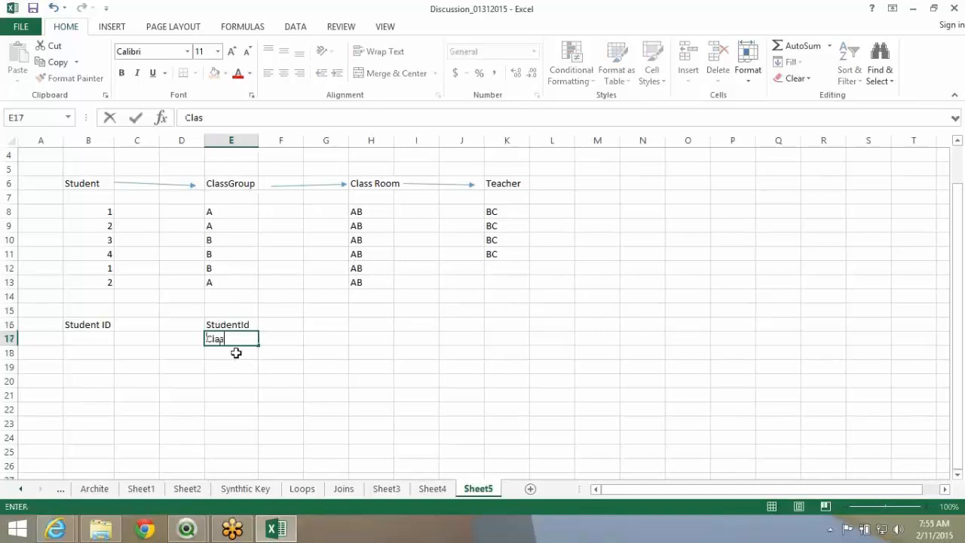
pyautogui.write('sGroupId')
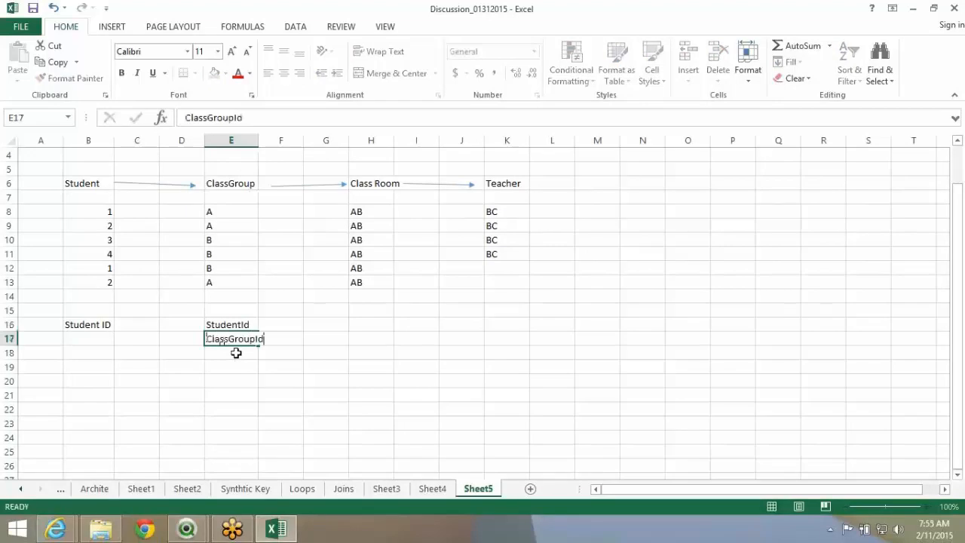
pyautogui.press('Return')
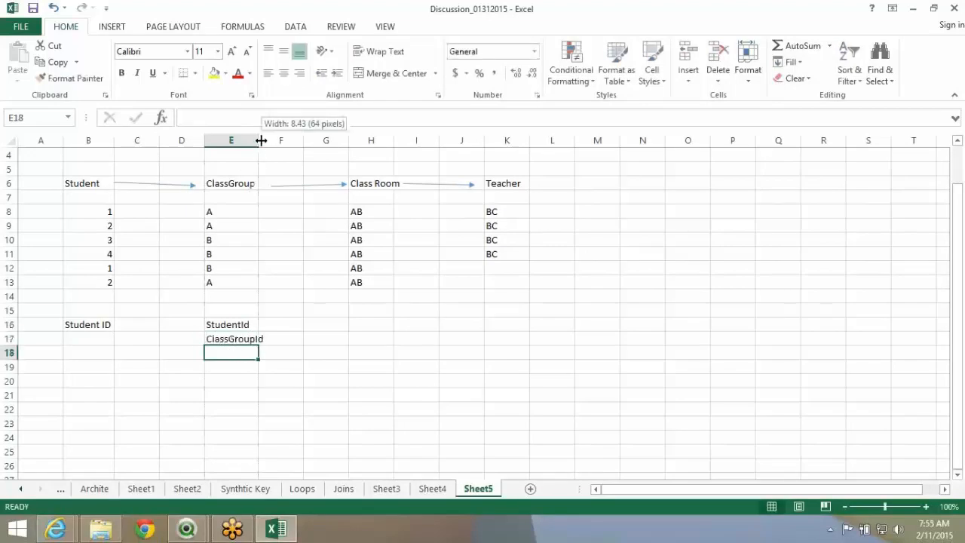
pyautogui.doubleClick(260, 141)
pyautogui.moveTo(258, 338); pyautogui.dragTo(258, 325)
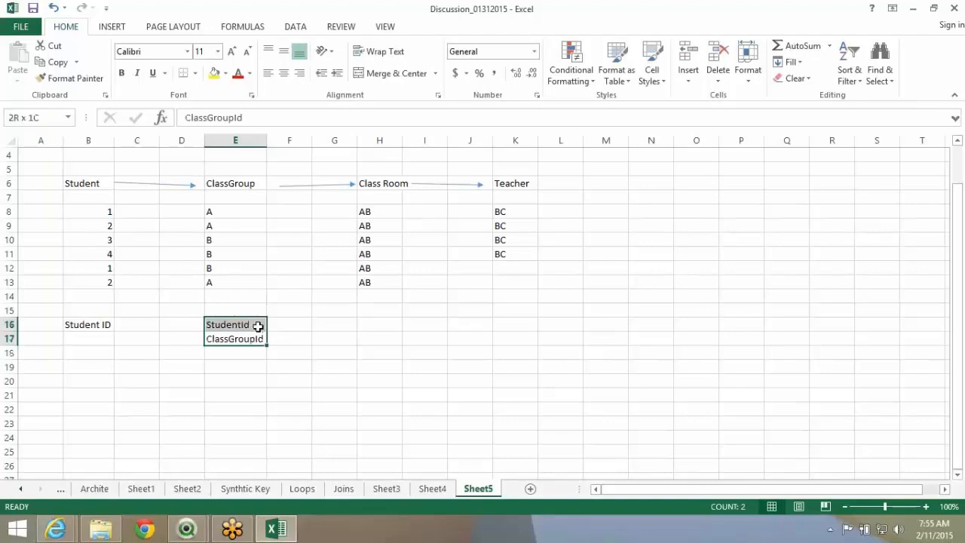
# - List StudentId, ClassGroupId and ClassRoomID in cells H16 to H18 beneath the Class Room data
pyautogui.click(371, 325)
pyautogui.write('Stude')
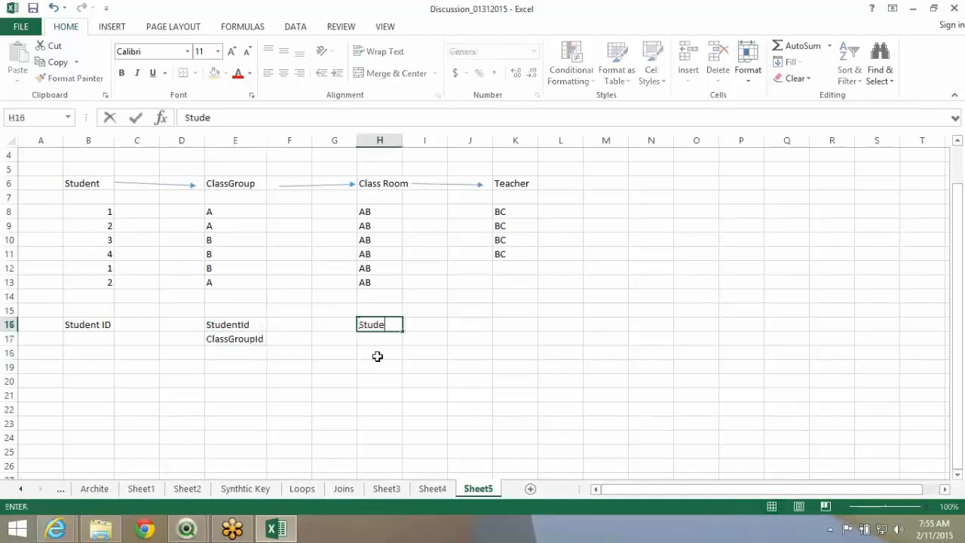
pyautogui.write('ntId')
pyautogui.press('Return')
pyautogui.write('ClassGroupId')
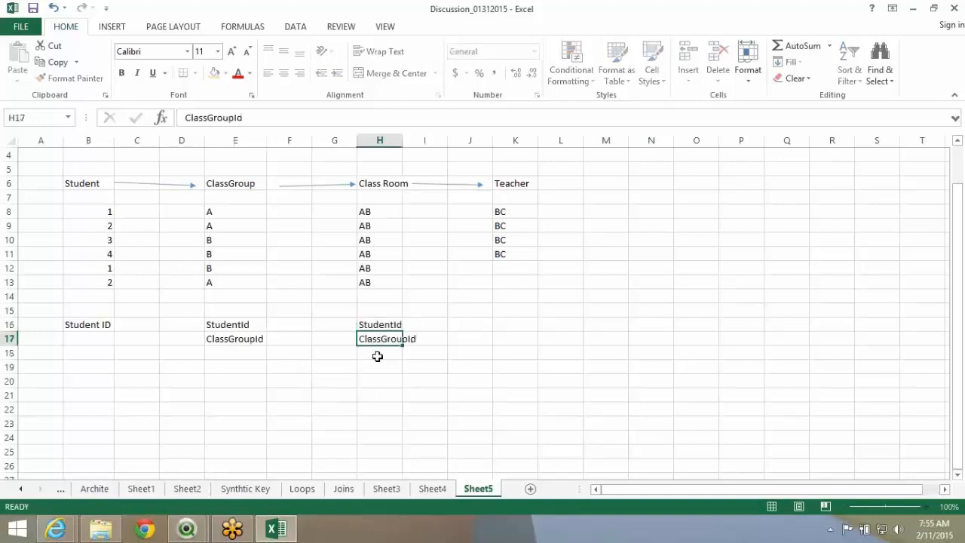
pyautogui.press('Return')
pyautogui.write('ClassR')
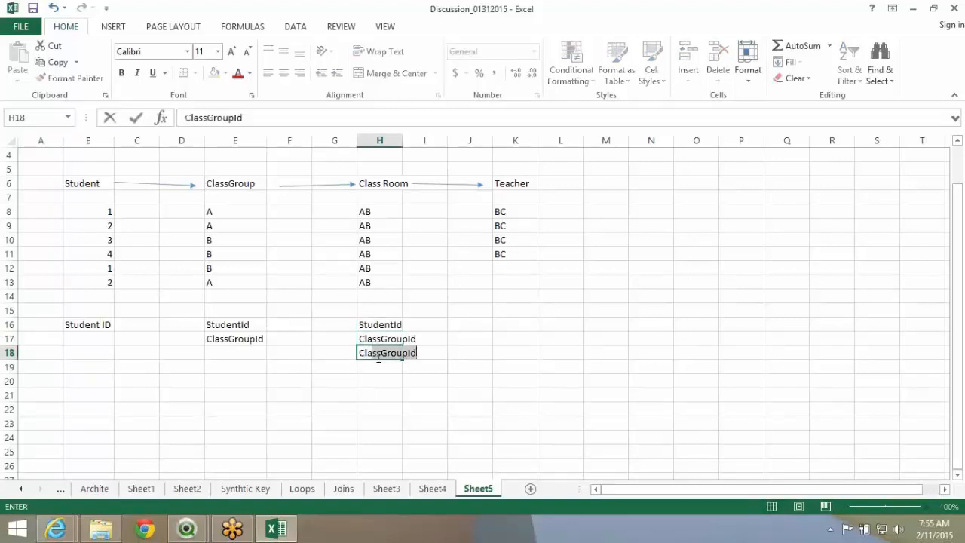
pyautogui.write('oomID')
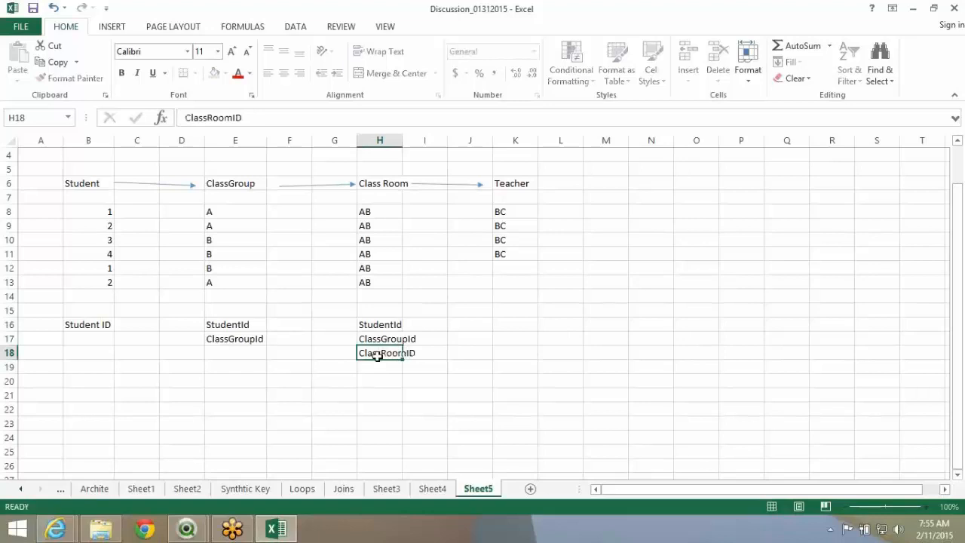
# - Widen column H to fit the Class Room key names listed in H16 to H18
pyautogui.press('Return')
pyautogui.moveTo(380, 329); pyautogui.dragTo(377, 349)
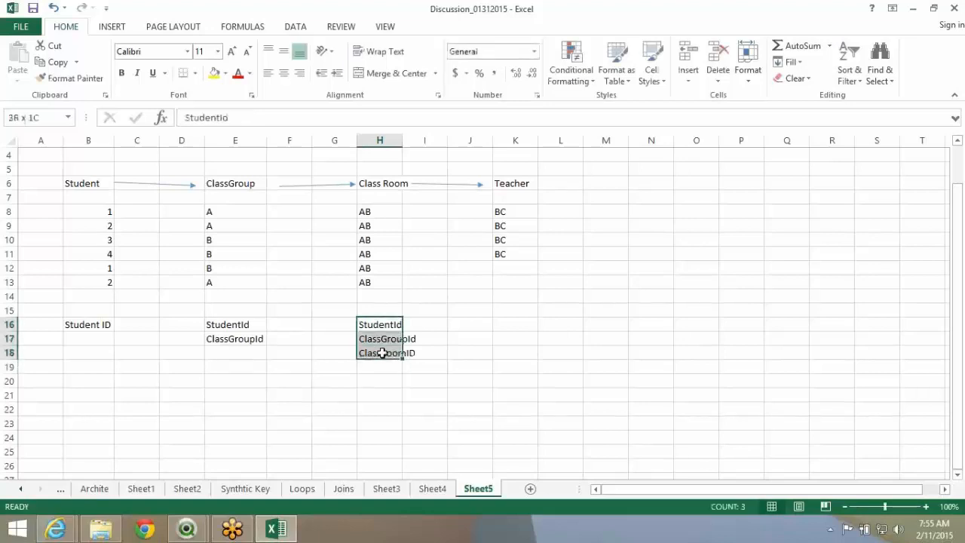
pyautogui.moveTo(403, 140); pyautogui.dragTo(419, 140)
# - Copy the three key names from H16:H18 into K16:K18 beneath the Teacher data
pyautogui.click(536, 322)
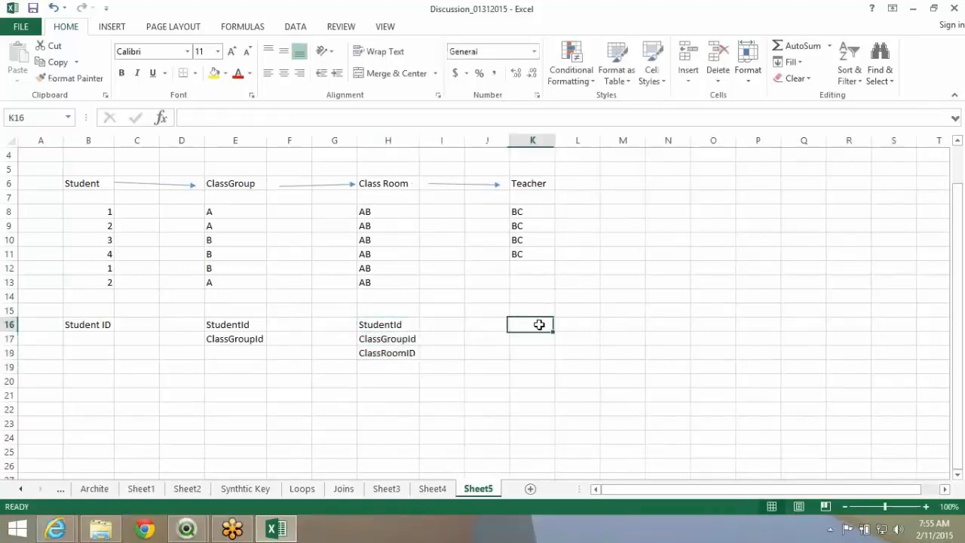
pyautogui.moveTo(388, 321); pyautogui.dragTo(388, 348)
pyautogui.hotkey('ctrl', 'c')
pyautogui.click(530, 324)
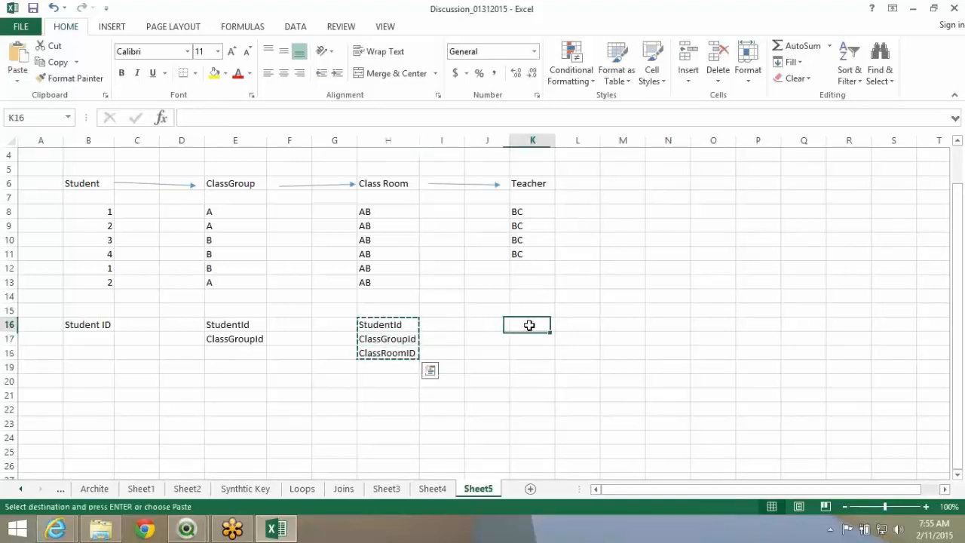
pyautogui.hotkey('ctrl', 'v')
pyautogui.press('Escape')
# - Clear StudentId from cell H16 in the Class Room list and from cell K16 in the Teacher list
pyautogui.click(525, 367)
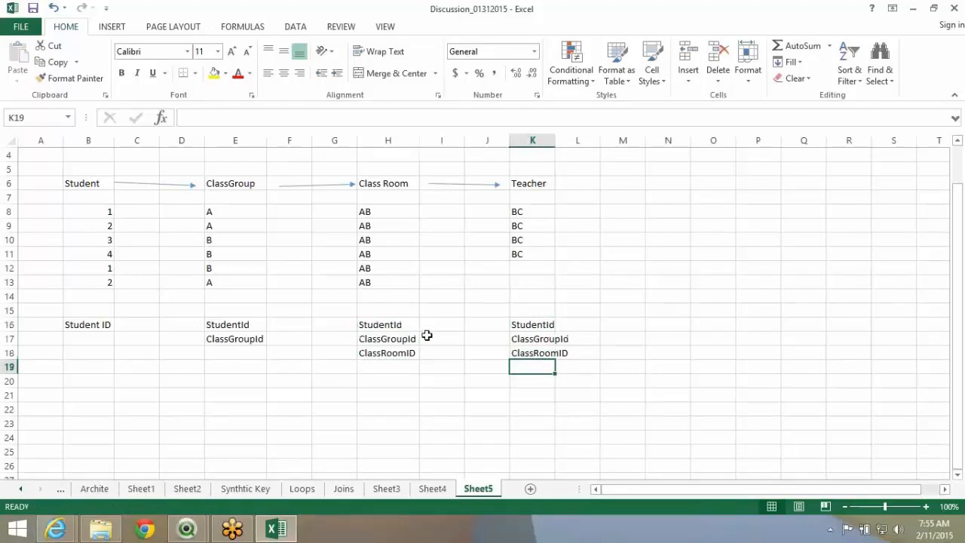
pyautogui.click(406, 324)
pyautogui.press('Delete')
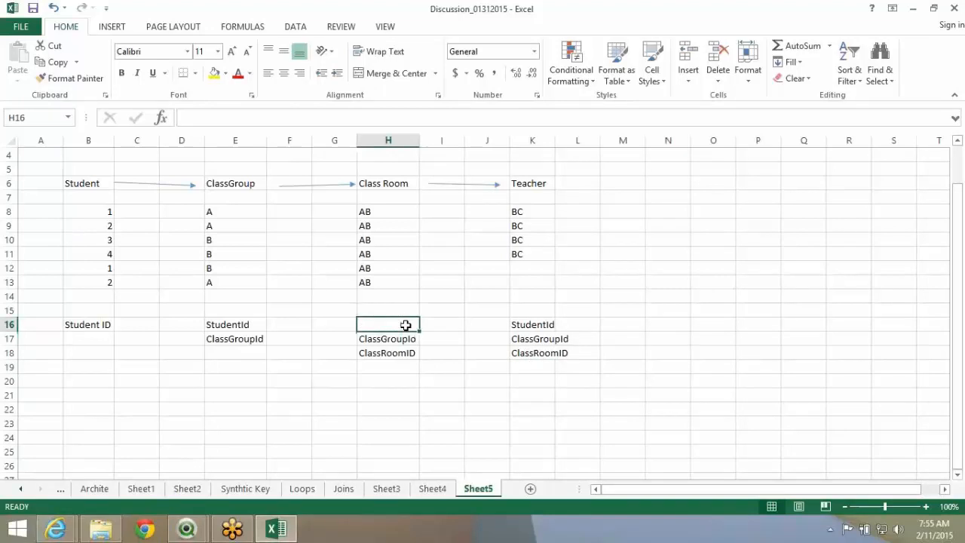
pyautogui.click(412, 354)
pyautogui.hotkey('ctrl', 'c')
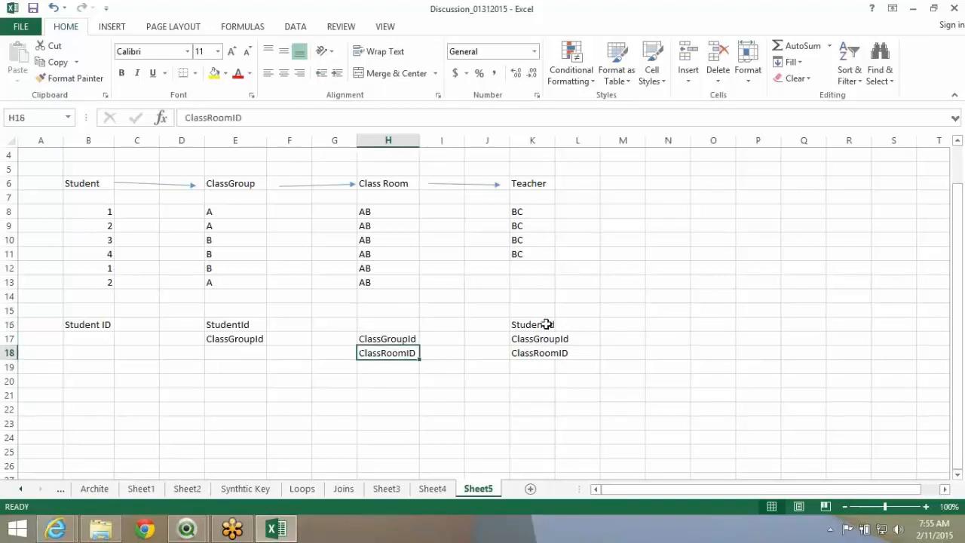
pyautogui.click(547, 324)
pyautogui.press('Delete')
# - Enter TeacherId in cell K19 and clear ClassGroupId from cell K17 in the Teacher list
pyautogui.press('Down')
pyautogui.press('Down')
pyautogui.press('Down')
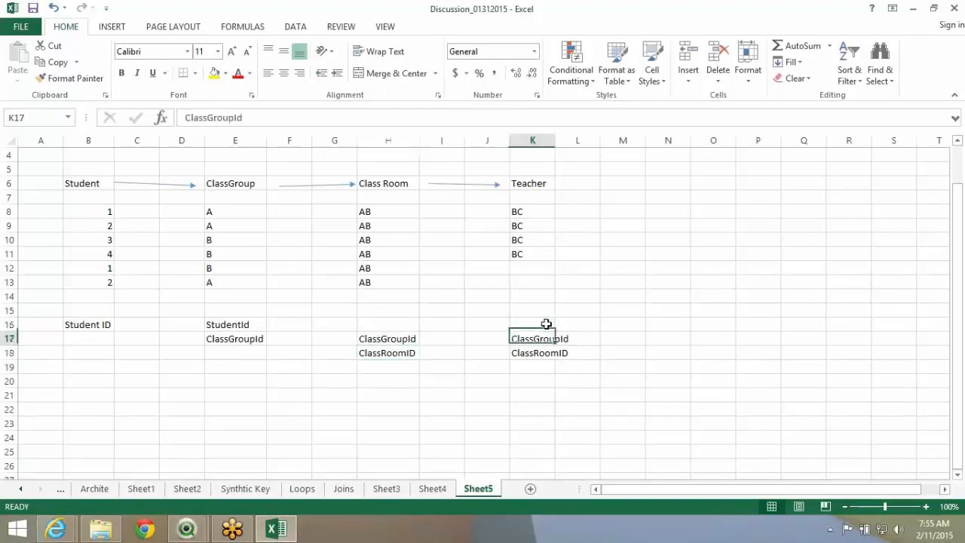
pyautogui.write('Tea')
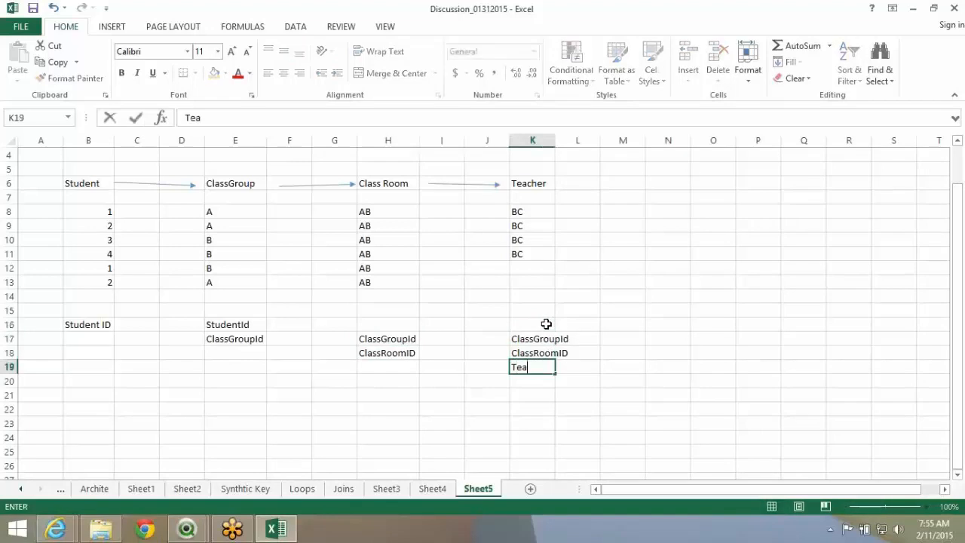
pyautogui.write('cherId')
pyautogui.press('Return')
pyautogui.click(548, 338)
pyautogui.press('Delete')
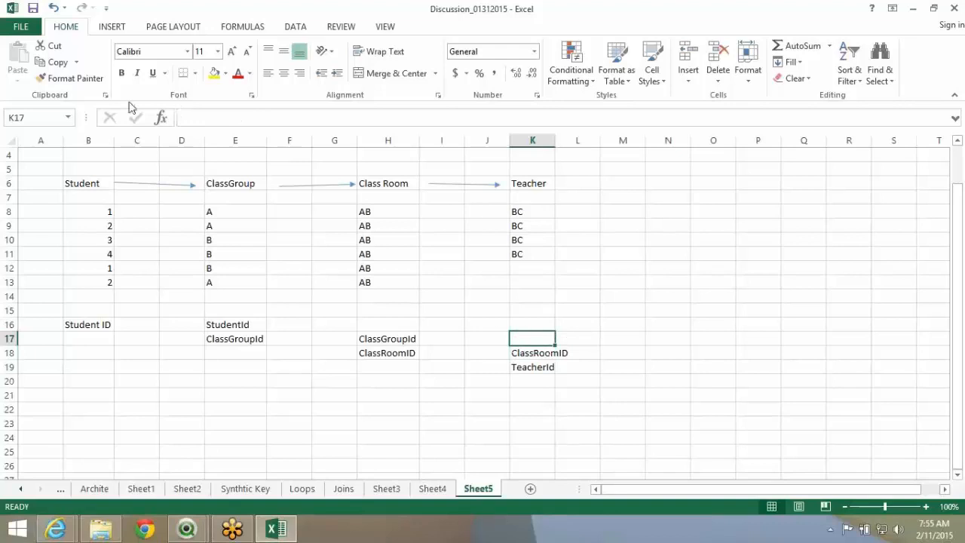
# - Draw a horizontal arrow about 1.45" long from Student ID in B16 to StudentId in E16
pyautogui.click(112, 27)
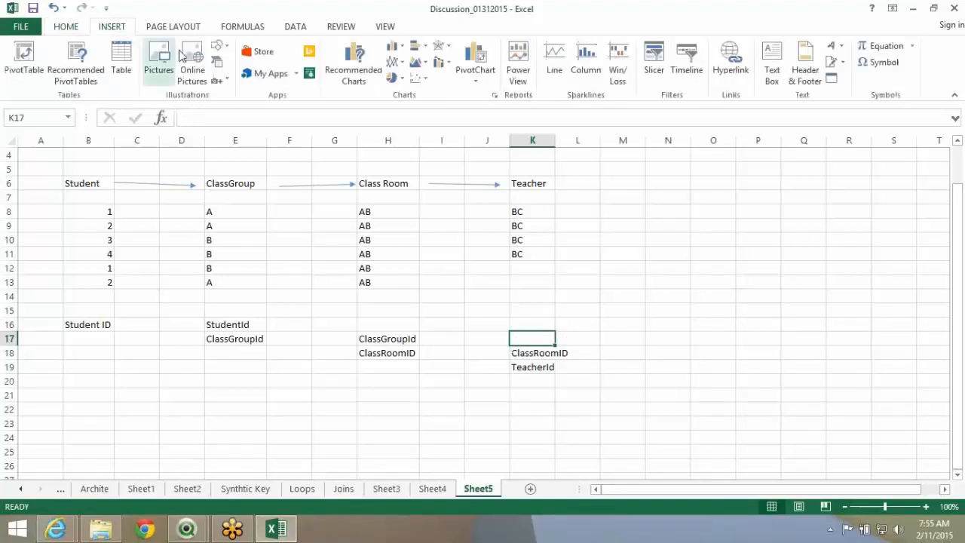
pyautogui.click(225, 48)
pyautogui.click(219, 79)
pyautogui.moveTo(115, 325); pyautogui.dragTo(205, 325)
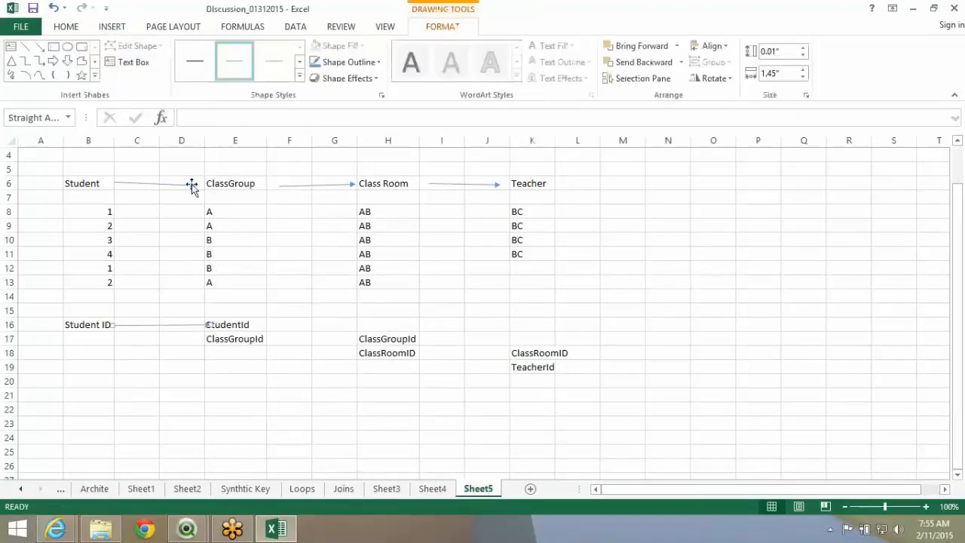
# - Draw arrows linking ClassGroupId in E17 to H17, about 1.17" long, and ClassRoomID in H18 to K18, about 1.35" long
pyautogui.click(39, 47)
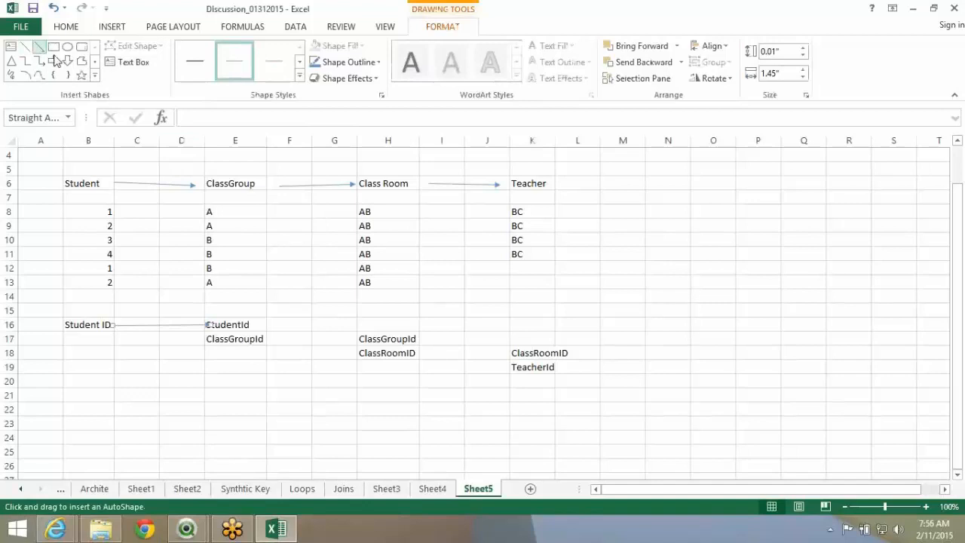
pyautogui.moveTo(274, 340); pyautogui.dragTo(352, 339)
pyautogui.click(39, 47)
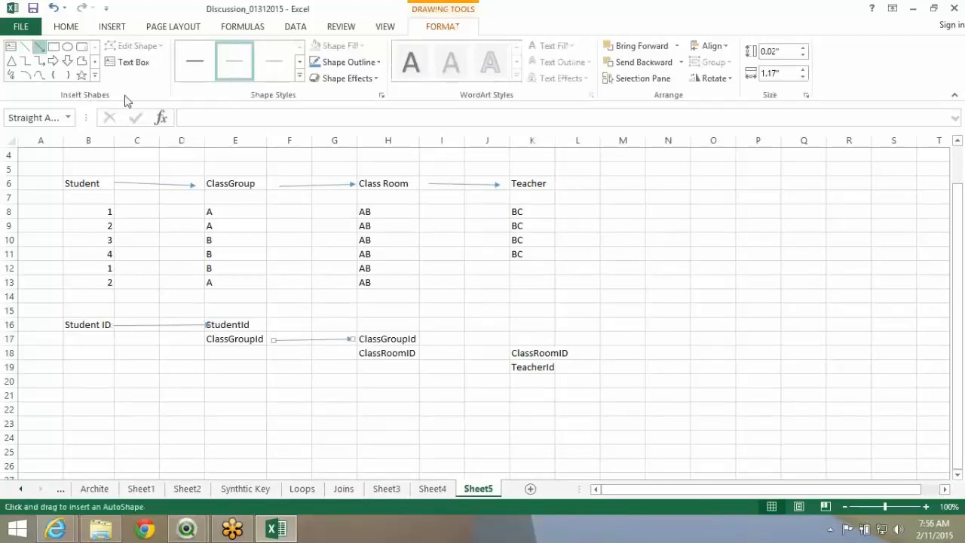
pyautogui.moveTo(419, 352); pyautogui.dragTo(511, 352)
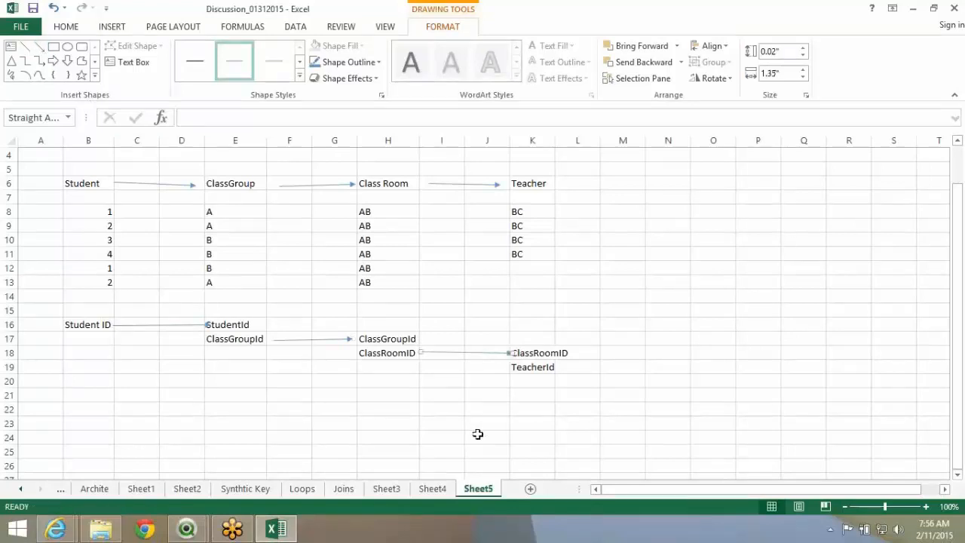
pyautogui.click(537, 365)
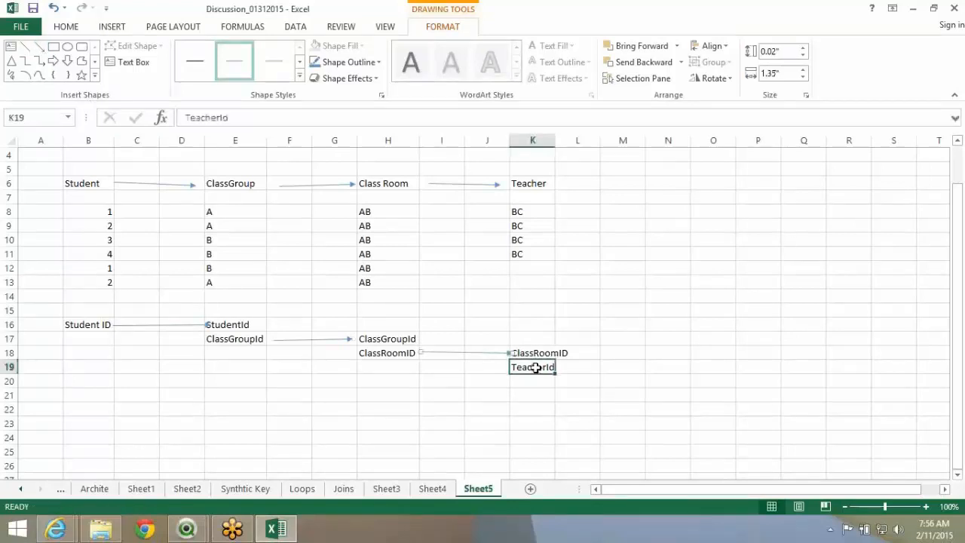
pyautogui.click(540, 352)
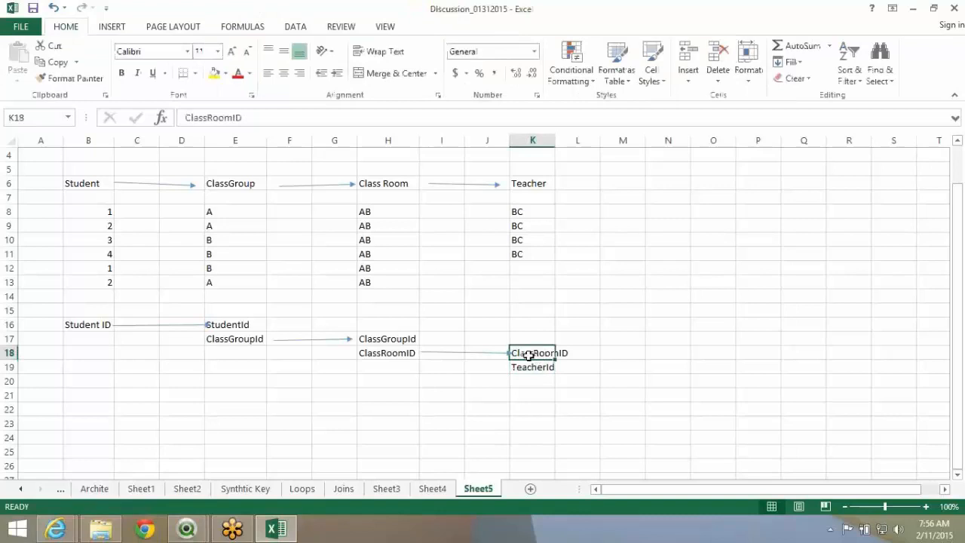
pyautogui.moveTo(401, 368); pyautogui.dragTo(113, 326)
# - Shorten the row 16 arrow so its head ends just before the StudentId text in E16
pyautogui.click(354, 395)
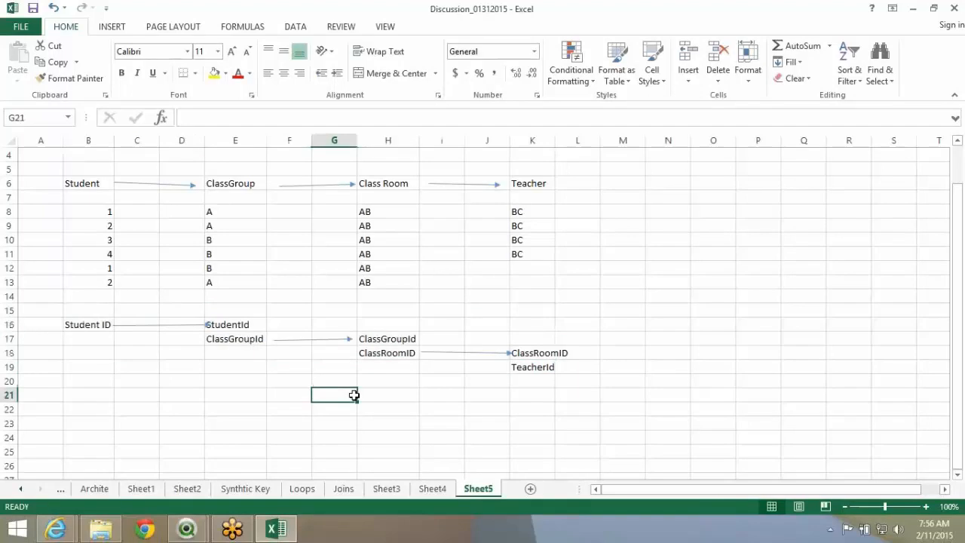
pyautogui.click(196, 325)
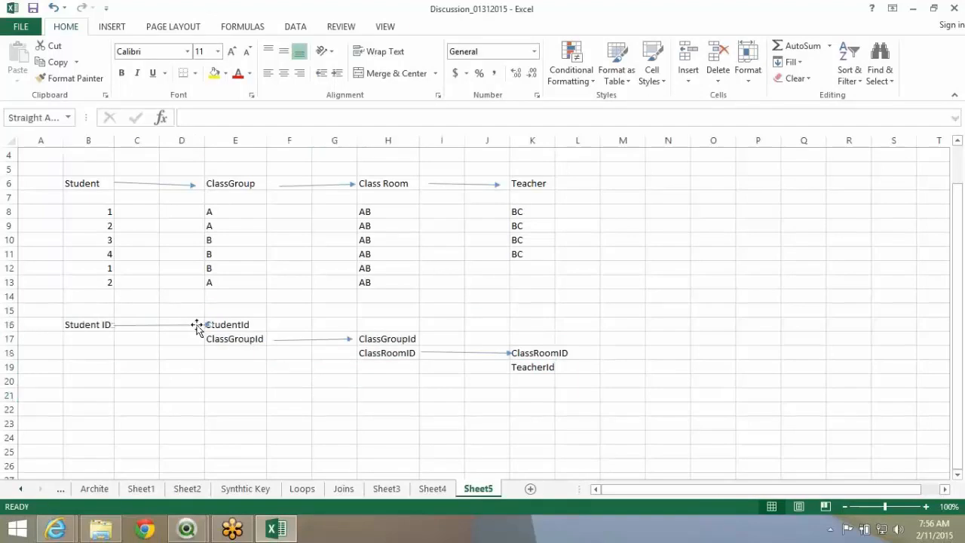
pyautogui.moveTo(211, 324); pyautogui.dragTo(201, 325)
# - Add a new blank worksheet after Sheet5 and return to the Student-to-Teacher diagram on Sheet5
pyautogui.click(432, 488)
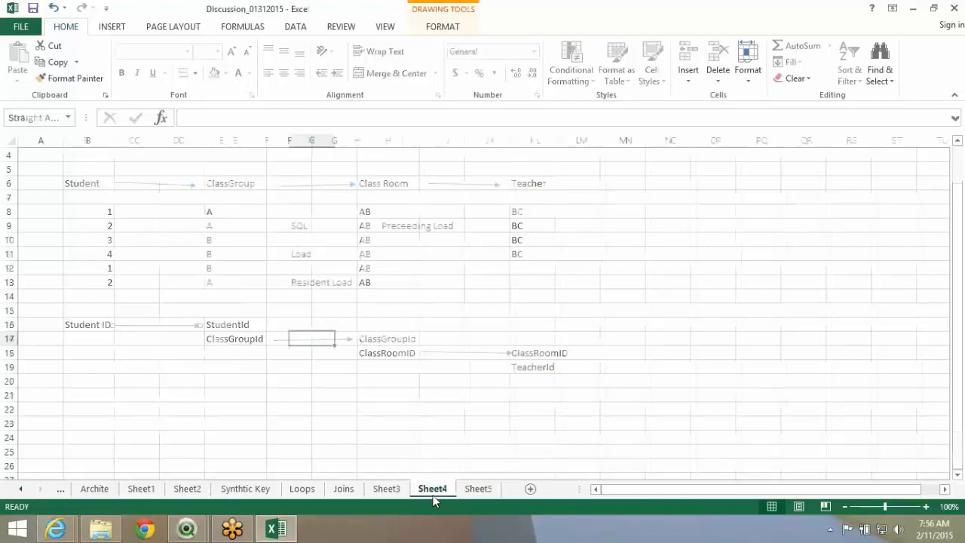
pyautogui.click(482, 491)
pyautogui.click(530, 489)
pyautogui.click(309, 322)
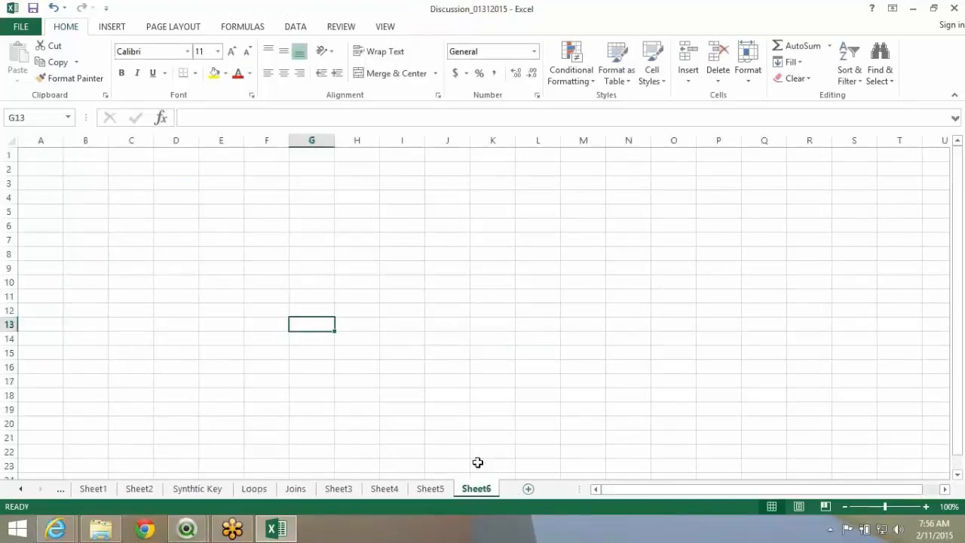
pyautogui.click(437, 490)
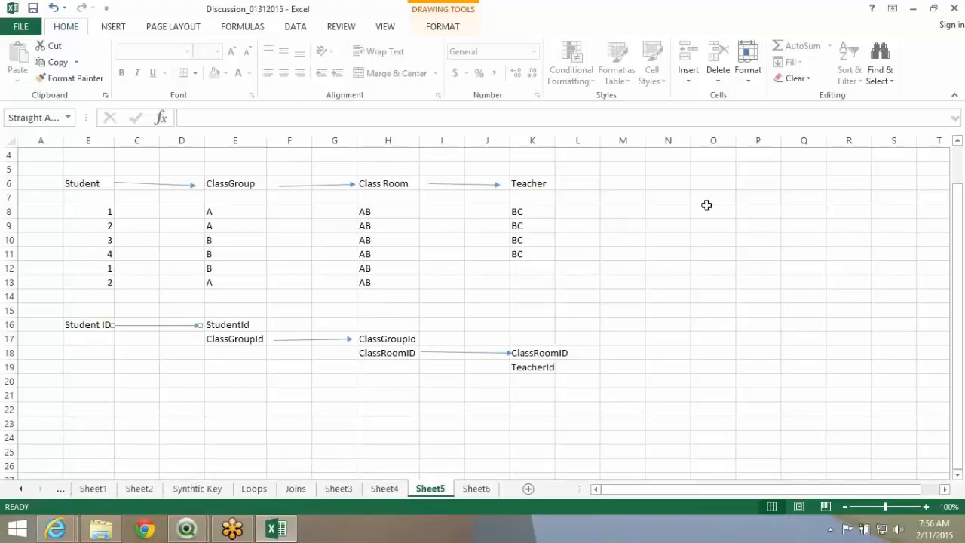
pyautogui.click(730, 228)
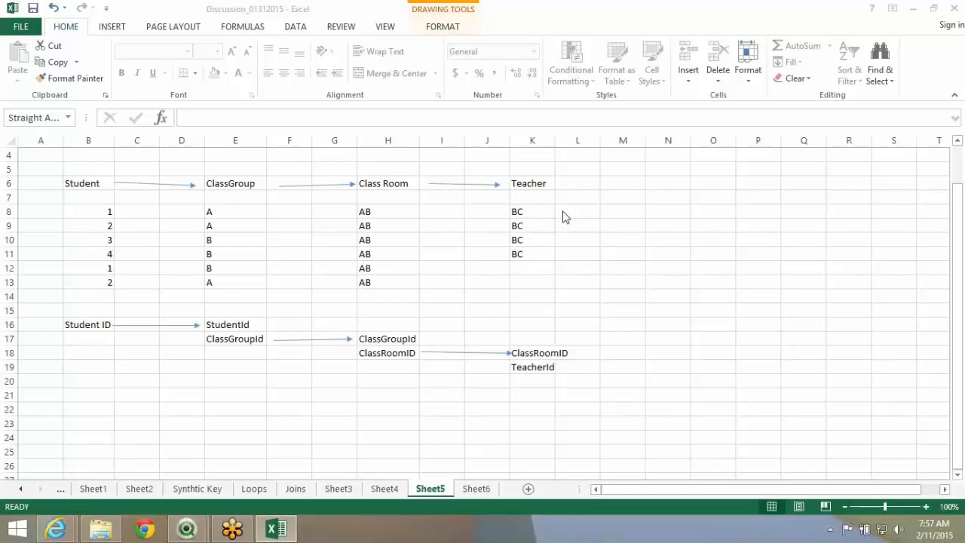
# - Switch to the QlikView window with the Datamodel.qvw script open on its Sales section
pyautogui.click(188, 522)
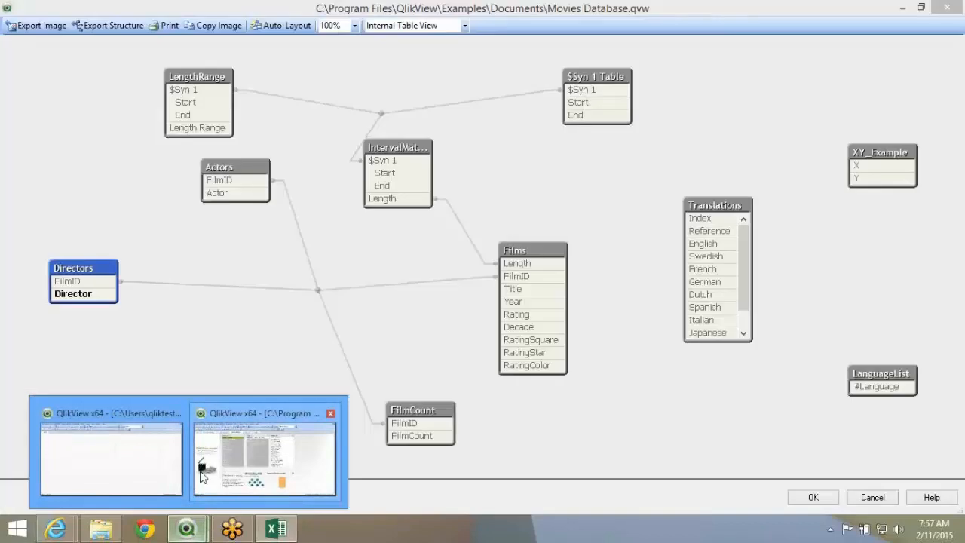
pyautogui.click(164, 468)
pyautogui.click(232, 223)
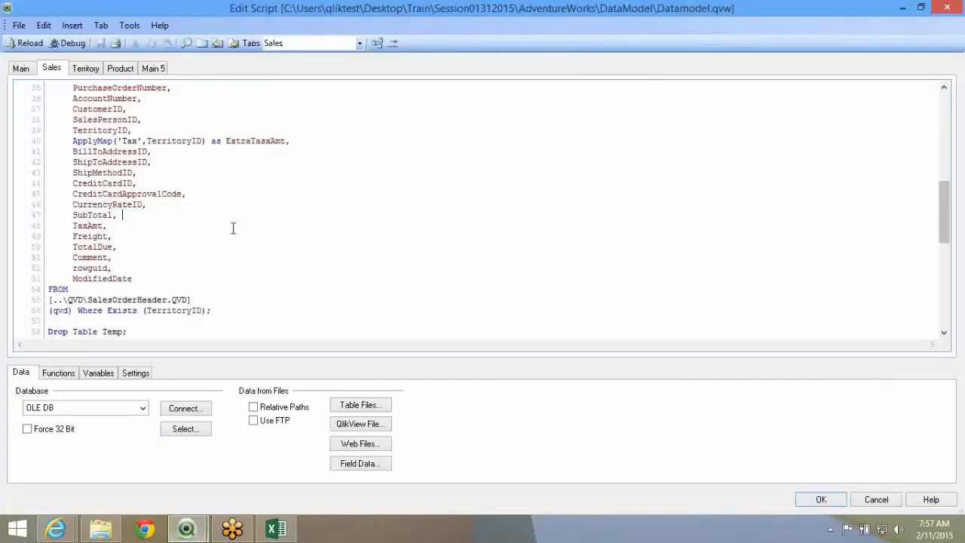
# - Examine the ApplyMap tax expression in the sales order load and the resident SalesOrderHeader load that calculates UpdatedTaxAmt
pyautogui.scroll(3, 233, 228)
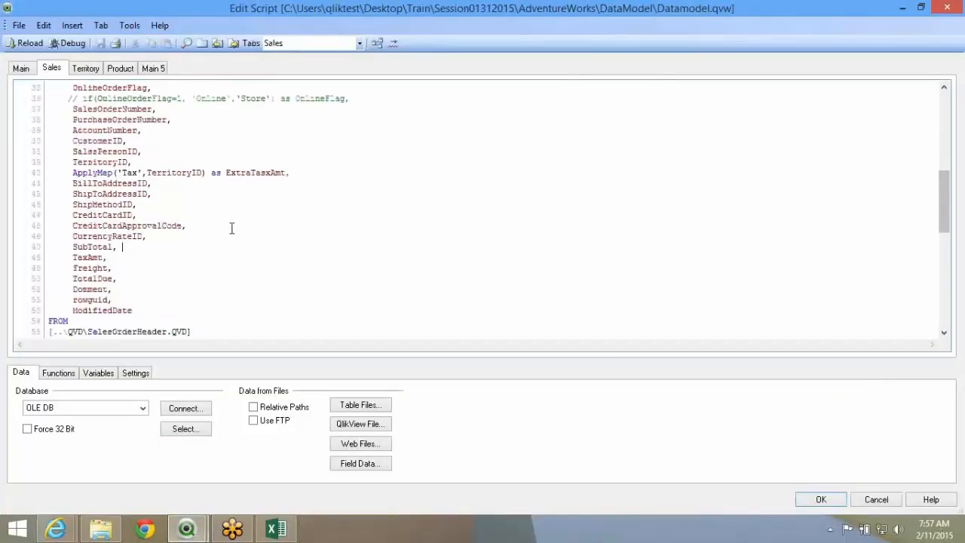
pyautogui.moveTo(73, 214); pyautogui.dragTo(210, 216)
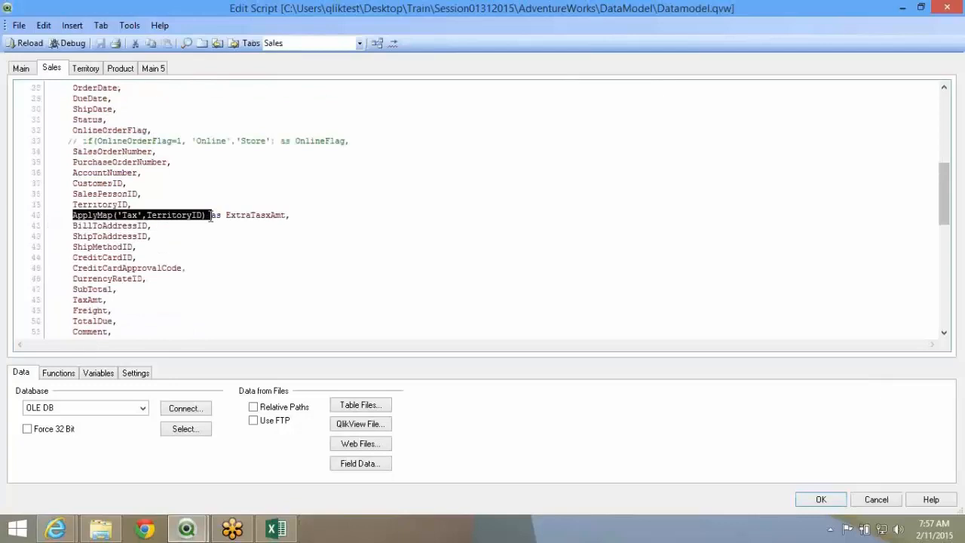
pyautogui.scroll(-2, 211, 216)
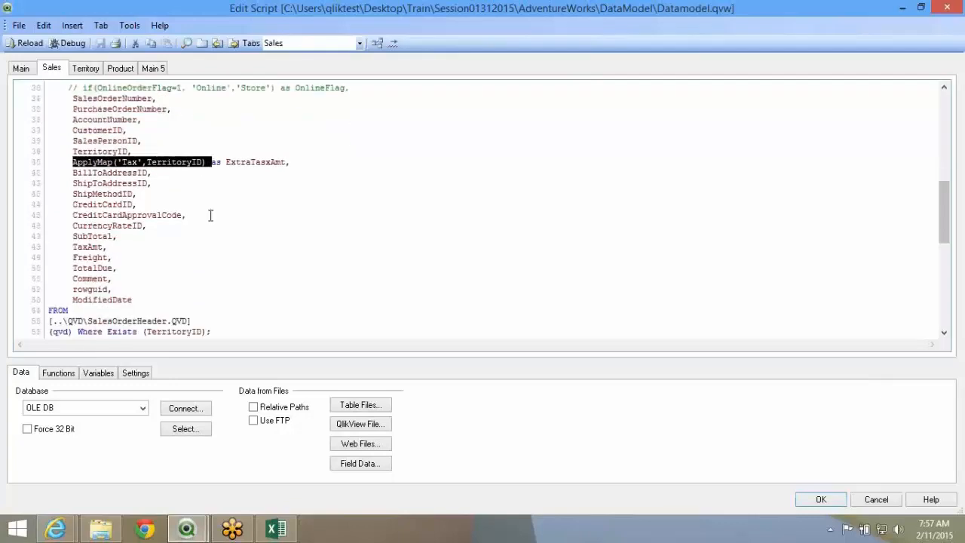
pyautogui.scroll(3, 211, 216)
pyautogui.doubleClick(256, 258)
pyautogui.scroll(-6, 172, 207)
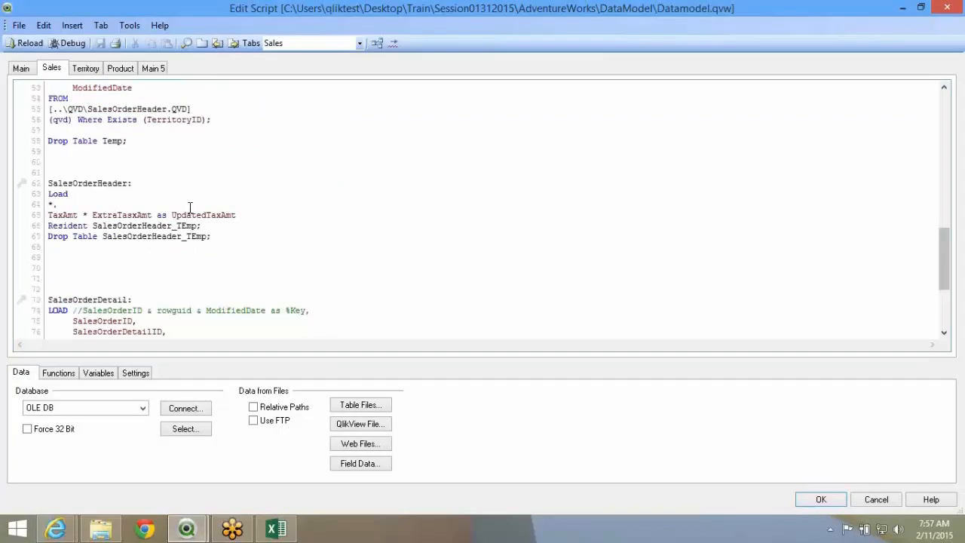
pyautogui.doubleClick(191, 215)
pyautogui.moveTo(225, 241); pyautogui.dragTo(50, 182)
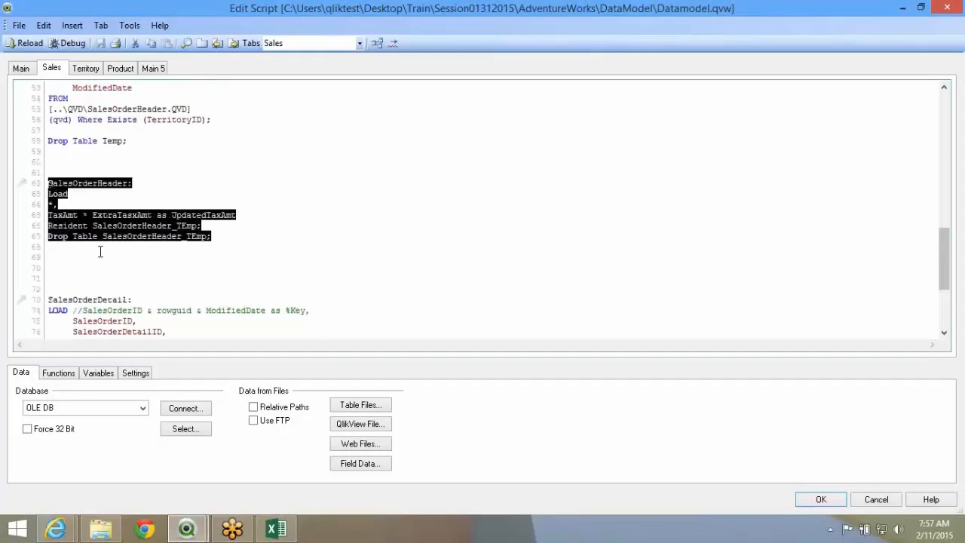
pyautogui.click(174, 249)
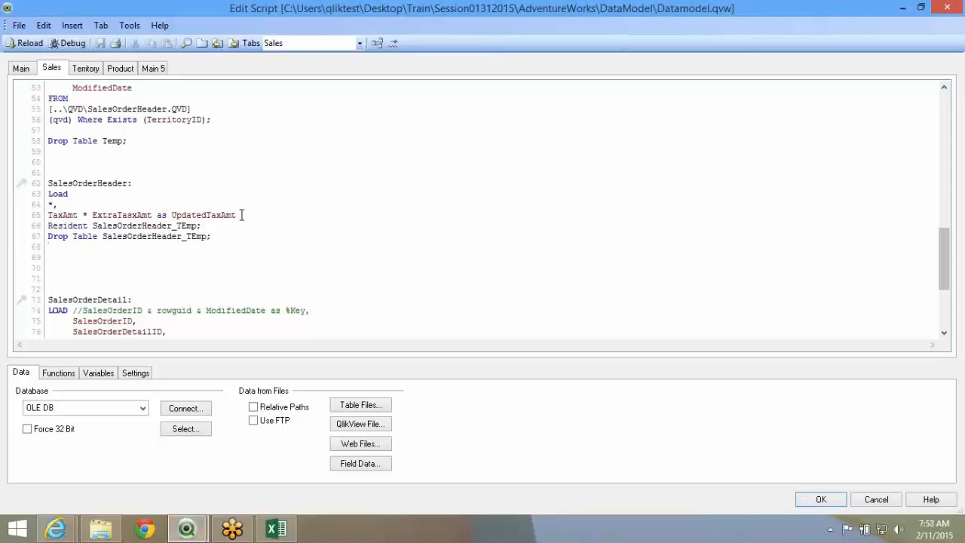
# - Comment out the resident SalesOrderHeader load block, including its Drop Table SalesOrderHeader_TEmp statement
pyautogui.scroll(2, 236, 234)
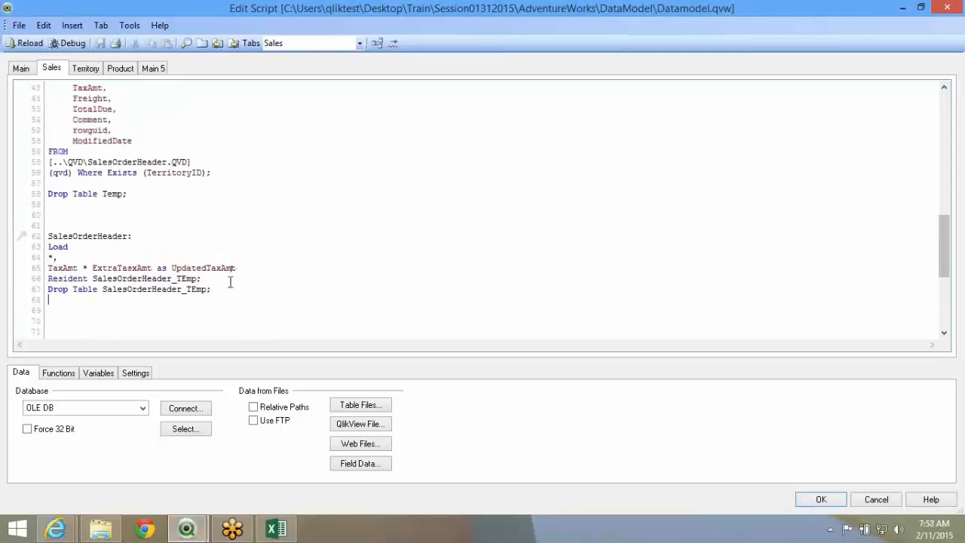
pyautogui.moveTo(212, 289); pyautogui.dragTo(47, 236)
pyautogui.rightClick(47, 233)
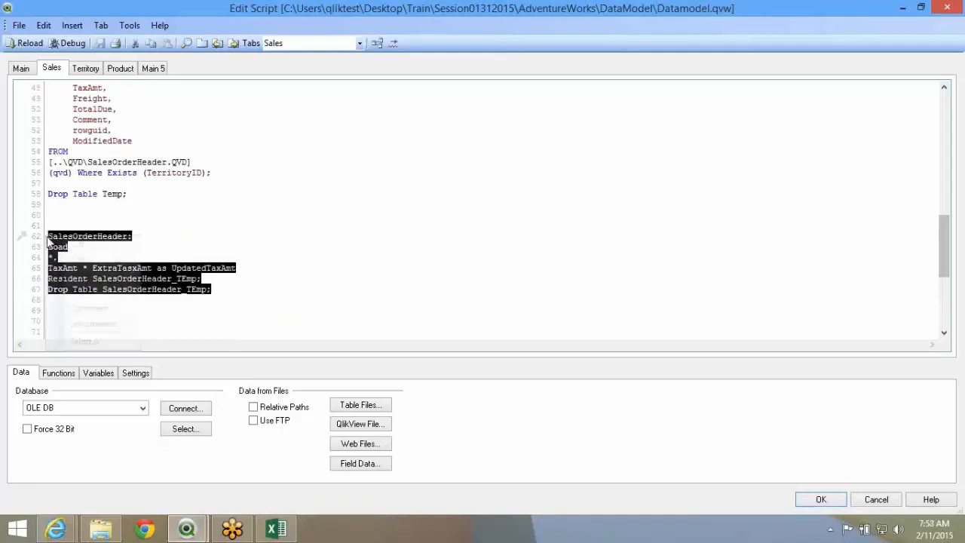
pyautogui.click(89, 307)
pyautogui.click(105, 280)
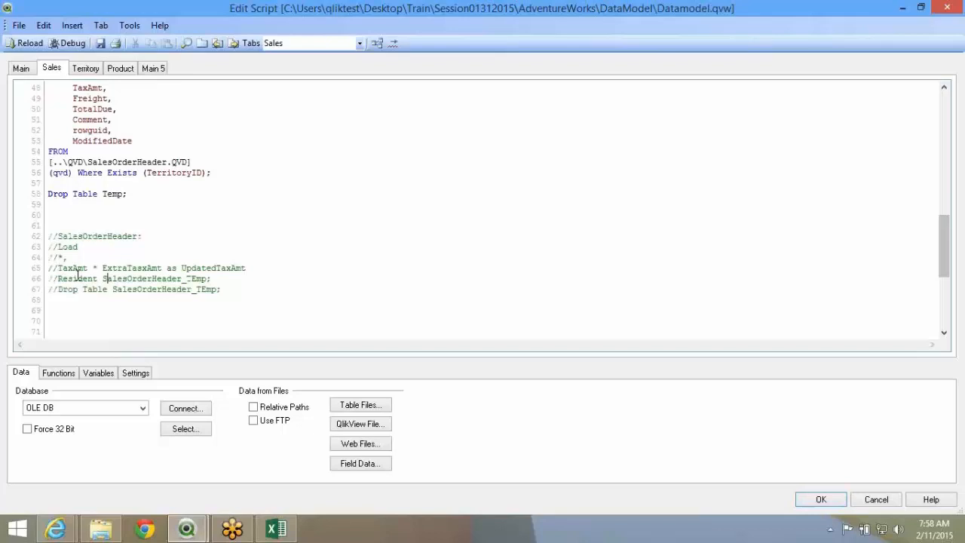
# - Rename the table label above the main sales order load to SalesOrderHeader by removing its temporary suffix
pyautogui.doubleClick(78, 269)
pyautogui.scroll(14, 222, 249)
pyautogui.moveTo(128, 257); pyautogui.dragTo(155, 258)
pyautogui.press('Delete')
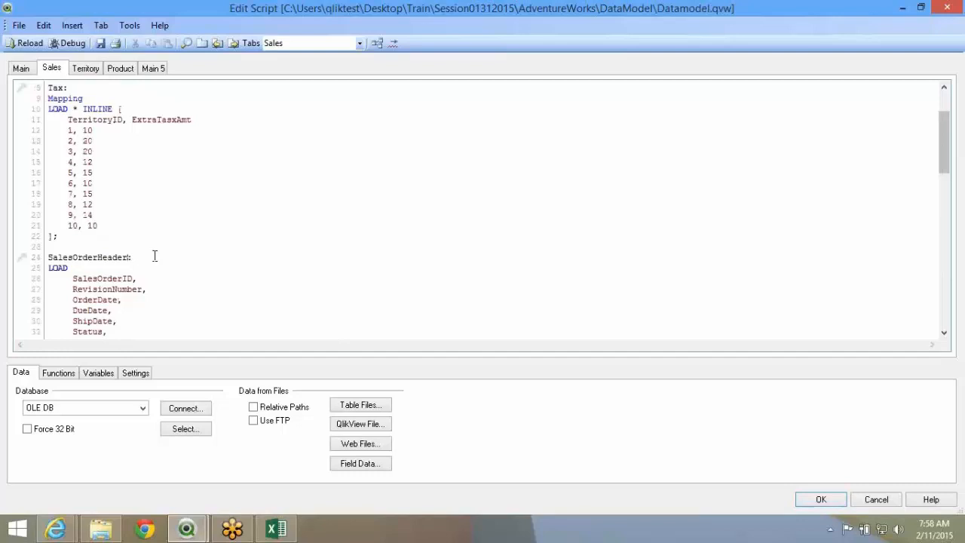
# - Copy the ApplyMap('Tax',TerritoryID) expression from the ExtraTasxAmt line onto a new line below TaxAmt in the SalesOrderHeader load
pyautogui.scroll(-8, 155, 257)
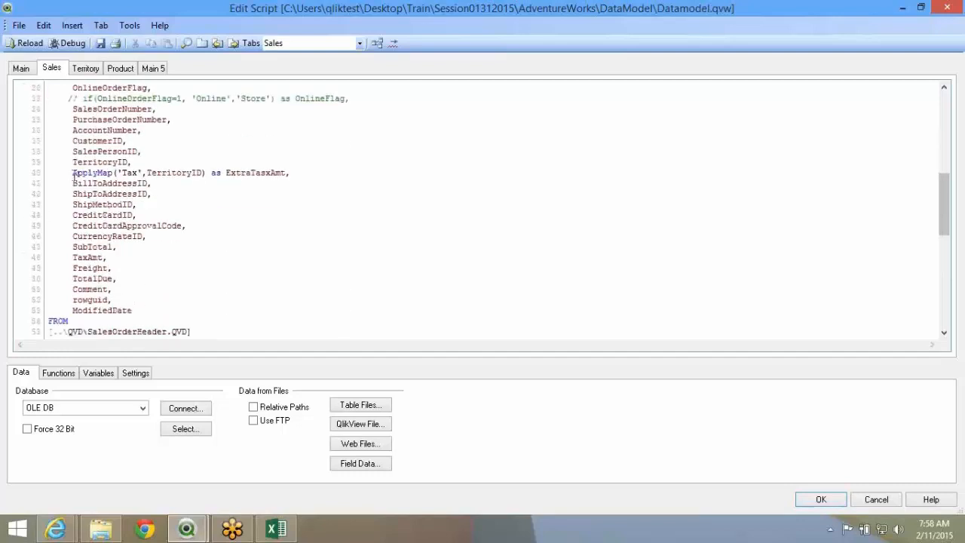
pyautogui.moveTo(73, 173); pyautogui.dragTo(289, 175)
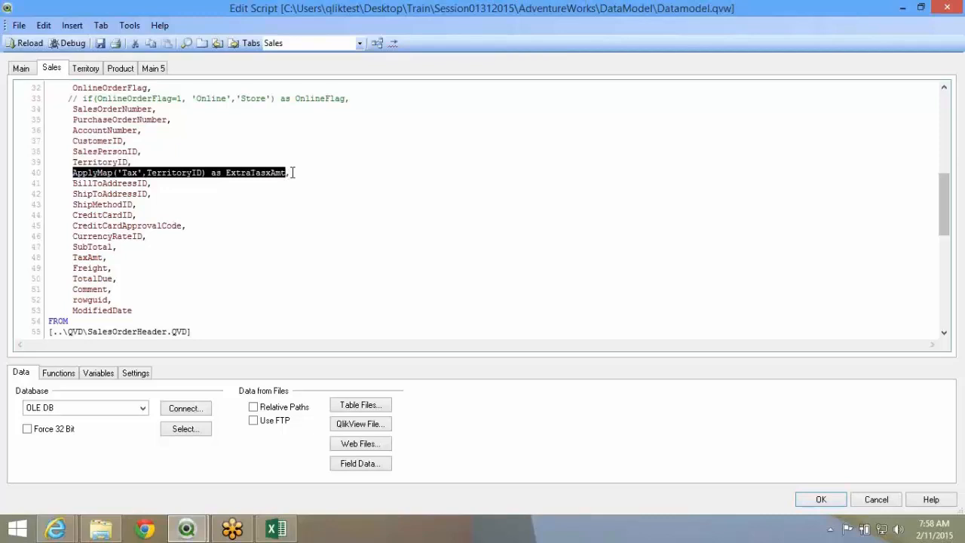
pyautogui.click(292, 174)
pyautogui.moveTo(206, 172); pyautogui.dragTo(73, 173)
pyautogui.hotkey('ctrl', 'c')
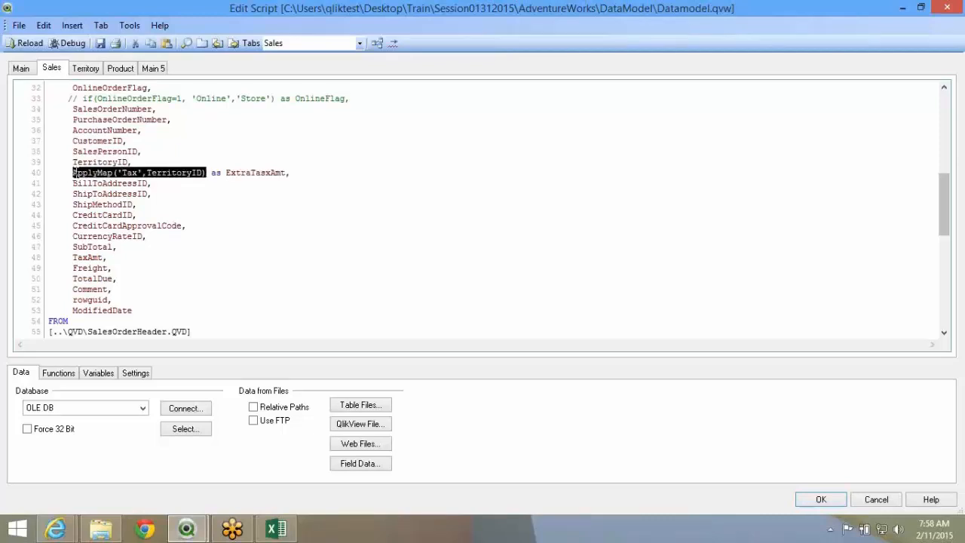
pyautogui.click(111, 257)
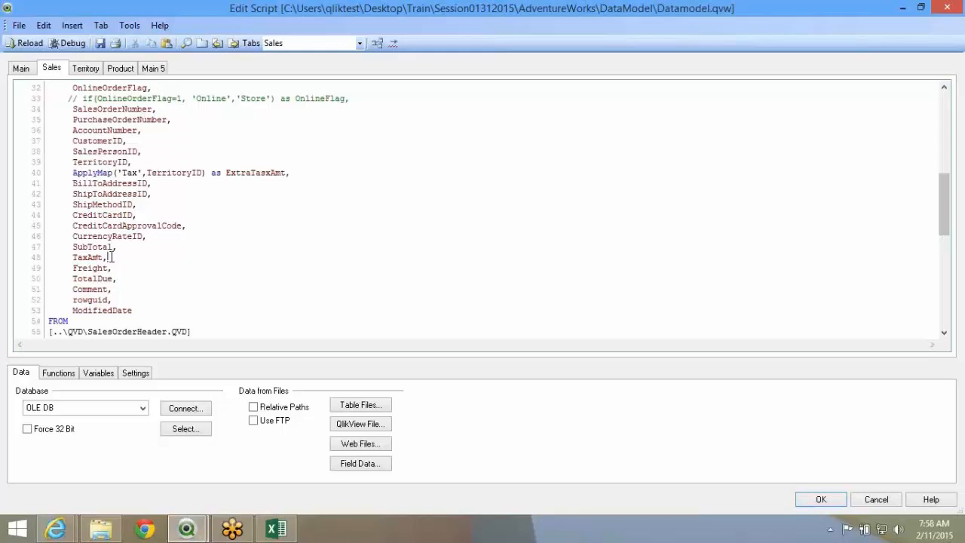
pyautogui.press('Return')
pyautogui.hotkey('ctrl', 'v')
# - Prefix the copied ApplyMap expression with "TaxAmt * " so that it multiplies the tax amount
pyautogui.doubleClick(92, 268)
pyautogui.click(90, 257)
pyautogui.doubleClick(90, 257)
pyautogui.hotkey('ctrl', 'c')
pyautogui.click(111, 299)
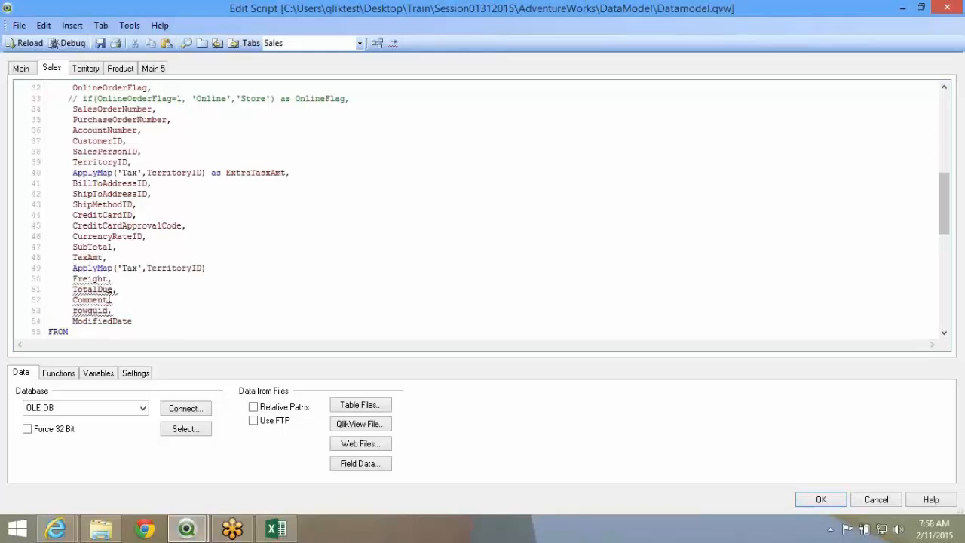
pyautogui.hotkey('ctrl', 'v')
pyautogui.write('* ')
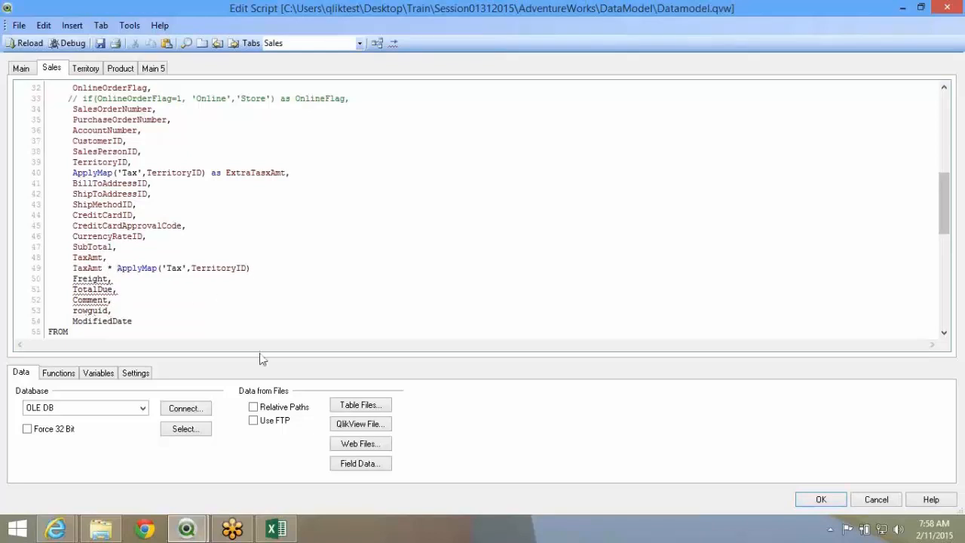
# - Alias the multiplied tax expression as UpdatedTax with a trailing comma and save the document
pyautogui.write(' as')
pyautogui.write(' Updated')
pyautogui.write('Tasx')
pyautogui.write('x,')
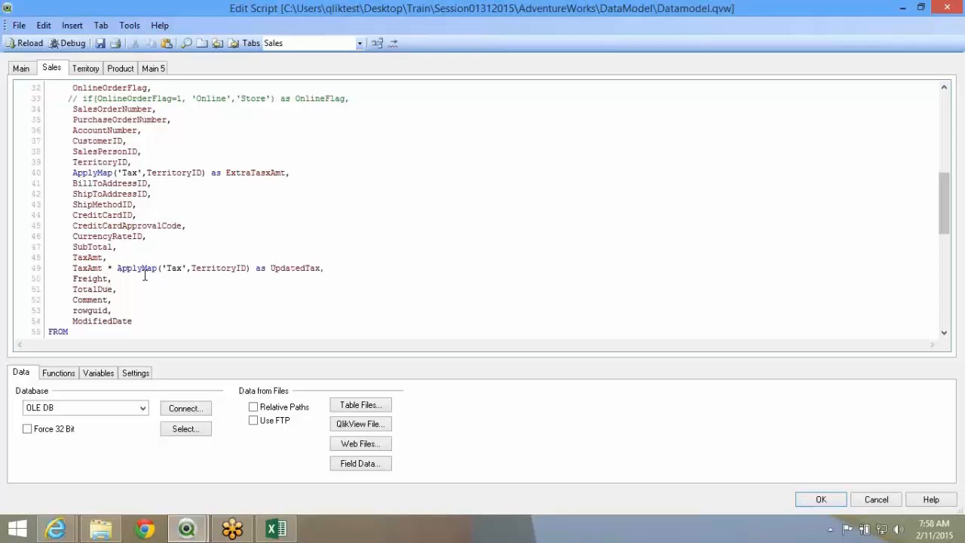
pyautogui.click(101, 44)
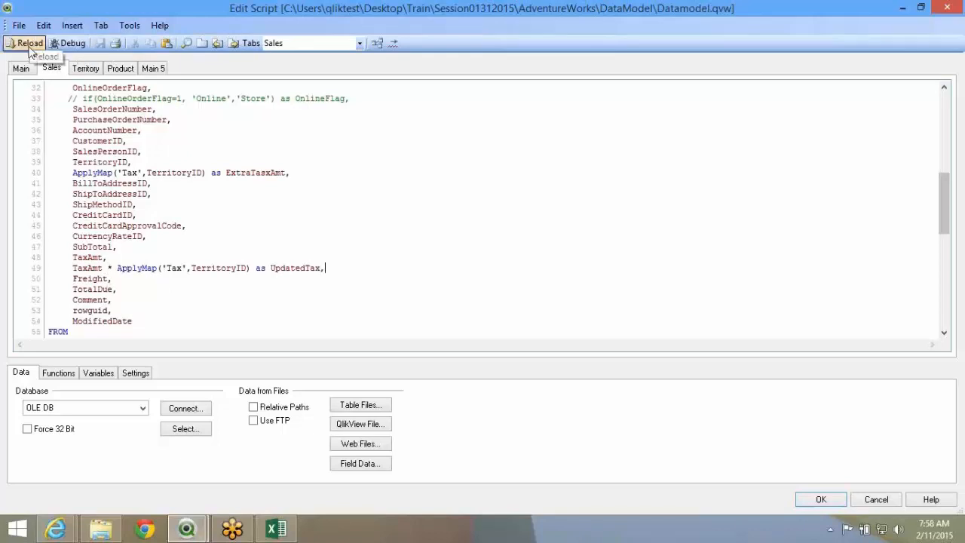
# - Examine the ApplyMap part of the UpdatedTax expression and the ApplyMap line in the Territory section's SalesTerritory load
pyautogui.moveTo(118, 267); pyautogui.dragTo(250, 271)
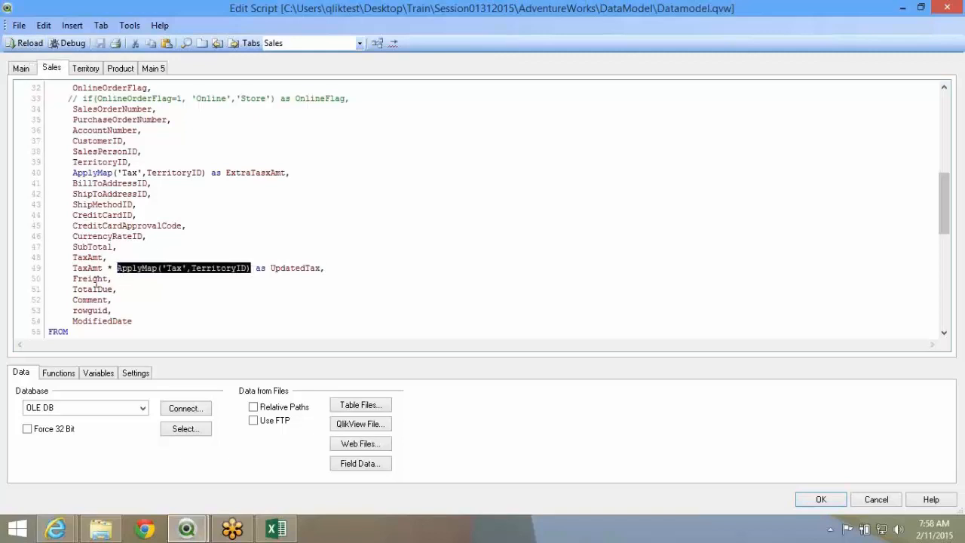
pyautogui.moveTo(73, 270); pyautogui.dragTo(118, 271)
pyautogui.click(248, 269)
pyautogui.click(124, 274)
pyautogui.moveTo(116, 267); pyautogui.dragTo(251, 268)
pyautogui.click(85, 69)
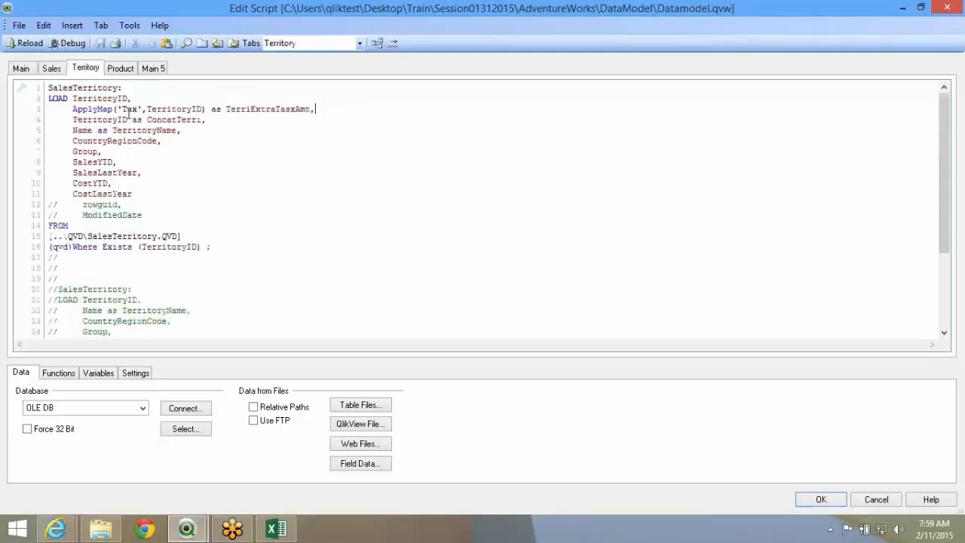
pyautogui.click(121, 68)
pyautogui.click(53, 68)
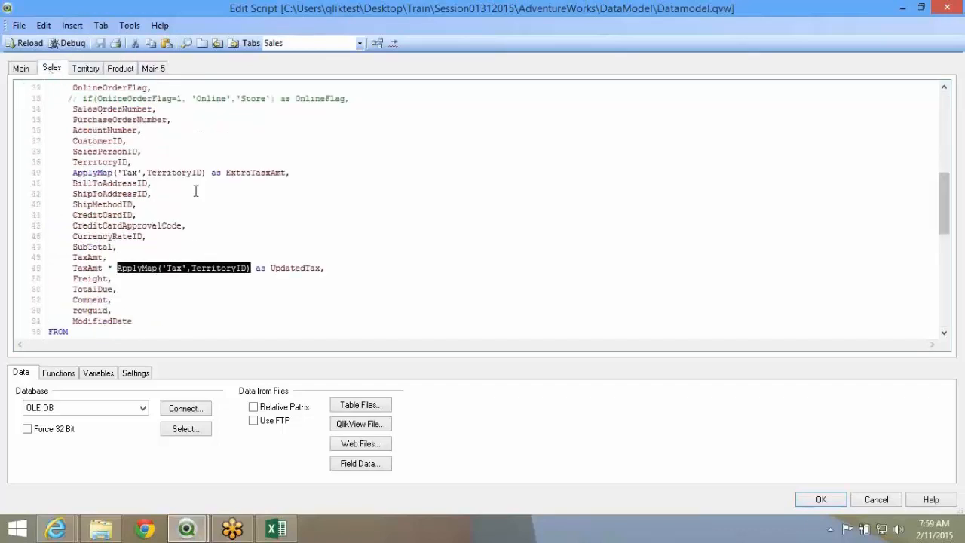
# - Review the Sales section from the Tax mapping table to the TaxAmt and ApplyMap parts of the UpdatedTax line
pyautogui.scroll(1, 196, 191)
pyautogui.scroll(11, 195, 191)
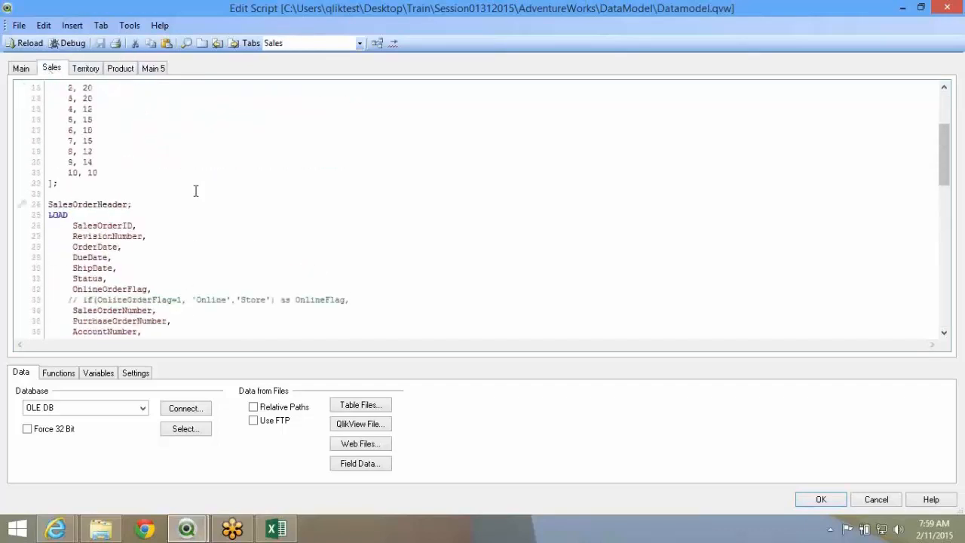
pyautogui.scroll(-18, 195, 190)
pyautogui.scroll(5, 195, 193)
pyautogui.scroll(1, 196, 194)
pyautogui.click(123, 202)
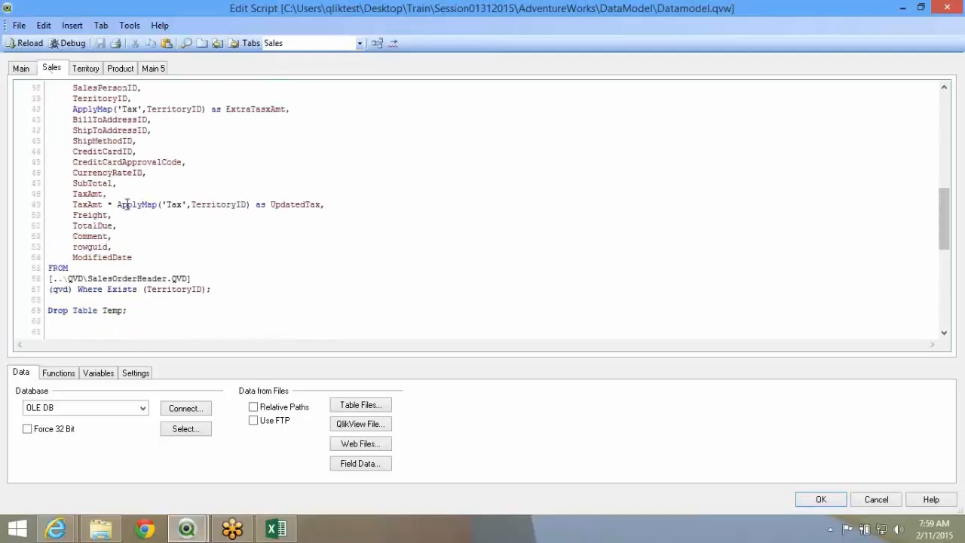
pyautogui.moveTo(117, 204); pyautogui.dragTo(251, 207)
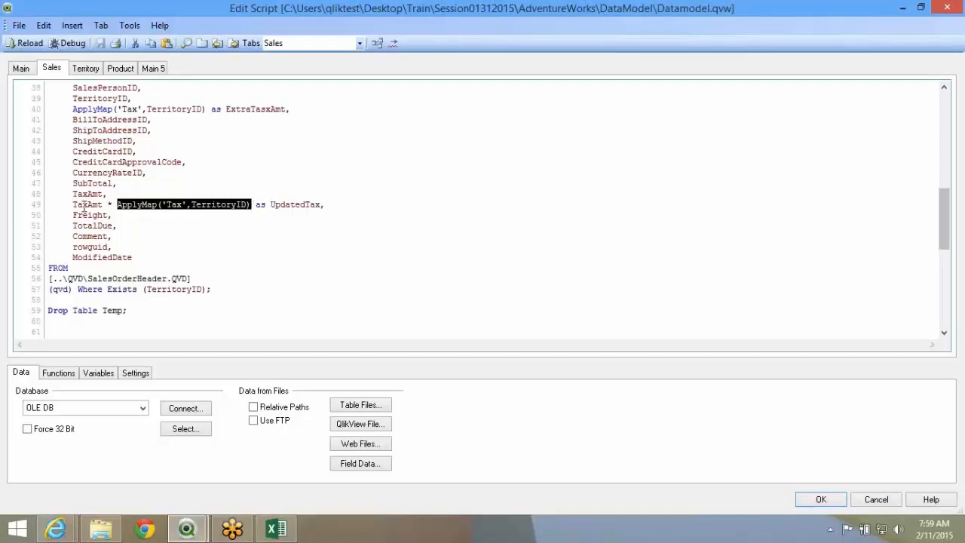
pyautogui.moveTo(72, 204); pyautogui.dragTo(109, 193)
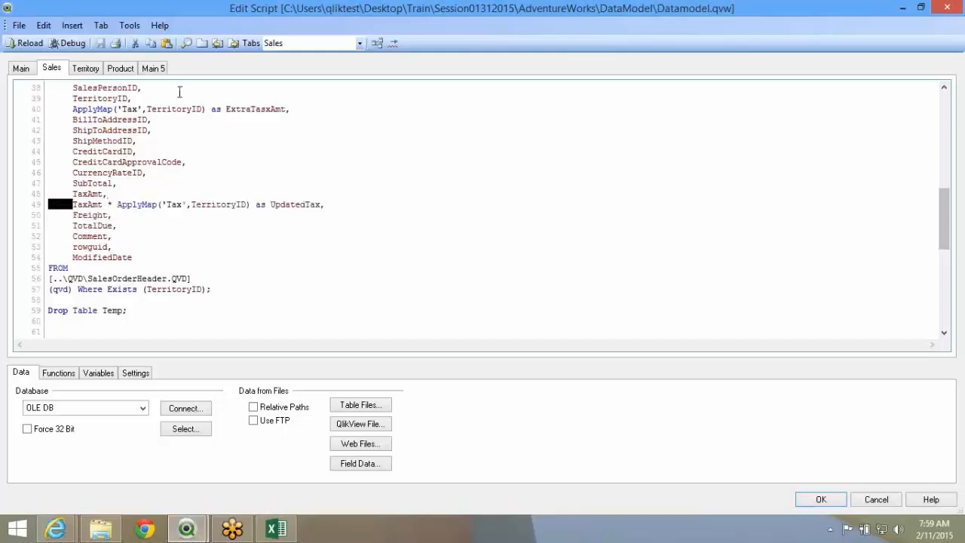
# - Reload the script, close the execution progress, and open the Table Viewer for the data model
pyautogui.click(25, 43)
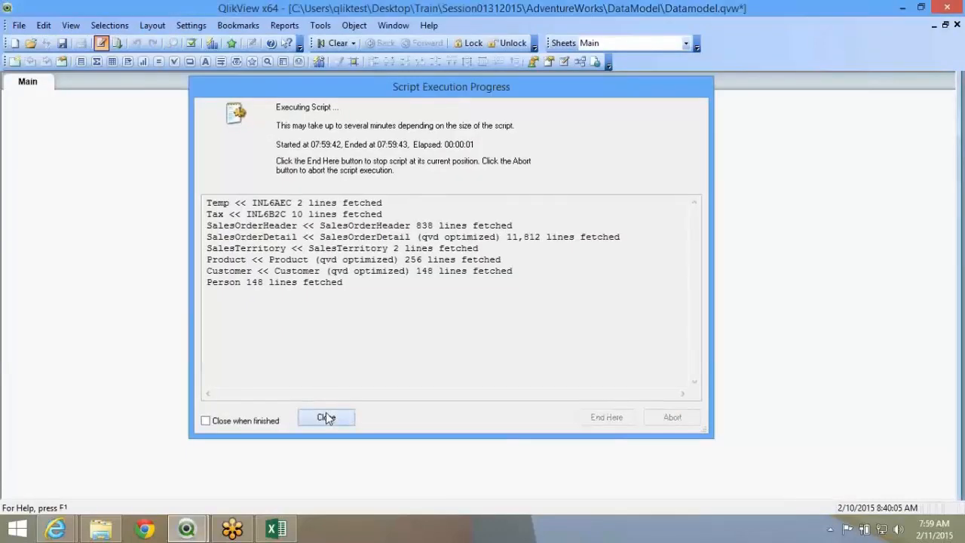
pyautogui.click(326, 419)
pyautogui.click(579, 62)
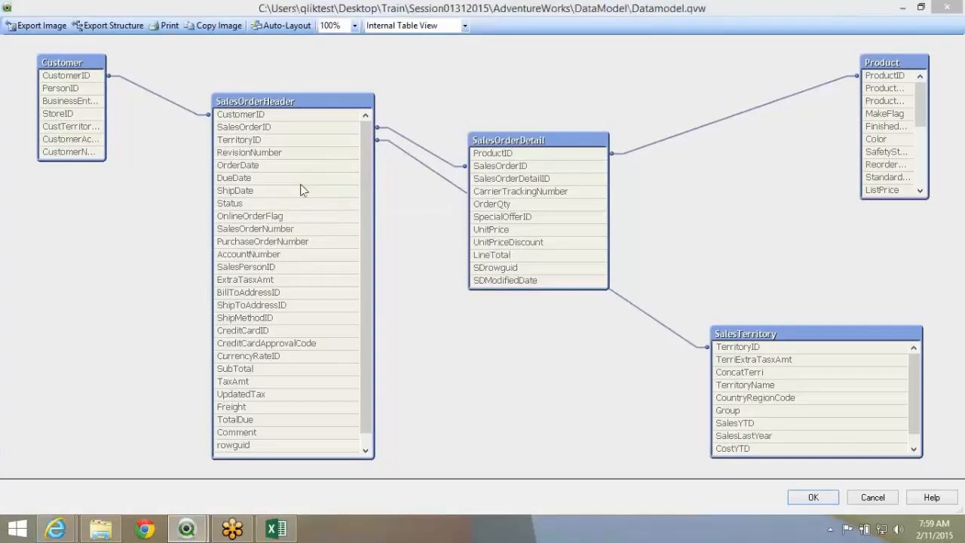
# - Preview the SalesOrderHeader table's data to compare TaxAmt with UpdatedTax, and close the preview and the Table Viewer
pyautogui.doubleClick(300, 185)
pyautogui.moveTo(240, 346); pyautogui.dragTo(540, 360)
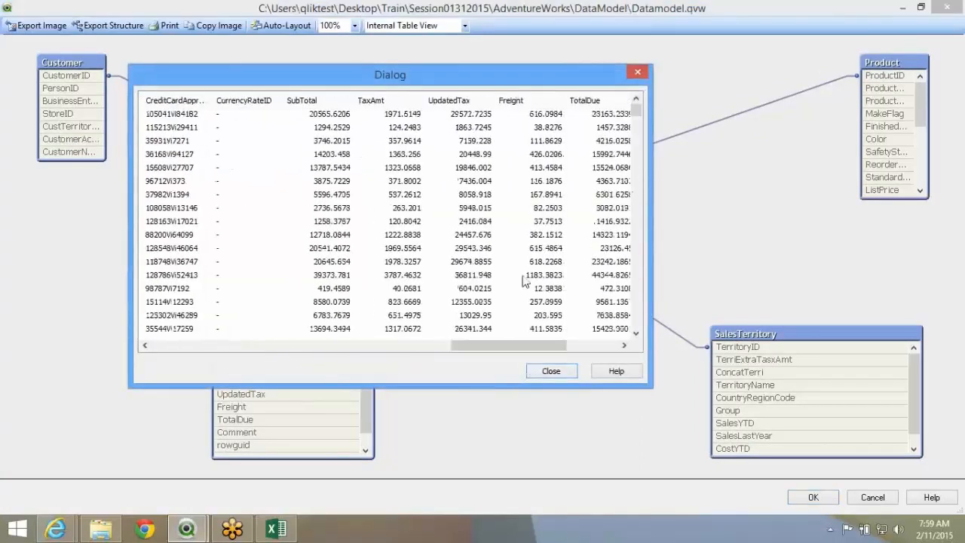
pyautogui.click(455, 116)
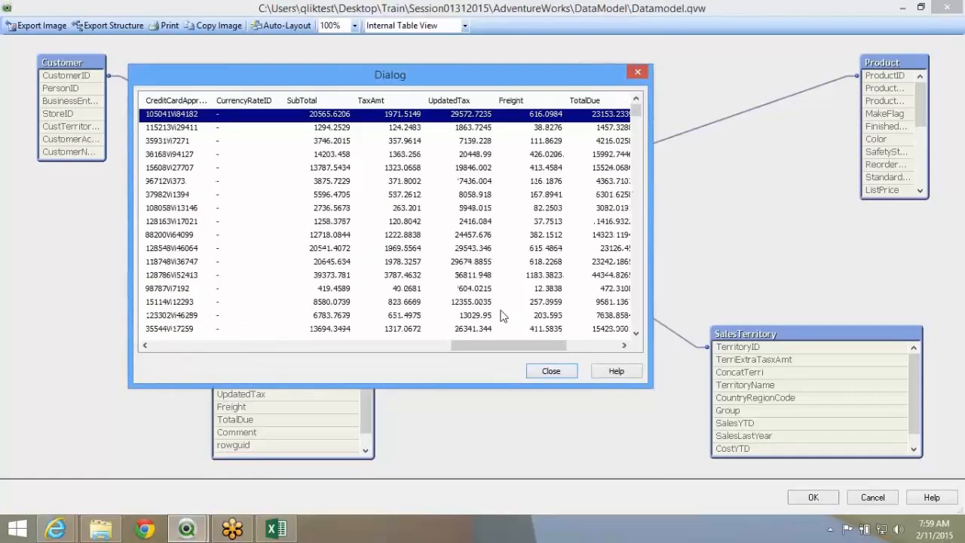
pyautogui.click(549, 372)
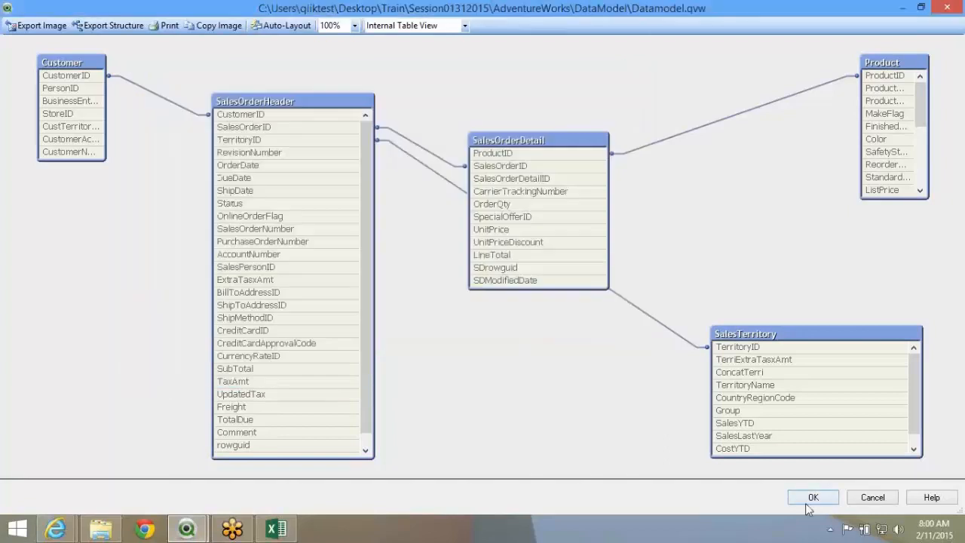
pyautogui.click(805, 503)
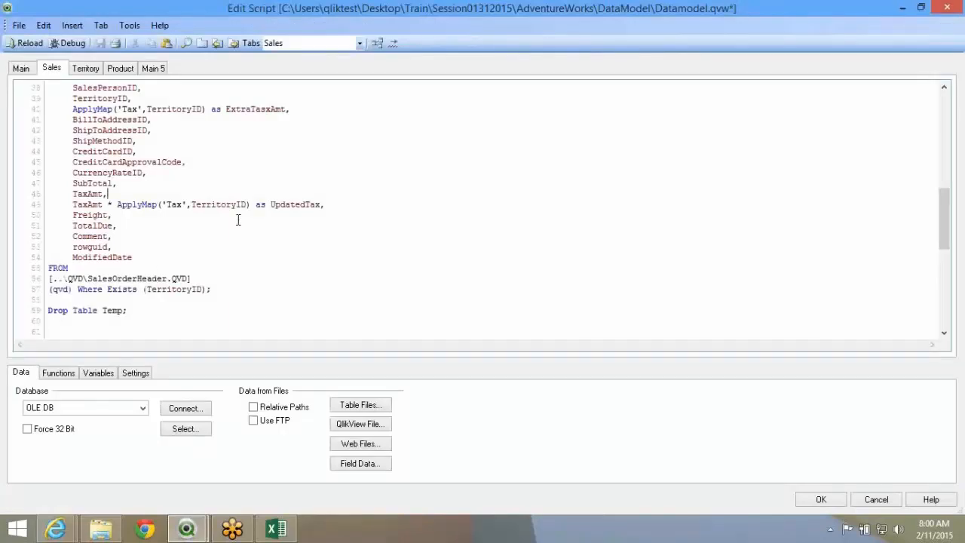
# - Reload the script once more and dismiss the execution progress and the Main sheet's properties without adding fields
pyautogui.scroll(3, 238, 219)
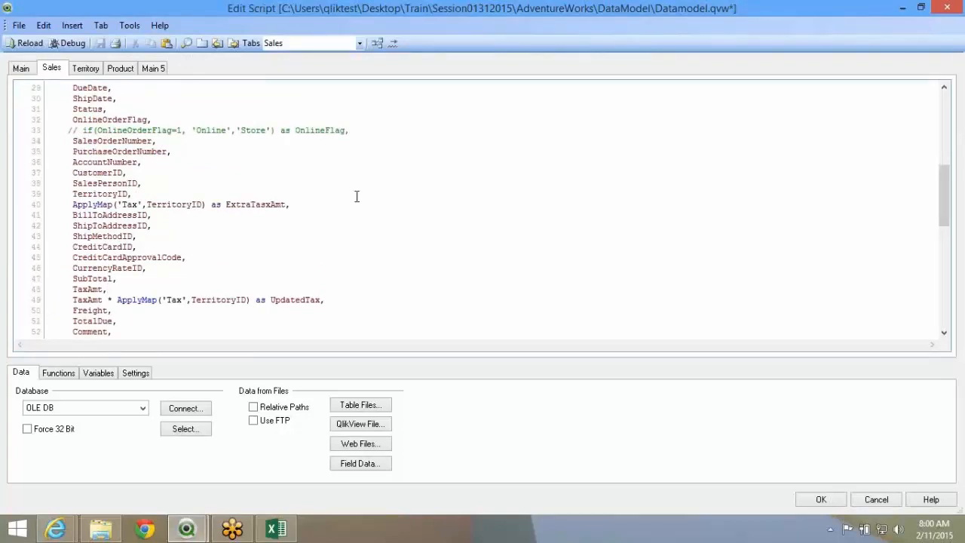
pyautogui.scroll(4, 357, 198)
pyautogui.scroll(-7, 356, 198)
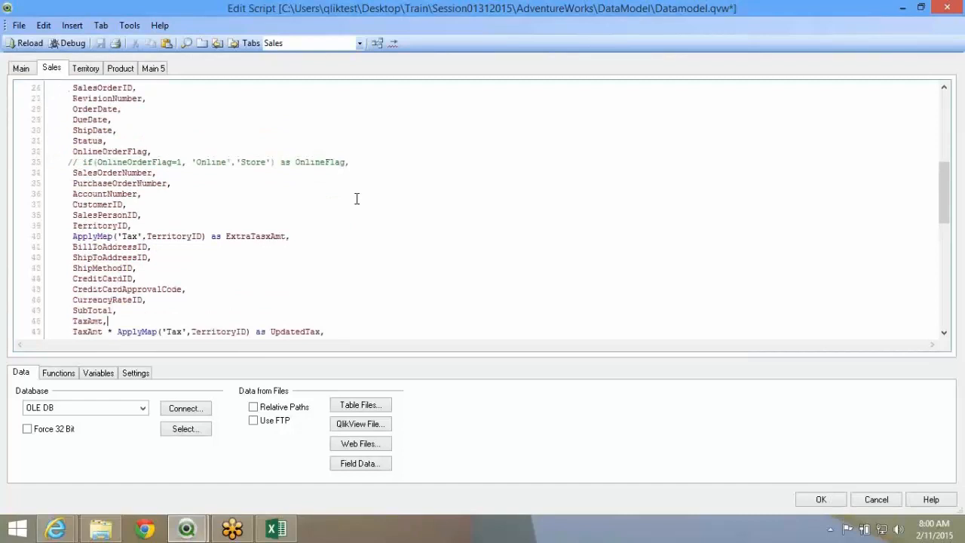
pyautogui.scroll(-1, 356, 198)
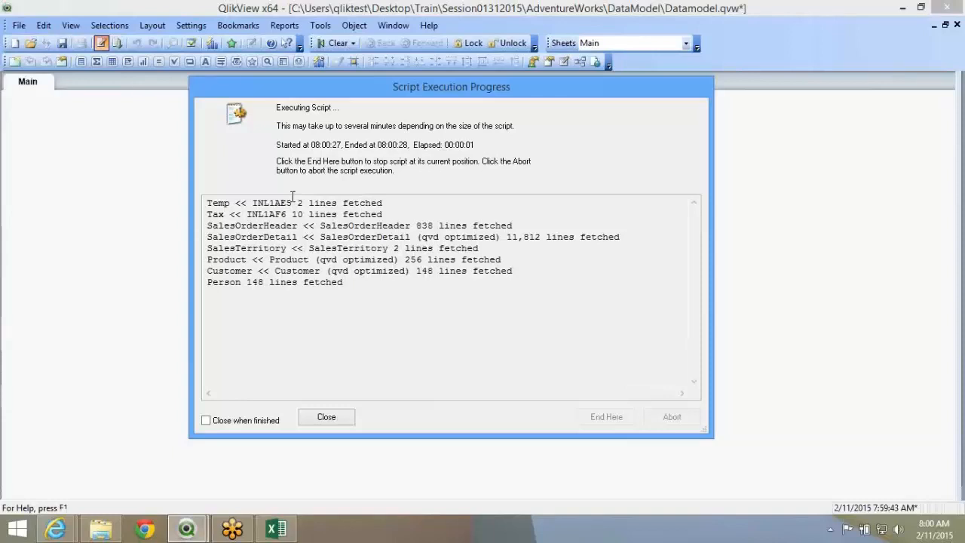
pyautogui.click(314, 420)
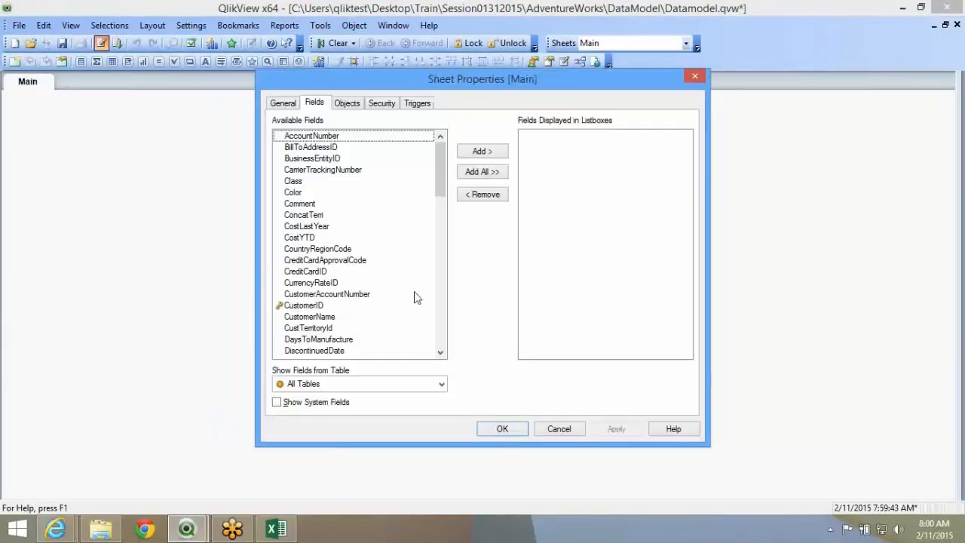
pyautogui.click(506, 432)
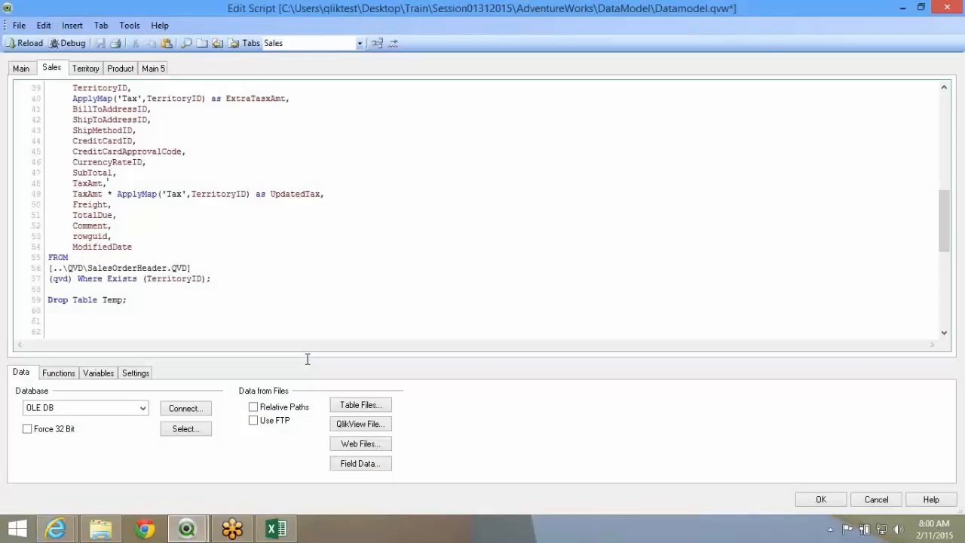
# - Review the whole Sales script, from the Temp and Tax inline tables through the commented-out resident block to the SalesOrderDetail load
pyautogui.scroll(-3, 272, 175)
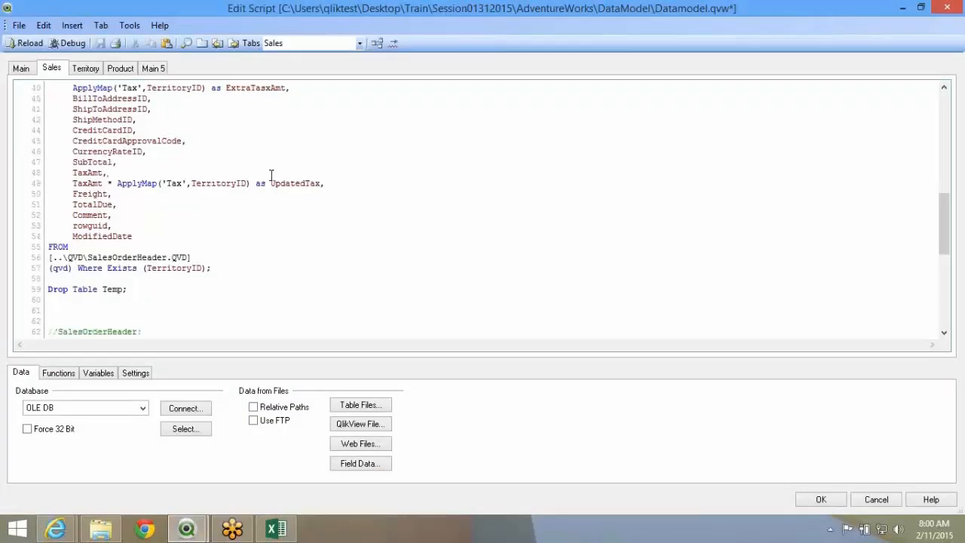
pyautogui.scroll(3, 273, 184)
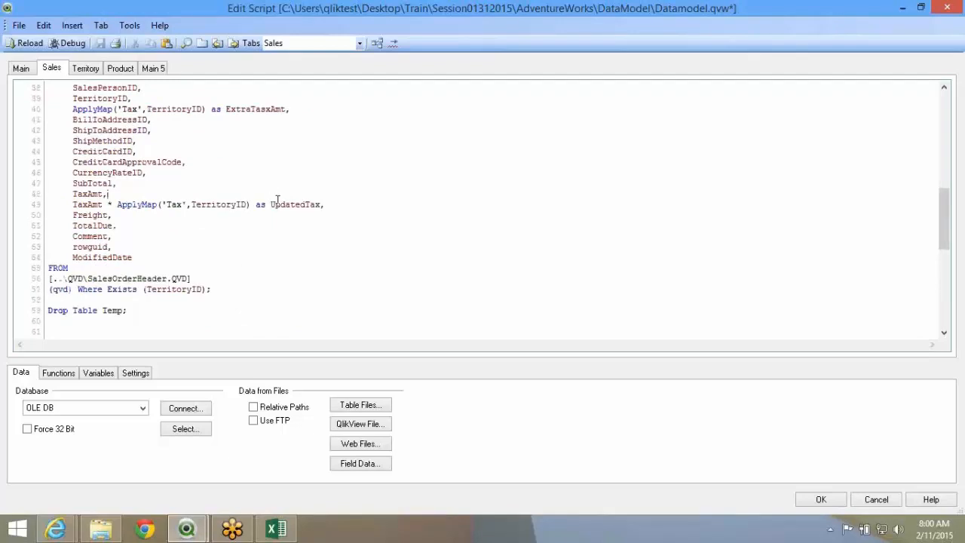
pyautogui.scroll(15, 277, 199)
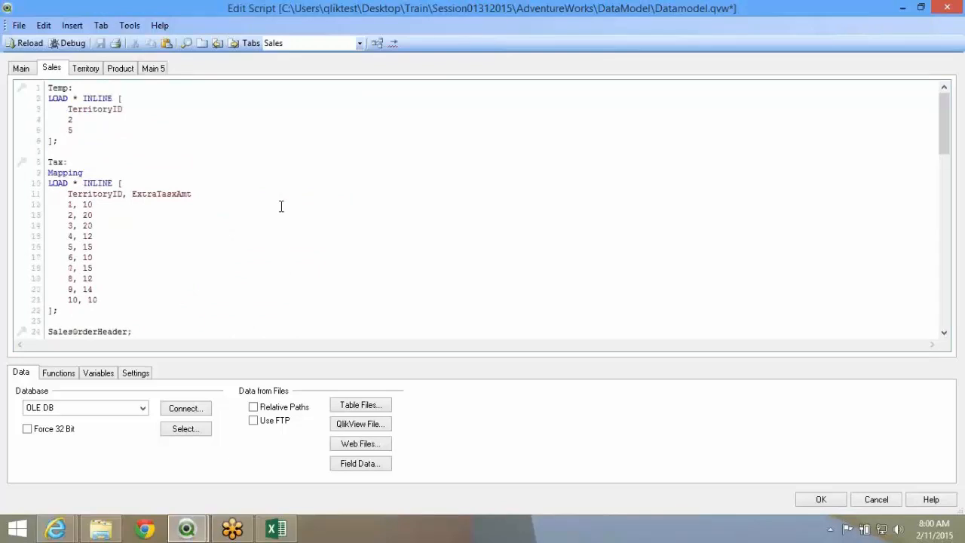
pyautogui.scroll(-15, 280, 206)
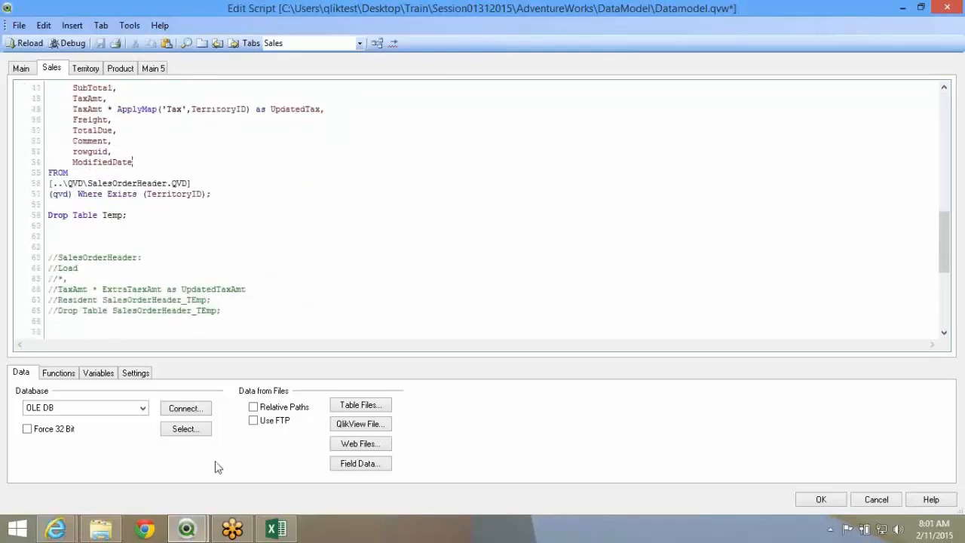
pyautogui.scroll(-4, 248, 288)
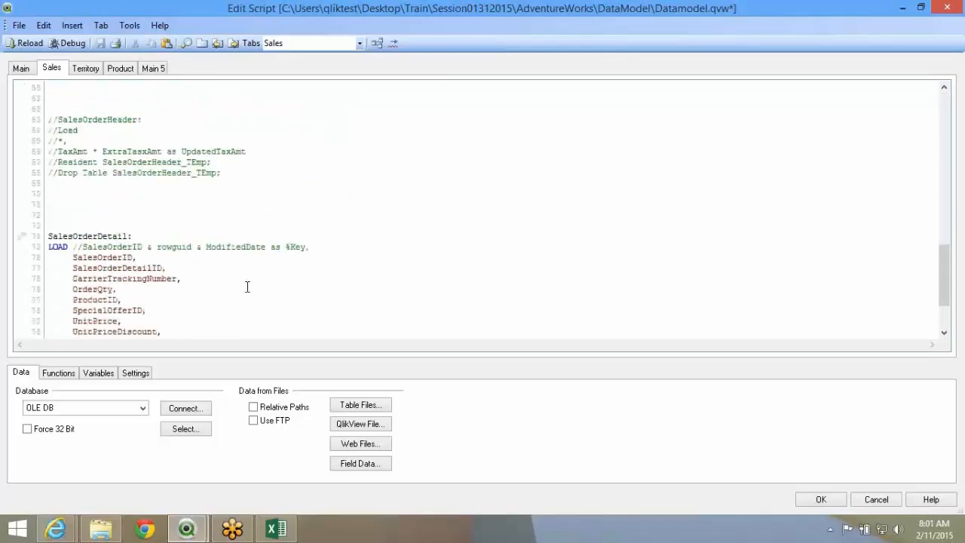
pyautogui.scroll(-3, 248, 287)
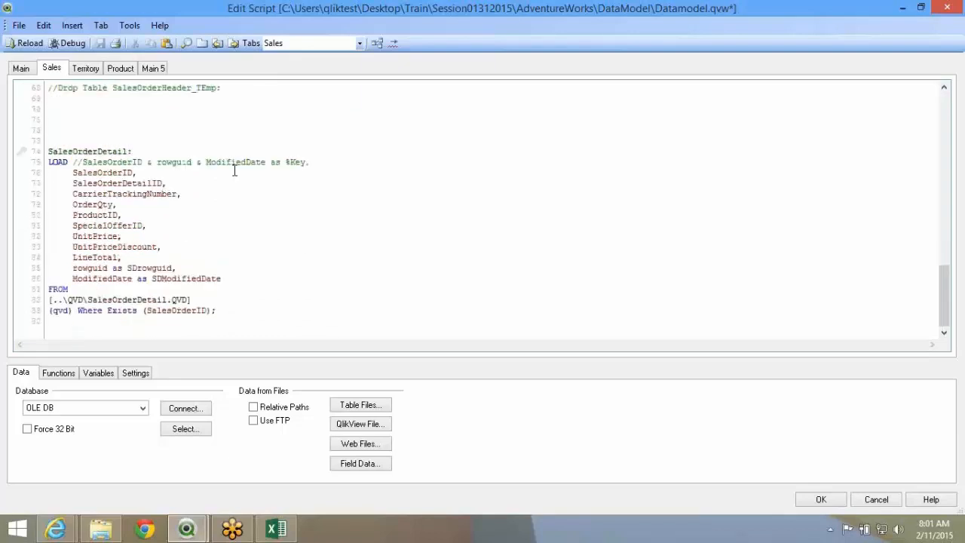
pyautogui.scroll(11, 234, 170)
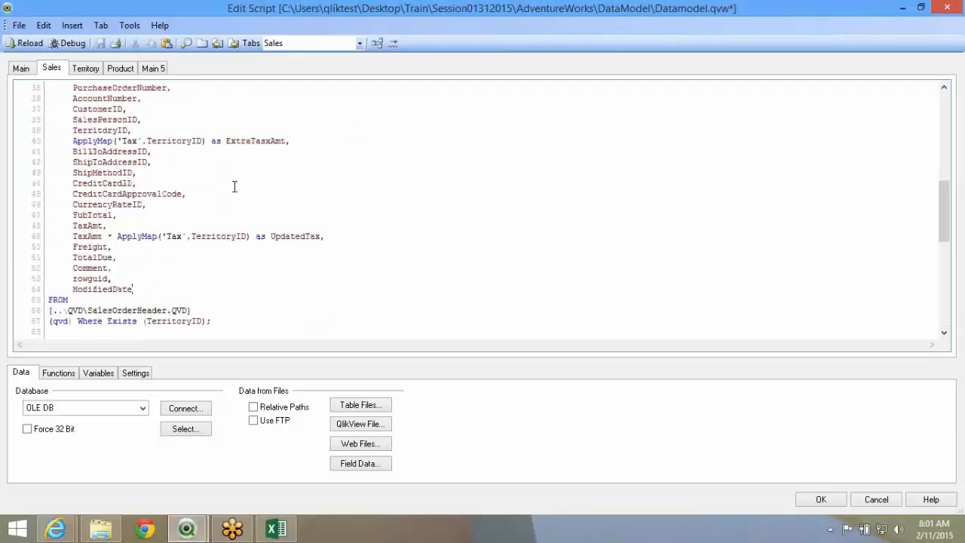
# - Select the OrderDate field name in the SalesOrderHeader load
pyautogui.scroll(6, 235, 186)
pyautogui.press('super+c')
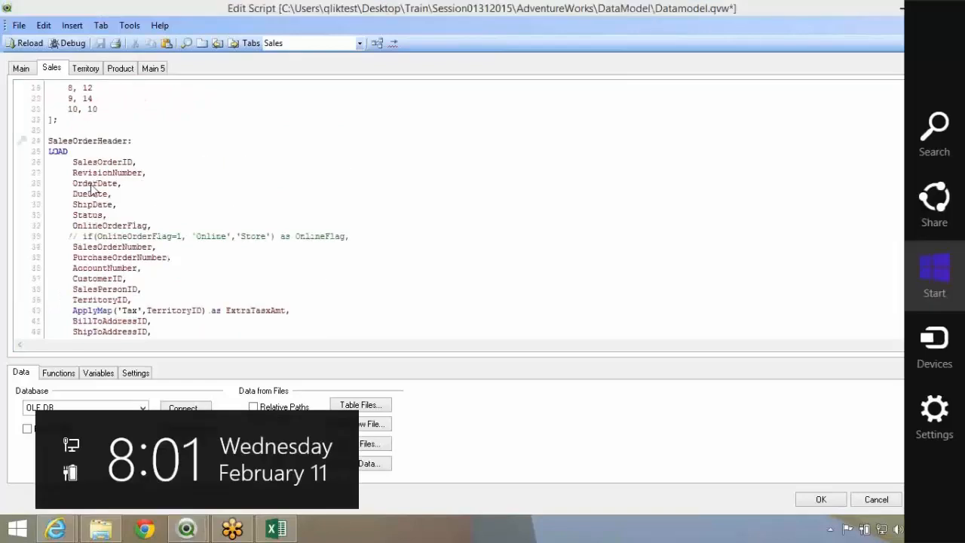
pyautogui.click(91, 185)
pyautogui.doubleClick(93, 186)
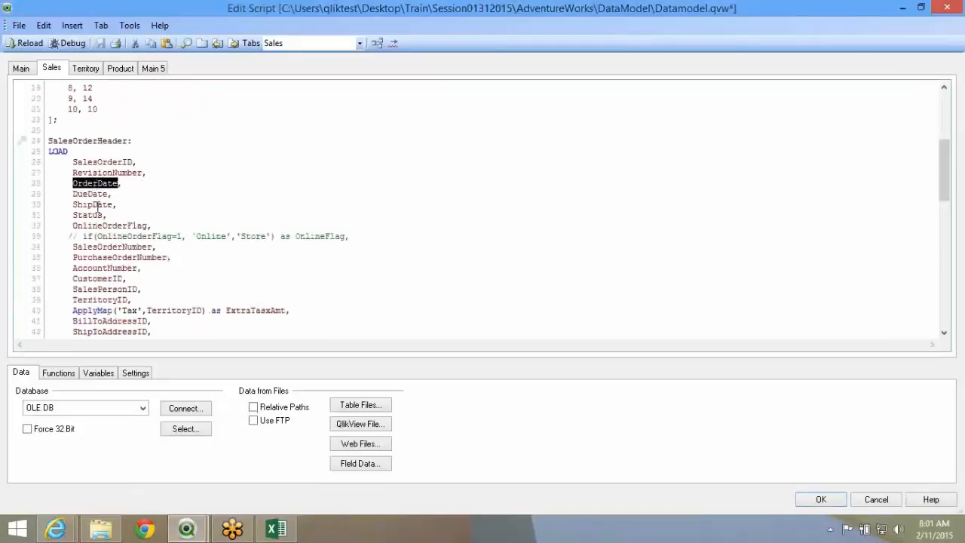
# - Insert a blank line below OrderDate in the SalesOrderHeader load
pyautogui.click(97, 205)
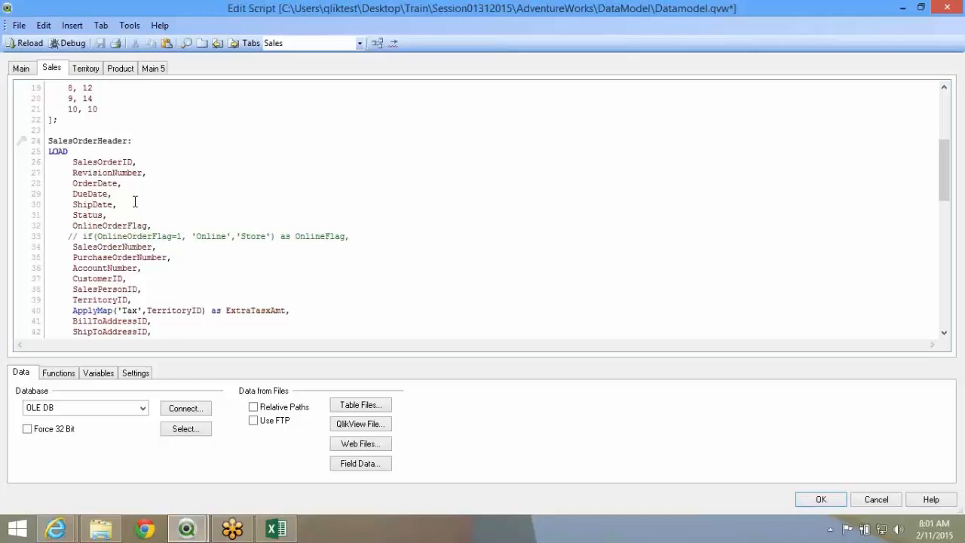
pyautogui.click(129, 184)
pyautogui.press('Return')
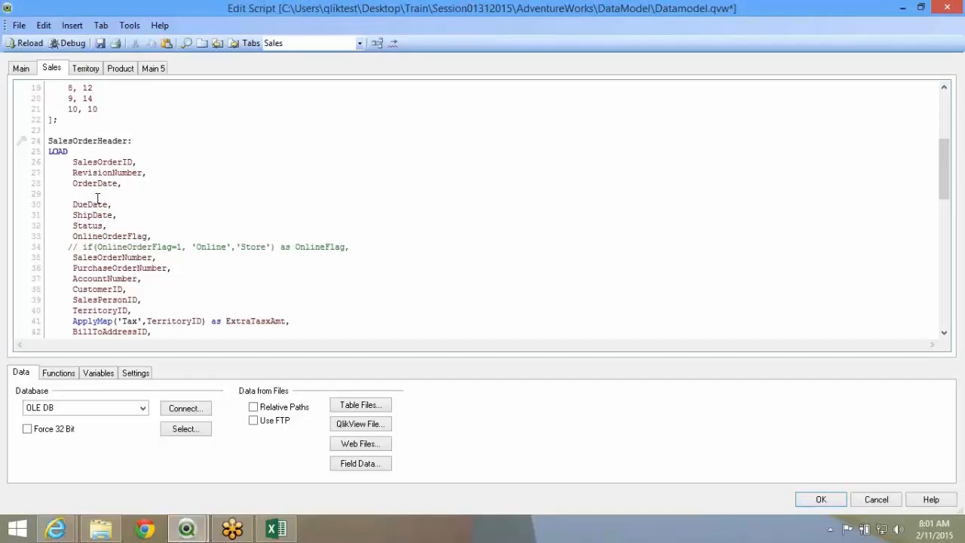
pyautogui.write('C')
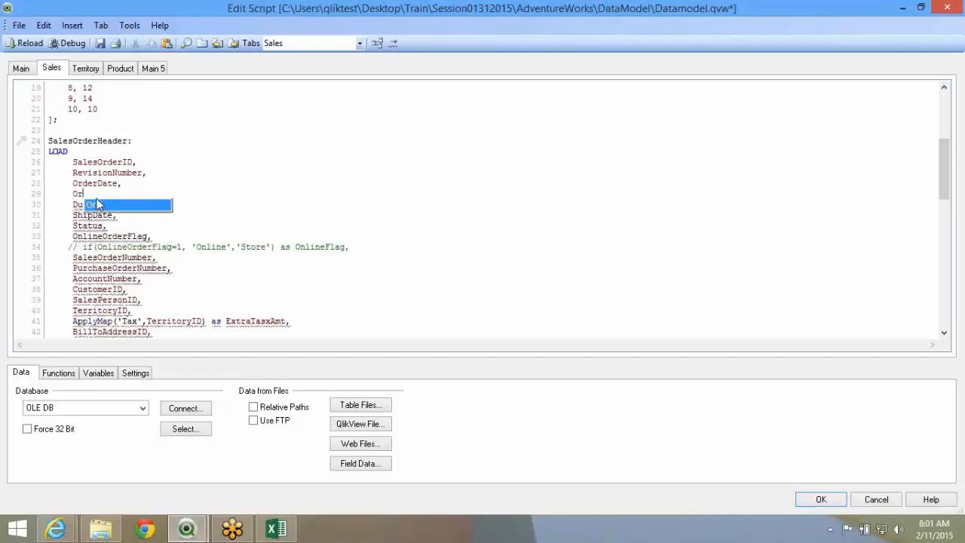
pyautogui.press('BackSpace')
pyautogui.write('Ord')
pyautogui.press('BackSpace')
pyautogui.press('BackSpace')
pyautogui.press('BackSpace')
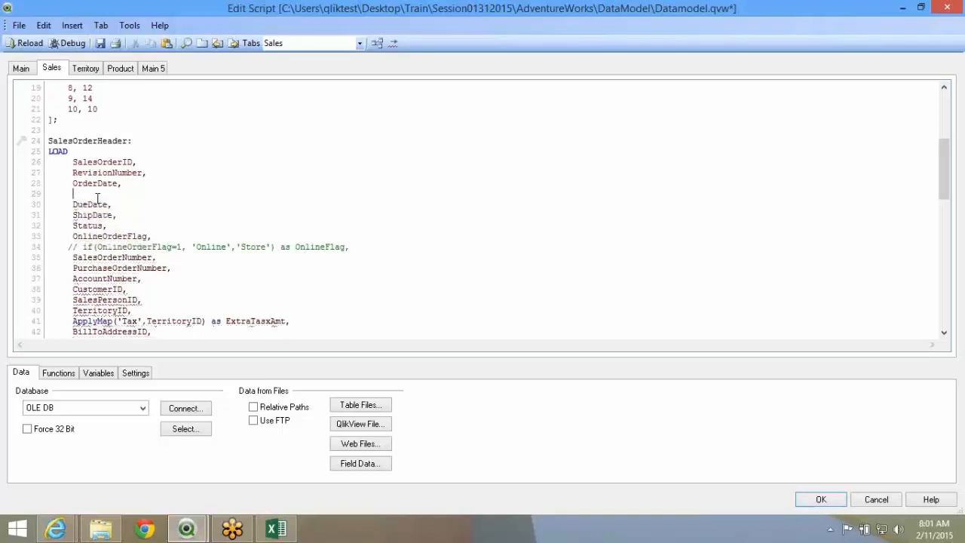
# - Add the calculated field "Today() - OrderDate as DaysOpen," on the blank line below OrderDate
pyautogui.write('Today')
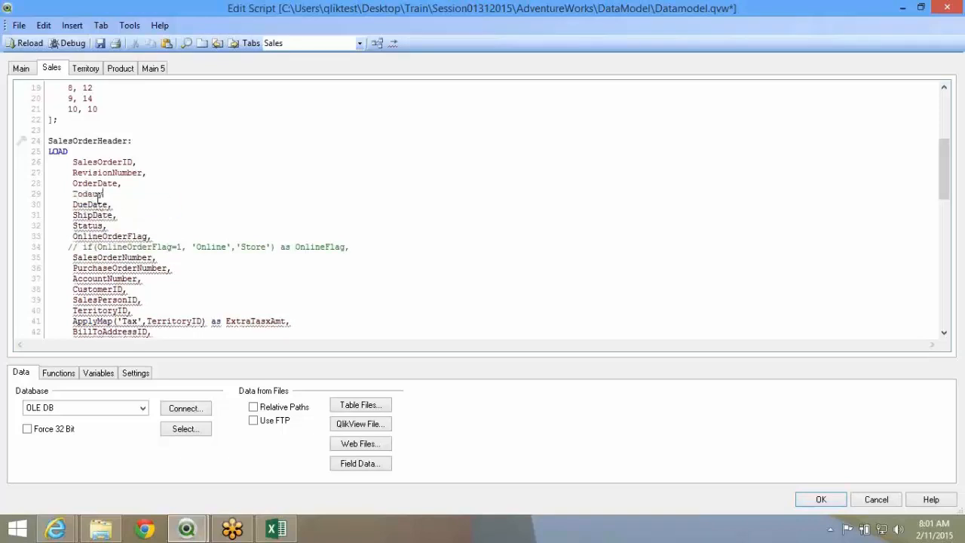
pyautogui.press('BackSpace')
pyautogui.write('y() -')
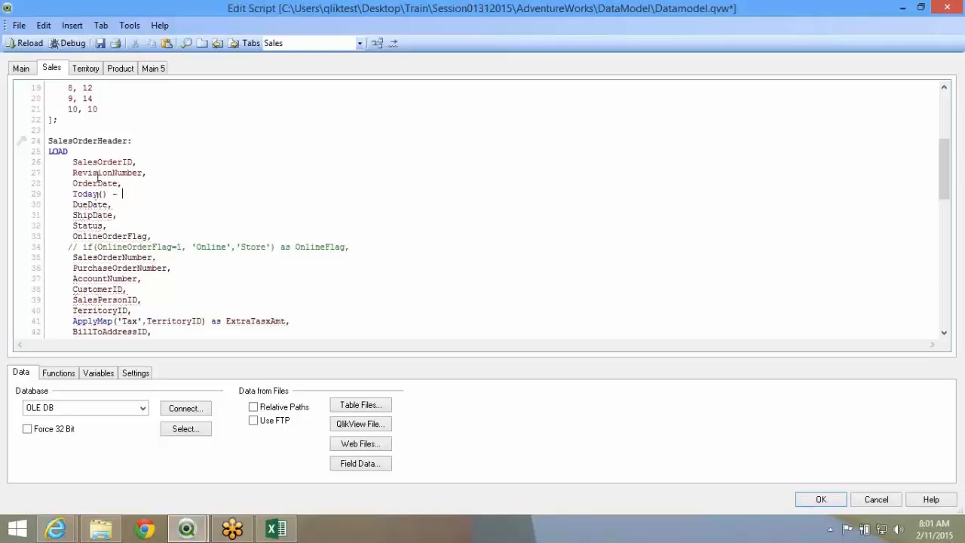
pyautogui.doubleClick(97, 176)
pyautogui.click(131, 197)
pyautogui.write('OrderDate as DaysO')
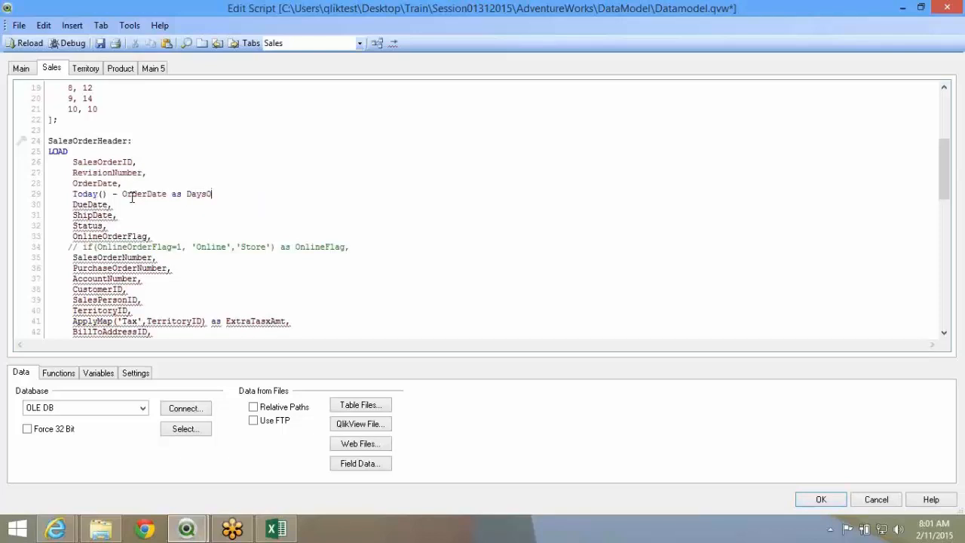
pyautogui.write('pen,')
# - Save and reload the script, and dismiss the execution progress and the Main sheet's properties without adding fields
pyautogui.click(101, 43)
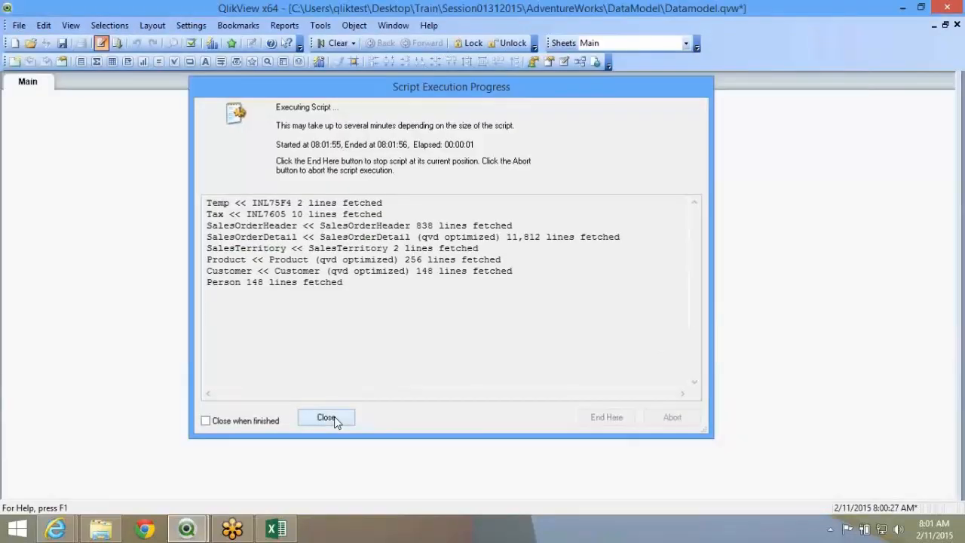
pyautogui.click(336, 420)
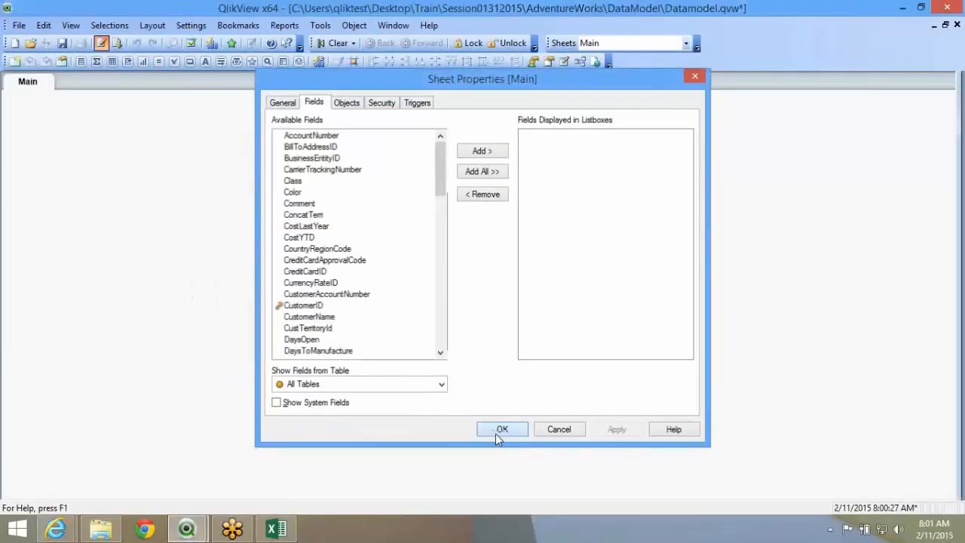
pyautogui.click(502, 429)
# - Add a list box for the DaysOpen field to the Main sheet and move it away from the sheet's corner
pyautogui.rightClick(118, 147)
pyautogui.click(148, 172)
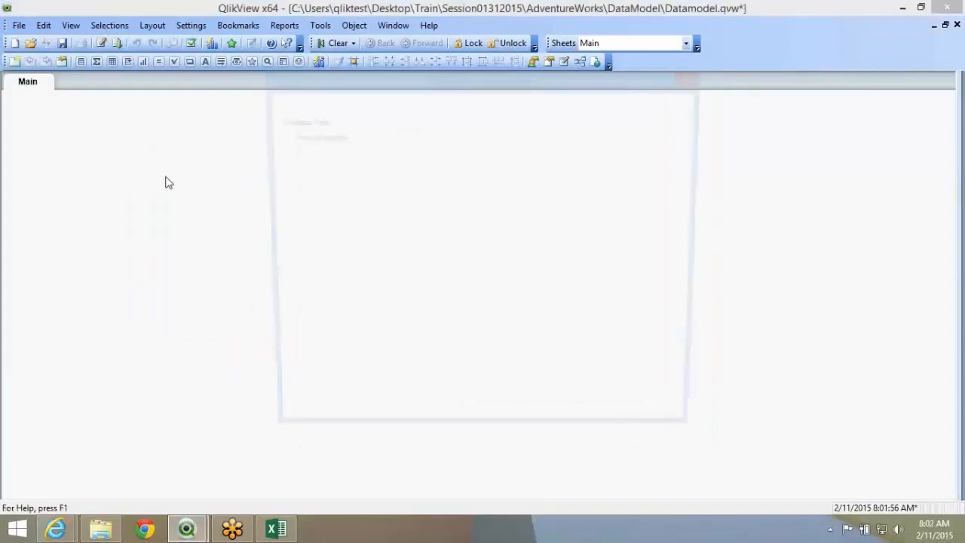
pyautogui.click(329, 292)
pyautogui.press('d')
pyautogui.click(483, 152)
pyautogui.click(502, 429)
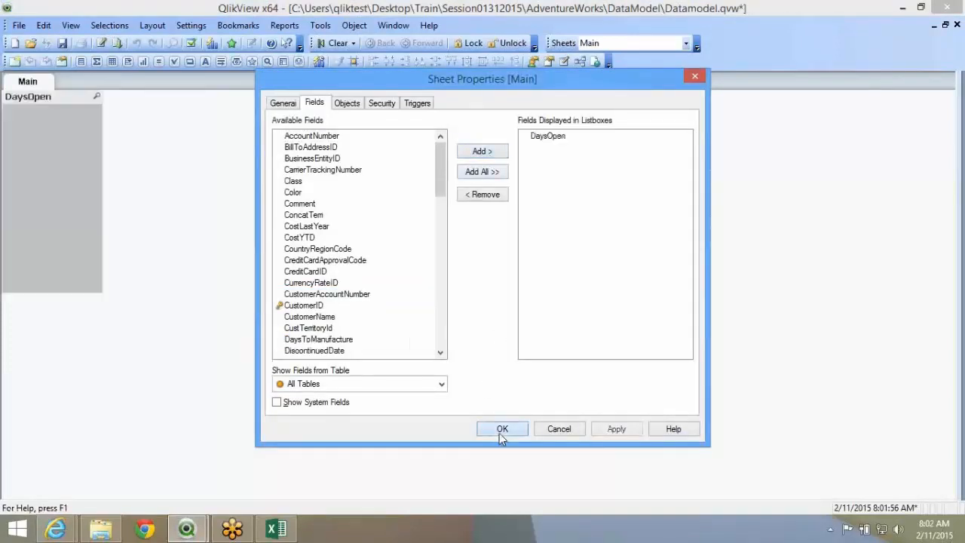
pyautogui.moveTo(72, 103); pyautogui.dragTo(154, 75)
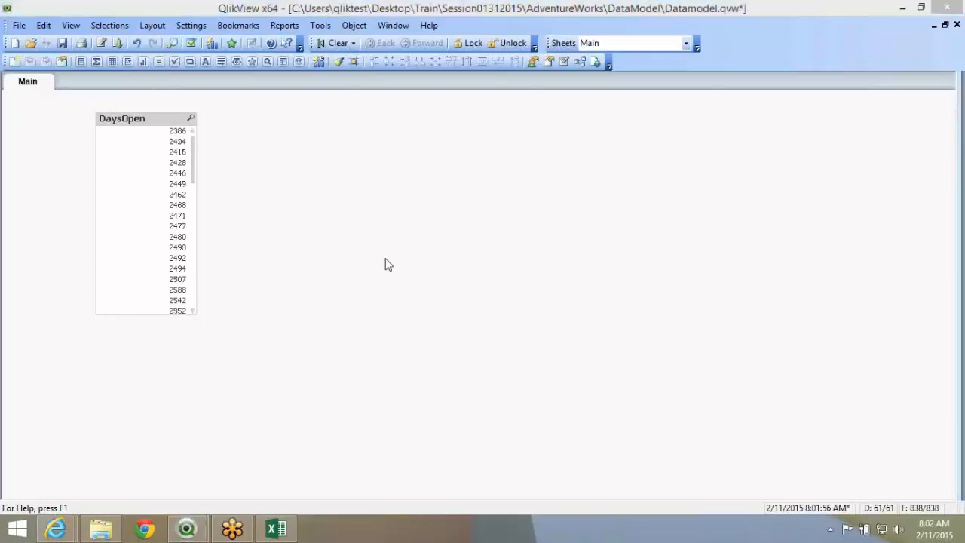
# - Look through the DaysOpen list box, shift it slightly up and lengthen it downward to show more values
pyautogui.press('super+c')
pyautogui.click(302, 204)
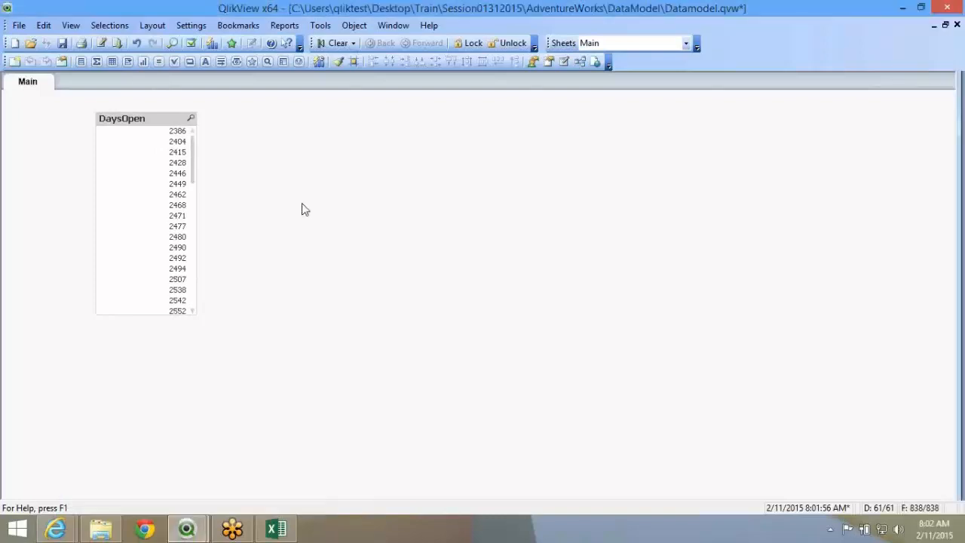
pyautogui.moveTo(192, 154); pyautogui.dragTo(193, 260)
pyautogui.moveTo(189, 200); pyautogui.dragTo(189, 101)
pyautogui.moveTo(194, 161); pyautogui.dragTo(202, 302)
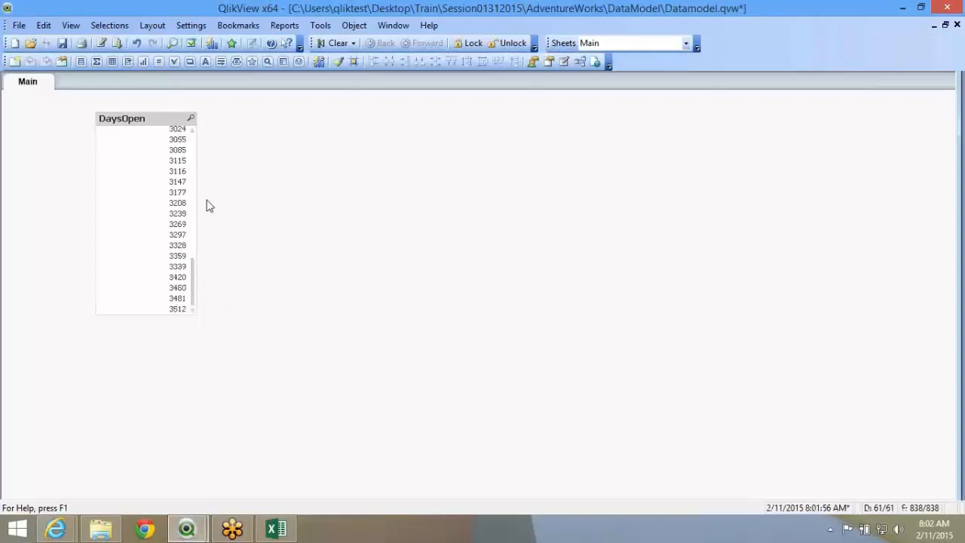
pyautogui.moveTo(144, 117); pyautogui.dragTo(147, 111)
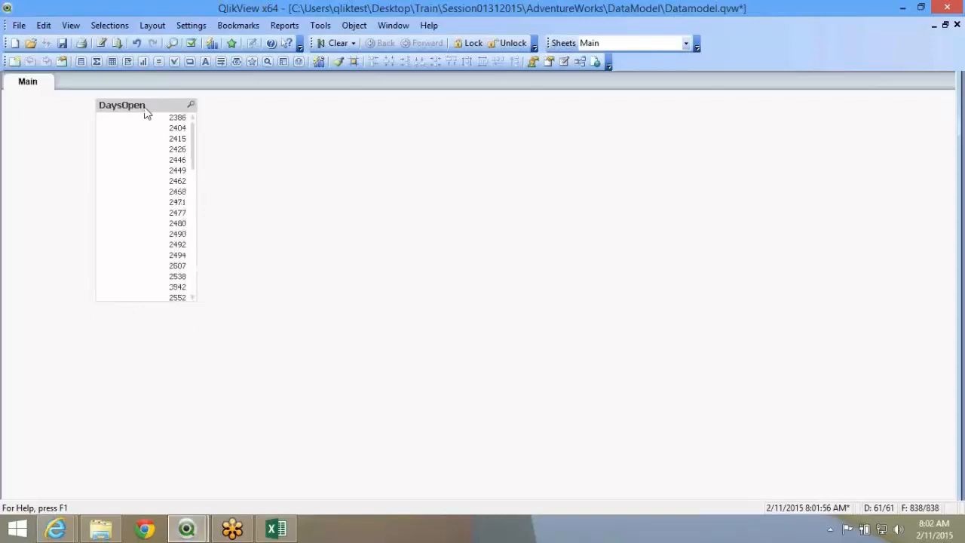
pyautogui.moveTo(158, 300); pyautogui.dragTo(163, 459)
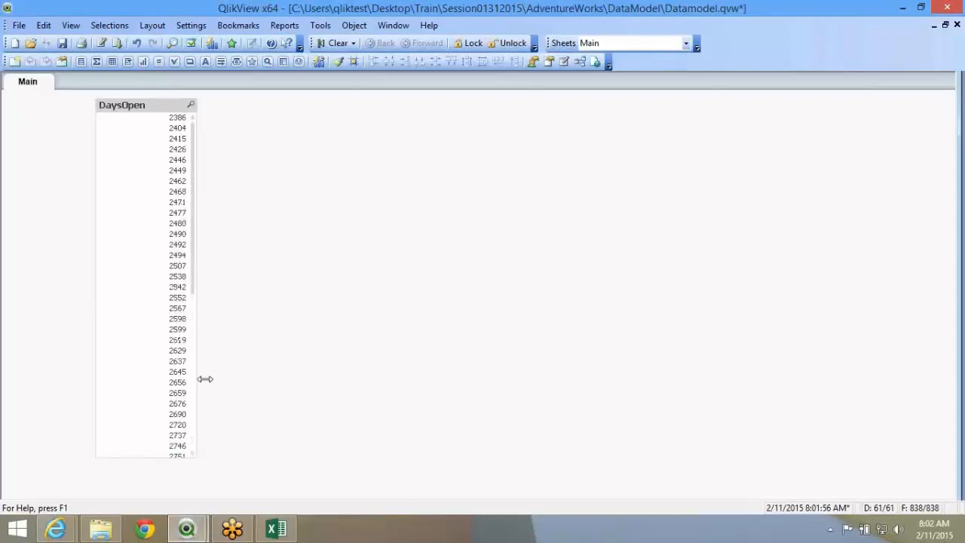
# - Create a new list box for the OrderDate field beside the DaysOpen list box
pyautogui.rightClick(319, 230)
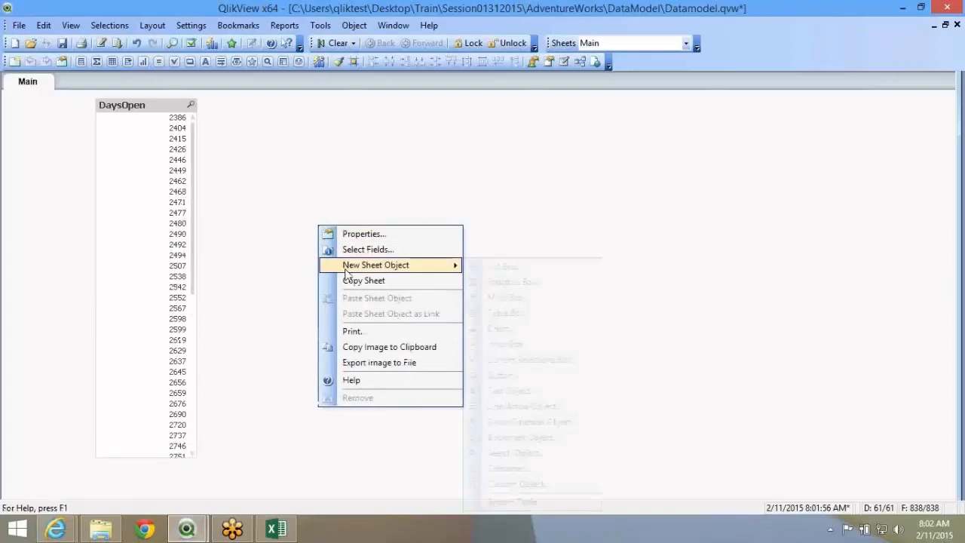
pyautogui.moveTo(409, 265)
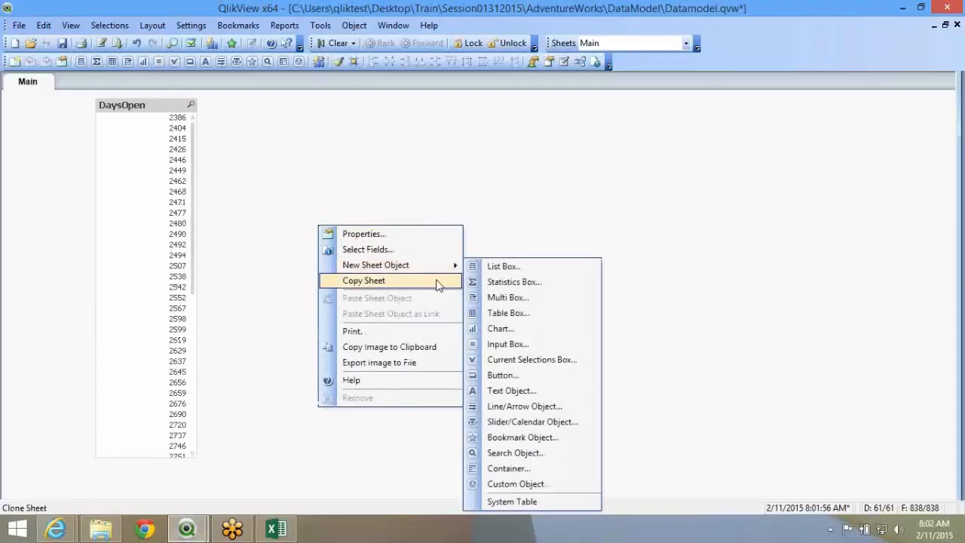
pyautogui.click(528, 265)
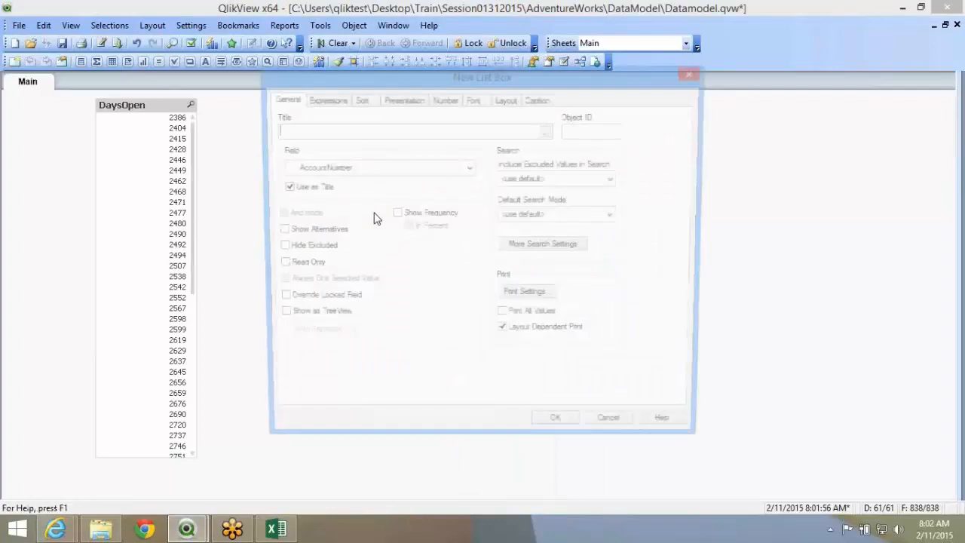
pyautogui.click(392, 168)
pyautogui.scroll(-15, 364, 389)
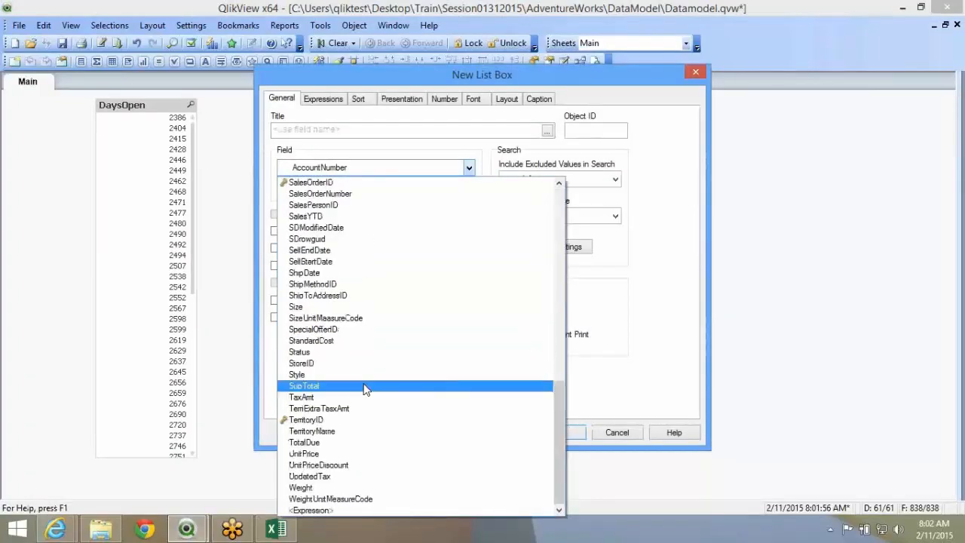
pyautogui.scroll(10, 365, 388)
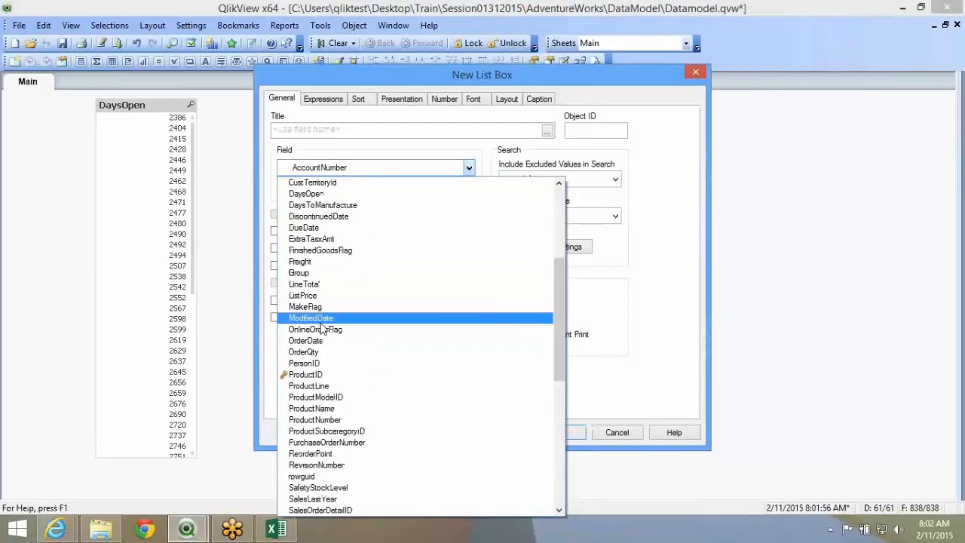
pyautogui.click(329, 341)
pyautogui.click(562, 432)
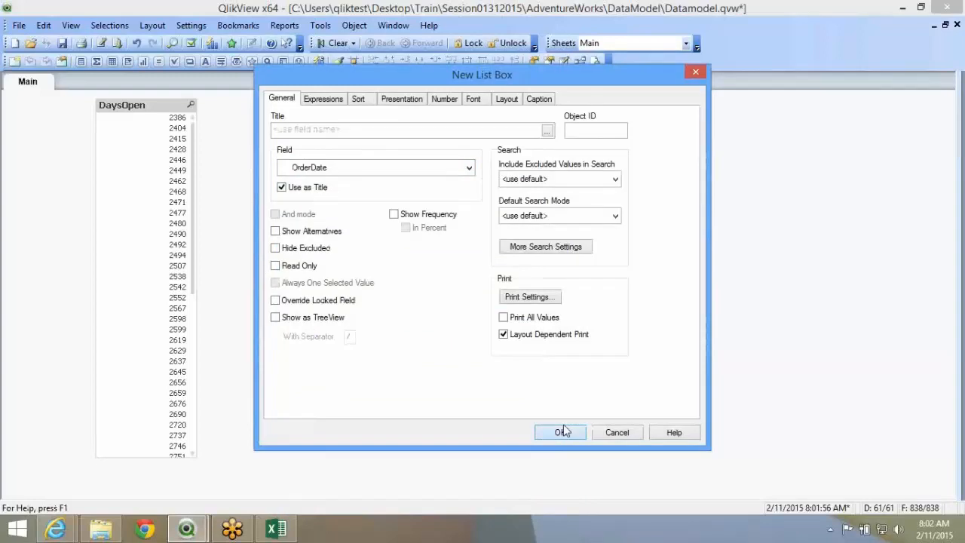
pyautogui.press('super+c')
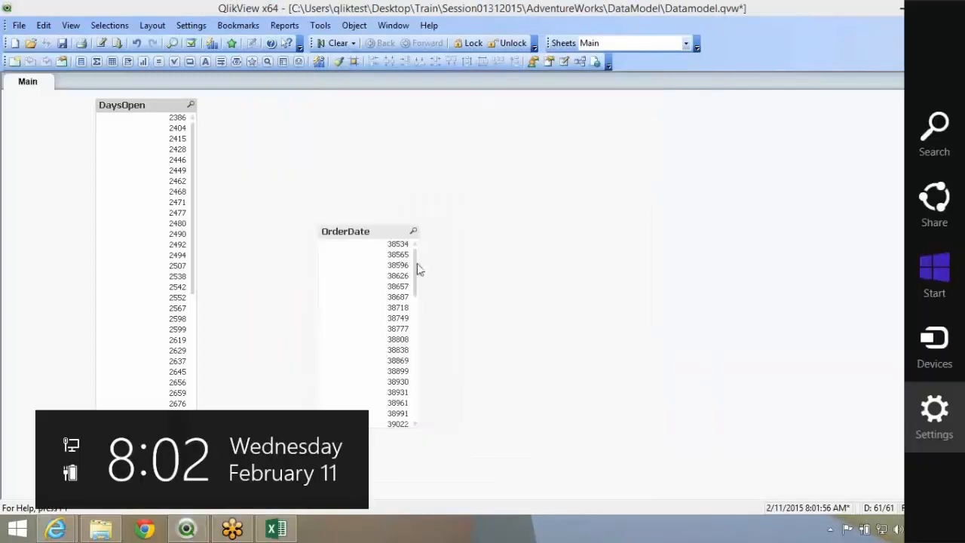
pyautogui.press('Escape')
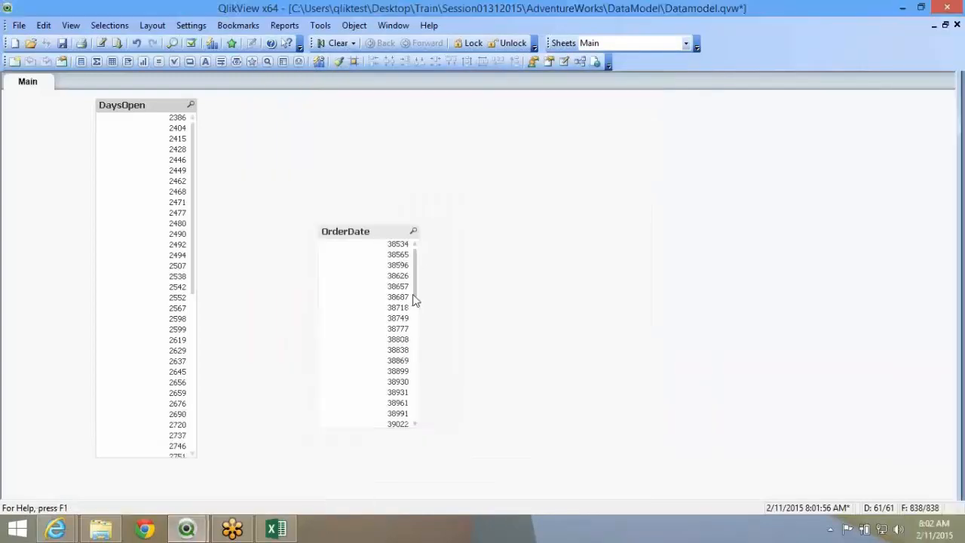
# - Override the document's number settings for the OrderDate list box and format its values as Date
pyautogui.moveTo(414, 300); pyautogui.dragTo(415, 443)
pyautogui.rightClick(367, 240)
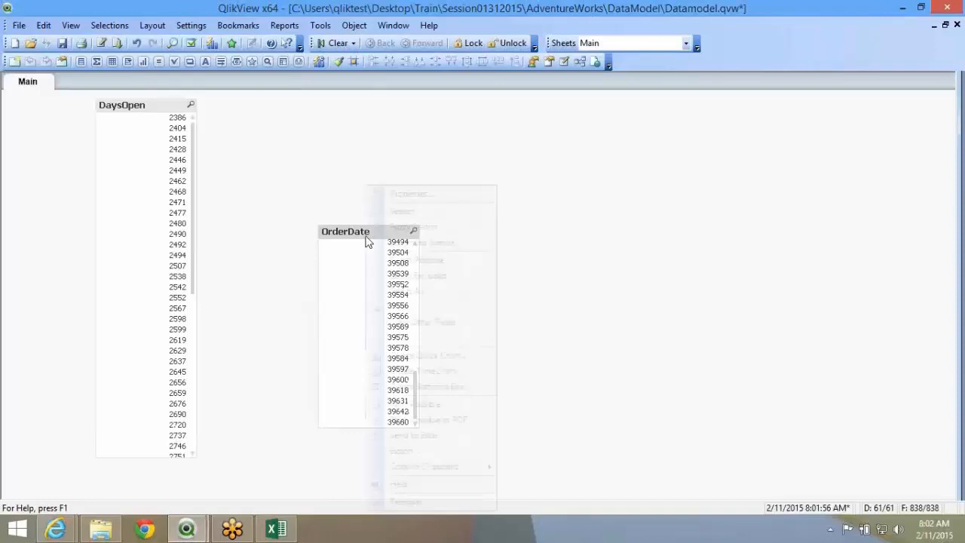
pyautogui.click(409, 192)
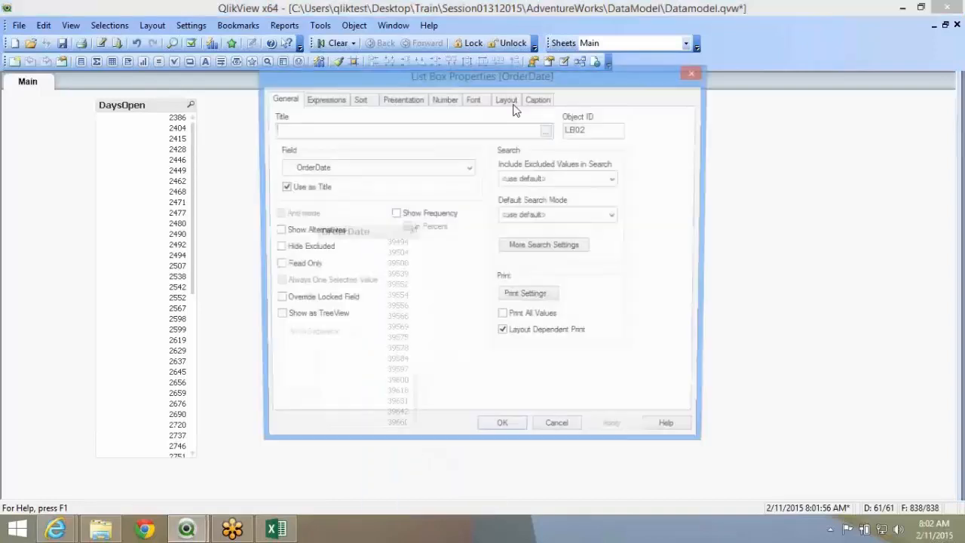
pyautogui.click(442, 100)
pyautogui.click(310, 115)
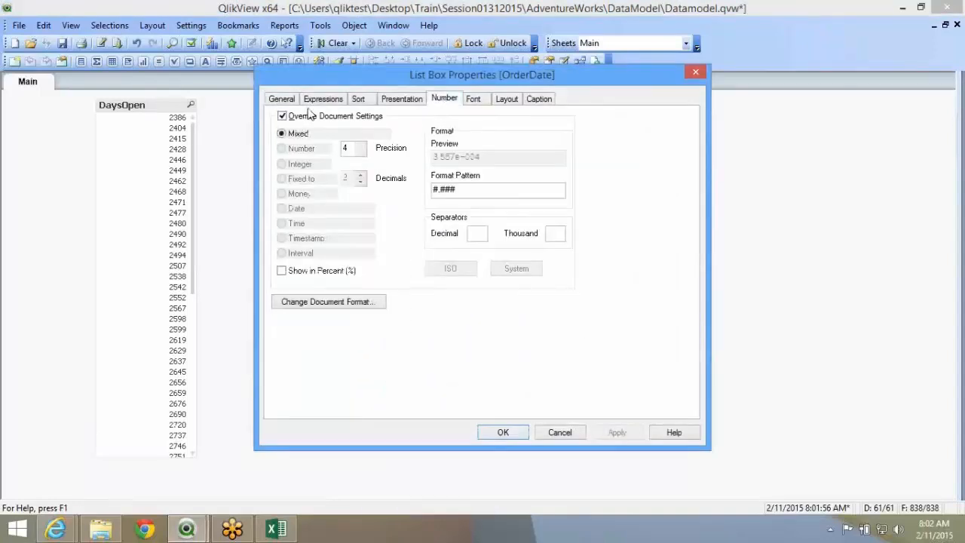
pyautogui.click(298, 211)
pyautogui.click(503, 433)
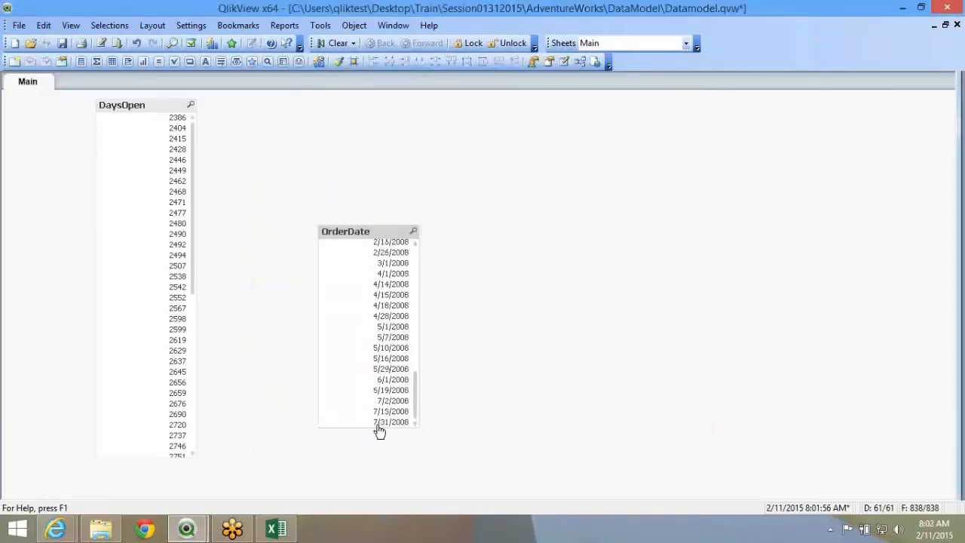
# - Replace Today() with MakeDate(2008,8,30) in the script's DaysOpen expression and save the script
pyautogui.click(102, 44)
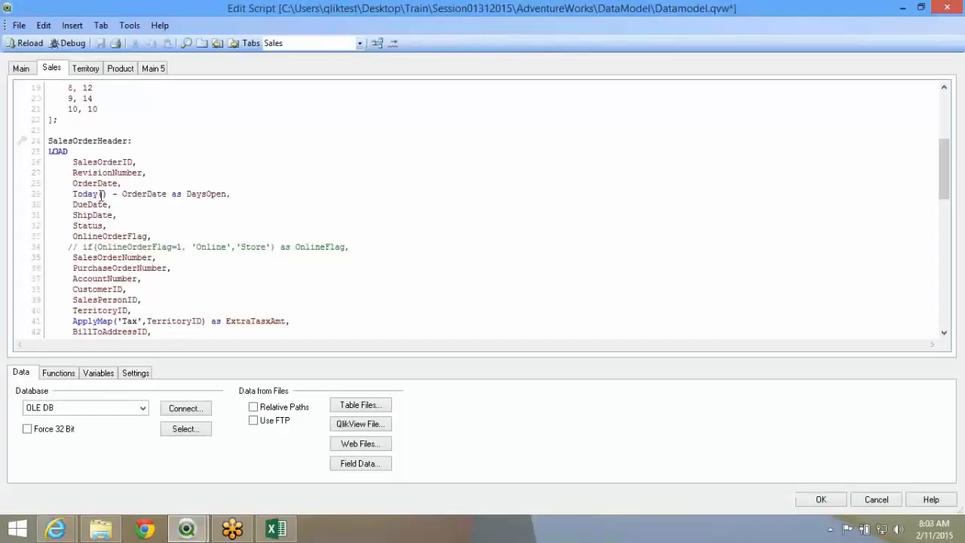
pyautogui.moveTo(73, 194); pyautogui.dragTo(106, 194)
pyautogui.write('MakeDate')
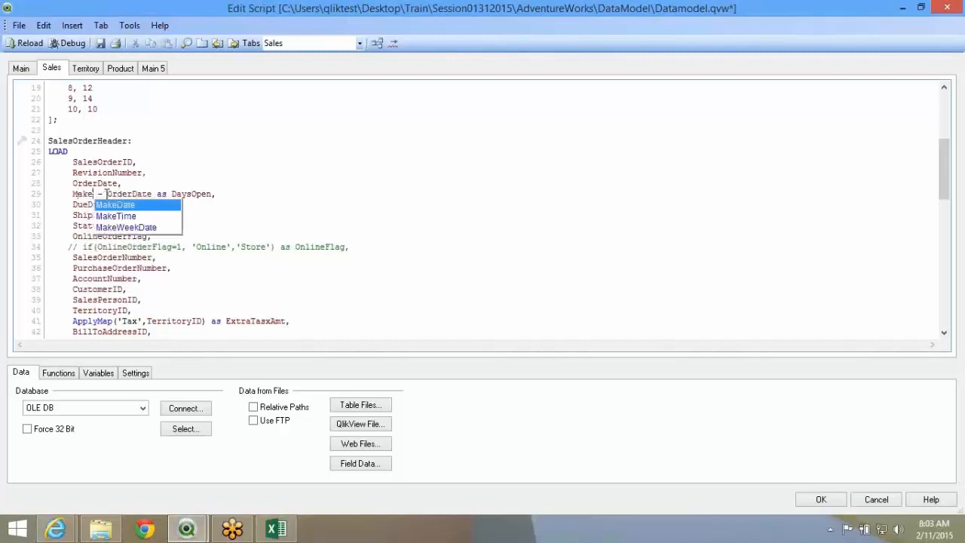
pyautogui.press('Return')
pyautogui.write('(2008,8,31')
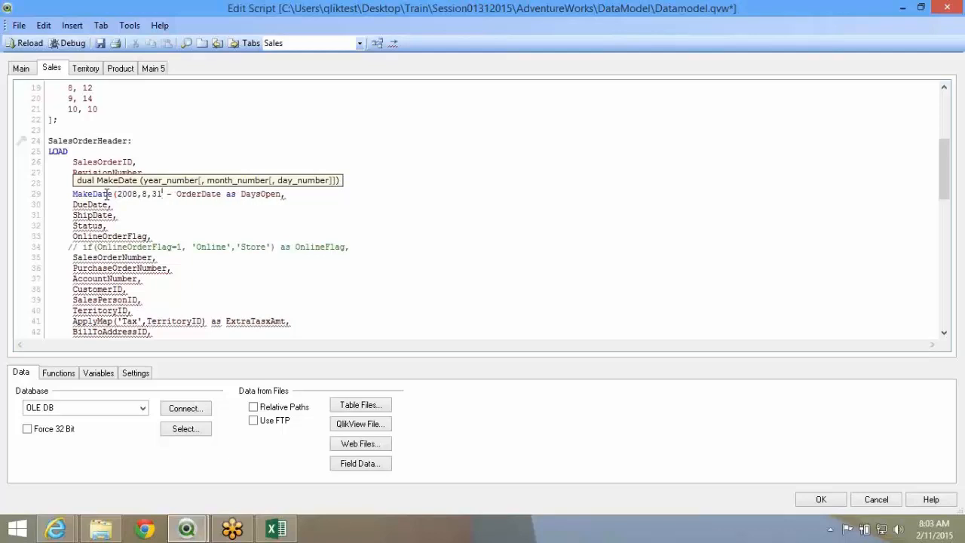
pyautogui.press('BackSpace')
pyautogui.write('0)')
pyautogui.click(100, 43)
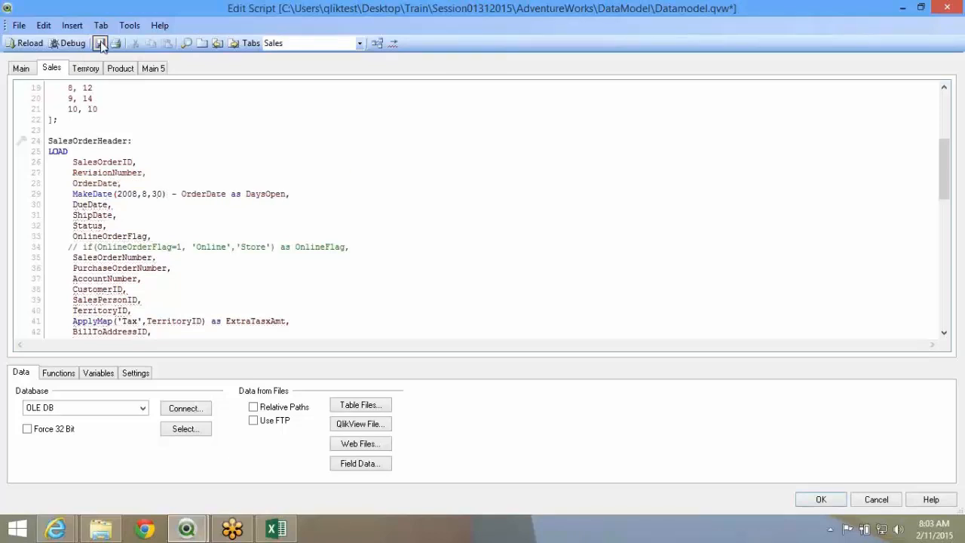
# - Reload the script, dismiss the execution progress and sheet properties, and look through the recalculated DaysOpen values
pyautogui.click(28, 43)
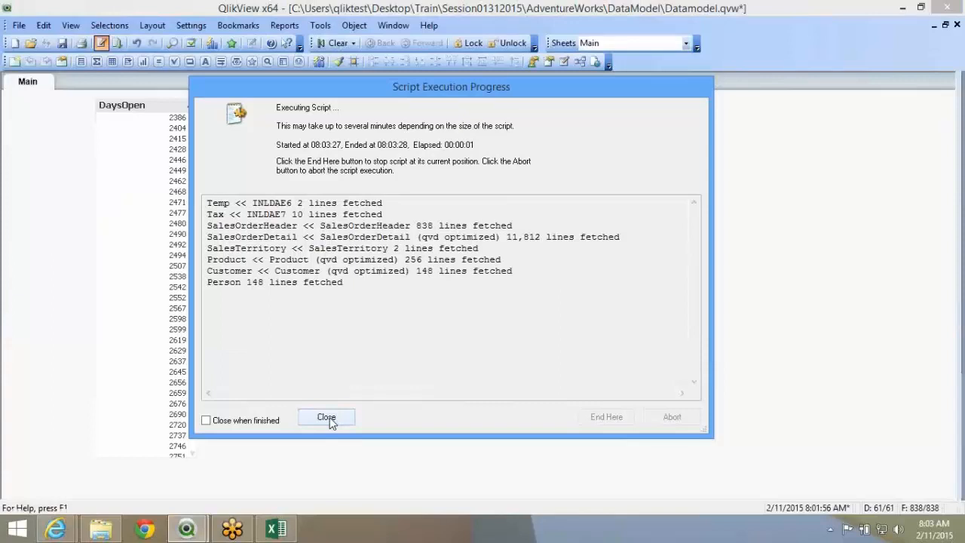
pyautogui.click(328, 422)
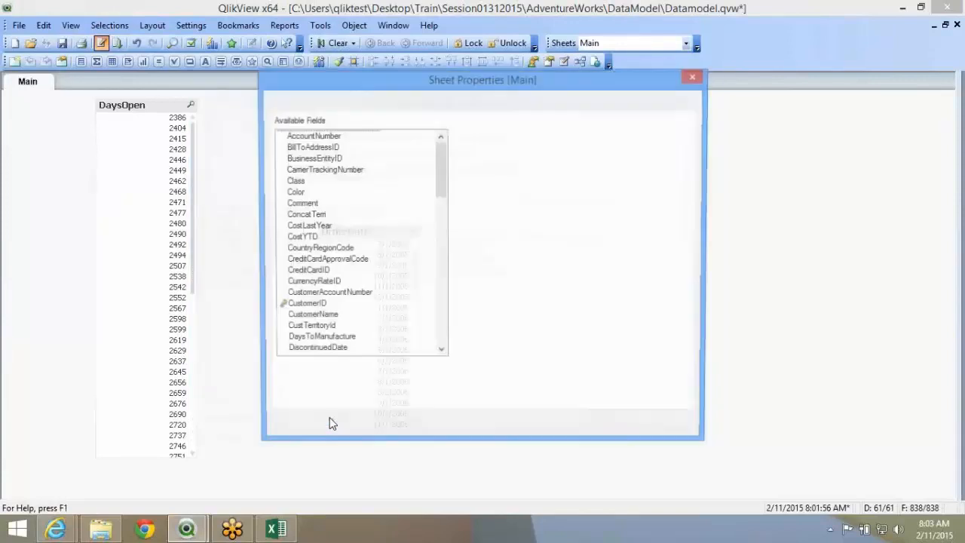
pyautogui.click(510, 428)
pyautogui.moveTo(193, 334); pyautogui.dragTo(204, 384)
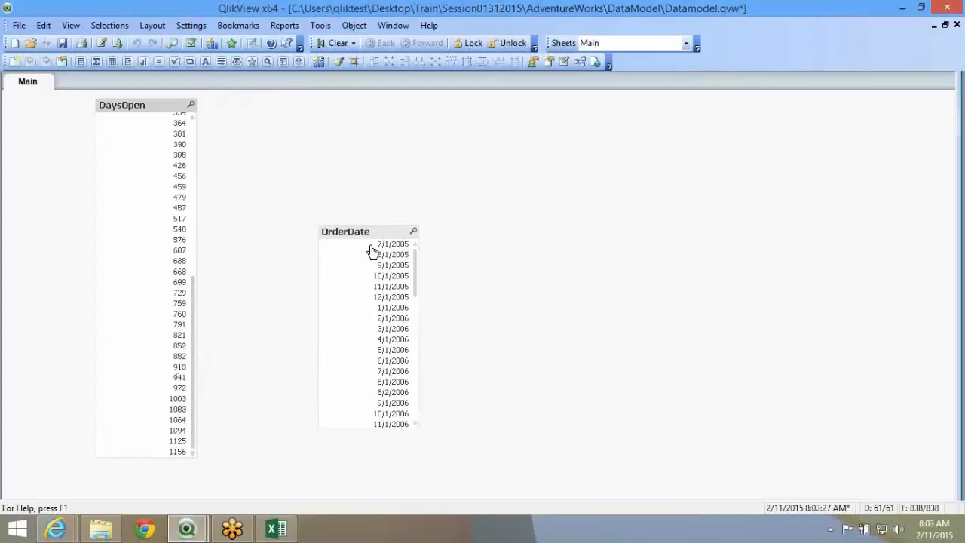
# - Move the OrderDate list box farther away from the DaysOpen list box
pyautogui.moveTo(377, 232); pyautogui.dragTo(538, 200)
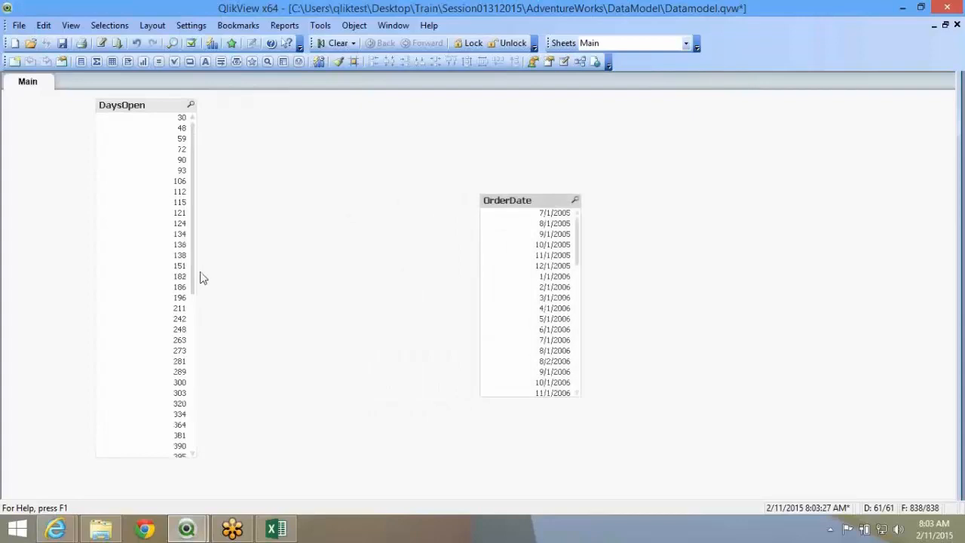
# - Switch to the Excel workbook and enter the day ranges 0-30, 31-50 and 51-100 in cells D5 to D7 of Sheet6
pyautogui.click(281, 530)
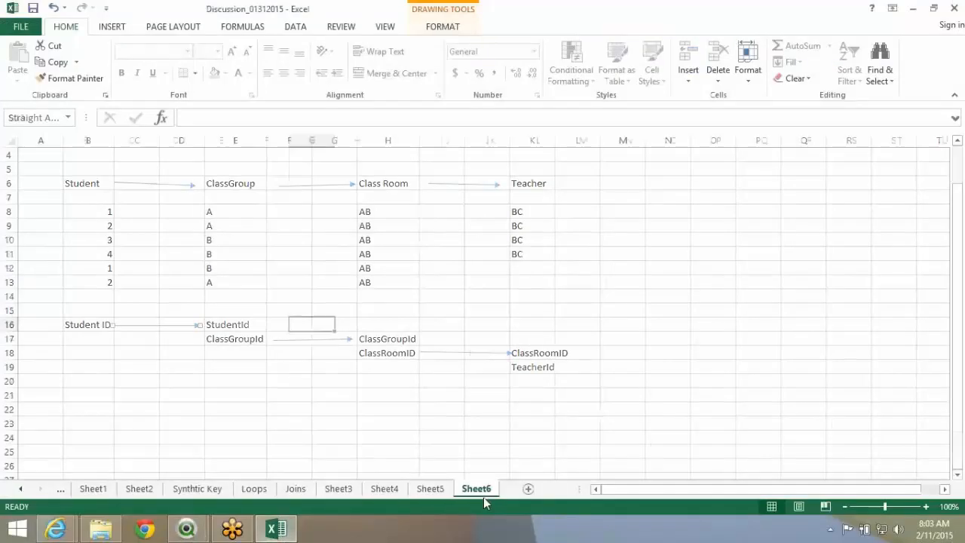
pyautogui.click(186, 212)
pyautogui.doubleClick(186, 212)
pyautogui.write('1')
pyautogui.press('Escape')
pyautogui.write('0-30')
pyautogui.press('Return')
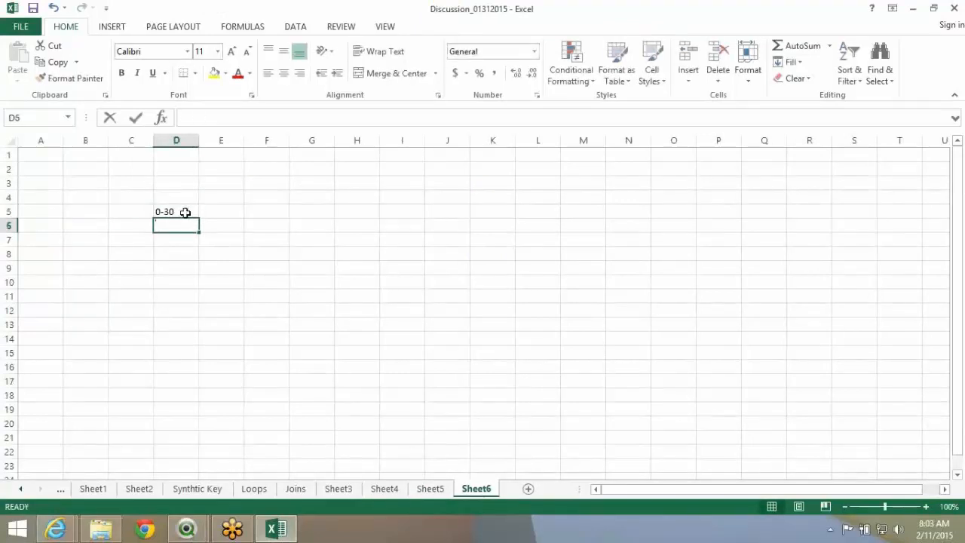
pyautogui.write('31-50')
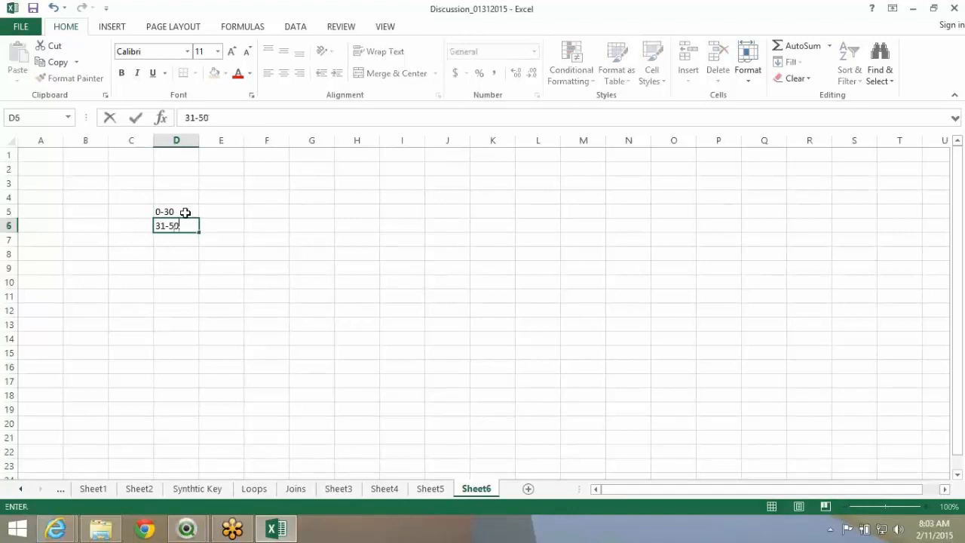
pyautogui.press('Return')
pyautogui.write('51-100')
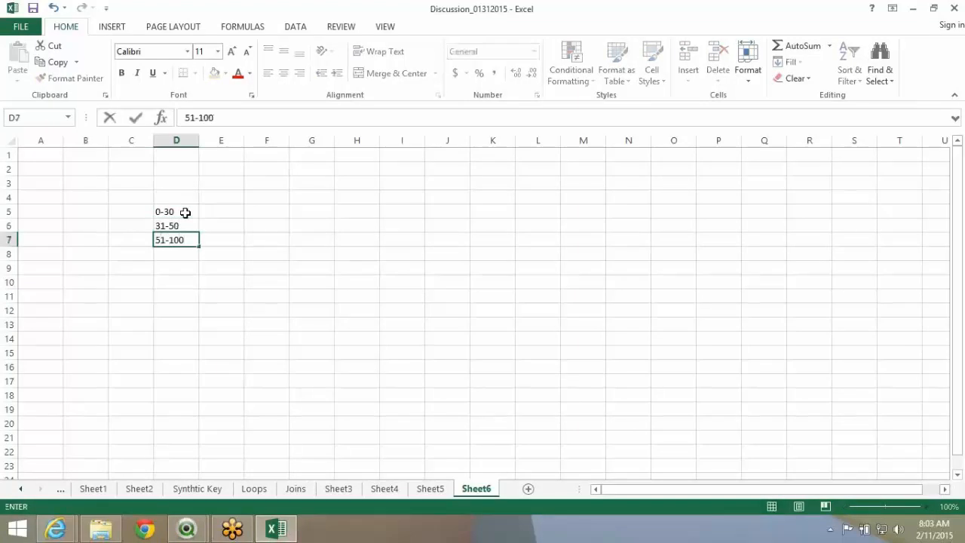
pyautogui.press('Return')
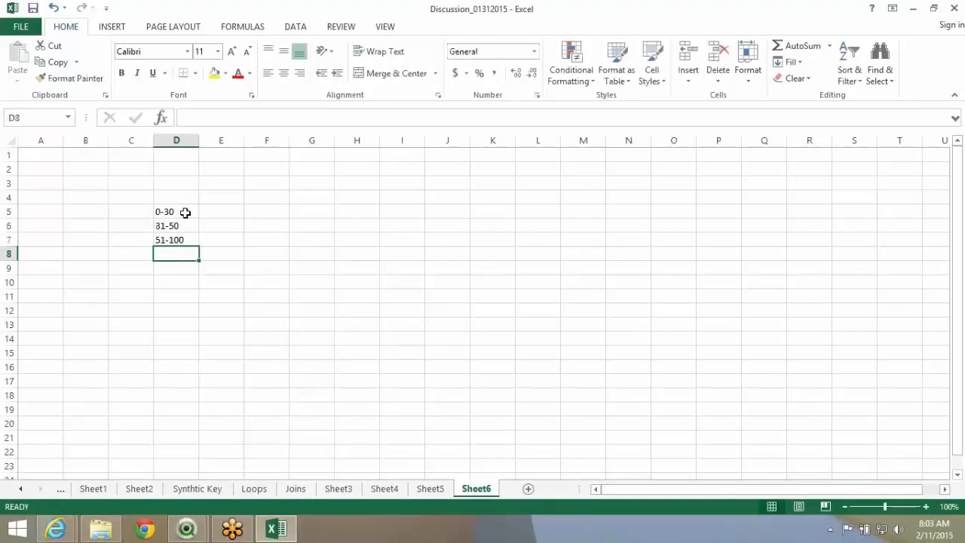
# - Change the range in D6 to 31-90 and D7 to 91-180, and add 180-500 in D8
pyautogui.press('Up')
pyautogui.press('Up')
pyautogui.press('F2')
pyautogui.press('BackSpace')
pyautogui.press('BackSpace')
pyautogui.write('90')
pyautogui.press('Return')
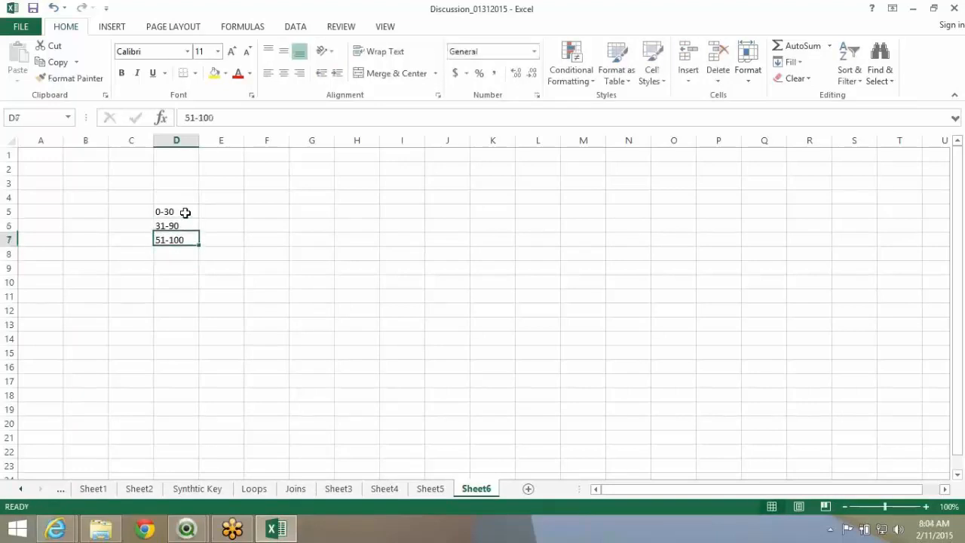
pyautogui.write('91-180')
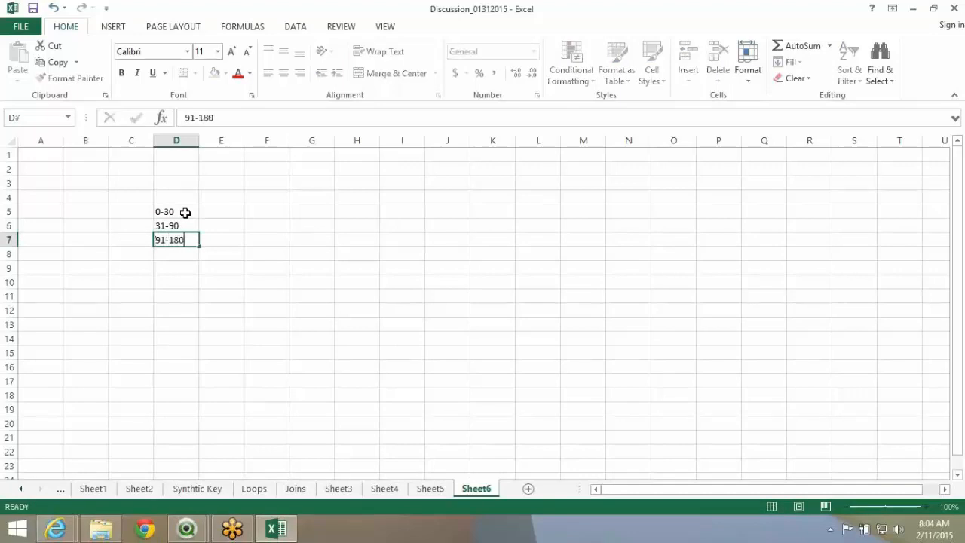
pyautogui.press('Return')
pyautogui.write('180')
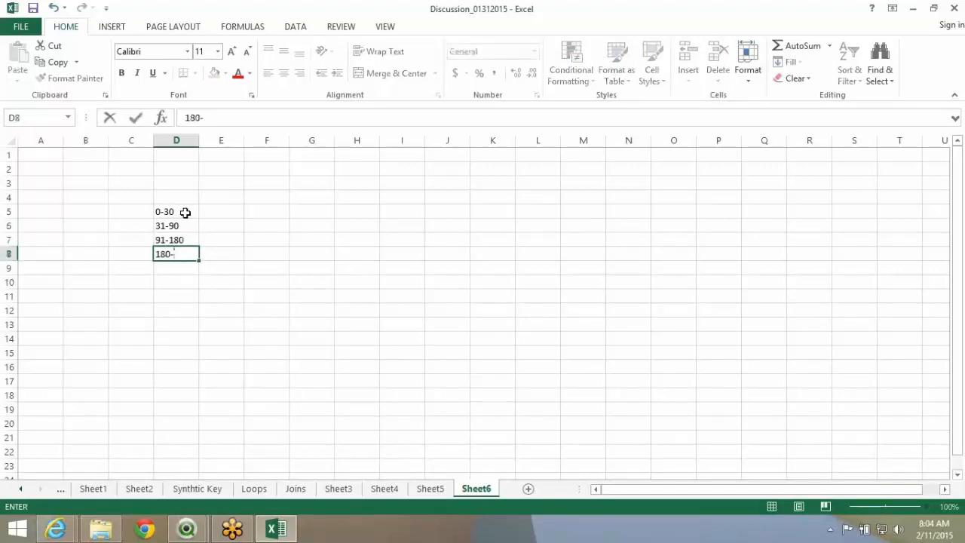
pyautogui.write('-500')
pyautogui.press('Return')
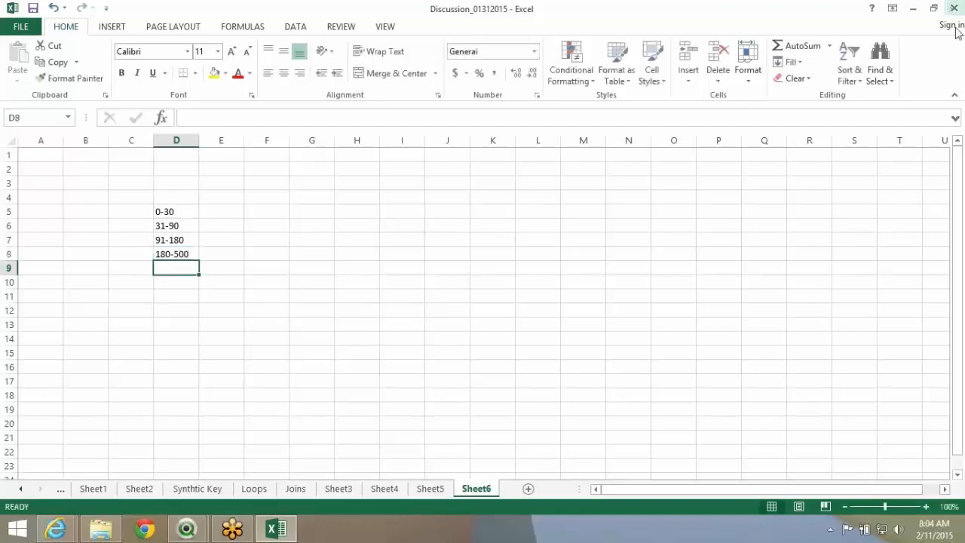
# - Compare the day ranges in the worksheet with the full list of DaysOpen values in QlikView
pyautogui.click(960, 57)
pyautogui.click(705, 110)
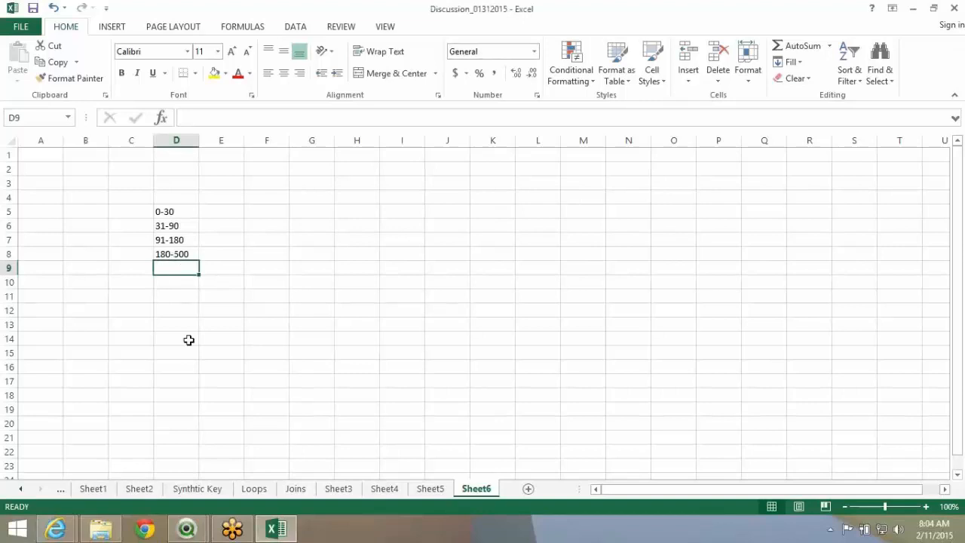
pyautogui.moveTo(189, 215); pyautogui.dragTo(188, 254)
pyautogui.hotkey('alt', 'Tab')
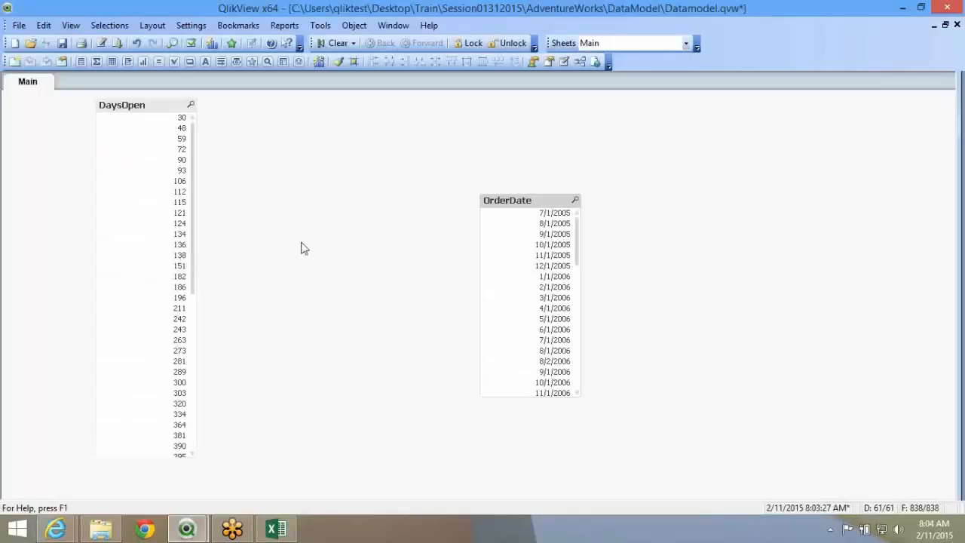
pyautogui.hotkey('alt', 'Tab')
pyautogui.hotkey('alt', 'Tab')
pyautogui.moveTo(191, 128); pyautogui.dragTo(193, 356)
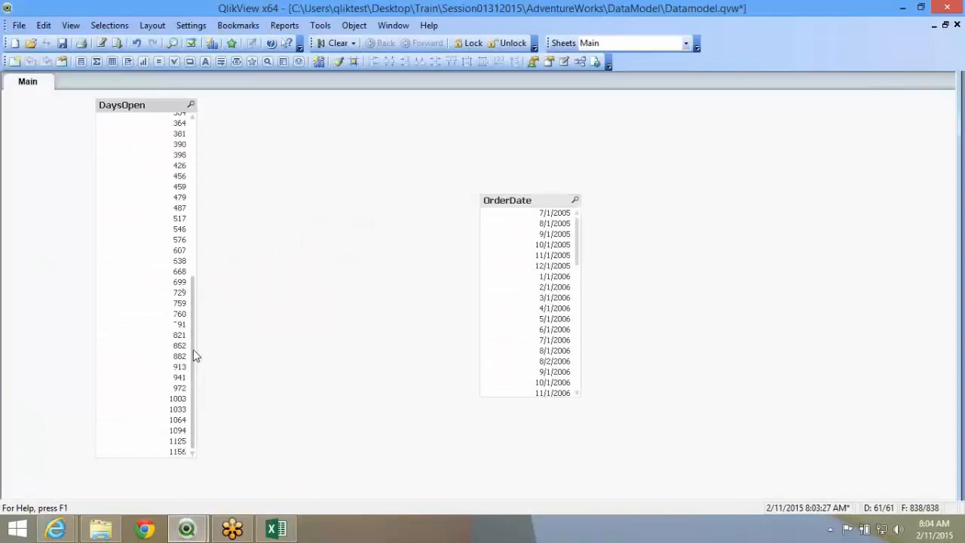
pyautogui.hotkey('alt', 'Tab')
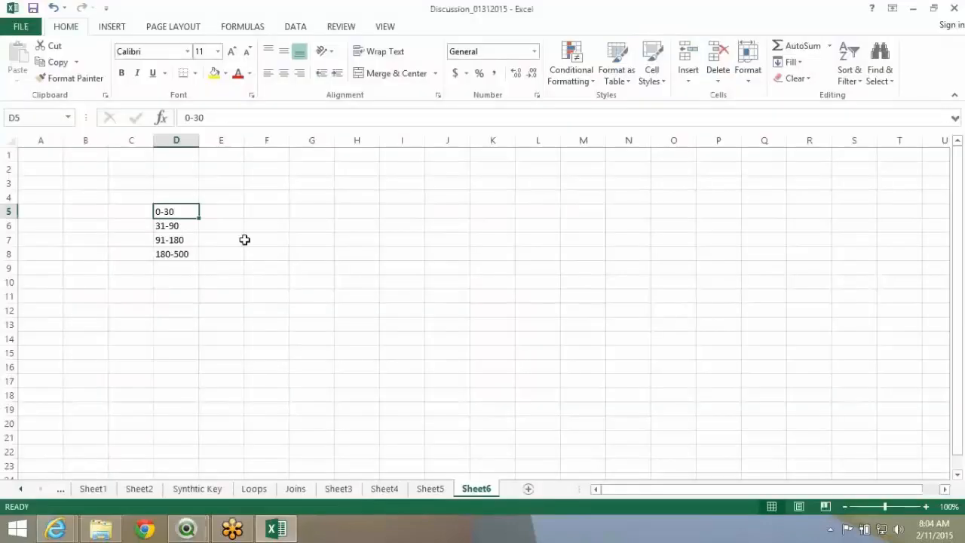
# - Enter >500 in D9 as the last day range
pyautogui.click(170, 269)
pyautogui.write('5001-')
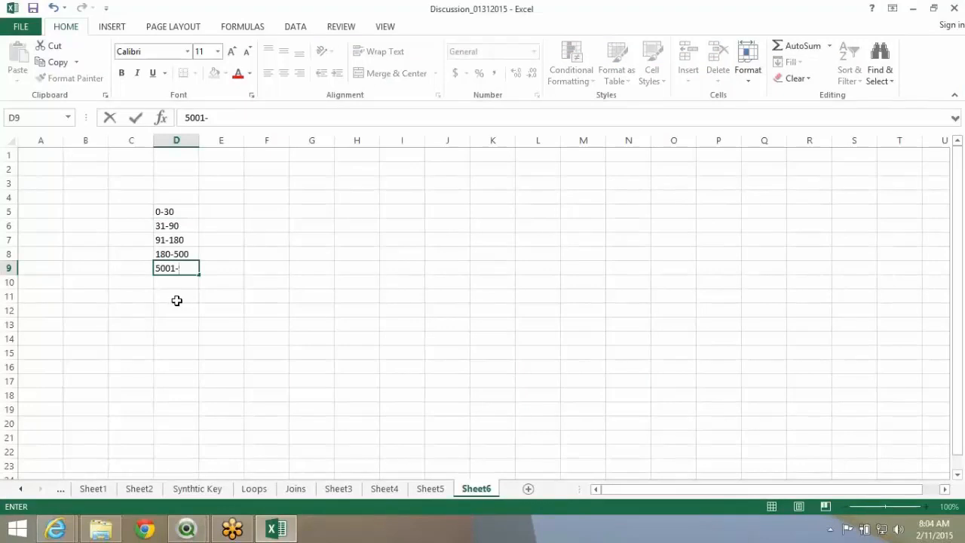
pyautogui.press('Left')
pyautogui.press('Left')
pyautogui.press('Right')
pyautogui.press('Right')
pyautogui.press('Right')
pyautogui.press('Left')
pyautogui.press('F2')
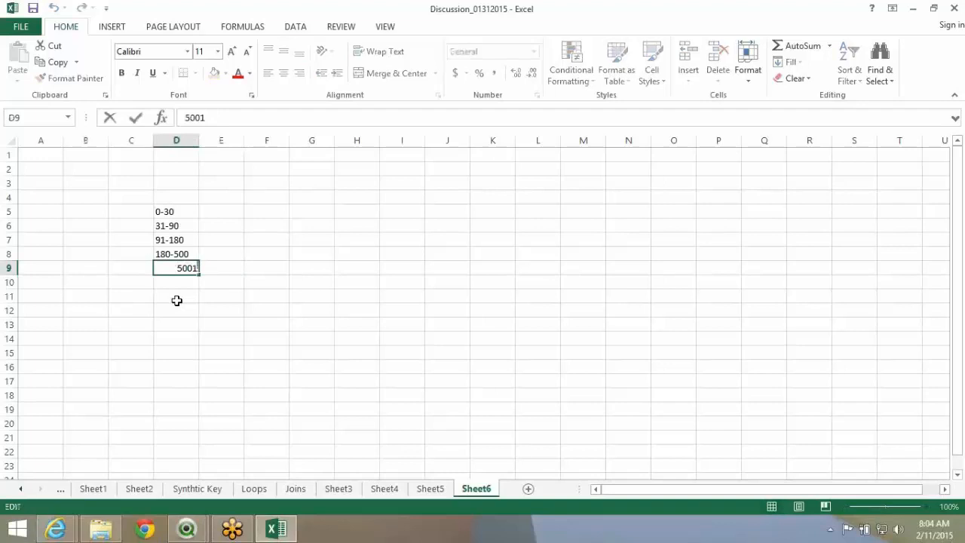
pyautogui.write('>')
pyautogui.press('BackSpace')
pyautogui.press('Return')
pyautogui.press('Up')
pyautogui.press('Up')
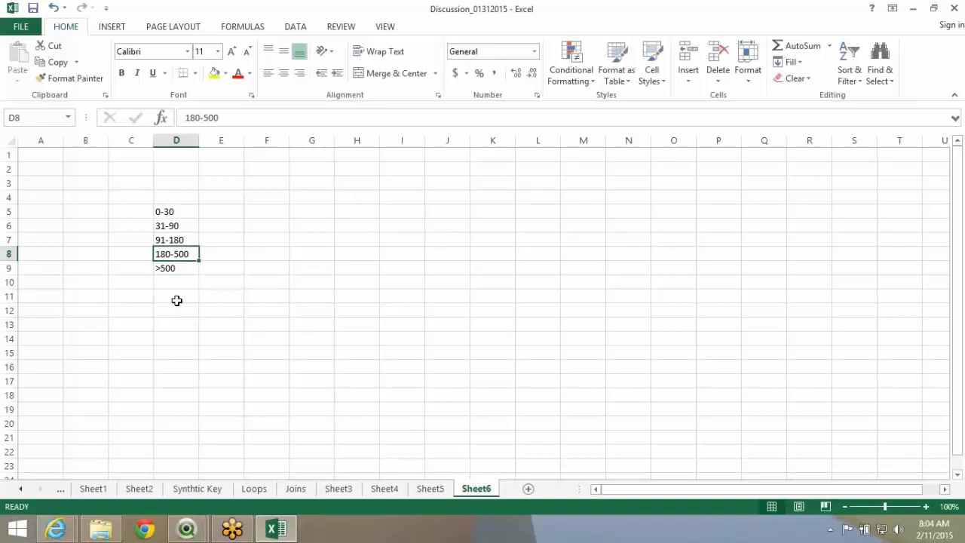
# - Check the day ranges against the DaysOpen values again and open the load script in QlikView
pyautogui.hotkey('alt', 'Tab')
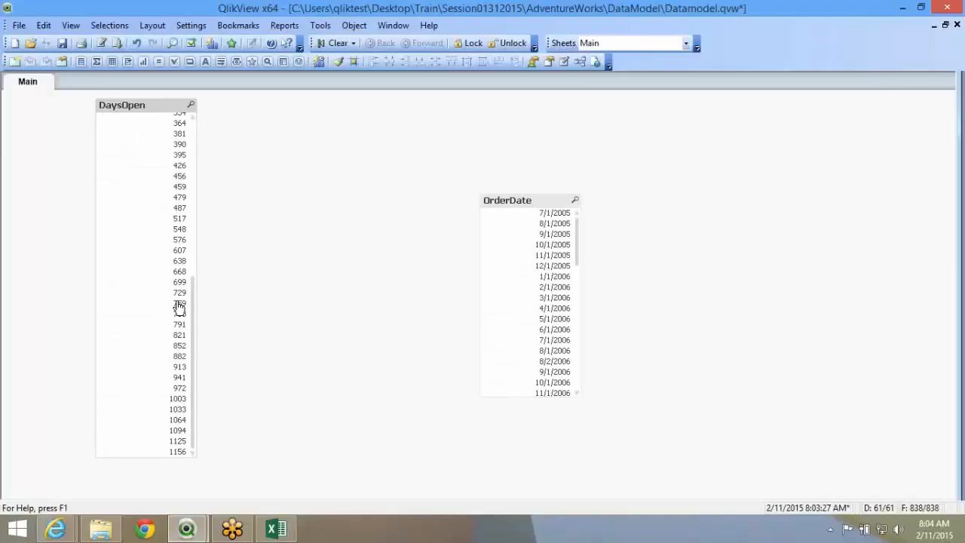
pyautogui.hotkey('alt', 'Tab')
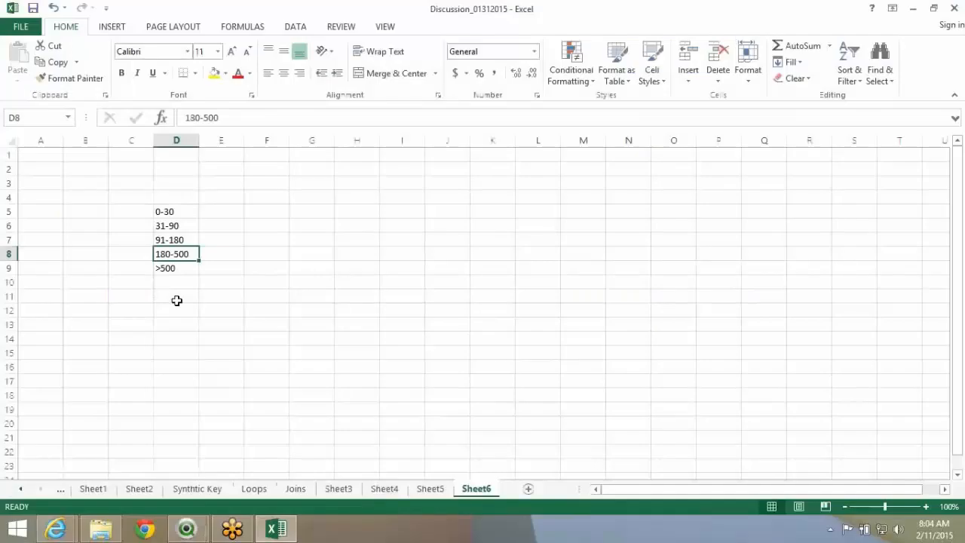
pyautogui.hotkey('alt', 'Tab')
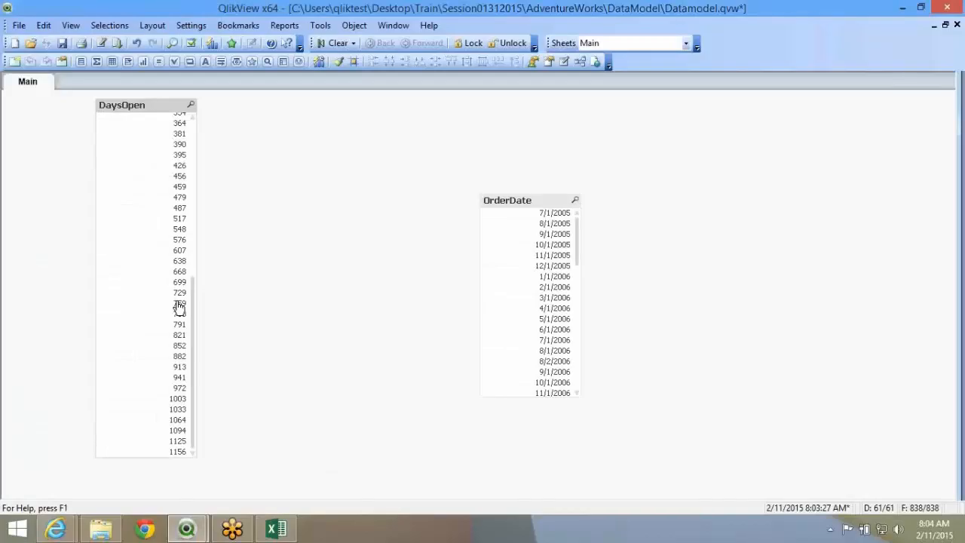
pyautogui.hotkey('alt', 'Tab')
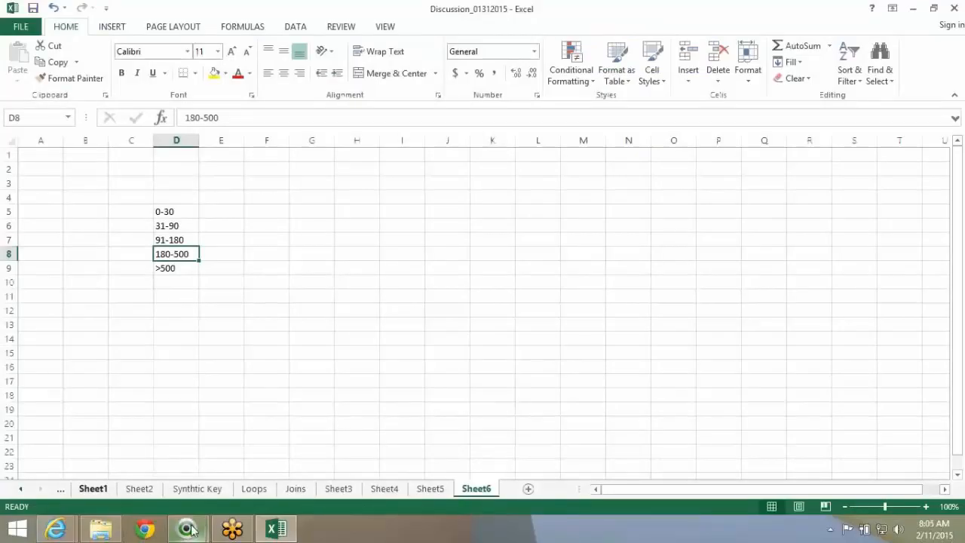
pyautogui.hotkey('alt', 'Tab')
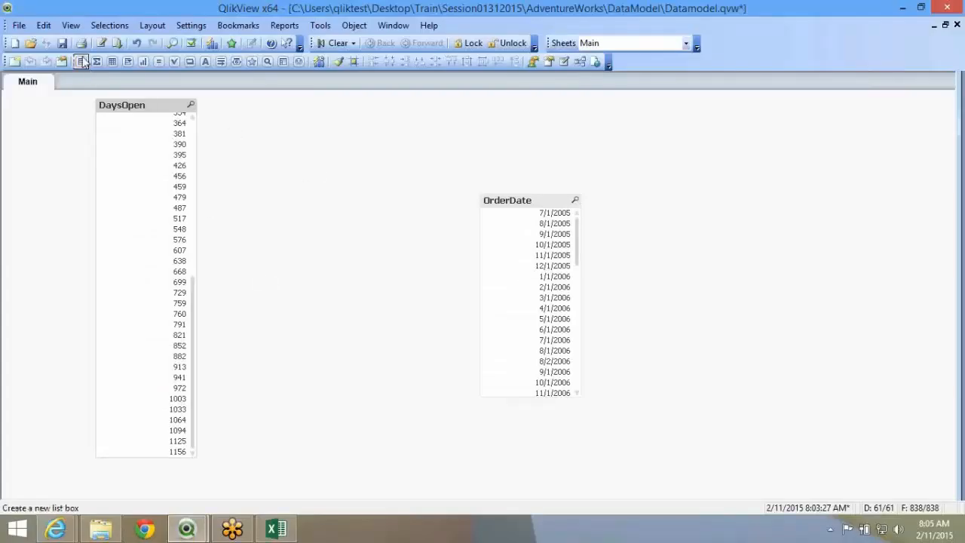
pyautogui.click(101, 43)
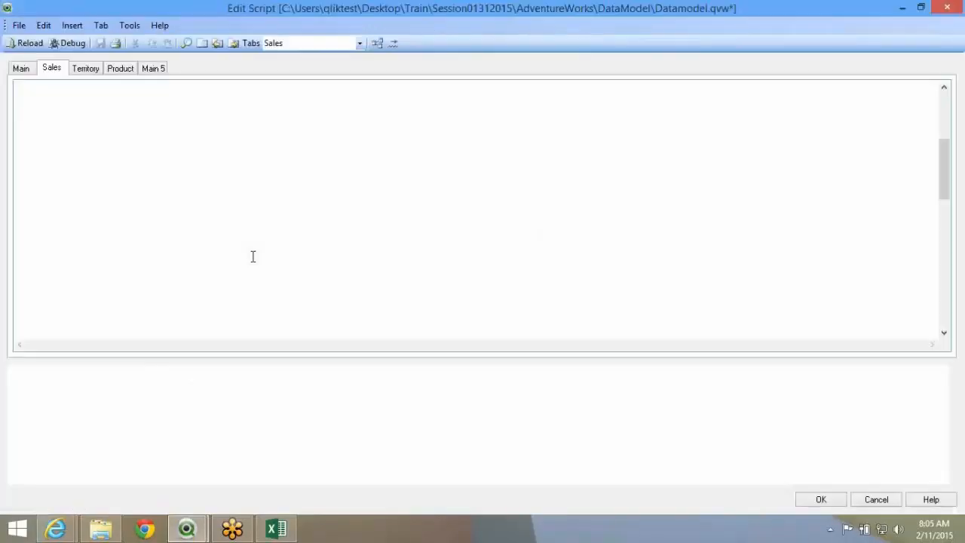
pyautogui.doubleClick(262, 193)
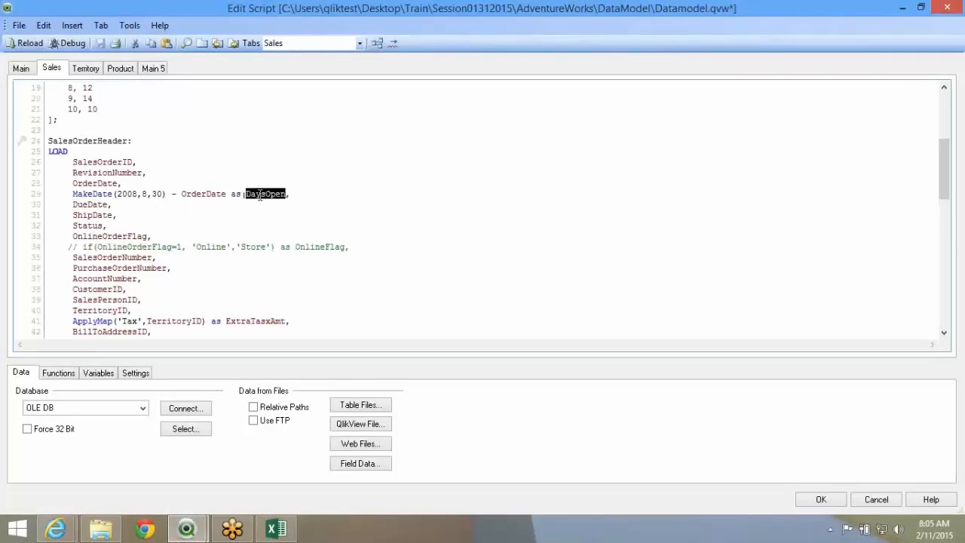
pyautogui.click(291, 198)
pyautogui.press('Return')
pyautogui.write('i')
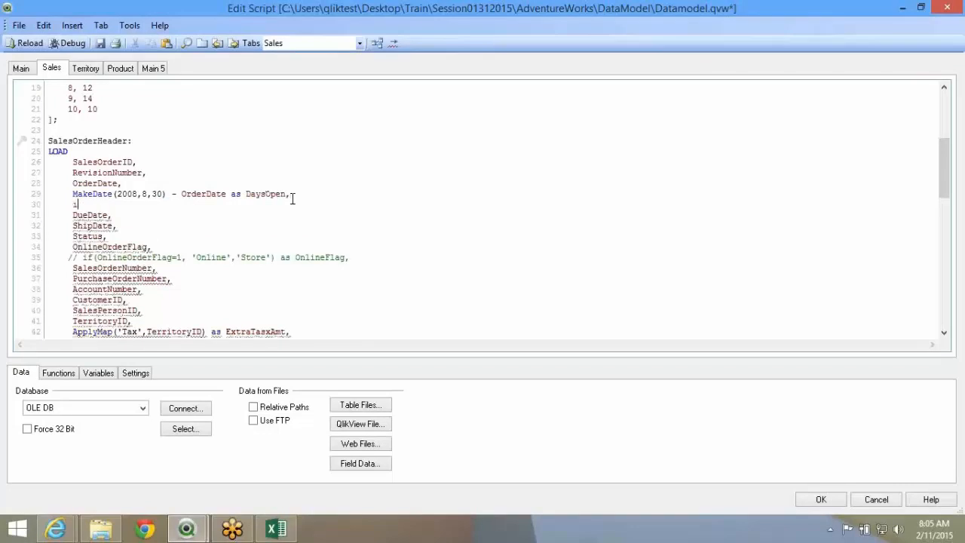
pyautogui.write('f(DaysOpen>1')
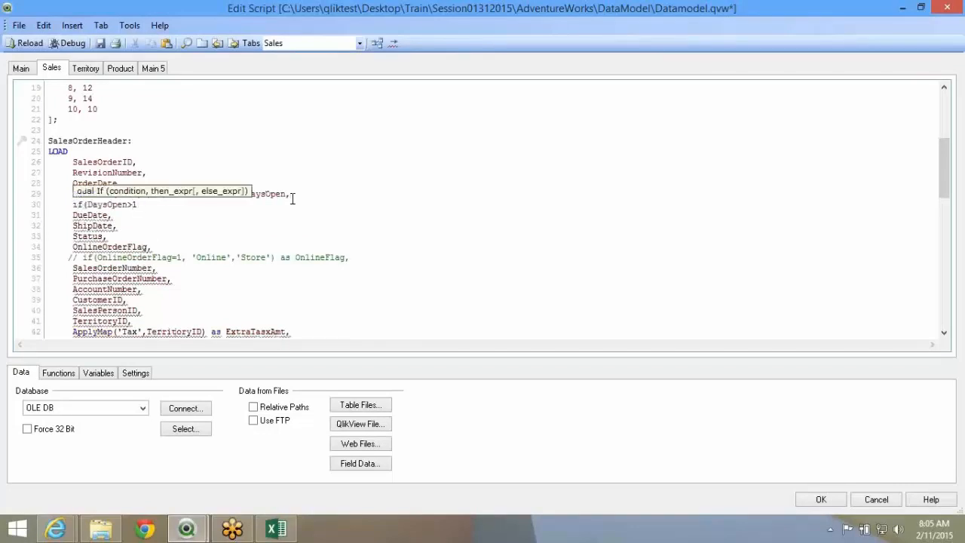
pyautogui.press('BackSpace')
pyautogui.write('550,')
pyautogui.hotkey('shift', 'Home')
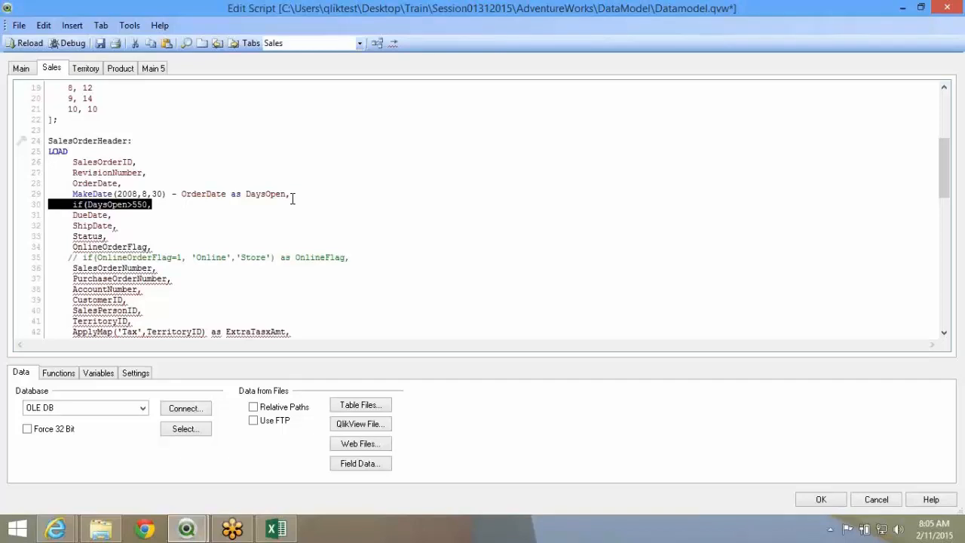
pyautogui.press('Delete')
pyautogui.press('Delete')
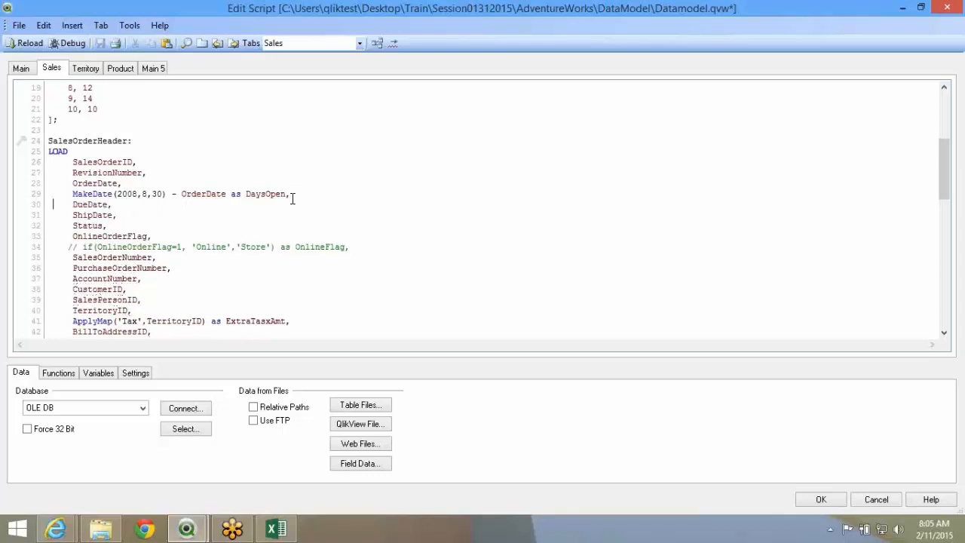
# - Delete the commented-out SalesOrderHeader resident load block below the Drop Table Temp statement
pyautogui.scroll(-12, 295, 176)
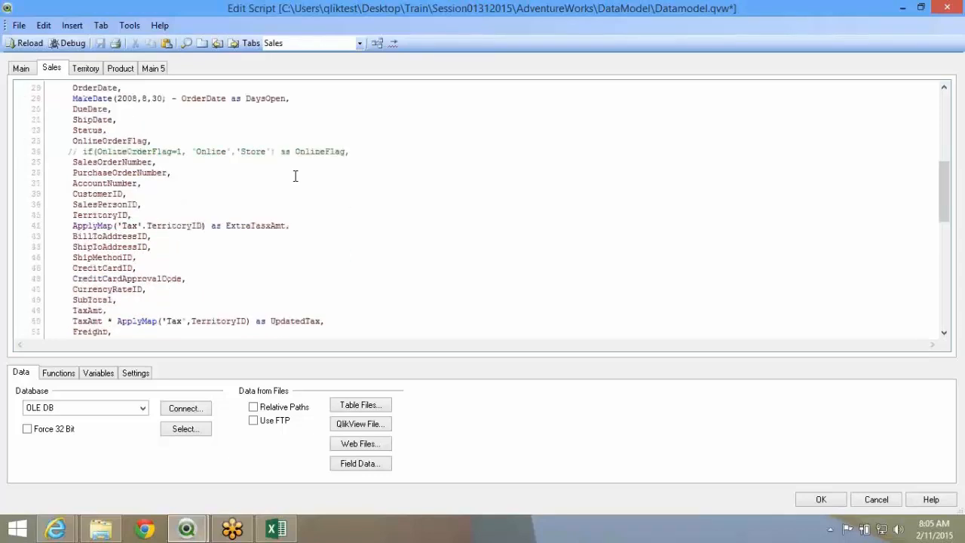
pyautogui.moveTo(222, 258); pyautogui.dragTo(54, 206)
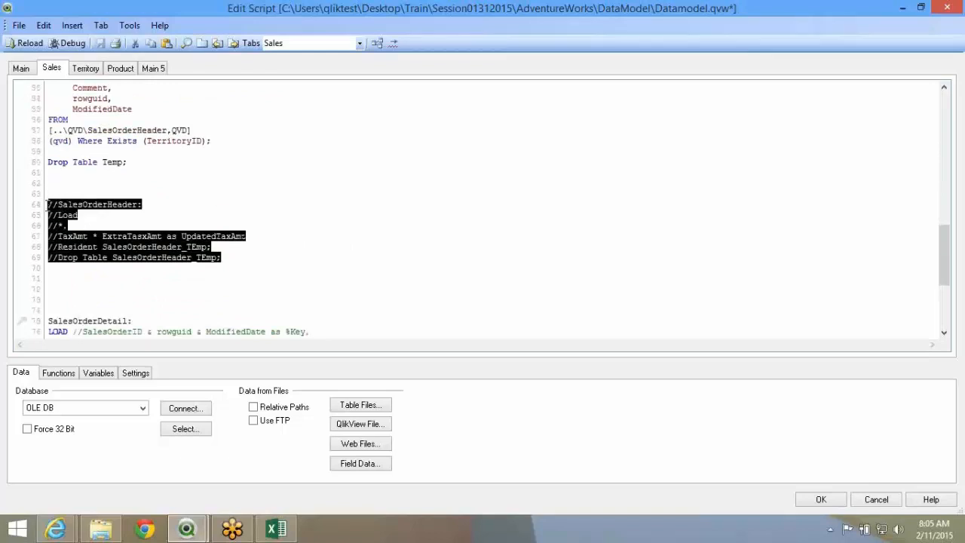
pyautogui.press('Delete')
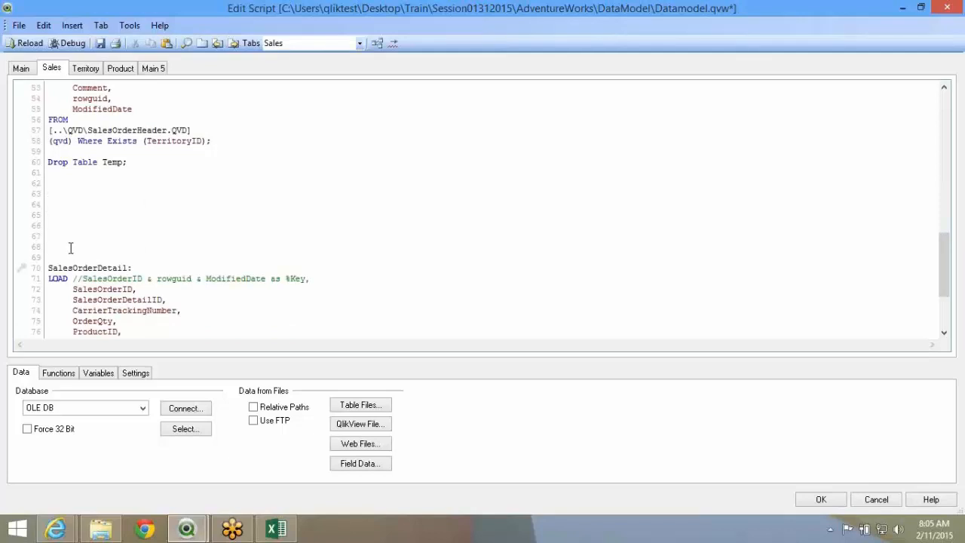
# - Switch to the Excel workbook and enter the header Description in D4 above the day ranges
pyautogui.hotkey('alt', 'Tab')
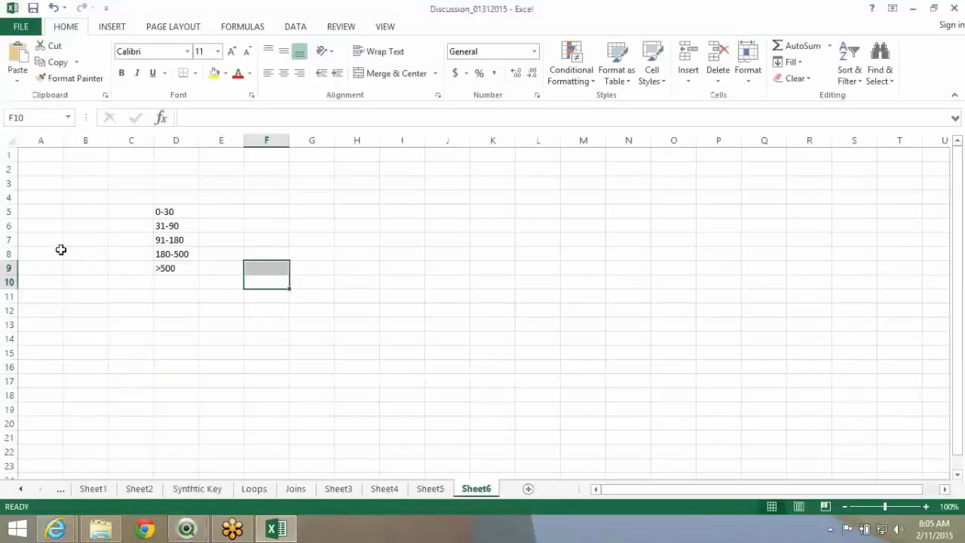
pyautogui.click(187, 211)
pyautogui.click(188, 197)
pyautogui.write('Des')
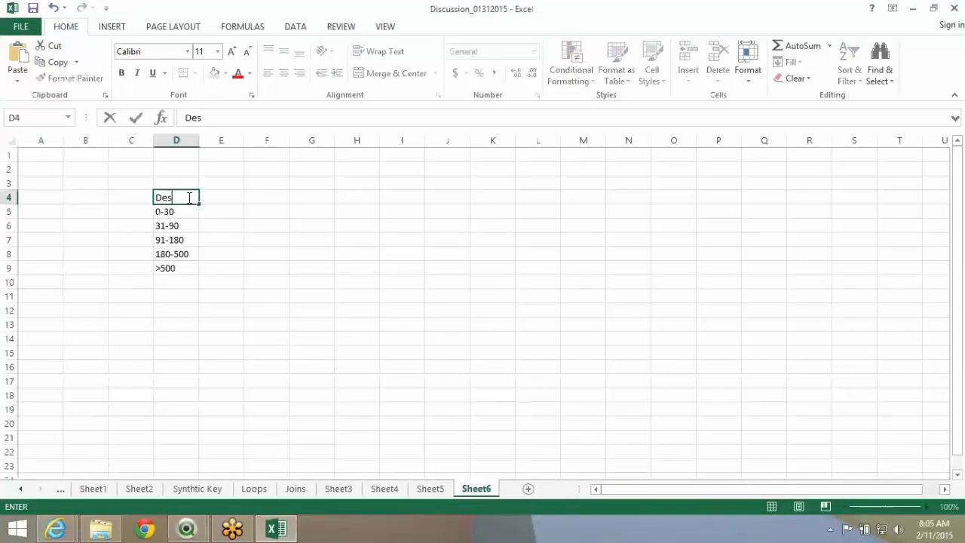
pyautogui.write('cription')
pyautogui.press('Return')
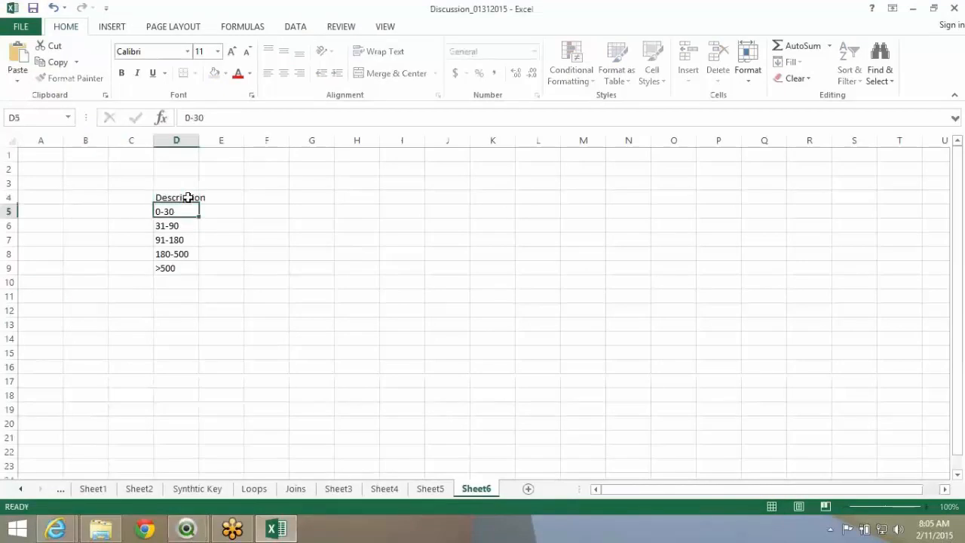
# - Widen the Description column to fit its contents
pyautogui.doubleClick(200, 143)
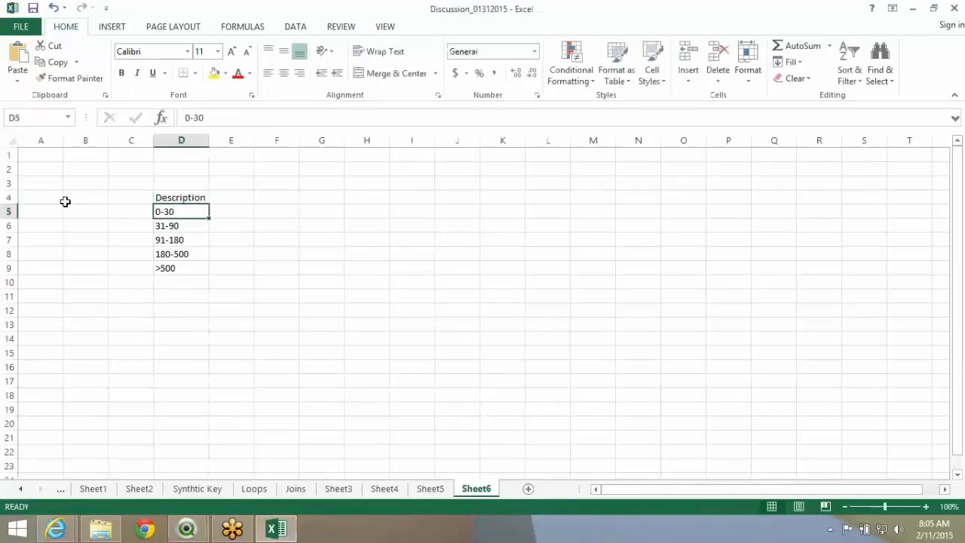
pyautogui.click(67, 201)
pyautogui.write('StartDate')
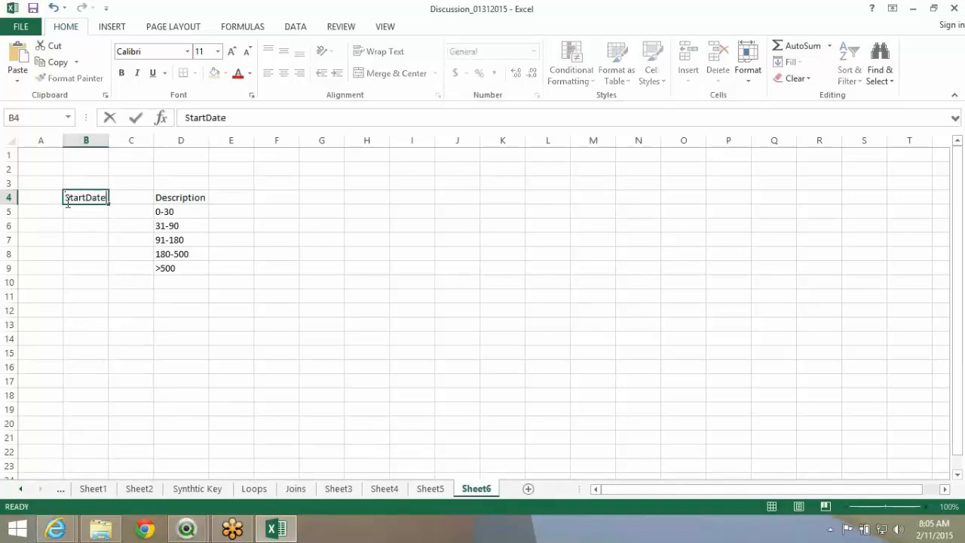
pyautogui.press('Tab')
pyautogui.write('End')
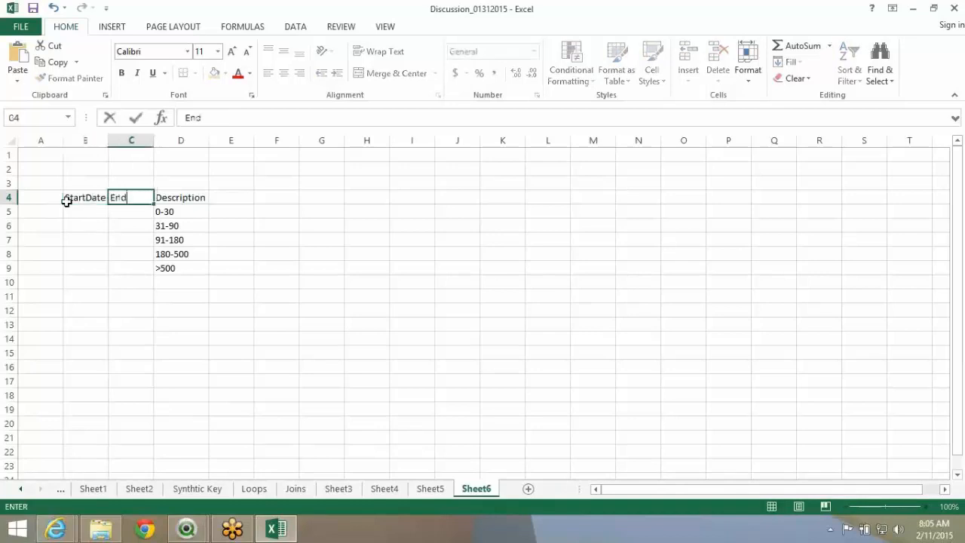
pyautogui.press('Escape')
# - Enter the headers Start in cell B4 and End in cell C4, beside the Description header
pyautogui.click(67, 201)
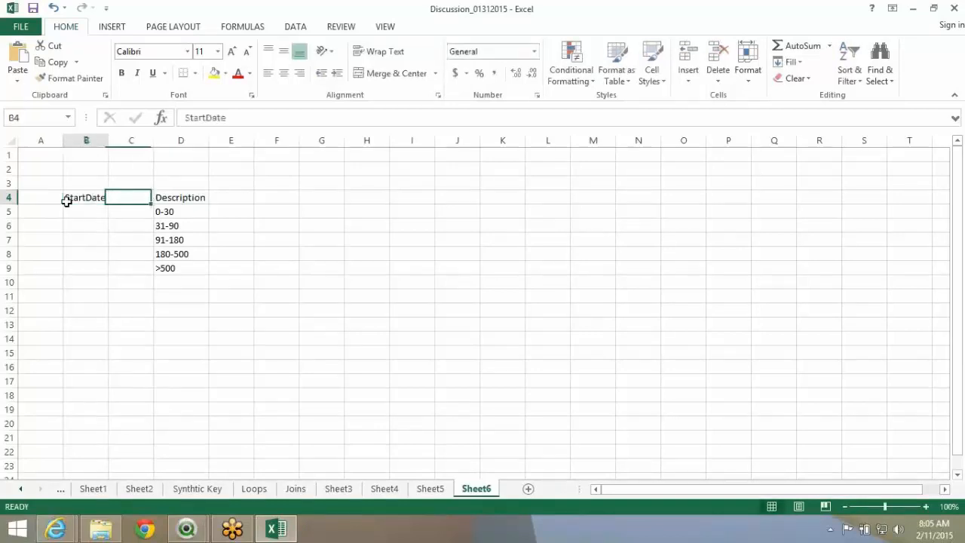
pyautogui.write('Start')
pyautogui.press('Tab')
pyautogui.write('End')
pyautogui.press('Return')
# - Fill the Start and End values for the first two ranges: 0 and 30 in row 5, 31 and 90 in row 6
pyautogui.write('0')
pyautogui.press('Tab')
pyautogui.write('20')
pyautogui.press('BackSpace')
pyautogui.press('BackSpace')
pyautogui.write('30')
pyautogui.press('Return')
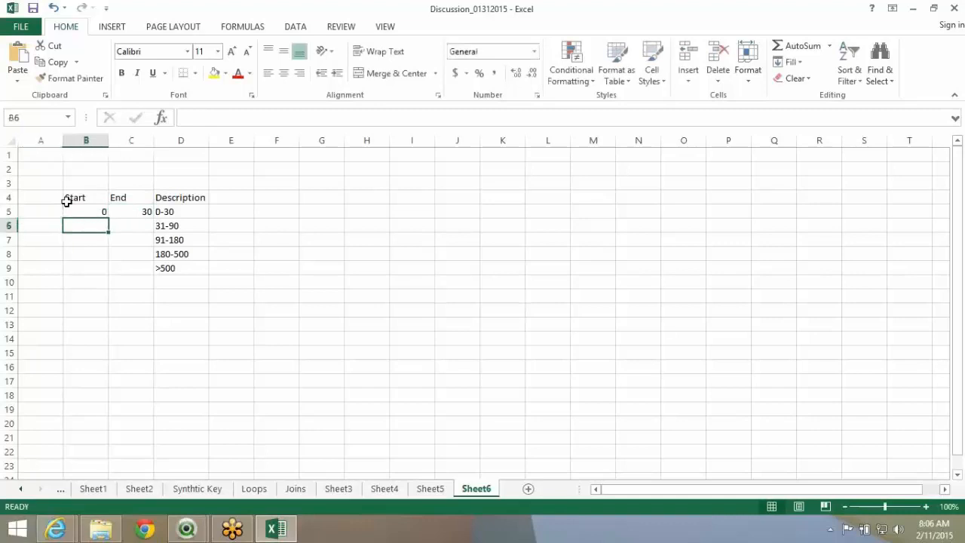
pyautogui.write('31')
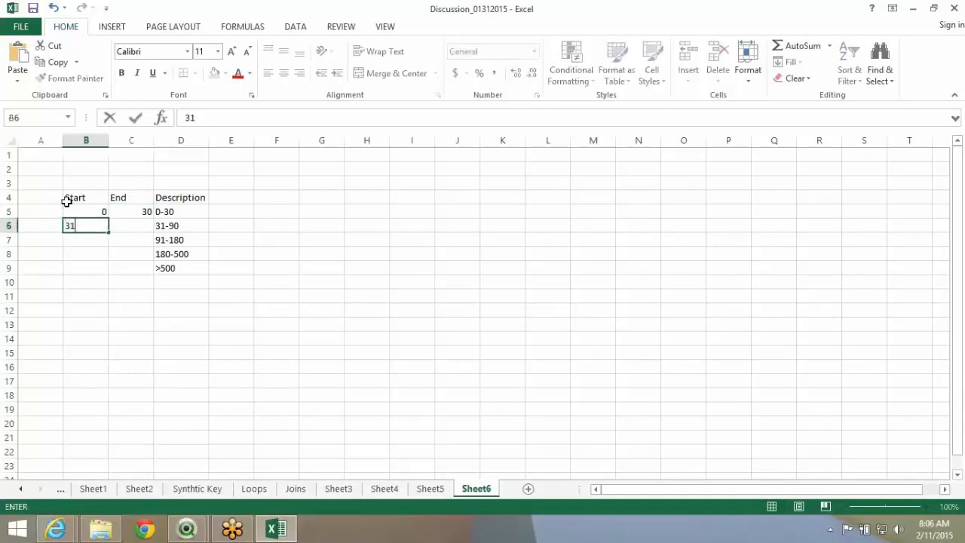
pyautogui.press('Tab')
pyautogui.write('90')
pyautogui.press('Return')
# - Fill the Start and End values of the remaining ranges: 91 and 180, 180 and 500, 500 and 100000 in rows 7 to 9
pyautogui.write('91')
pyautogui.press('Tab')
pyautogui.write('180')
pyautogui.press('Return')
pyautogui.write('180')
pyautogui.press('Tab')
pyautogui.write('500')
pyautogui.press('Return')
pyautogui.write('500')
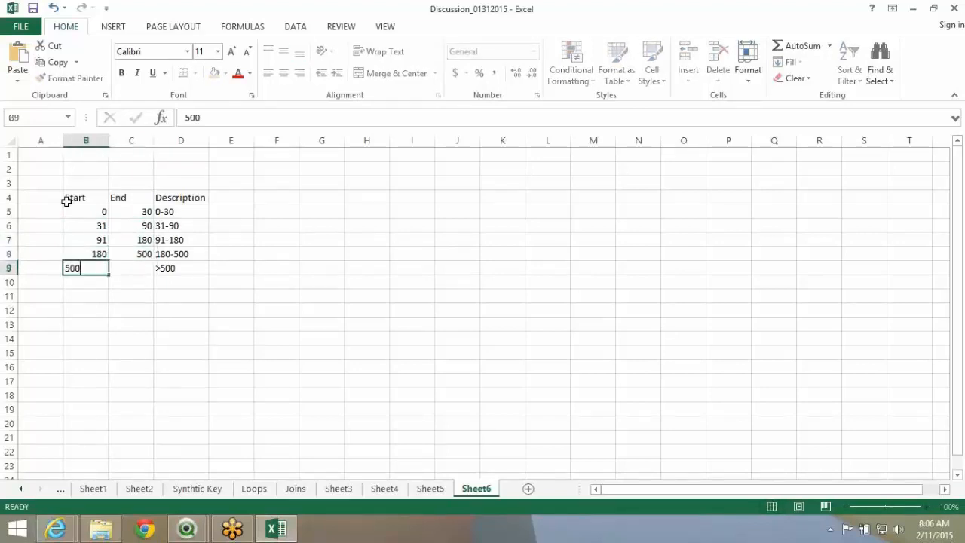
pyautogui.press('Tab')
pyautogui.write('100000')
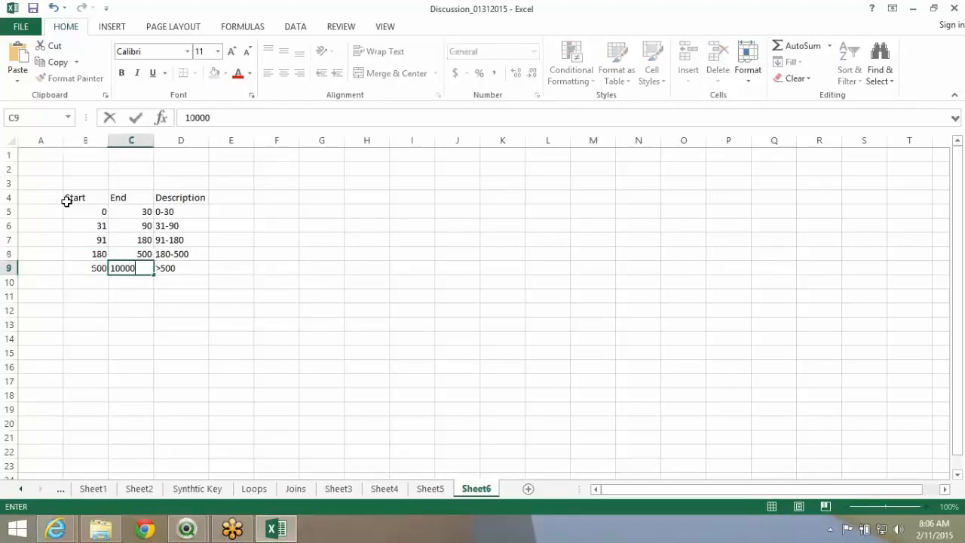
pyautogui.press('Return')
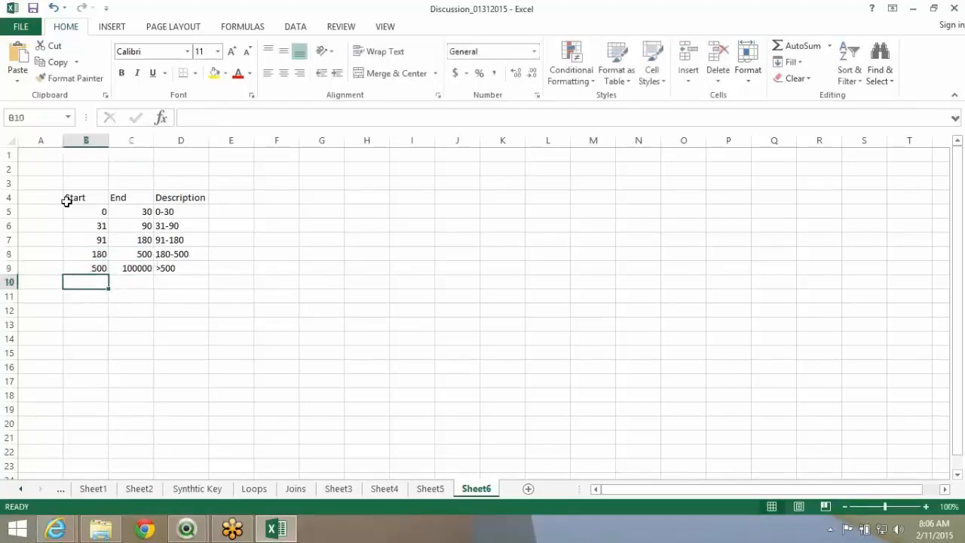
# - Copy the interval table in B4:D9, including its Start, End and Description headers
pyautogui.click(67, 200)
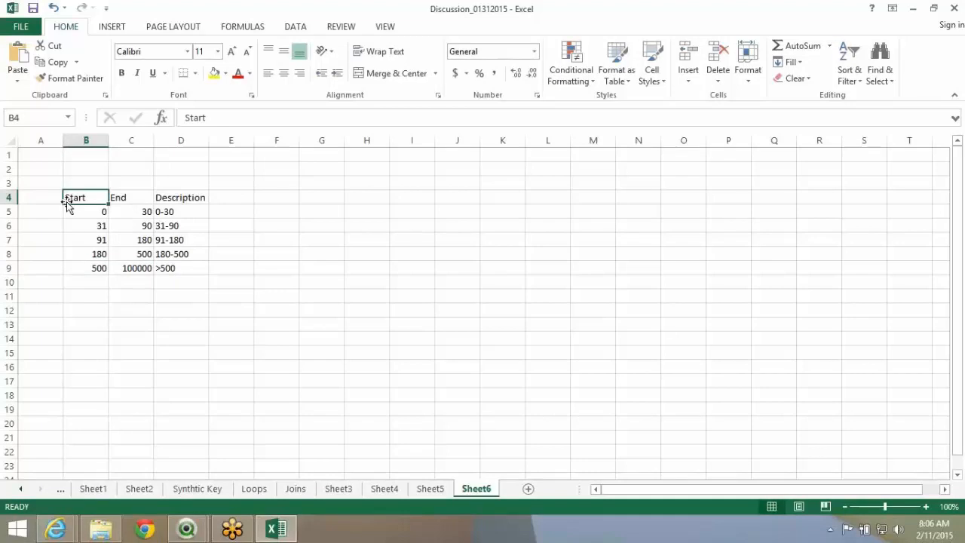
pyautogui.click(119, 295)
pyautogui.moveTo(177, 269); pyautogui.dragTo(82, 198)
pyautogui.rightClick(82, 199)
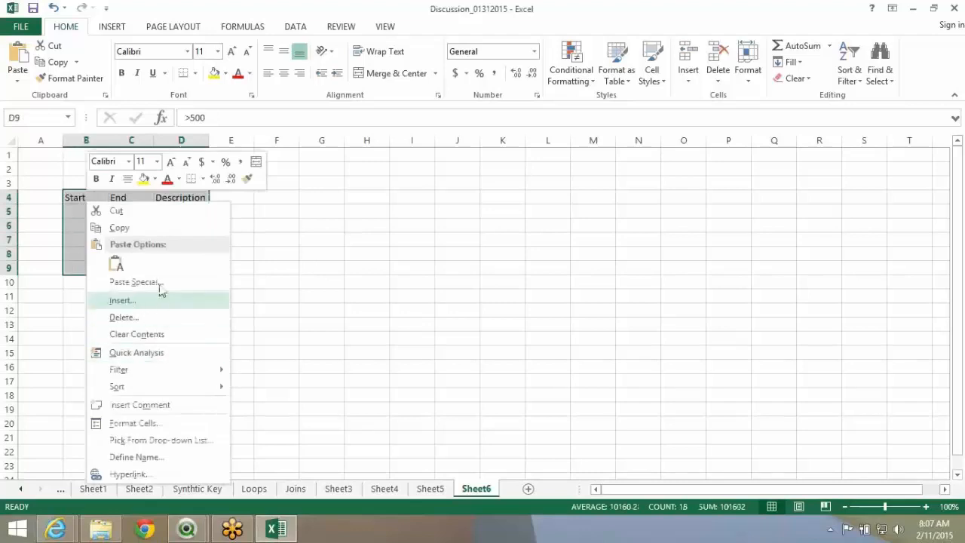
pyautogui.click(150, 230)
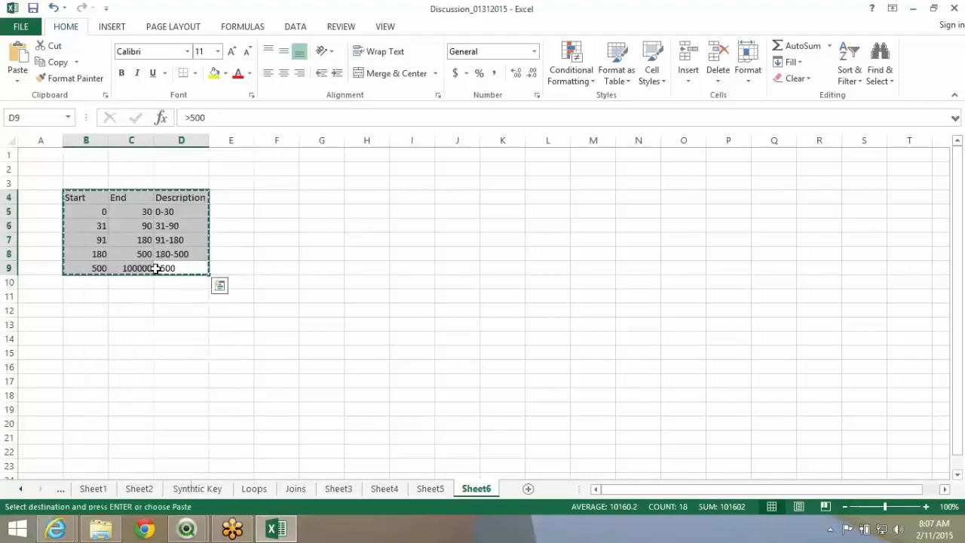
# - Switch to the QlikView script editor and insert an inline load below Drop Table Temp, filled with the copied interval table
pyautogui.click(188, 526)
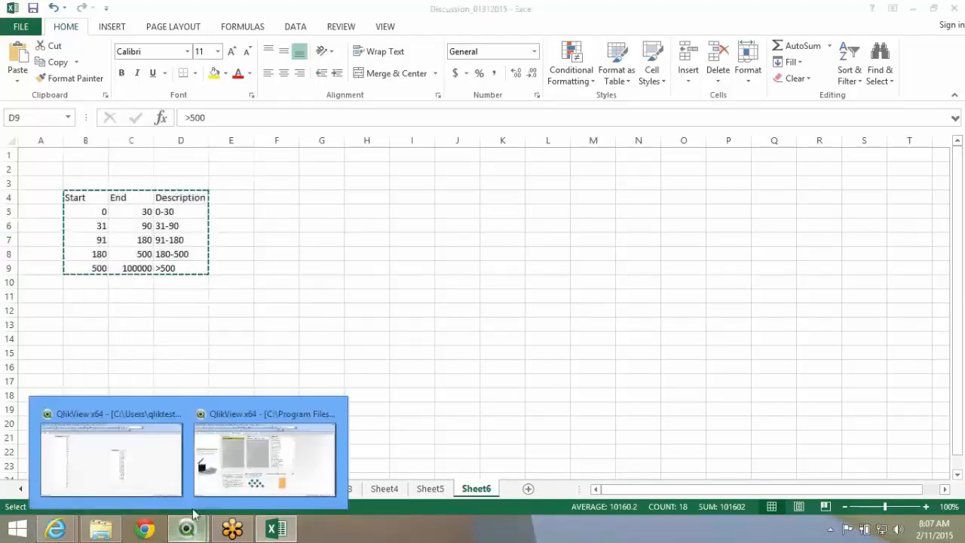
pyautogui.click(201, 483)
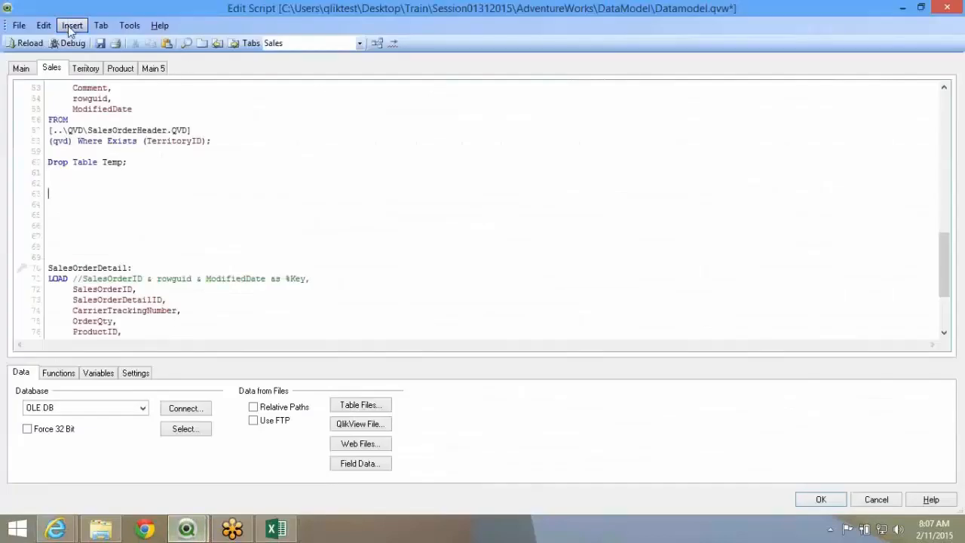
pyautogui.click(72, 26)
pyautogui.moveTo(173, 135)
pyautogui.click(243, 157)
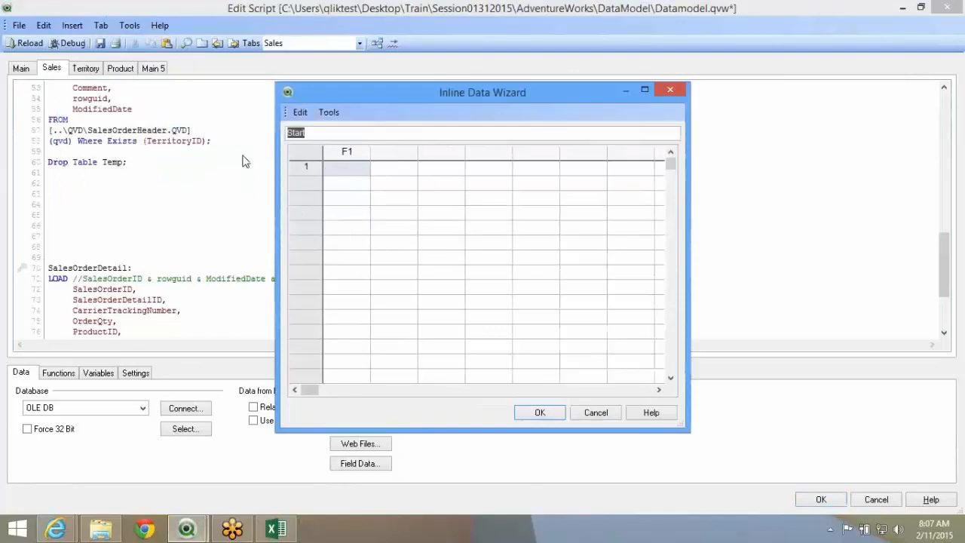
pyautogui.hotkey('ctrl', 'v')
pyautogui.press('Down')
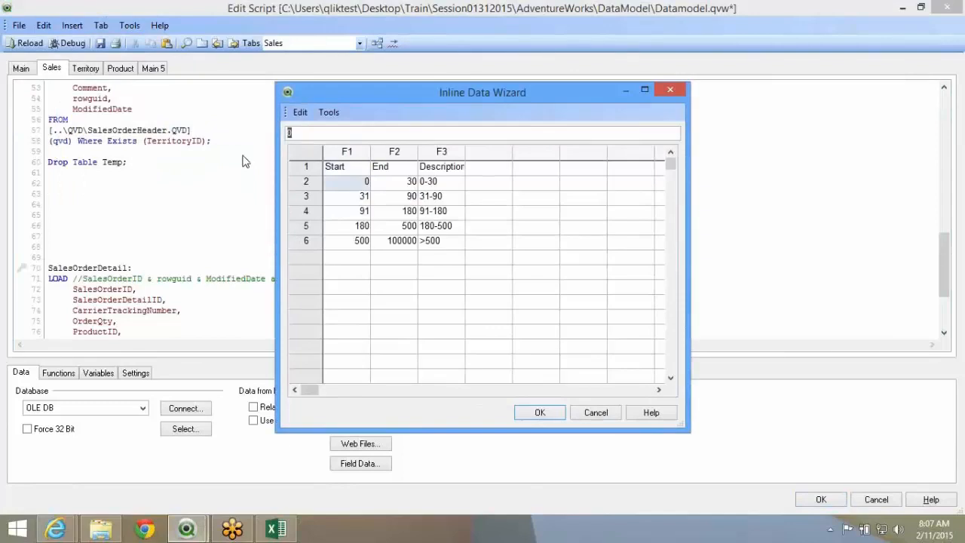
pyautogui.click(540, 412)
# - Remove the F1, F2, F3 line so that Start, End, Description becomes the inline table's header row
pyautogui.moveTo(64, 204); pyautogui.dragTo(129, 208)
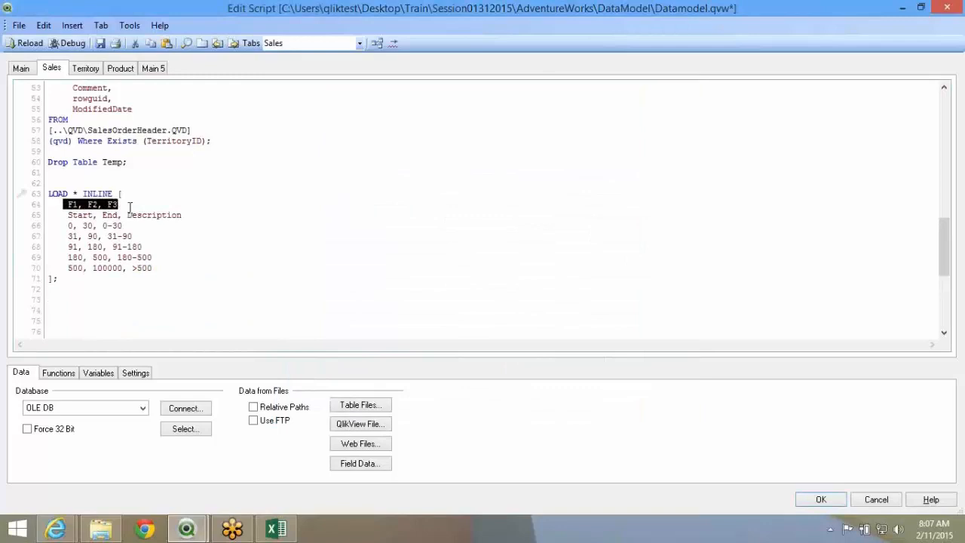
pyautogui.press('Delete')
pyautogui.press('Delete')
pyautogui.press('Delete')
pyautogui.press('Delete')
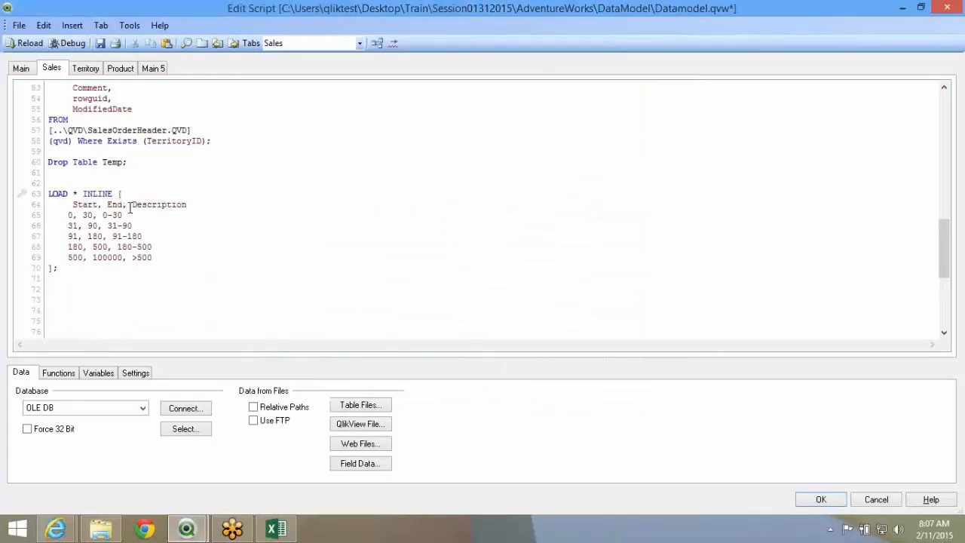
# - Label the inline load as IntervalDesc on the line above it
pyautogui.click(78, 183)
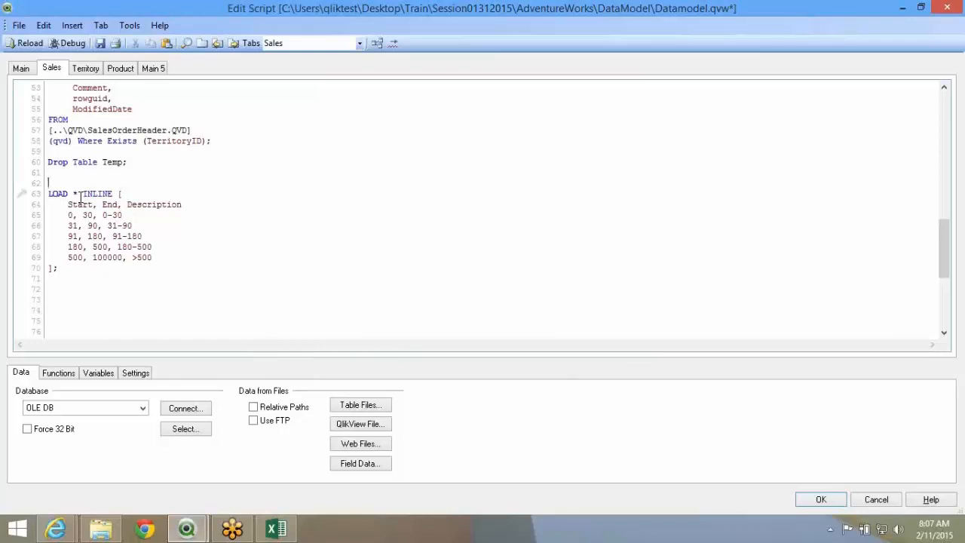
pyautogui.write('Inte')
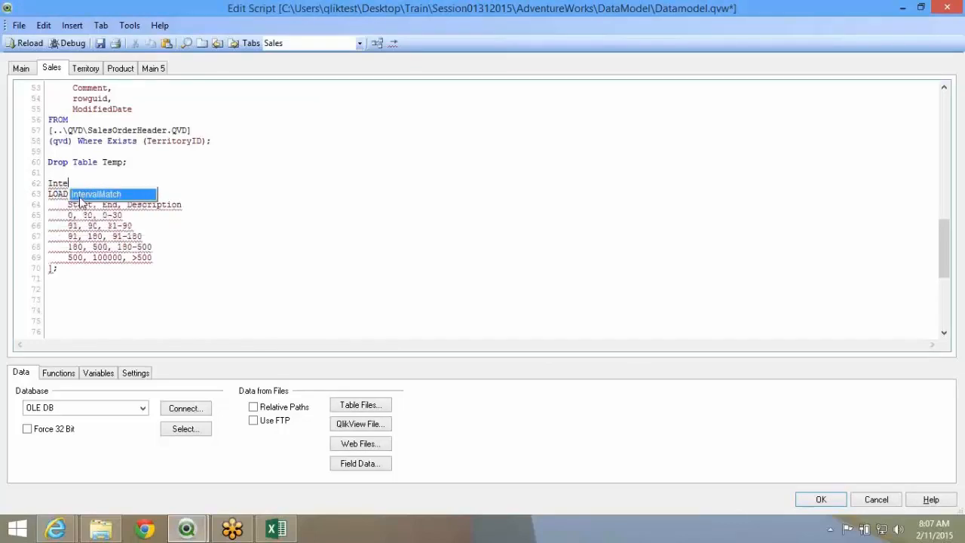
pyautogui.write('rval')
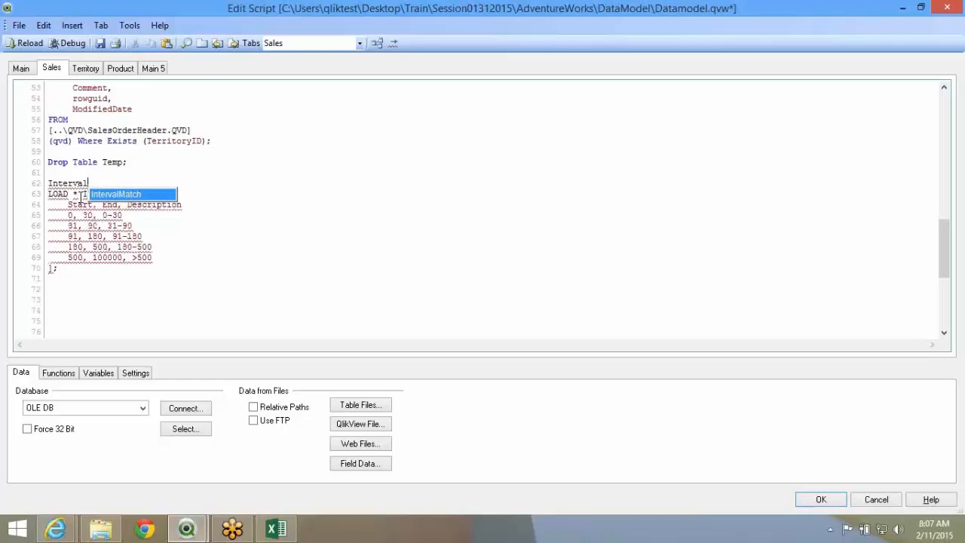
pyautogui.write('Desc:')
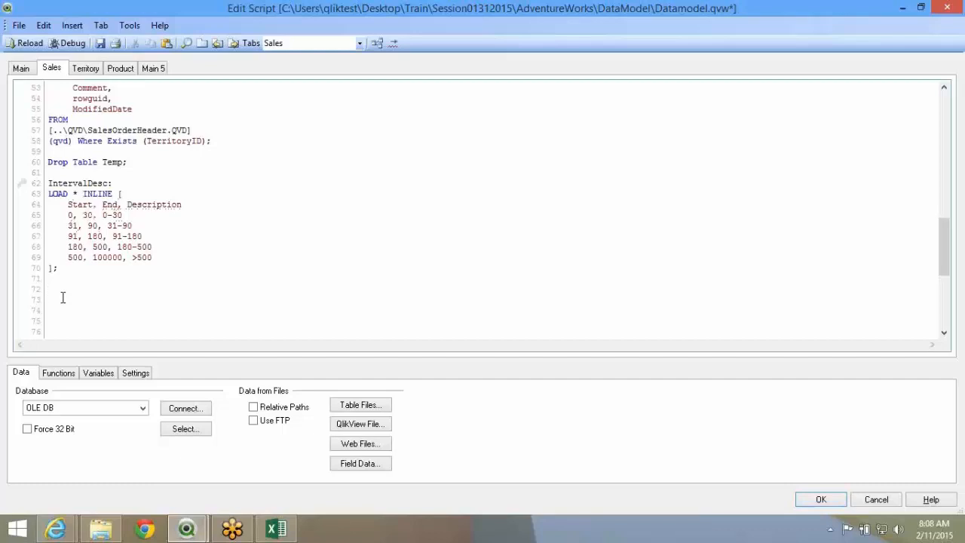
# - Below the inline table, add Left Join and IntervalMatch(DaysOpen) on separate lines, copying the field name from the SalesOrderHeader load
pyautogui.write('Let JoinInte')
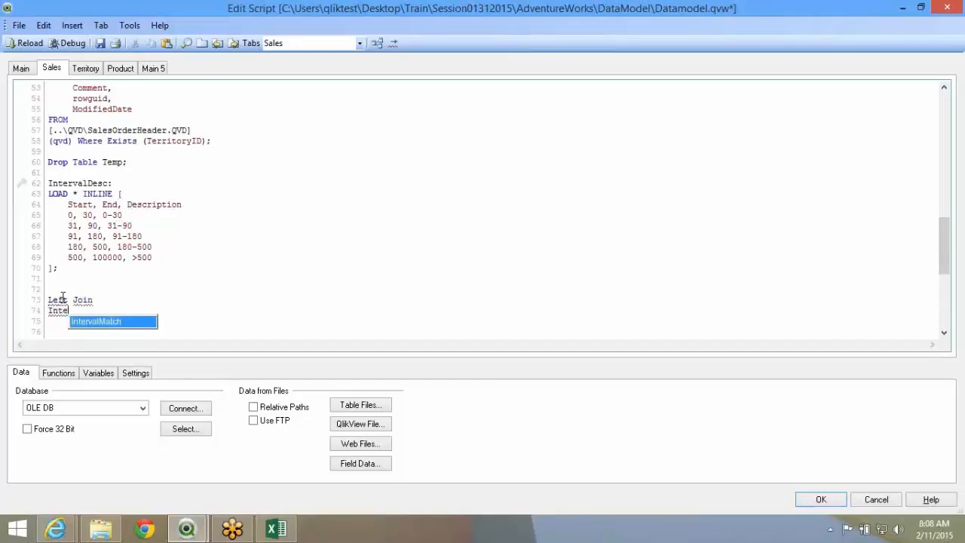
pyautogui.press('Return')
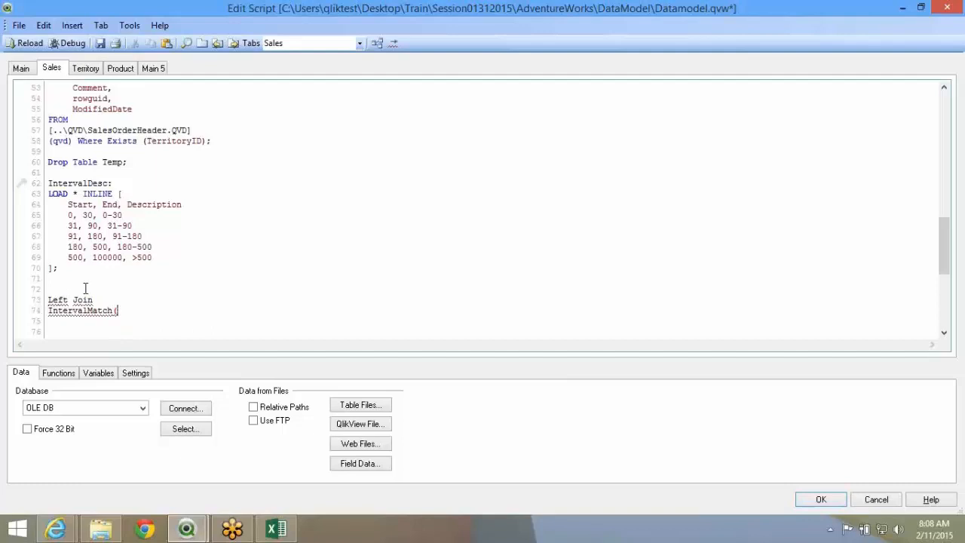
pyautogui.scroll(1, 229, 241)
pyautogui.scroll(1, 229, 241)
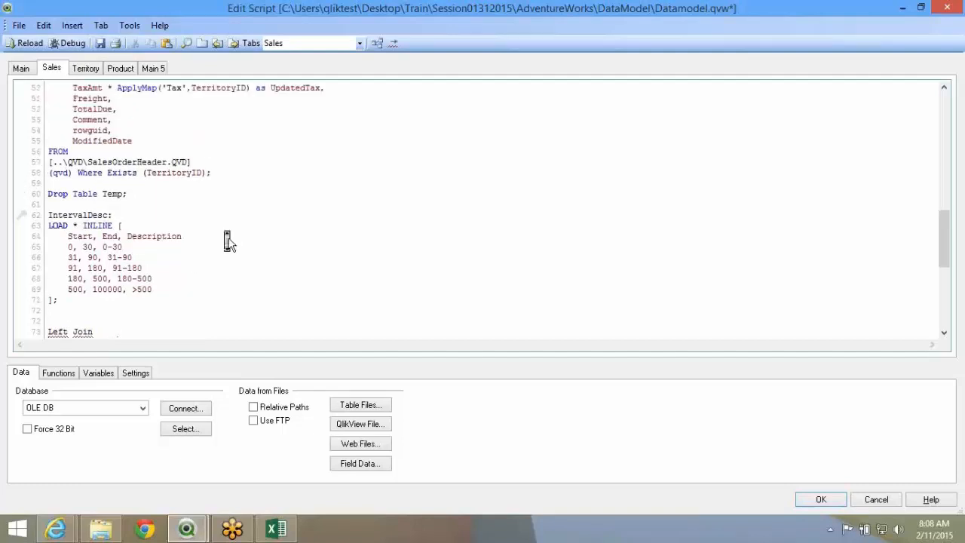
pyautogui.scroll(4, 228, 242)
pyautogui.doubleClick(264, 130)
pyautogui.rightClick(260, 131)
pyautogui.click(271, 152)
pyautogui.scroll(-9, 209, 189)
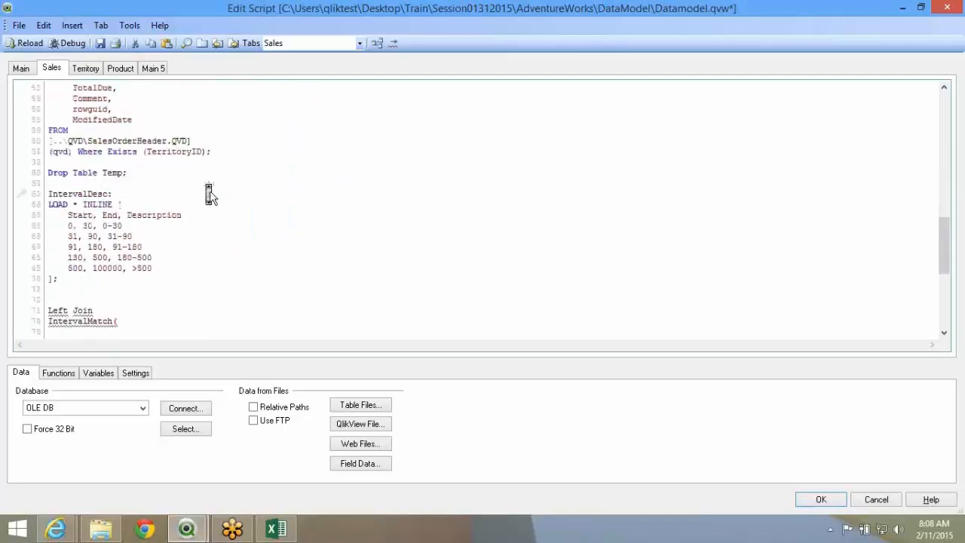
pyautogui.scroll(-3, 209, 194)
pyautogui.scroll(2, 198, 273)
pyautogui.scroll(2, 172, 240)
pyautogui.click(129, 205)
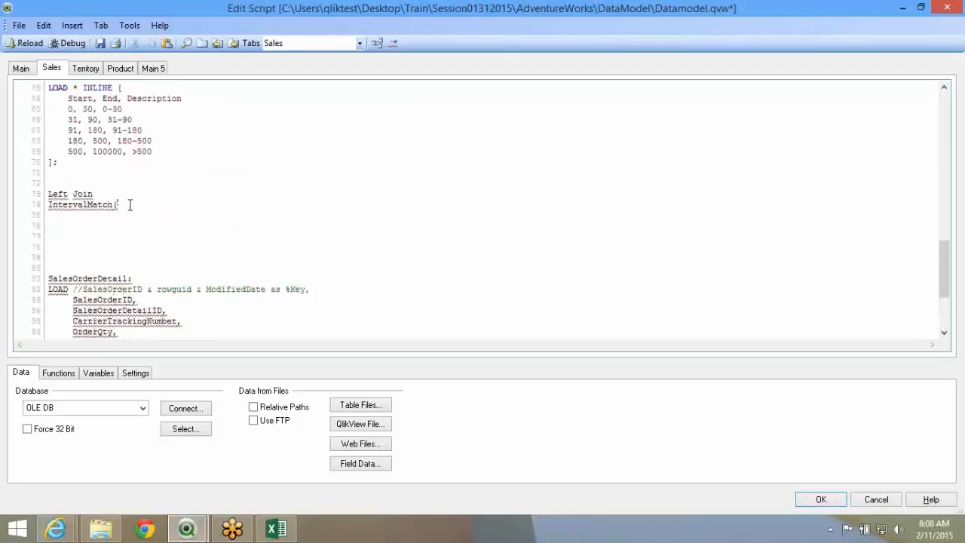
pyautogui.hotkey('ctrl', 'v')
pyautogui.write(')')
pyautogui.press('Return')
# - Add a LOAD of the Start and End fields under the IntervalMatch line, copying the names from the inline table
pyautogui.write('LOAD')
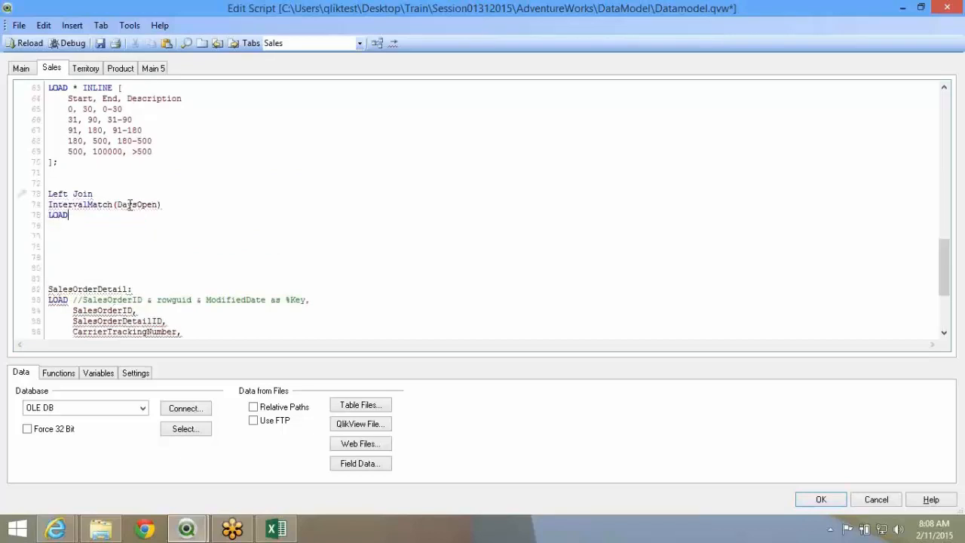
pyautogui.doubleClick(84, 101)
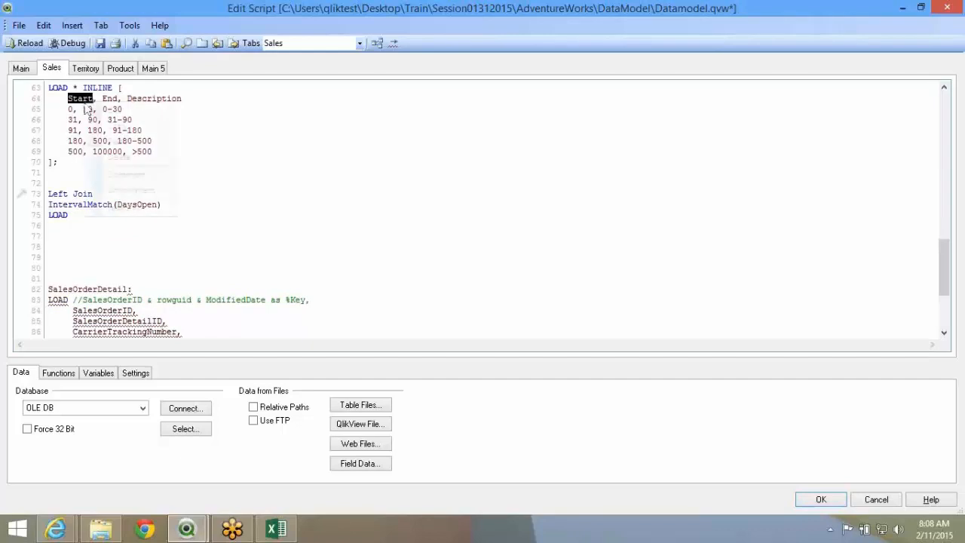
pyautogui.rightClick(92, 101)
pyautogui.moveTo(64, 99); pyautogui.dragTo(117, 100)
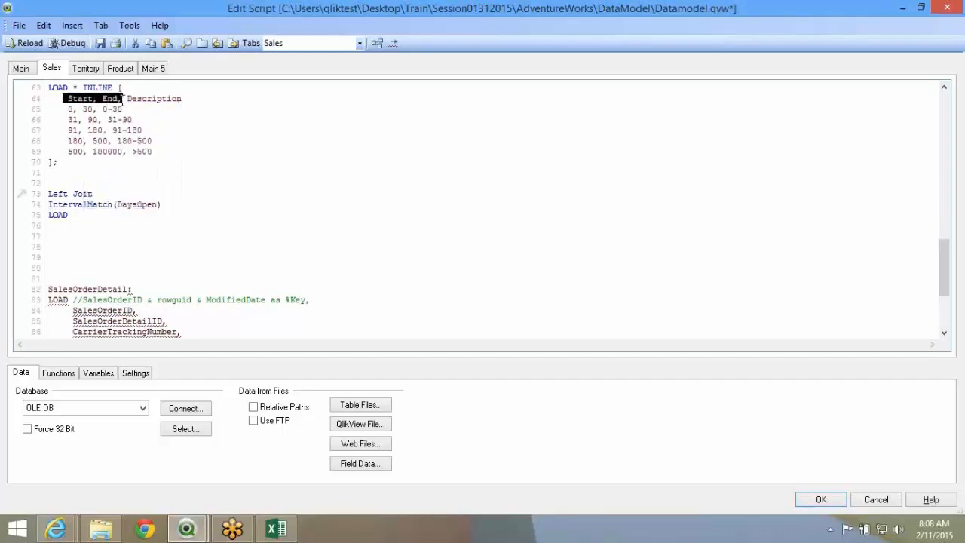
pyautogui.rightClick(118, 99)
pyautogui.click(151, 123)
pyautogui.click(109, 214)
pyautogui.hotkey('ctrl', 'v')
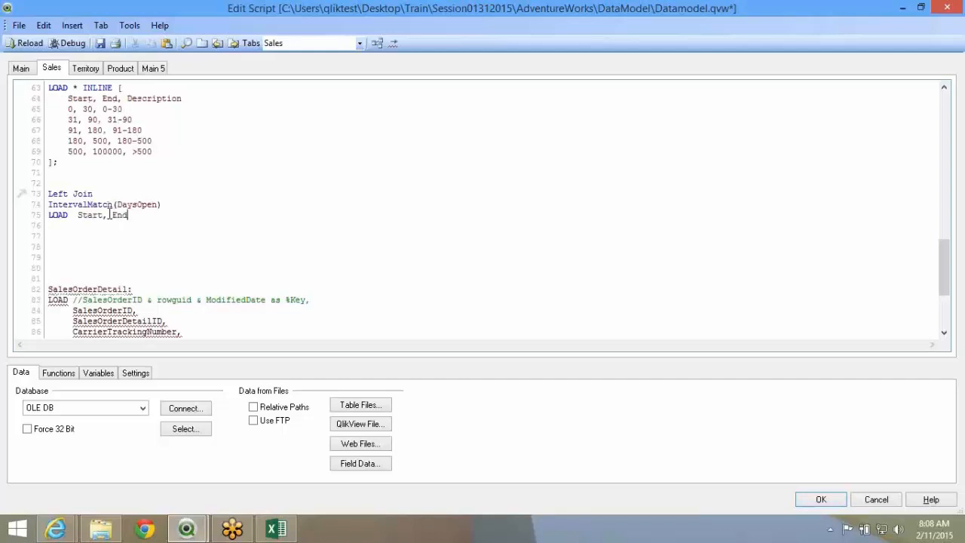
# - Complete the interval match load with Resident IntervalDesc; using the inline table's label
pyautogui.scroll(3, 107, 210)
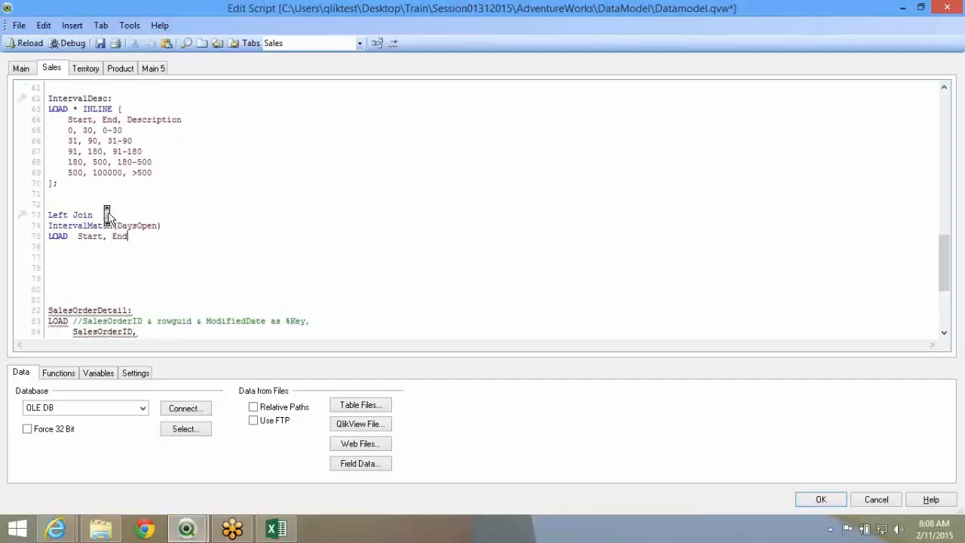
pyautogui.doubleClick(78, 109)
pyautogui.rightClick(79, 108)
pyautogui.click(115, 129)
pyautogui.click(132, 247)
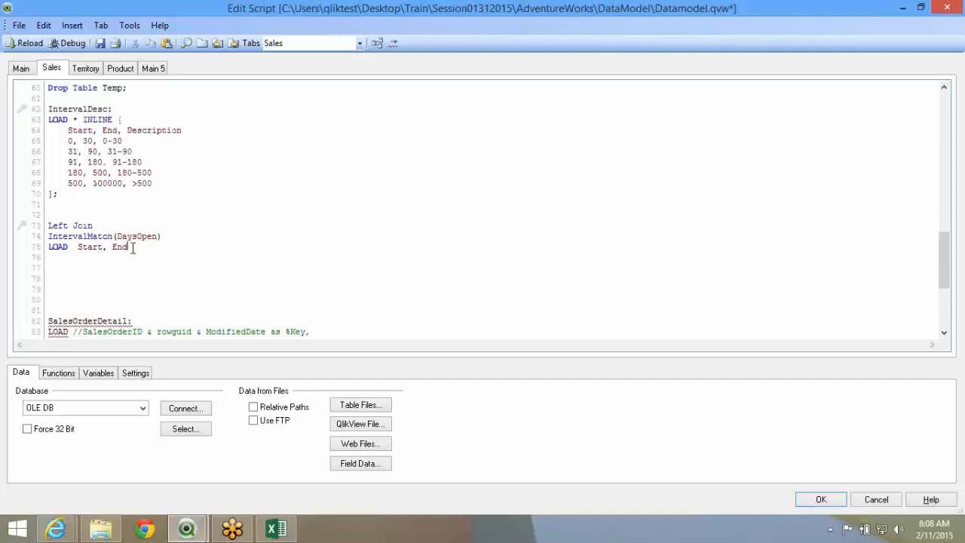
pyautogui.write('Resident')
pyautogui.hotkey('ctrl', 'v')
pyautogui.write(';')
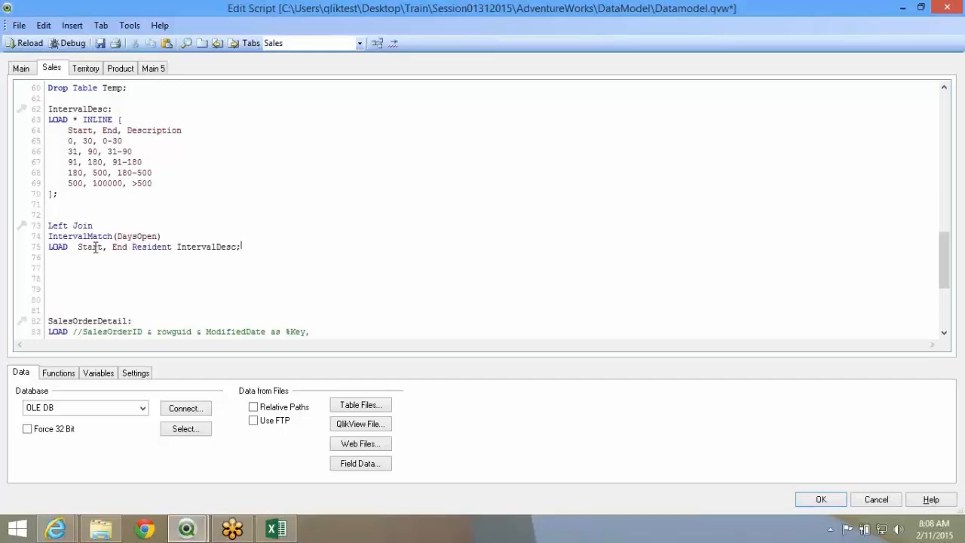
pyautogui.doubleClick(135, 236)
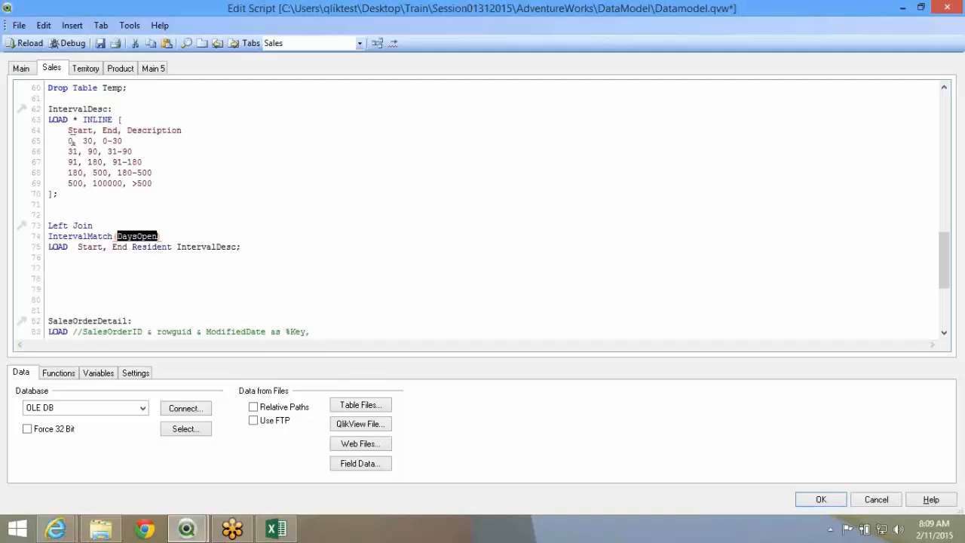
# - Review the first interval row, the Left Join line and the IntervalMatch load in the script
pyautogui.moveTo(69, 141); pyautogui.dragTo(90, 141)
pyautogui.moveTo(48, 225); pyautogui.dragTo(123, 226)
pyautogui.moveTo(263, 253); pyautogui.dragTo(46, 236)
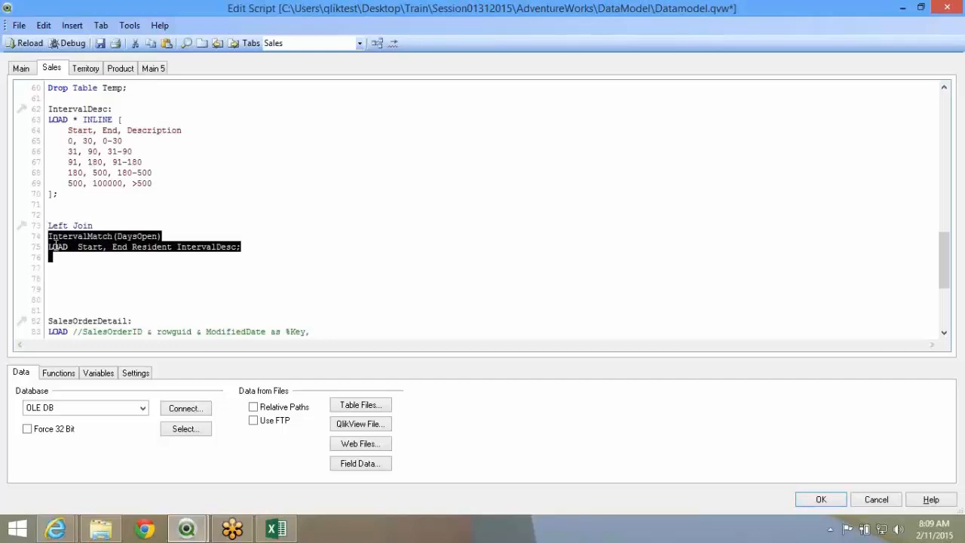
# - Switch to Excel and enter the sample values 0, 30 and 20 in cells I6, J6 and K6 of Sheet6
pyautogui.click(276, 528)
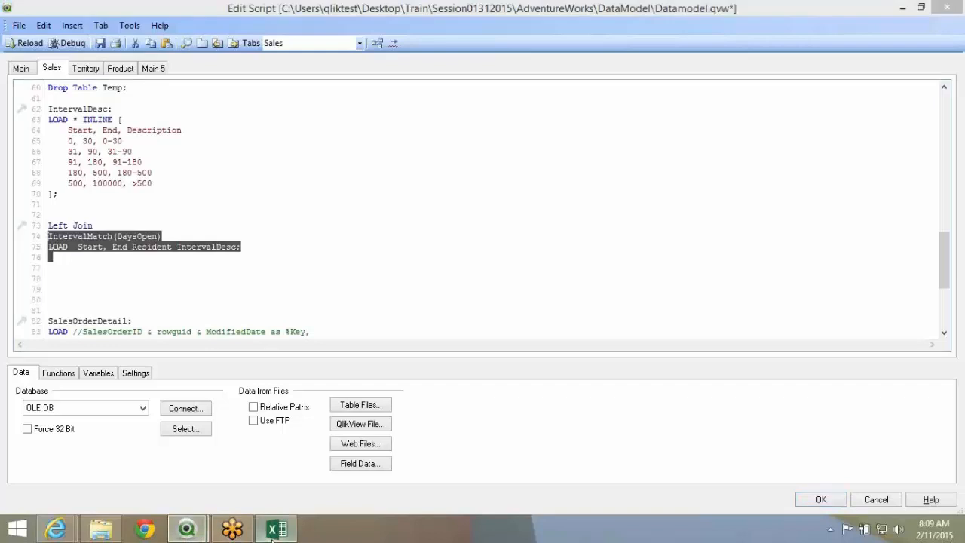
pyautogui.click(314, 318)
pyautogui.click(433, 230)
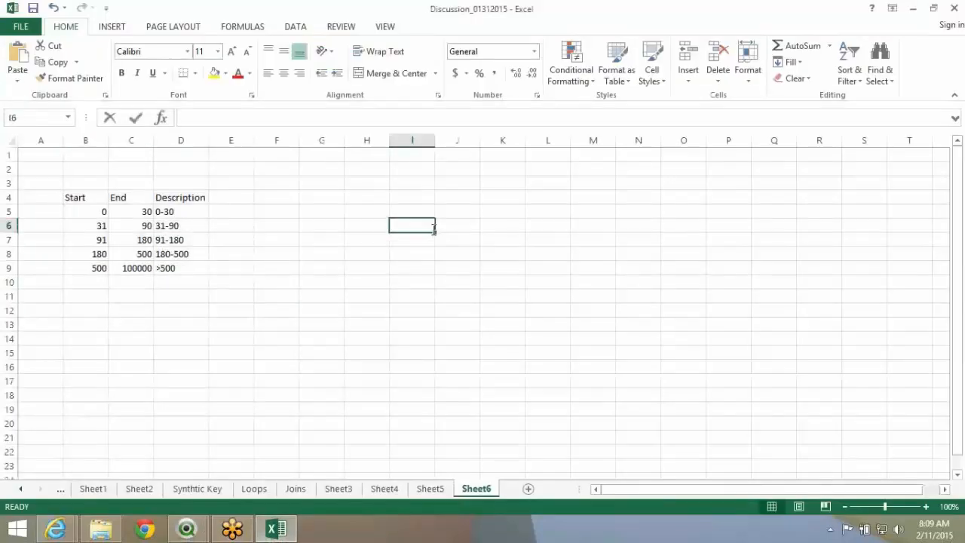
pyautogui.write('0')
pyautogui.press('Tab')
pyautogui.write('30')
pyautogui.press('Return')
pyautogui.press('Tab')
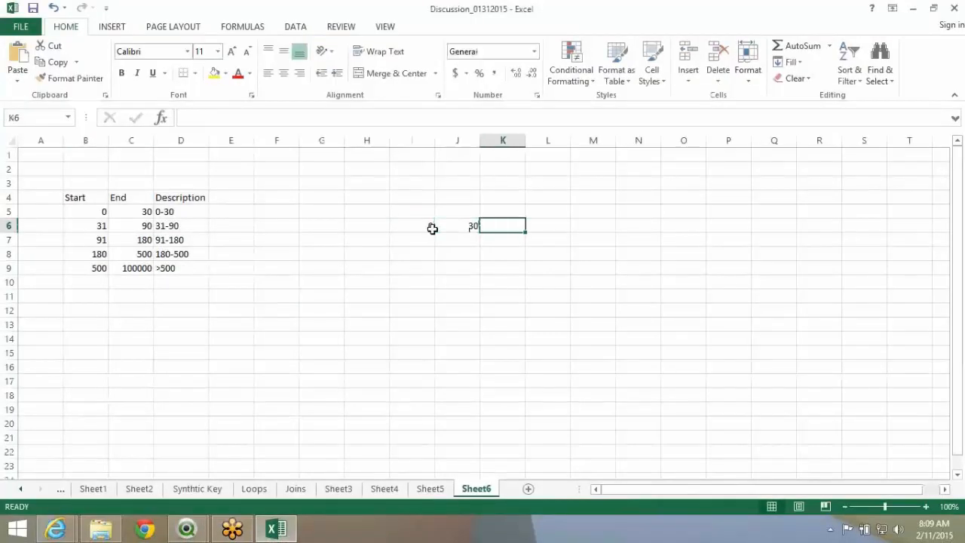
pyautogui.write('20')
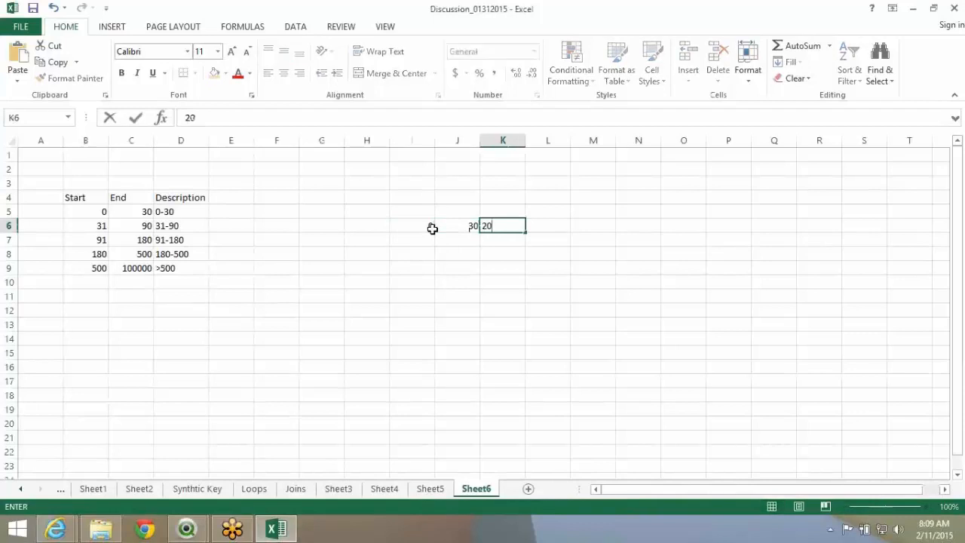
pyautogui.press('Return')
pyautogui.press('Up')
pyautogui.press('Up')
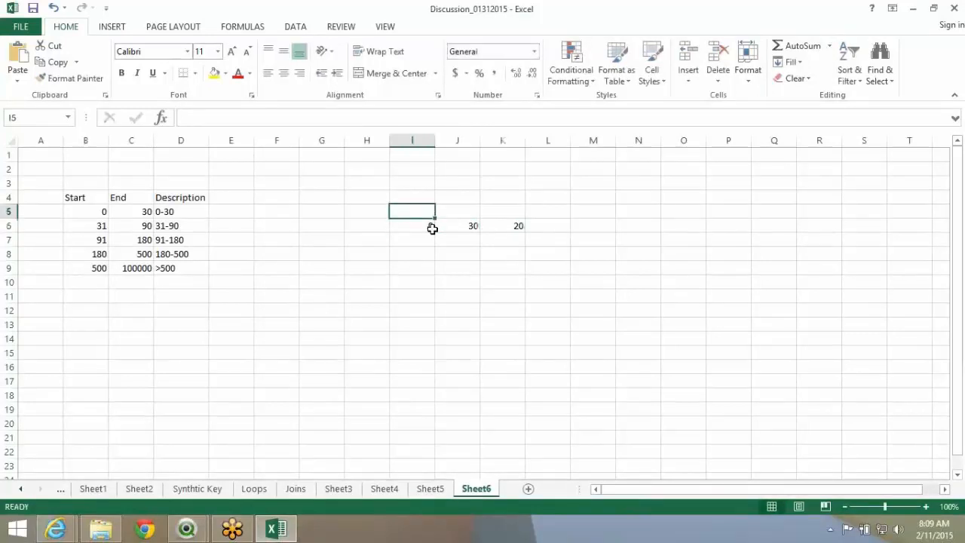
# - Add the headers satr, endf and days op in I5:K5 above the sample values, and select both rows
pyautogui.write('satr')
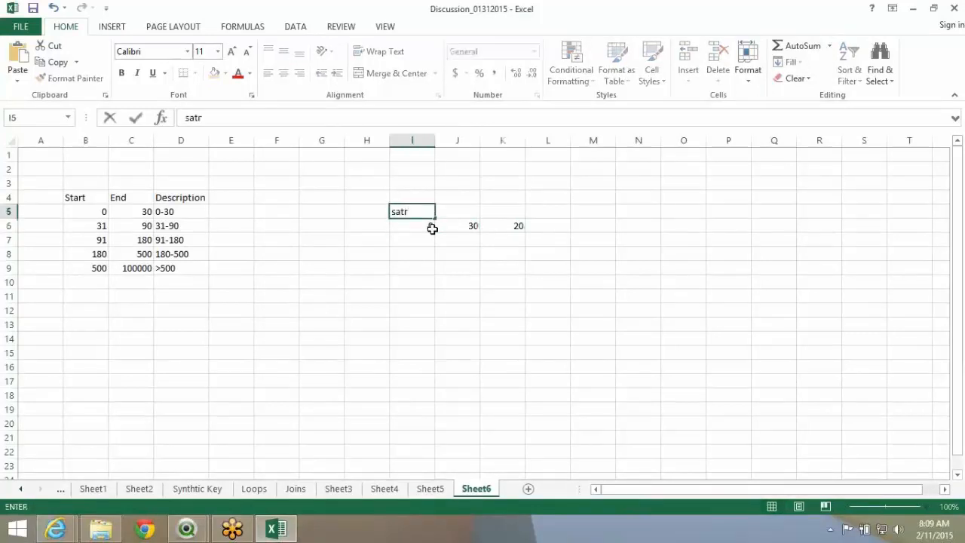
pyautogui.press('Tab')
pyautogui.write('endf')
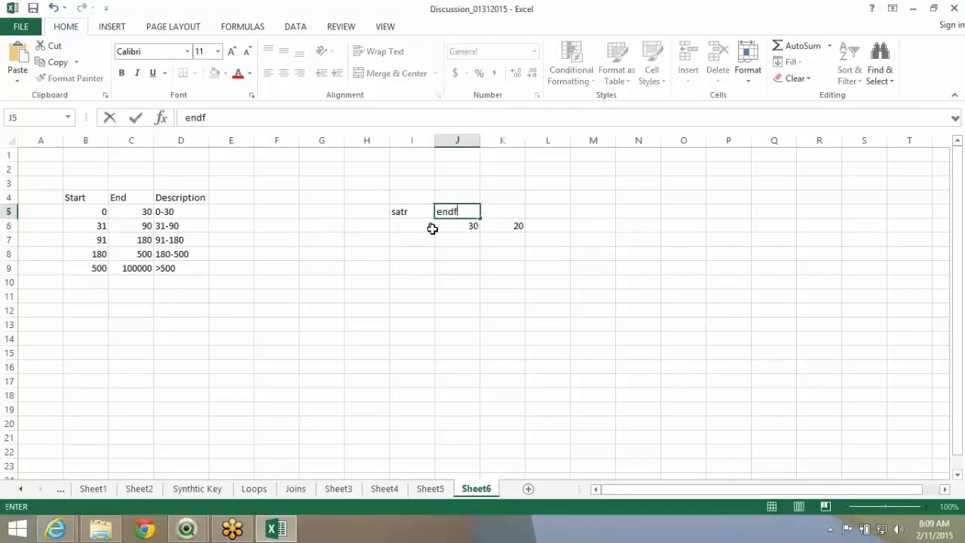
pyautogui.write('i')
pyautogui.press('Tab')
pyautogui.write('days on')
pyautogui.press('BackSpace')
pyautogui.write('p')
pyautogui.click(432, 229)
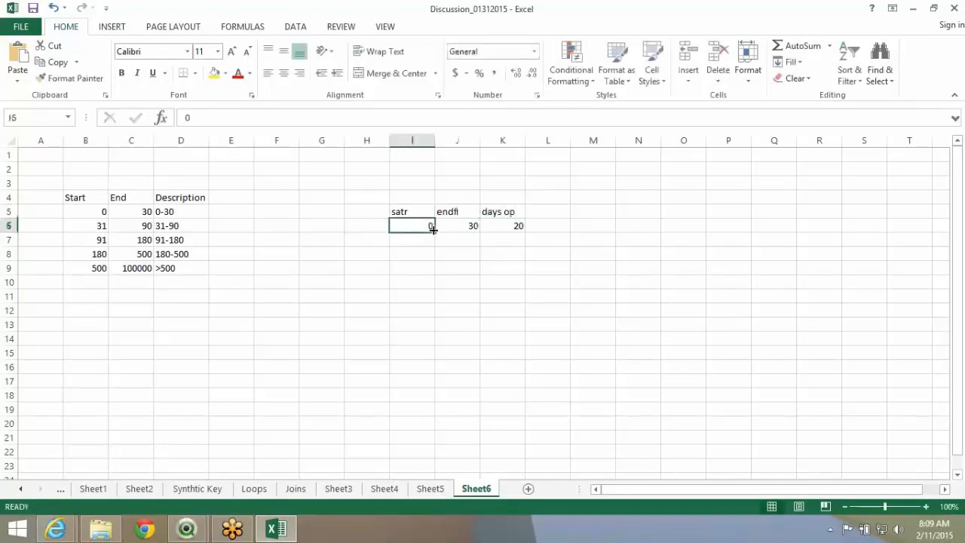
pyautogui.moveTo(409, 213); pyautogui.dragTo(499, 226)
# - Switch back to the QlikView script and compare the IntervalDesc inline table with the sample row in Excel
pyautogui.click(189, 528)
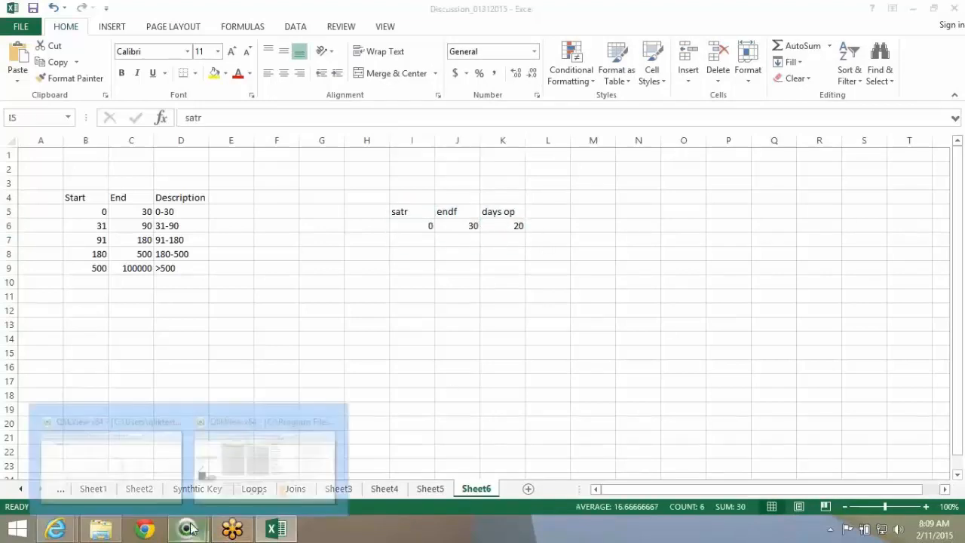
pyautogui.click(113, 453)
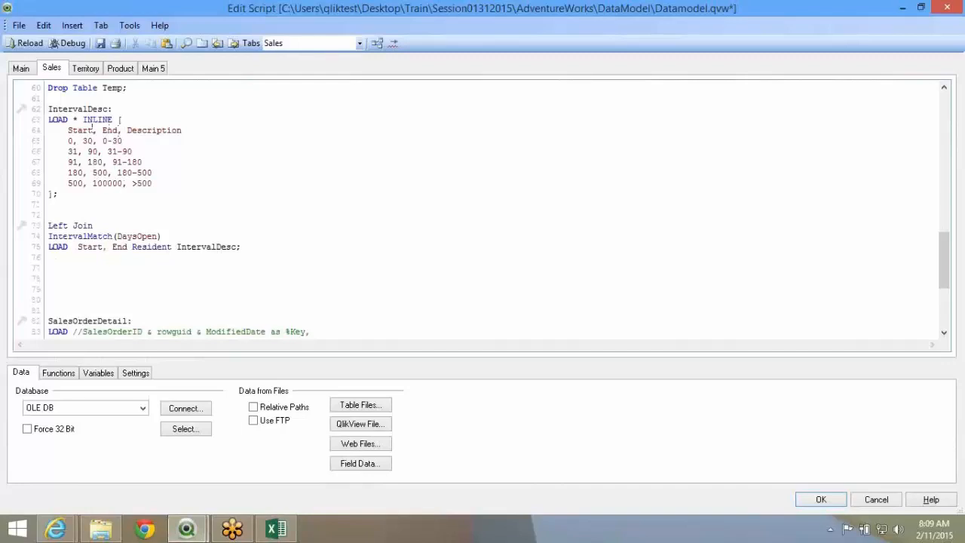
pyautogui.moveTo(65, 130); pyautogui.dragTo(130, 134)
pyautogui.moveTo(86, 198); pyautogui.dragTo(50, 111)
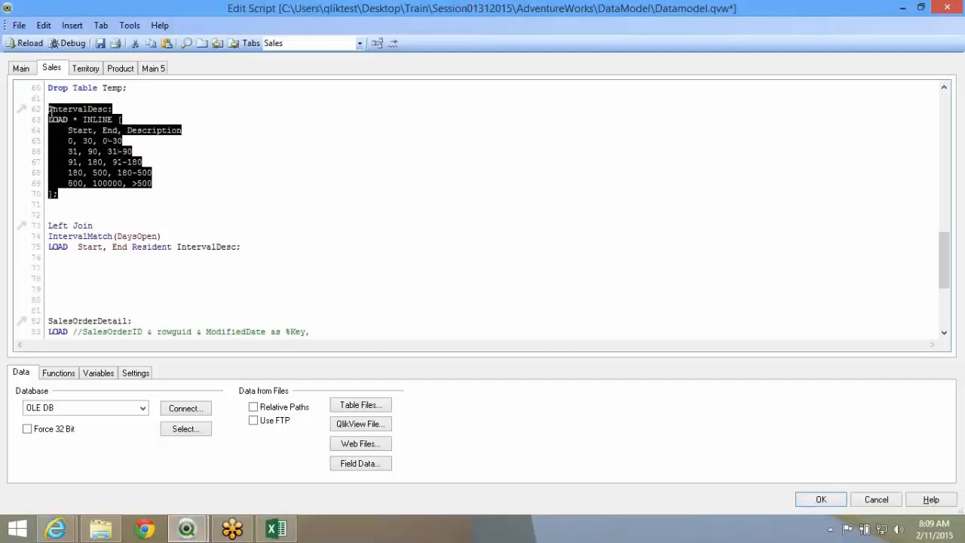
pyautogui.click(97, 161)
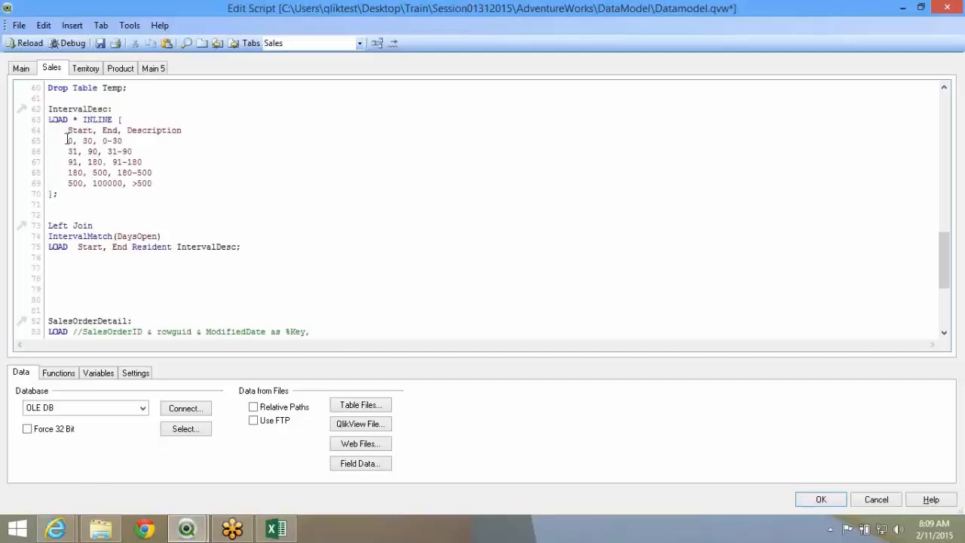
pyautogui.click(290, 523)
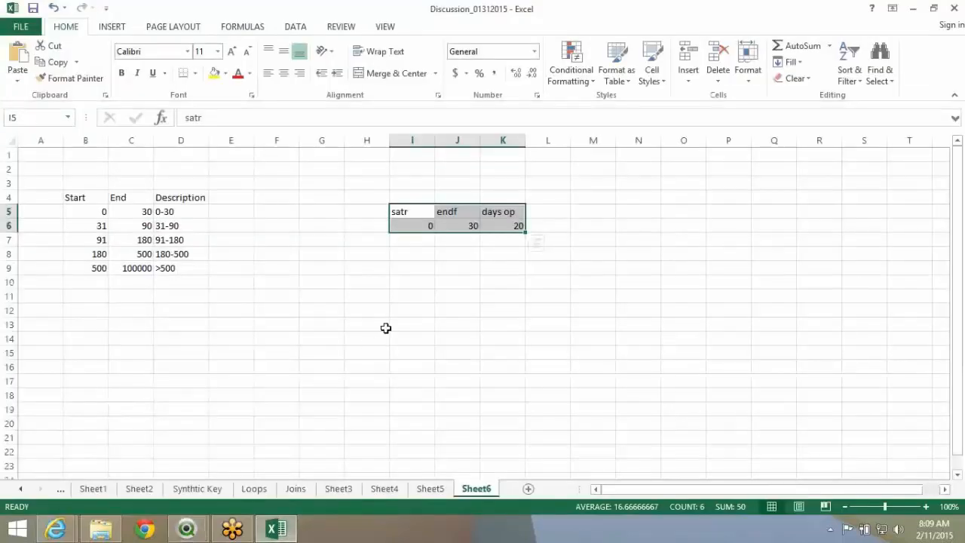
pyautogui.moveTo(200, 528)
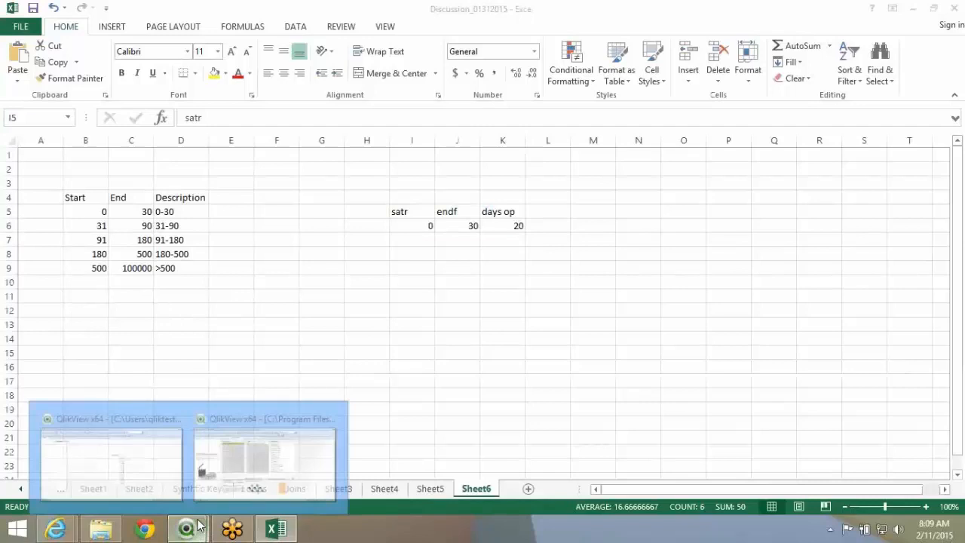
pyautogui.click(164, 471)
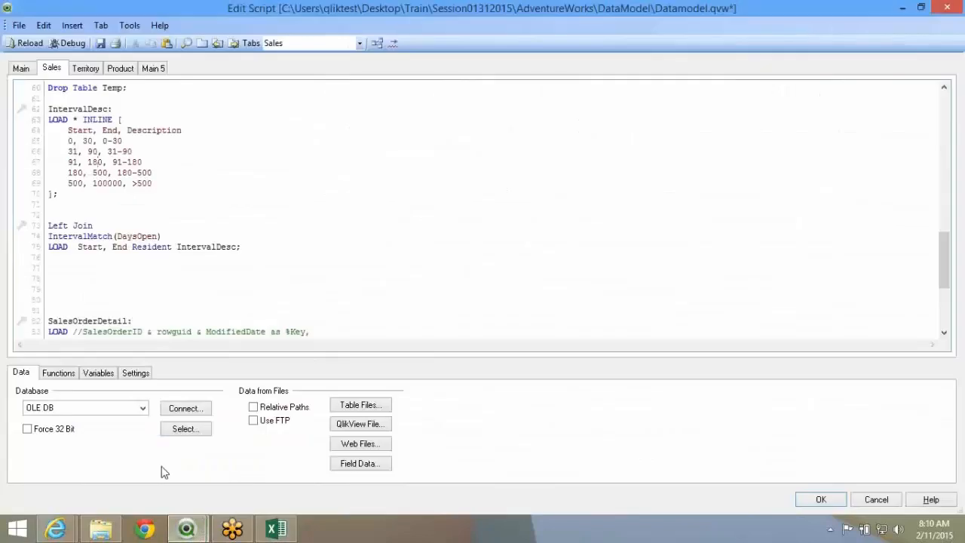
pyautogui.click(67, 140)
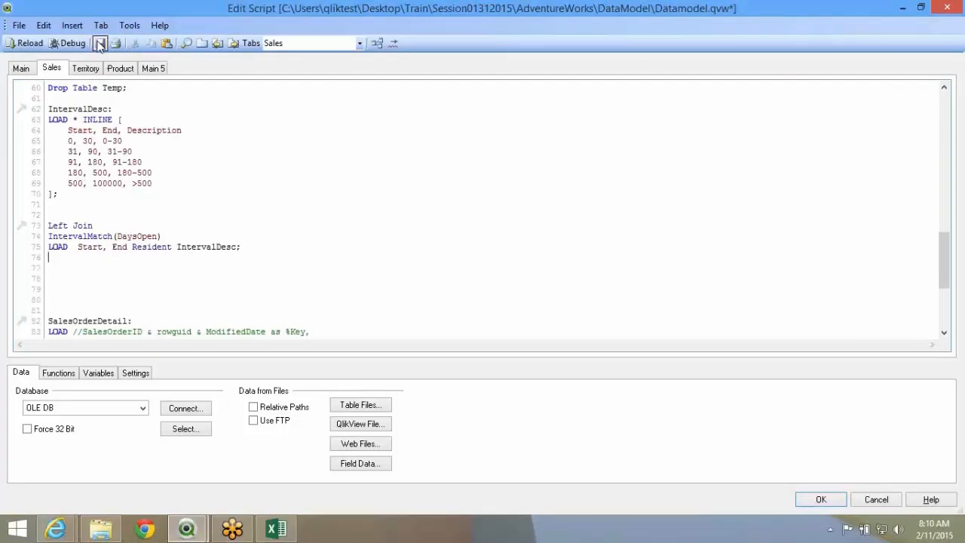
# - Save the script and reload the data, closing the execution progress and sheet properties dialogs
pyautogui.click(101, 45)
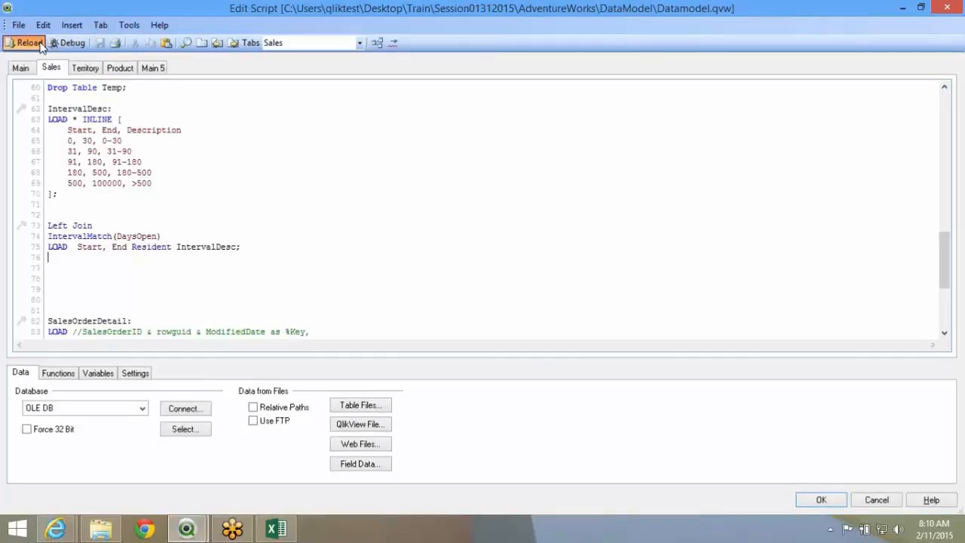
pyautogui.click(30, 43)
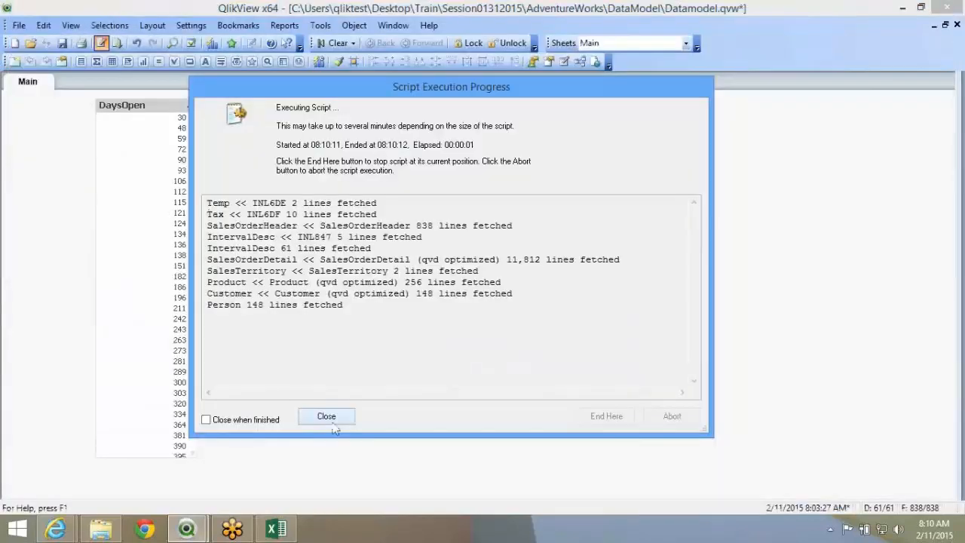
pyautogui.click(333, 423)
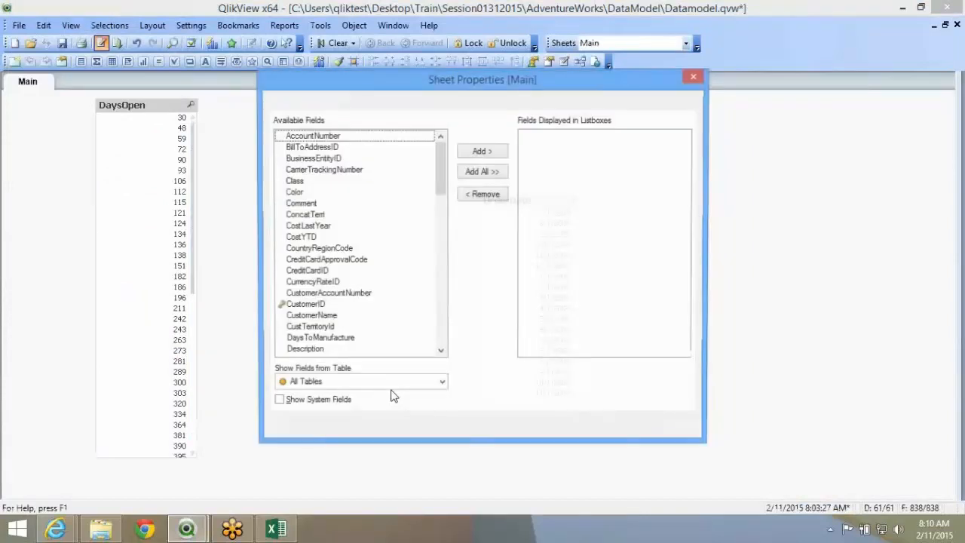
pyautogui.click(516, 421)
# - Preview the IntervalDesc table in the Table Viewer to check which interval each DaysOpen value falls into
pyautogui.rightClick(243, 139)
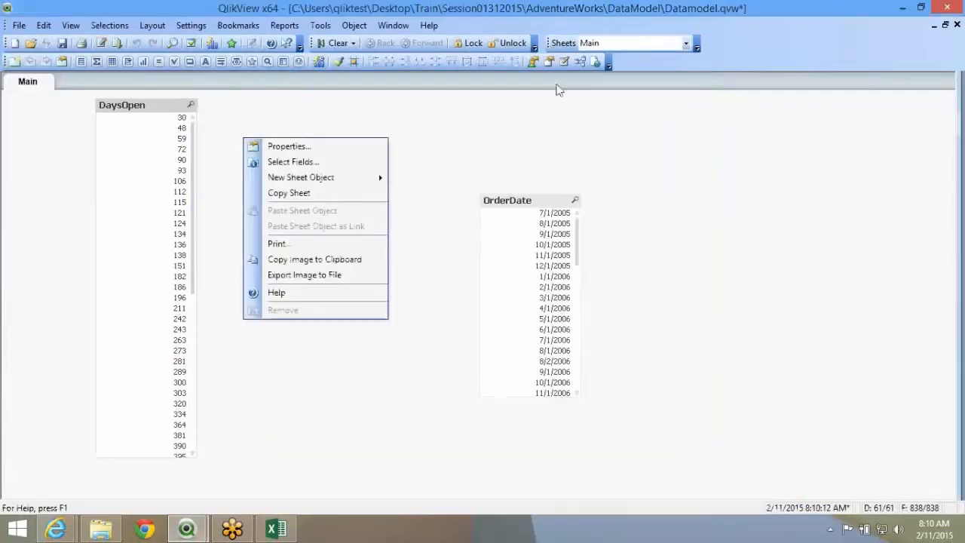
pyautogui.click(579, 61)
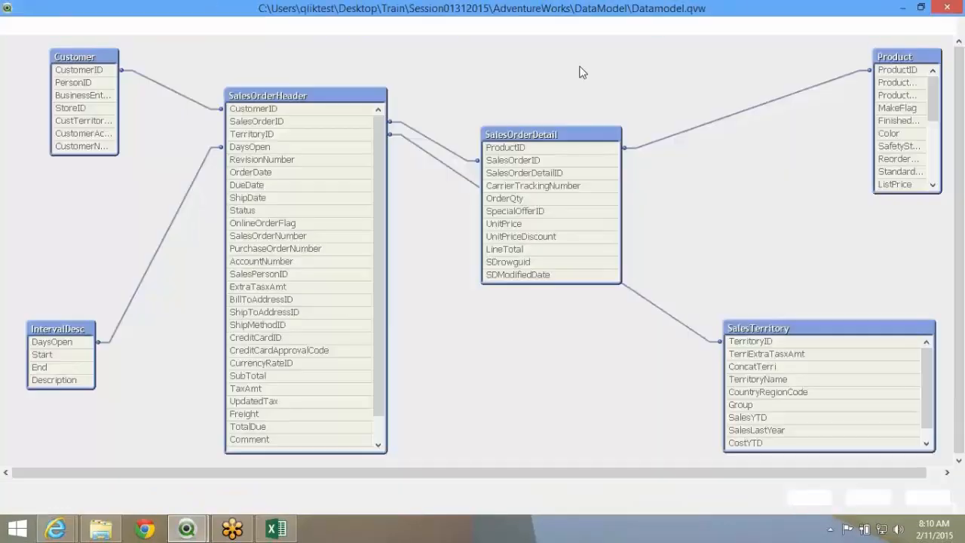
pyautogui.rightClick(69, 358)
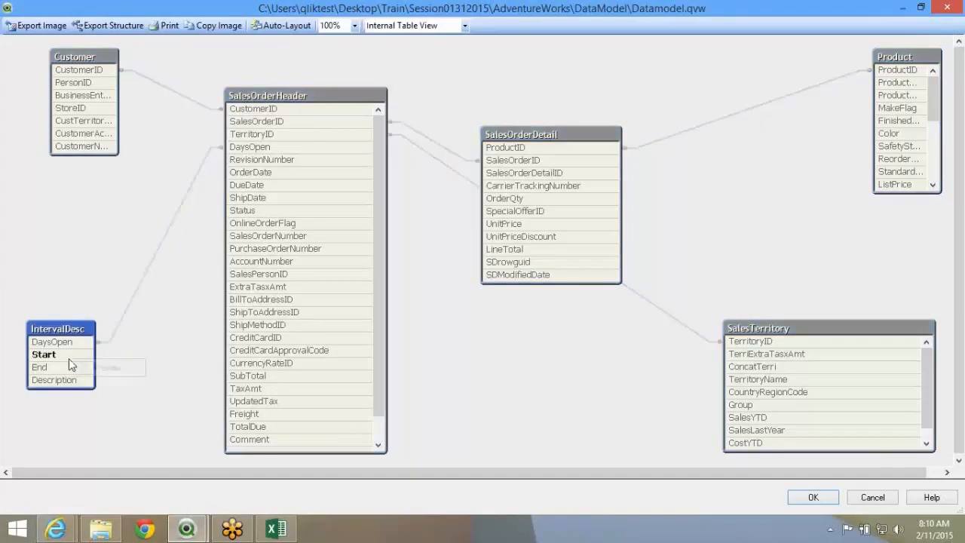
pyautogui.click(76, 368)
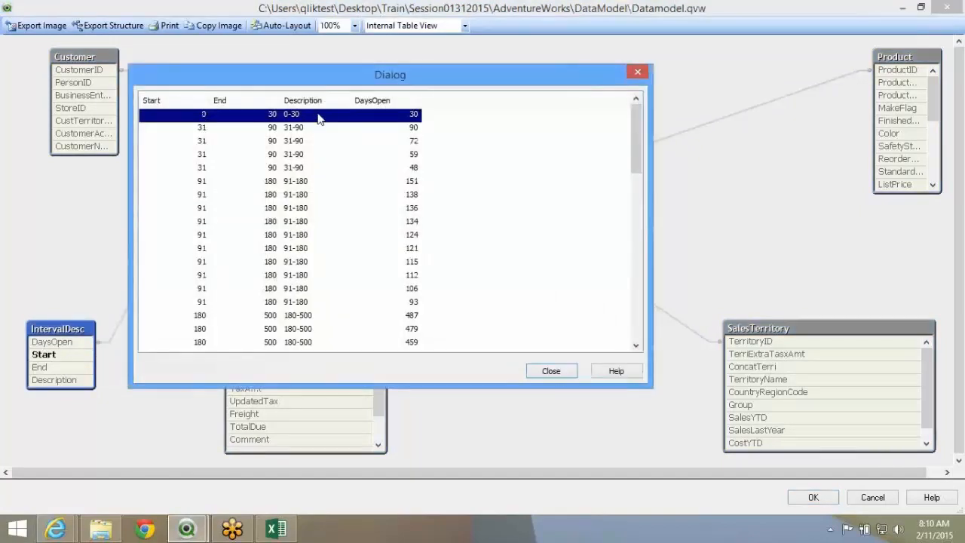
pyautogui.click(339, 142)
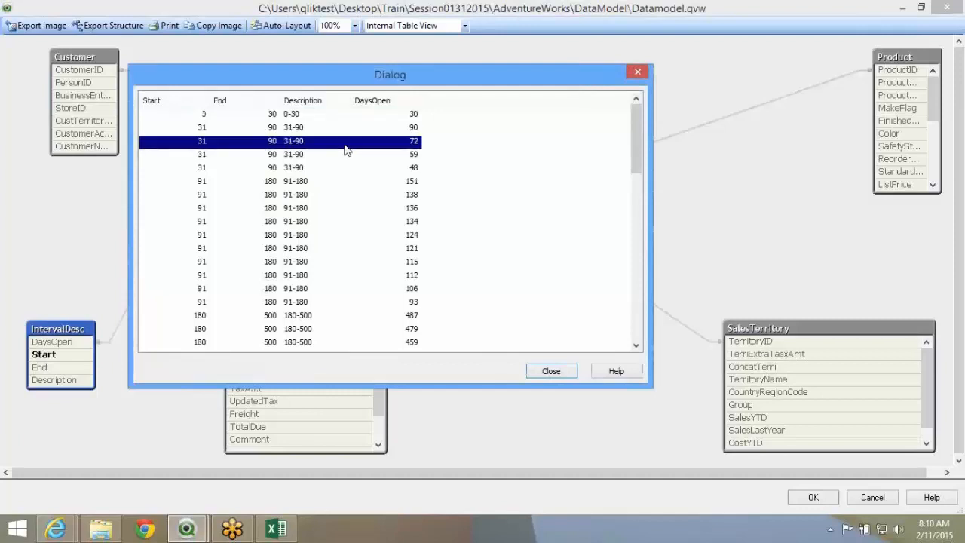
pyautogui.click(376, 182)
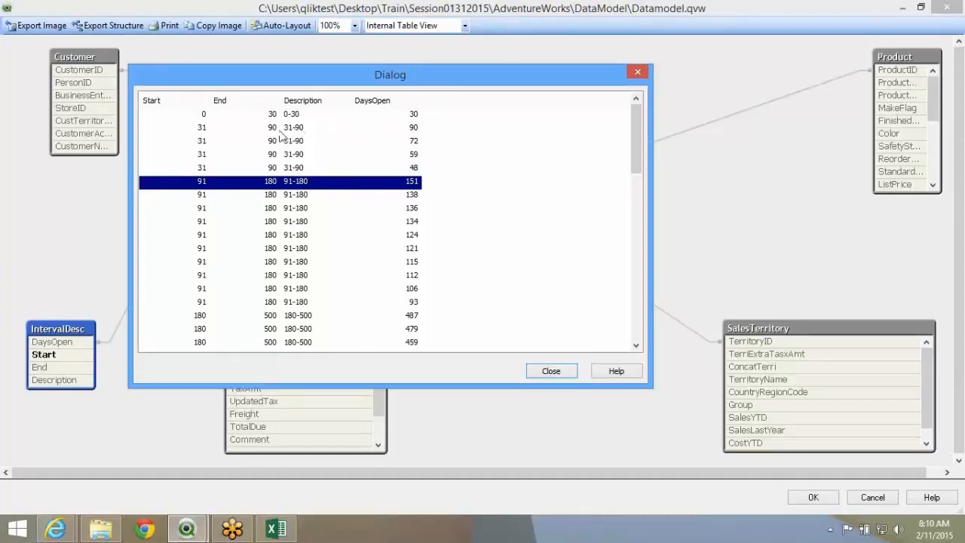
pyautogui.click(551, 374)
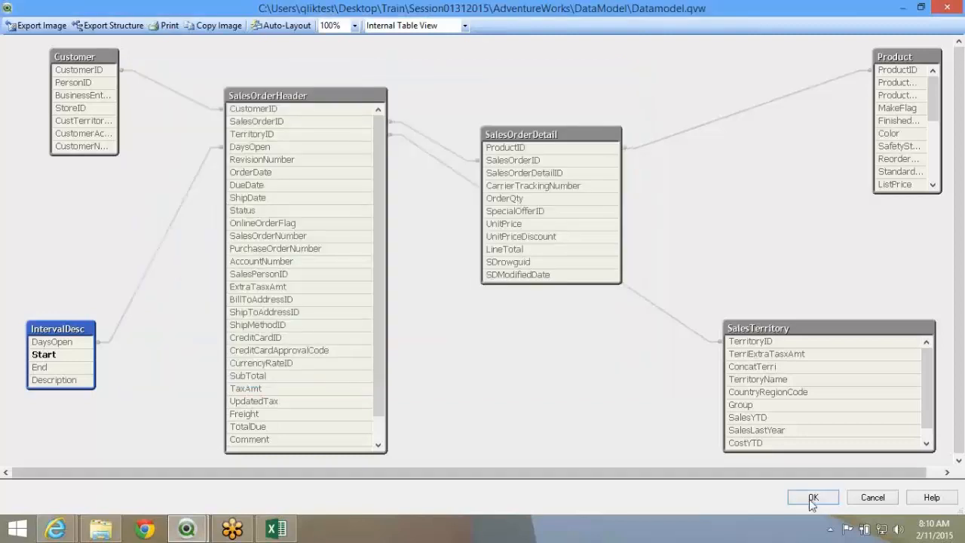
pyautogui.click(812, 498)
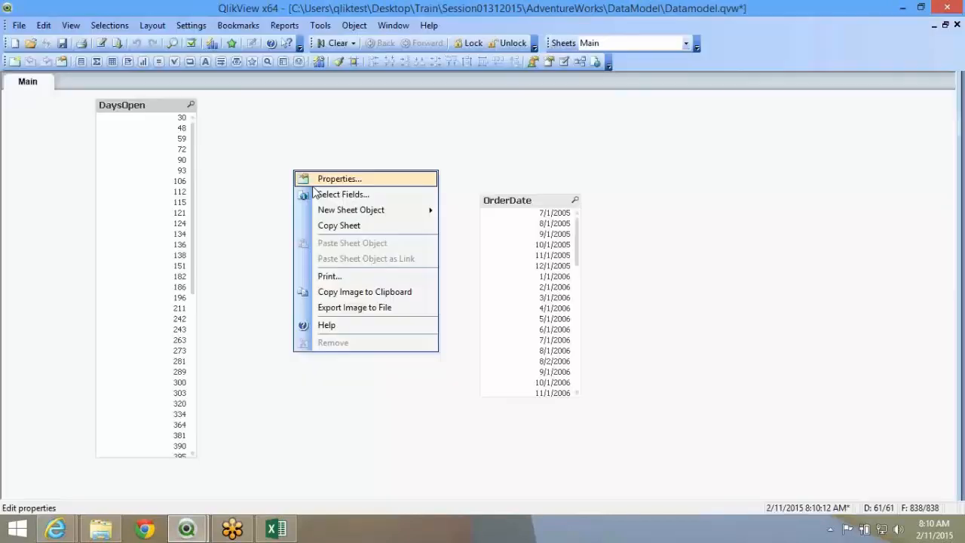
# - Add the Description field as a list box on the Main sheet
pyautogui.rightClick(317, 196)
pyautogui.click(343, 222)
pyautogui.click(346, 238)
pyautogui.press('d')
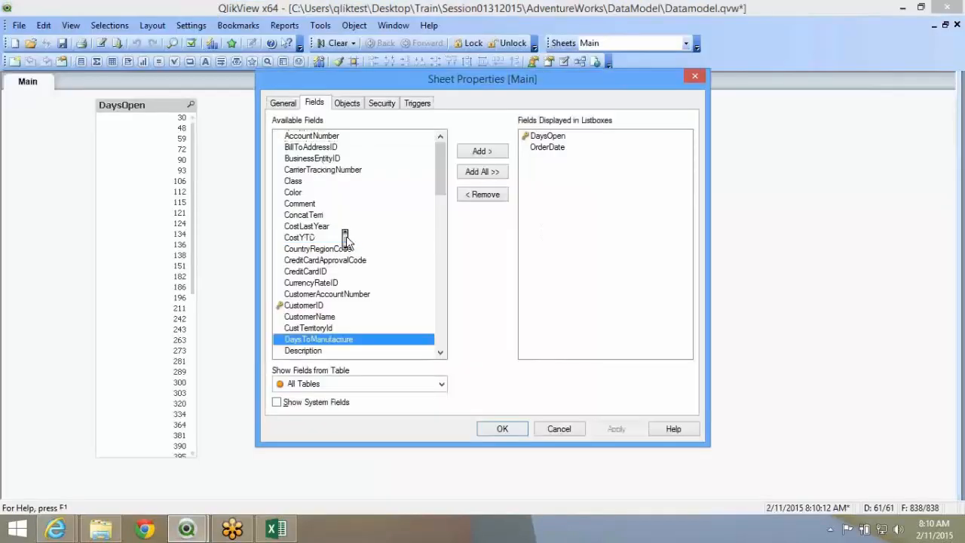
pyautogui.scroll(-1, 348, 239)
pyautogui.click(336, 341)
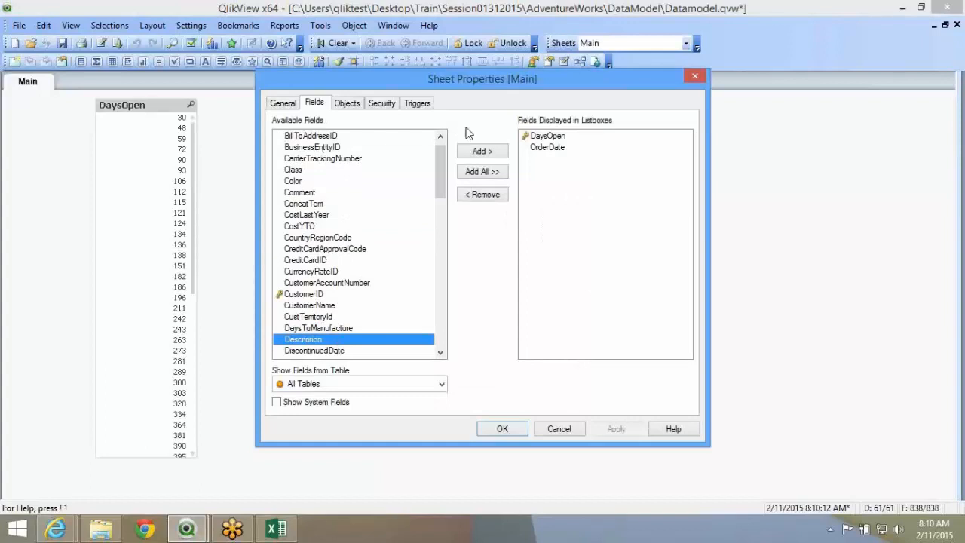
pyautogui.click(482, 153)
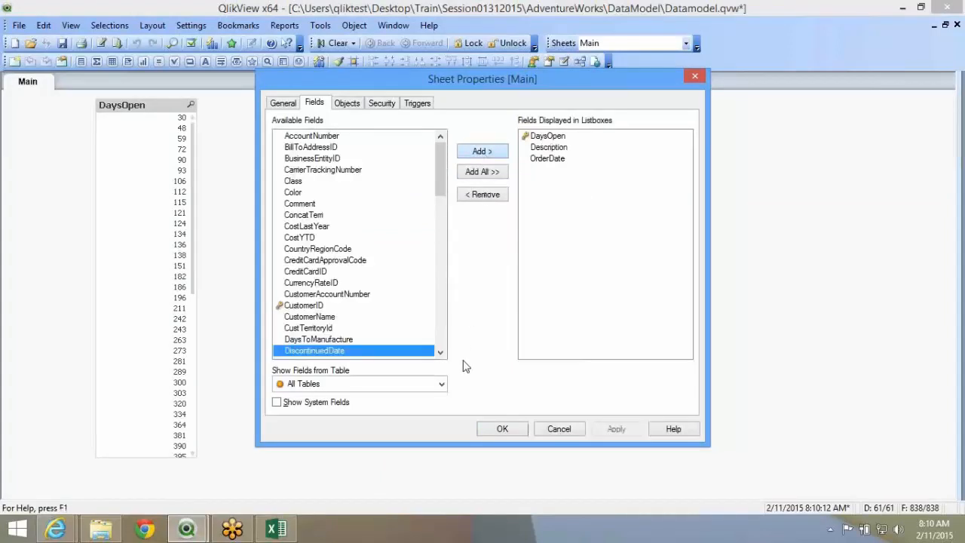
pyautogui.click(502, 429)
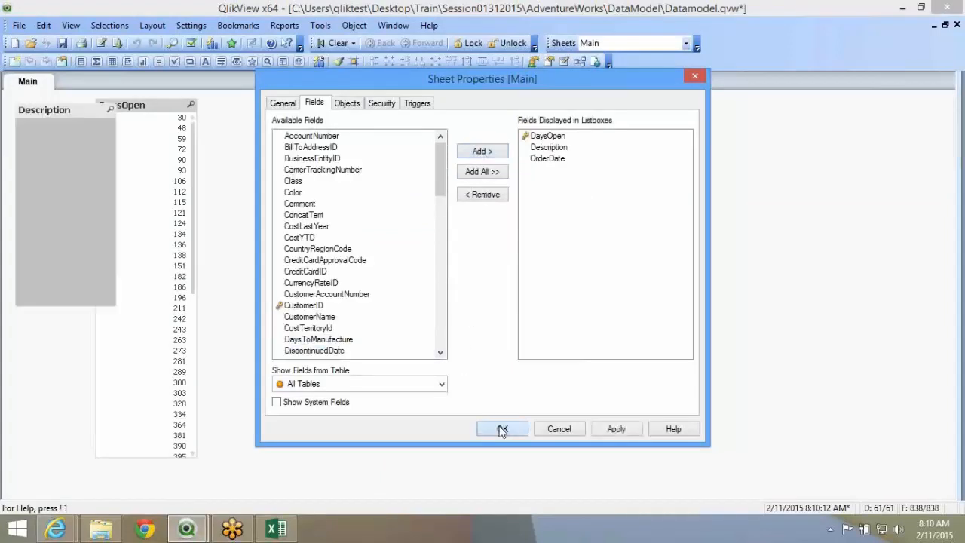
# - Place the Description list box between DaysOpen and OrderDate, and select the 91-180 bucket in it
pyautogui.moveTo(43, 120); pyautogui.dragTo(338, 134)
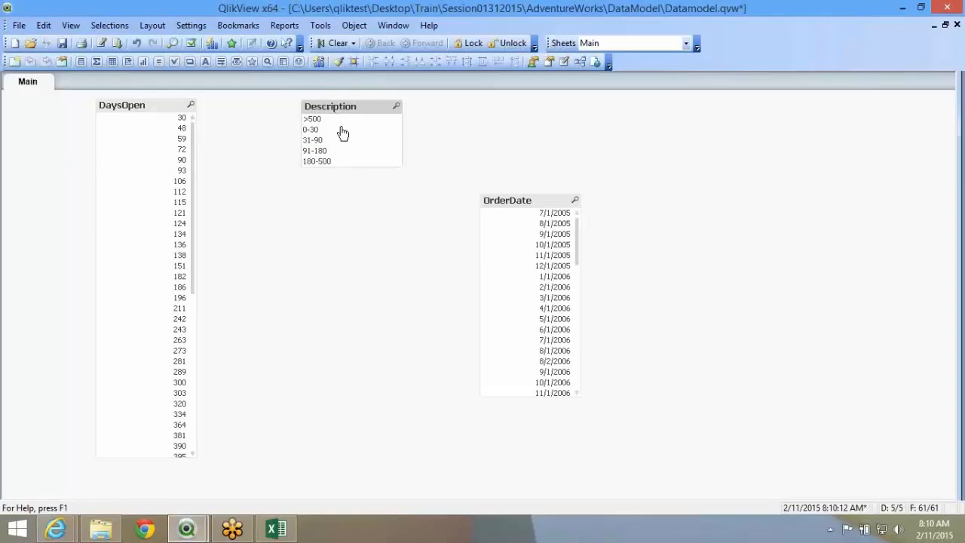
pyautogui.click(343, 142)
pyautogui.click(343, 161)
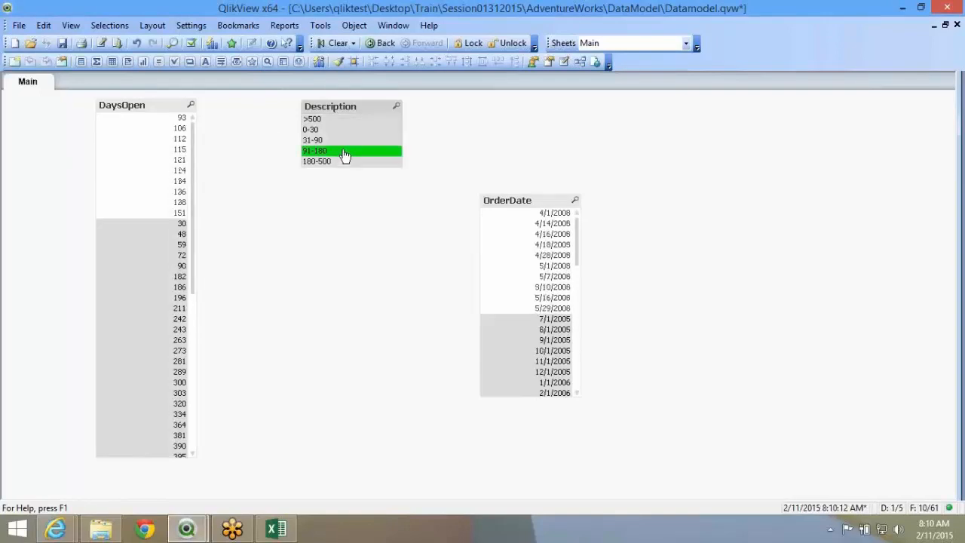
# - Reopen the script editor and review the IntervalDesc inline table and the Left Join IntervalMatch load
pyautogui.click(102, 45)
pyautogui.scroll(3, 208, 294)
pyautogui.tripleClick(260, 282)
pyautogui.moveTo(204, 256); pyautogui.dragTo(280, 266)
pyautogui.click(50, 134)
pyautogui.click(252, 278)
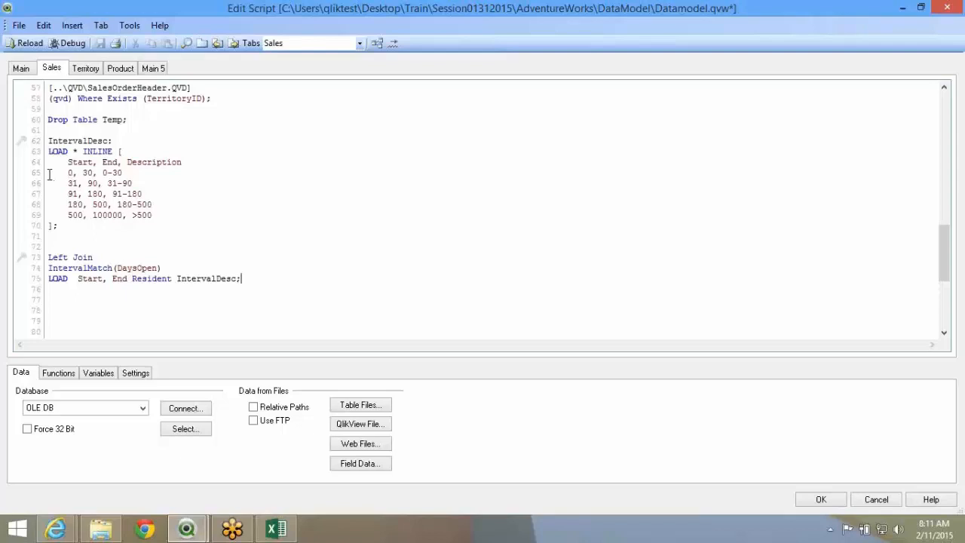
# - Add the row 31, 45, 31-45 below the 0-30 row of the IntervalDesc inline table and set the 31-90 row's start to 46
pyautogui.doubleClick(85, 173)
pyautogui.click(149, 193)
pyautogui.press('Return')
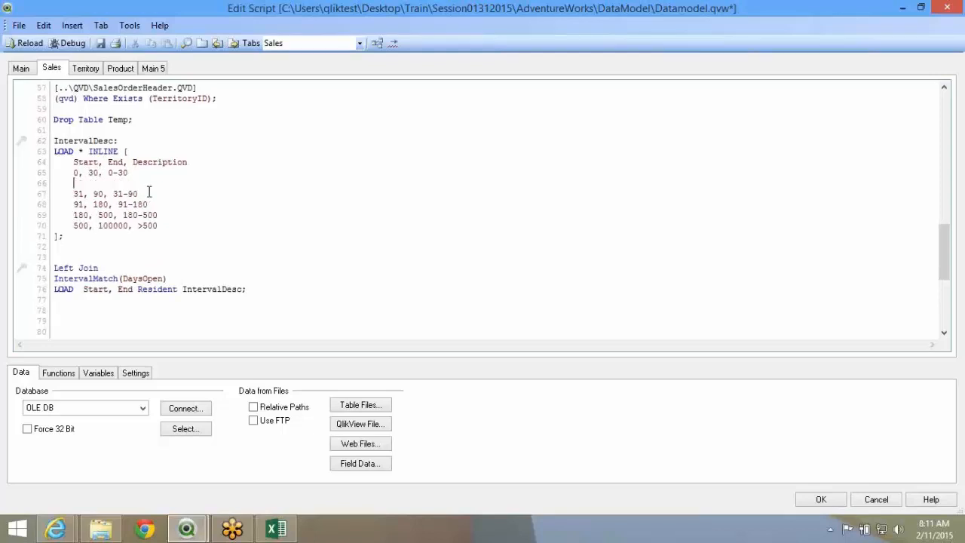
pyautogui.write('31')
pyautogui.write(', 45')
pyautogui.write(', 0')
pyautogui.write('31-45')
pyautogui.press('BackSpace')
pyautogui.press('BackSpace')
pyautogui.write('-45')
pyautogui.moveTo(73, 194); pyautogui.dragTo(82, 194)
pyautogui.write('46')
pyautogui.doubleClick(80, 185)
# - Save the document, reload the script, and dismiss the dialogs that follow to return to the Main sheet
pyautogui.click(99, 45)
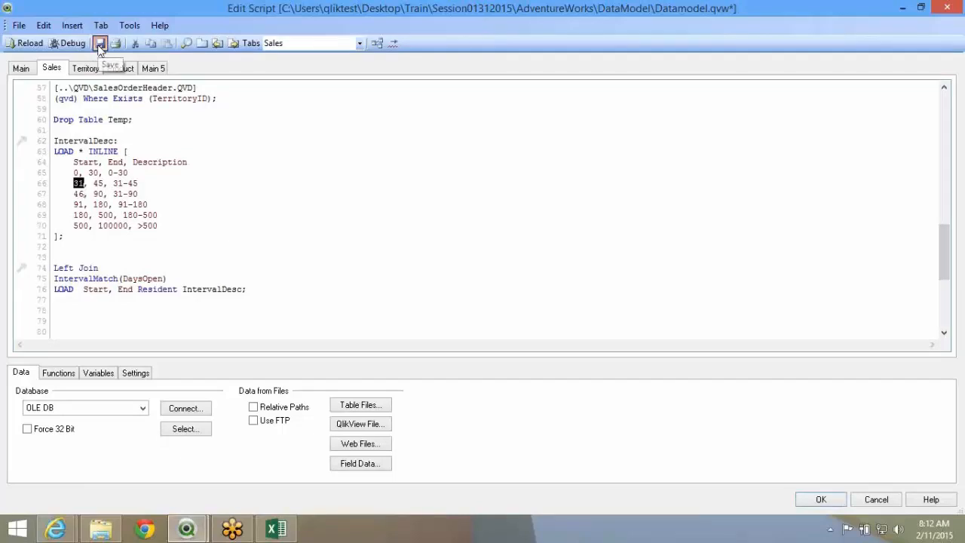
pyautogui.click(23, 53)
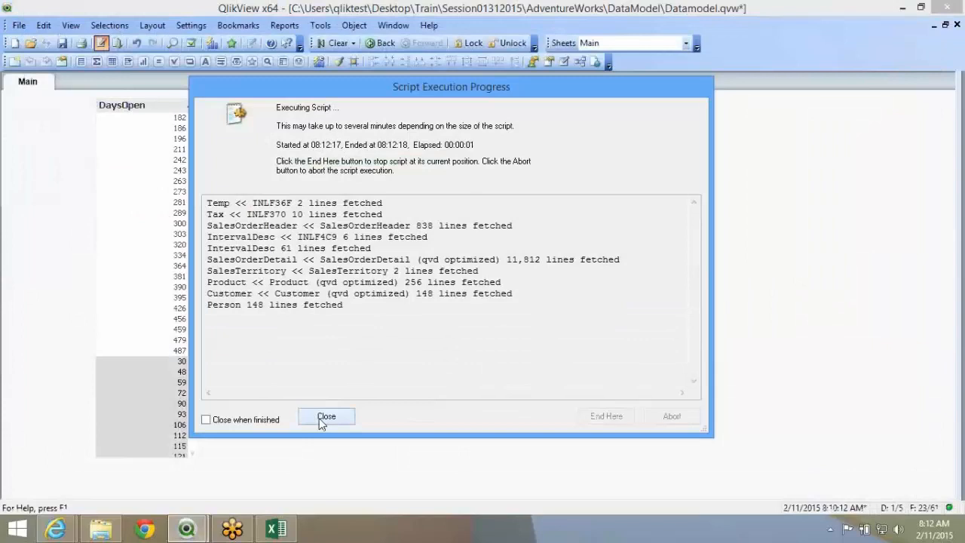
pyautogui.click(324, 417)
pyautogui.click(499, 429)
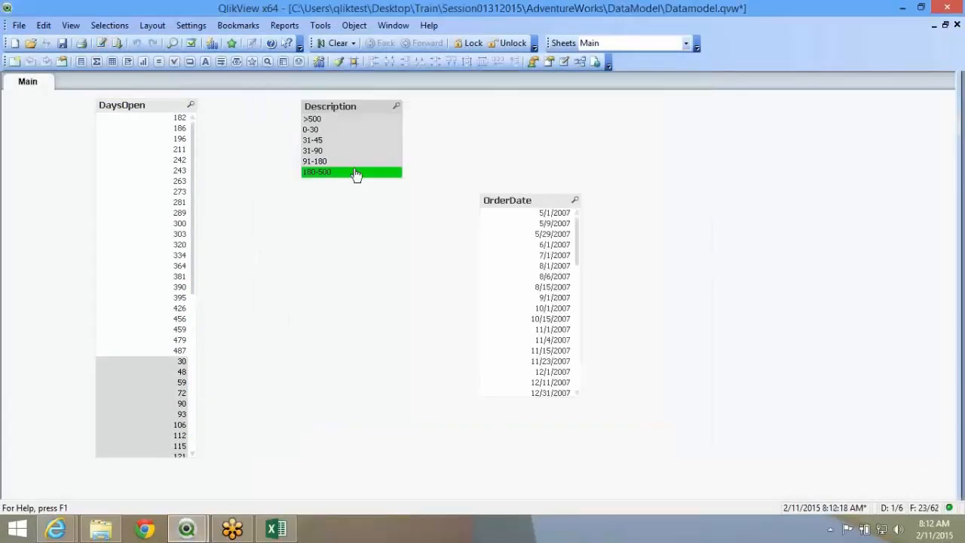
# - Check the DaysOpen values behind the Description buckets 31-45, 0-30, 31-90, 91-180 and 180-500 in turn, and clear the selection
pyautogui.click(347, 140)
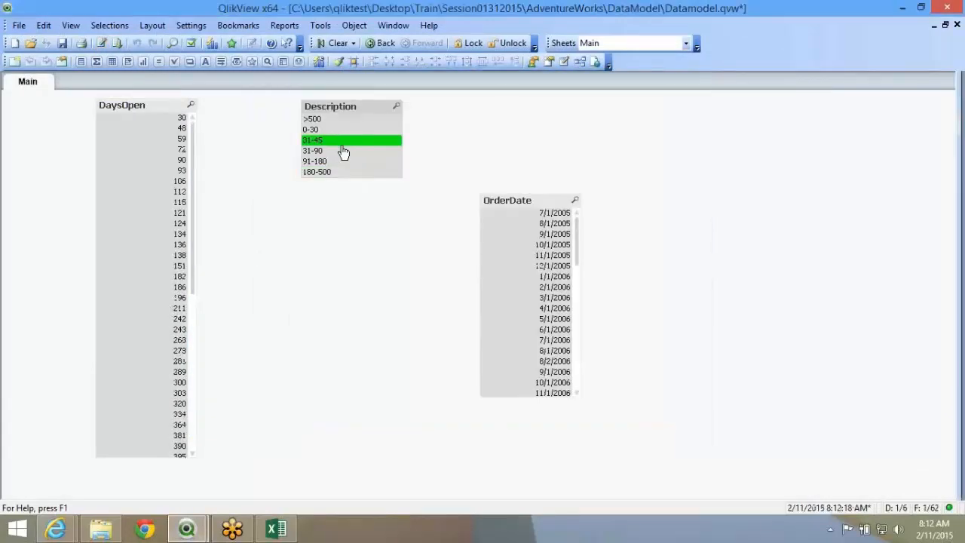
pyautogui.click(340, 145)
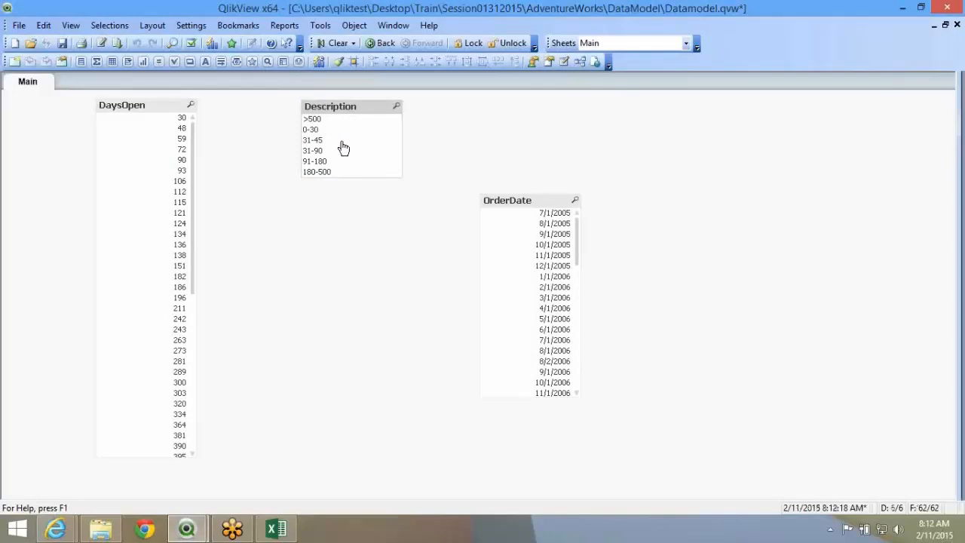
pyautogui.click(341, 141)
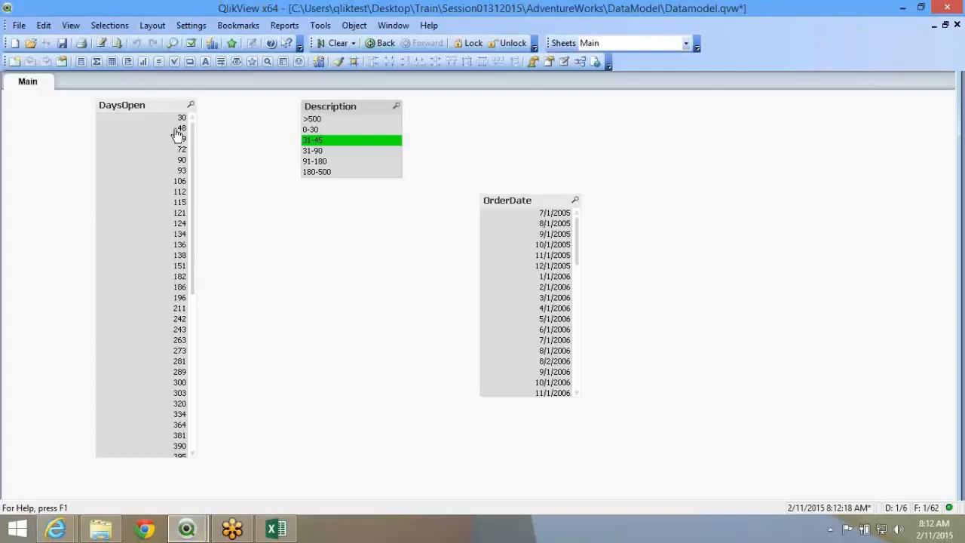
pyautogui.click(360, 153)
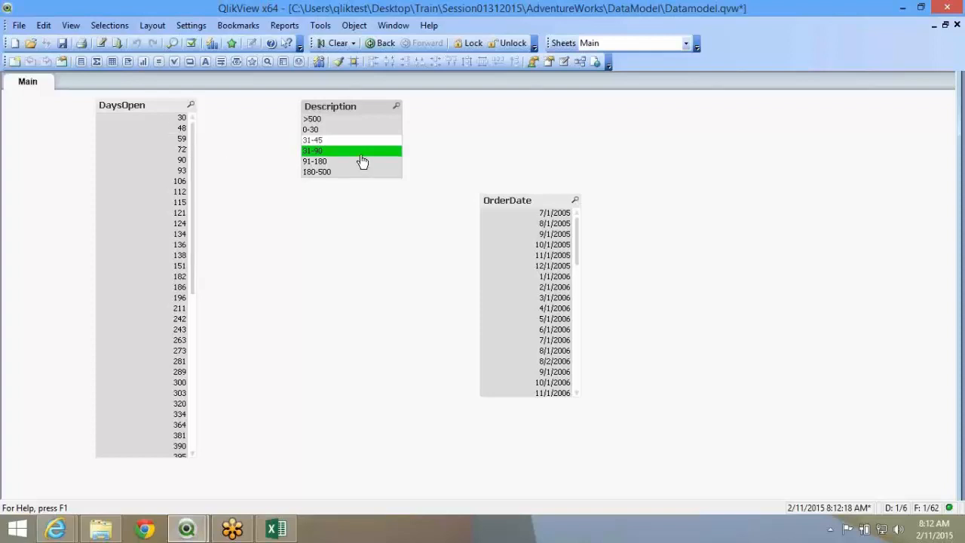
pyautogui.click(351, 140)
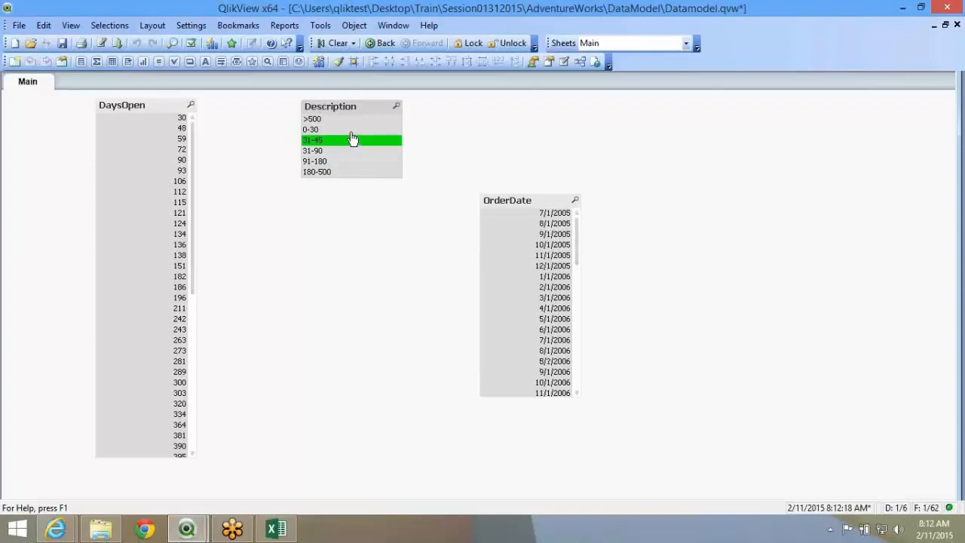
pyautogui.click(351, 131)
pyautogui.click(349, 153)
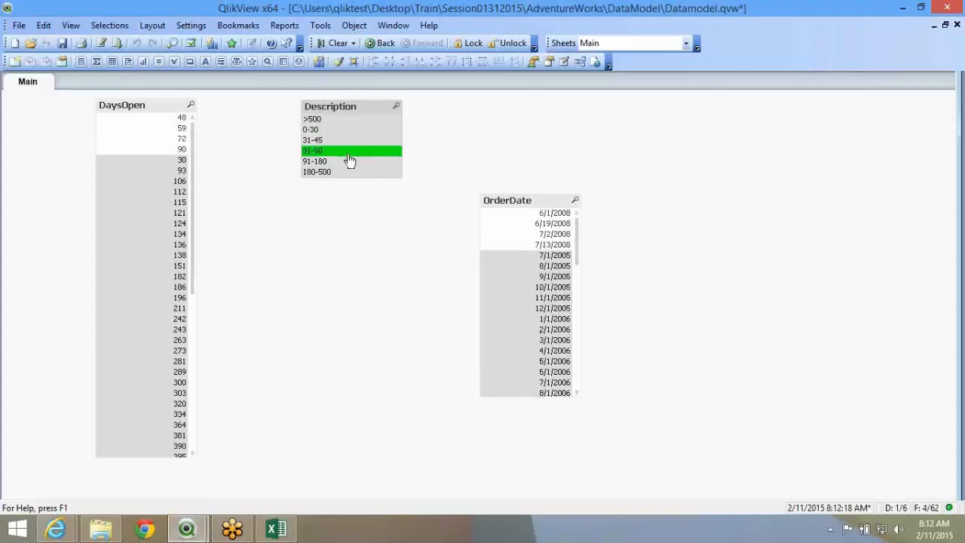
pyautogui.click(346, 163)
pyautogui.click(348, 173)
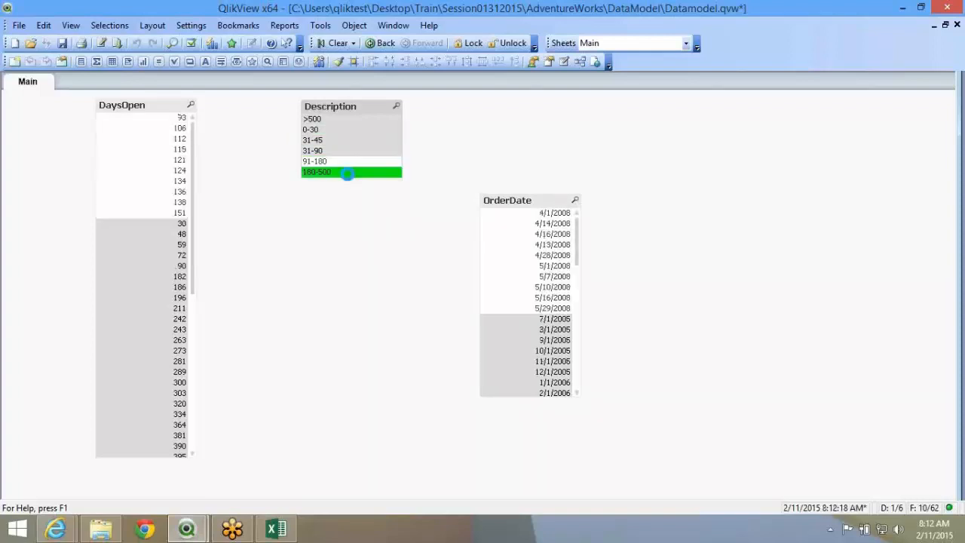
pyautogui.click(391, 175)
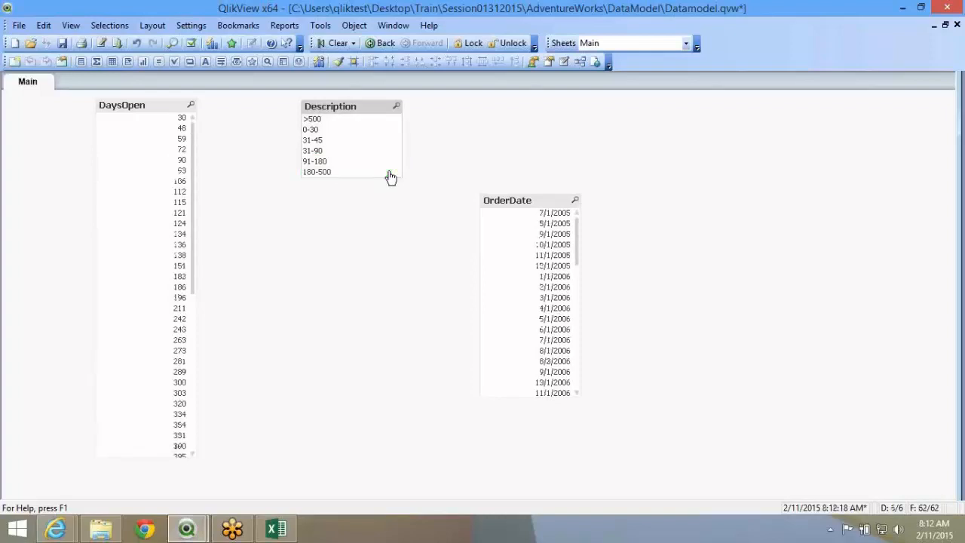
# - Reopen the script editor and examine the edited IntervalDesc rows together with the IntervalMatch load beneath them
pyautogui.click(103, 42)
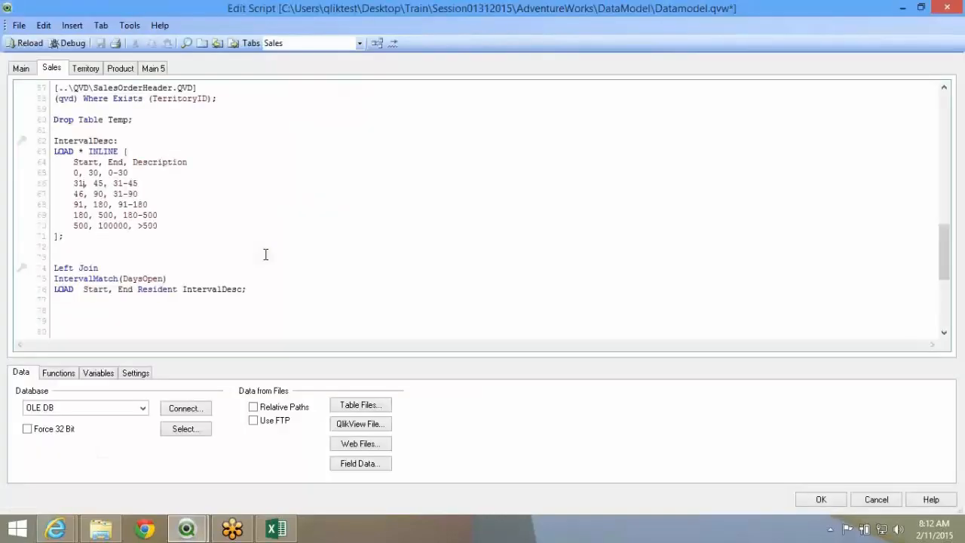
pyautogui.click(89, 161)
pyautogui.doubleClick(82, 172)
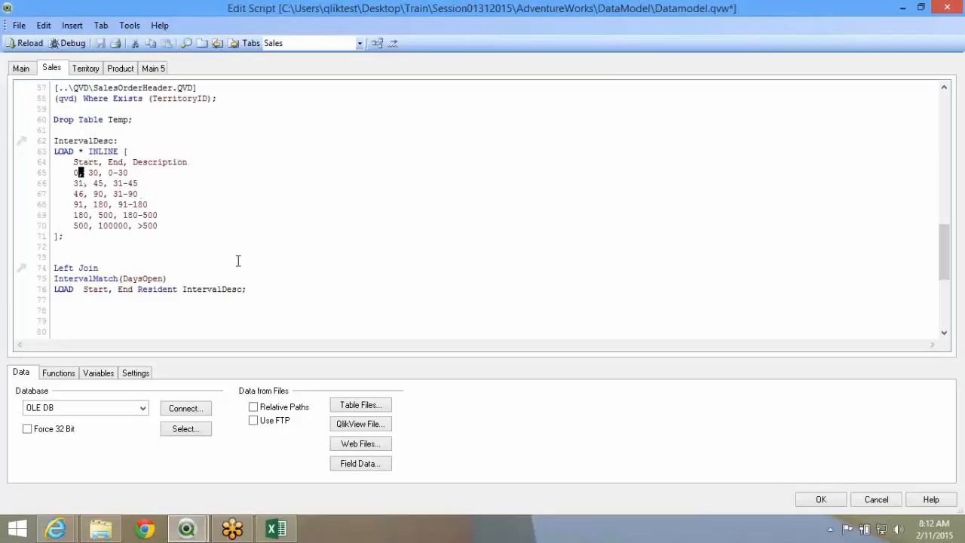
pyautogui.click(268, 289)
pyautogui.moveTo(267, 287); pyautogui.dragTo(52, 140)
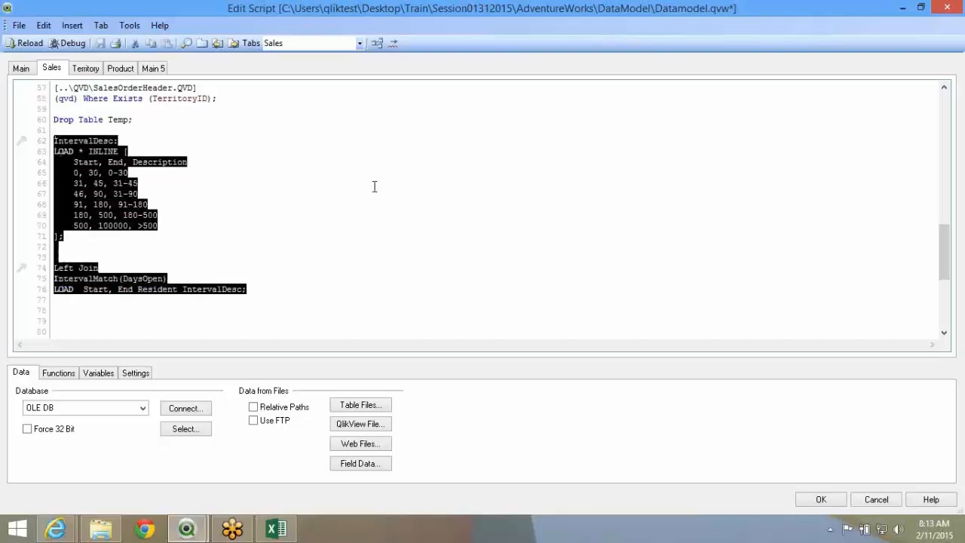
pyautogui.click(958, 62)
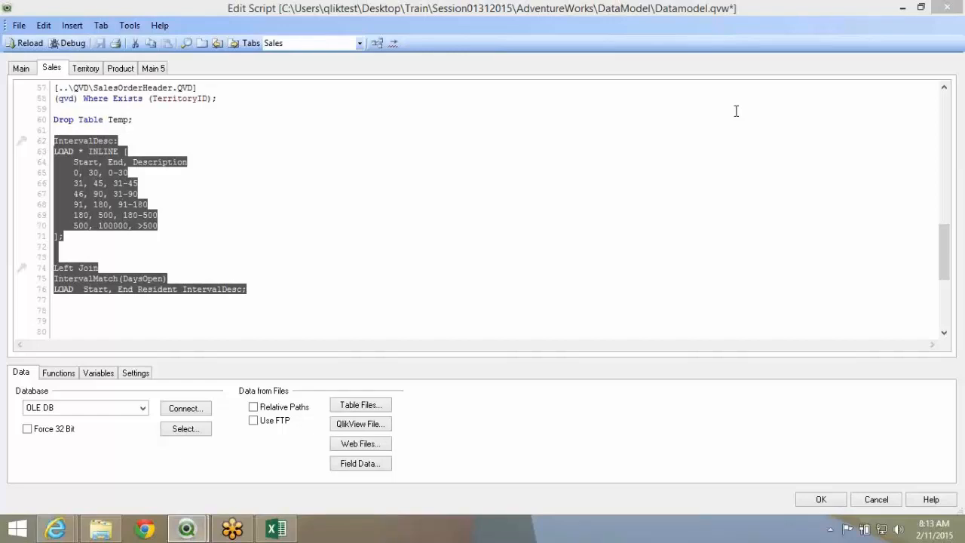
pyautogui.click(326, 169)
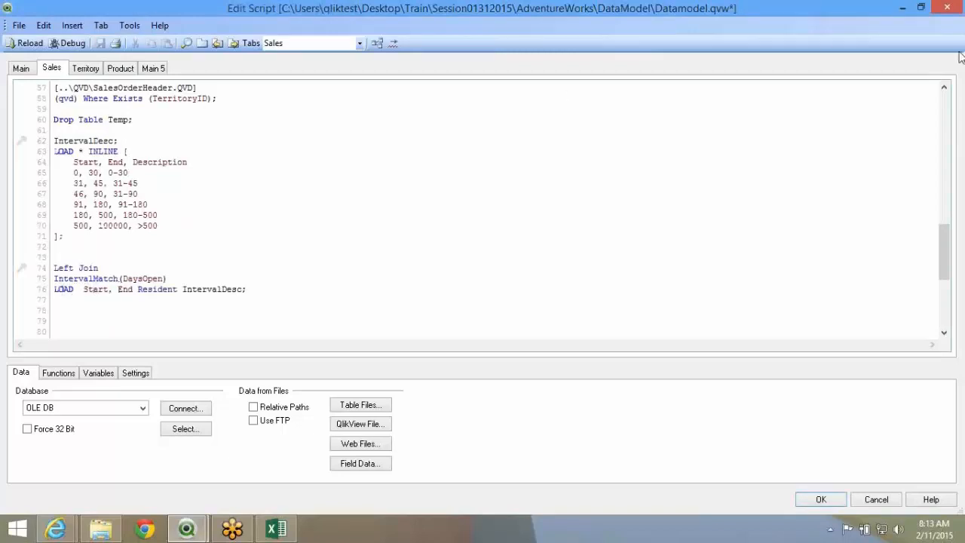
# - Compare the Start and End fields in the IntervalMatch load with the field headers of the IntervalDesc inline table
pyautogui.click(134, 305)
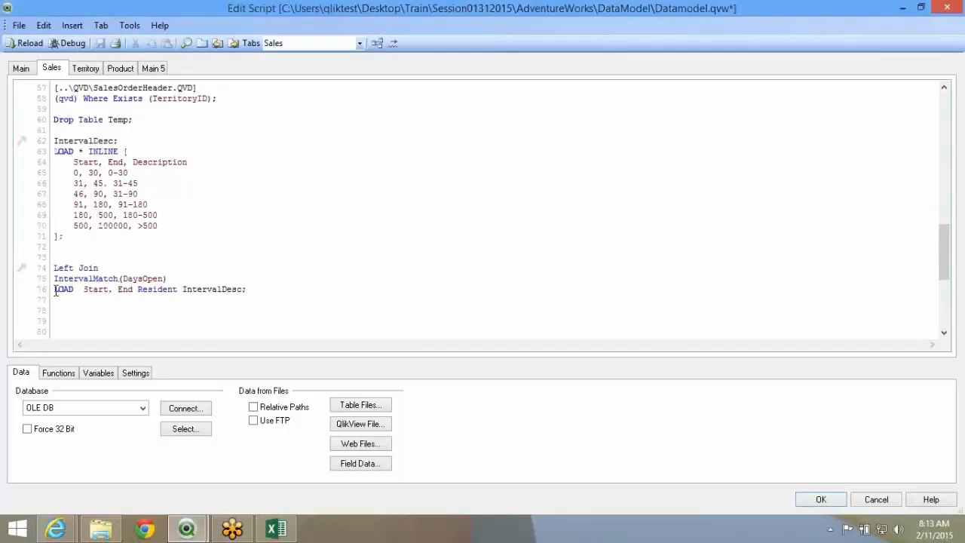
pyautogui.doubleClick(96, 289)
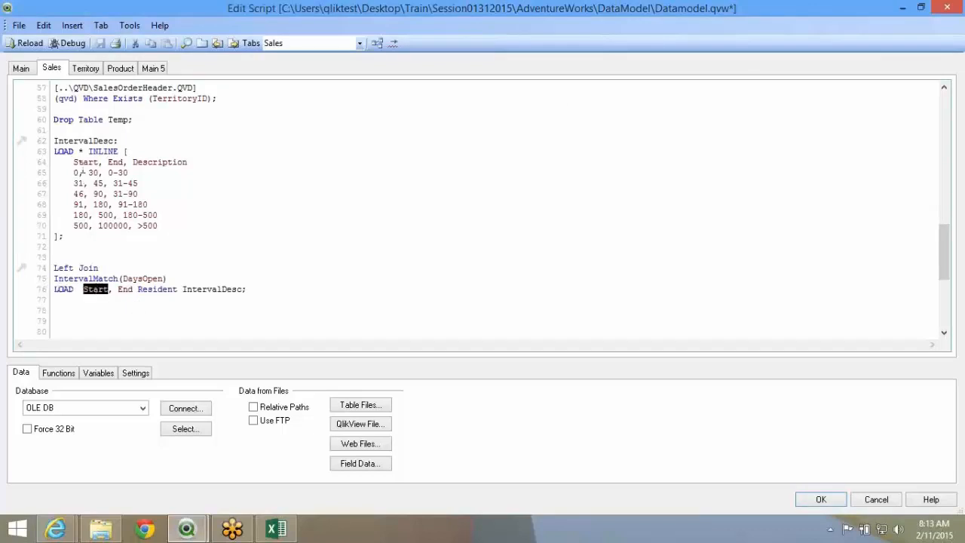
pyautogui.doubleClick(84, 161)
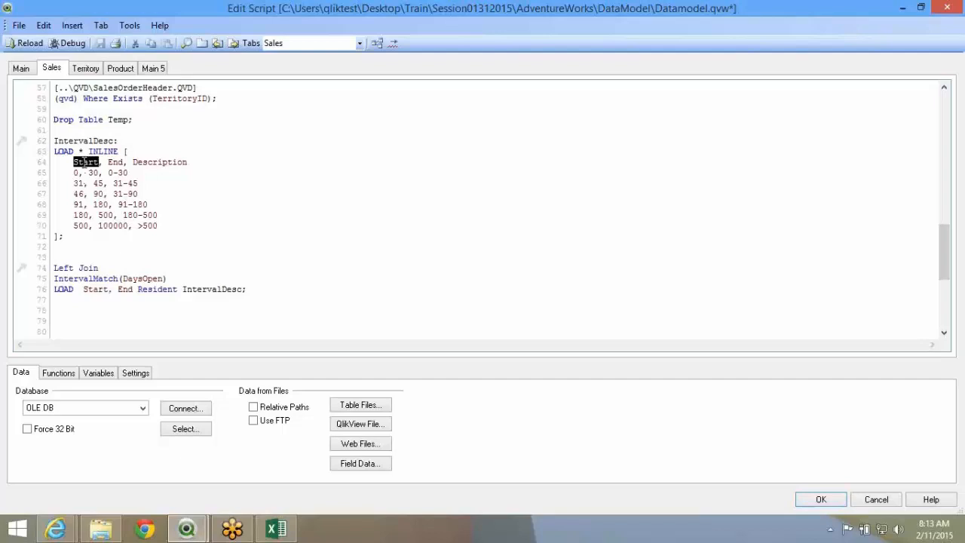
pyautogui.click(100, 162)
pyautogui.moveTo(83, 290); pyautogui.dragTo(135, 290)
pyautogui.click(98, 290)
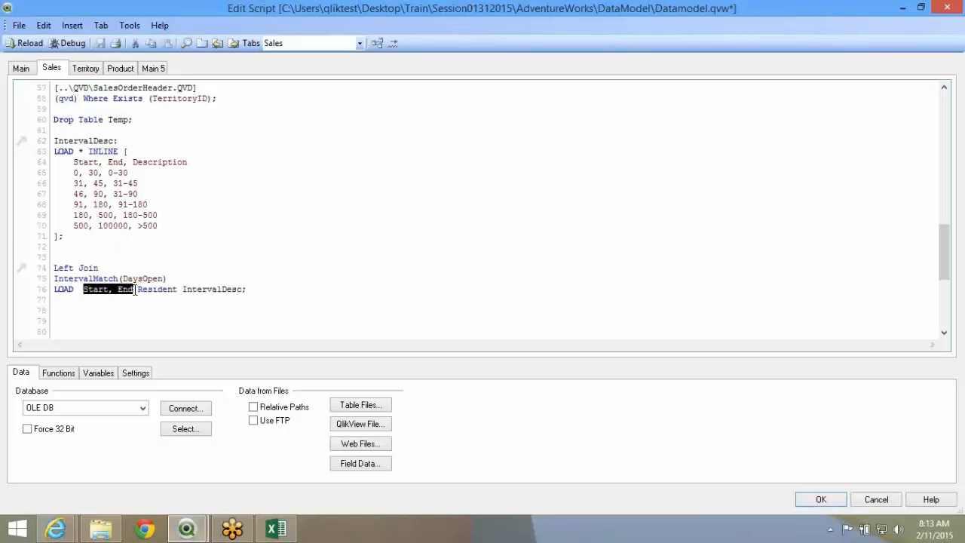
pyautogui.click(98, 289)
pyautogui.doubleClick(96, 290)
pyautogui.click(131, 296)
pyautogui.hotkey('shift', 'Down')
pyautogui.hotkey('shift', 'Down')
pyautogui.hotkey('shift', 'Down')
pyautogui.hotkey('shift', 'Down')
pyautogui.hotkey('shift', 'Down')
pyautogui.hotkey('shift', 'Down')
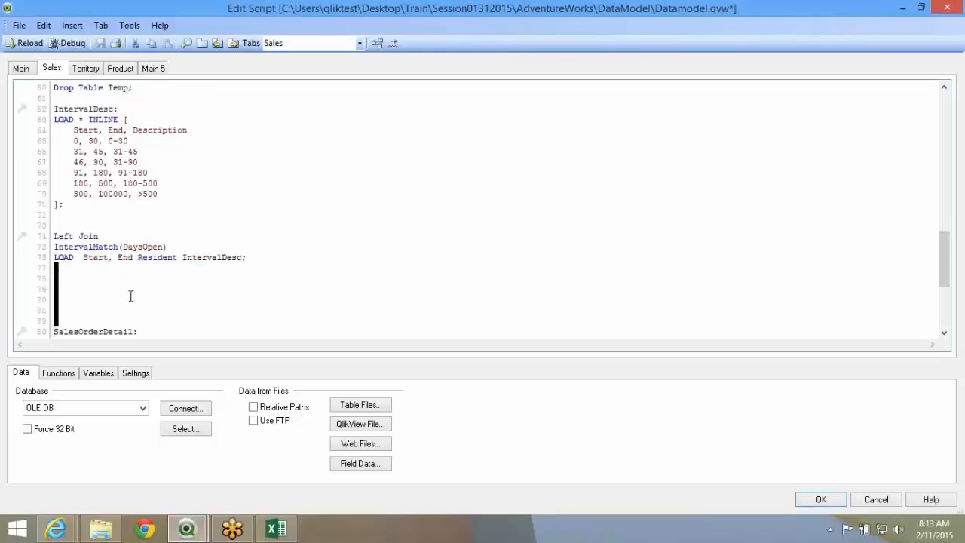
pyautogui.doubleClick(125, 257)
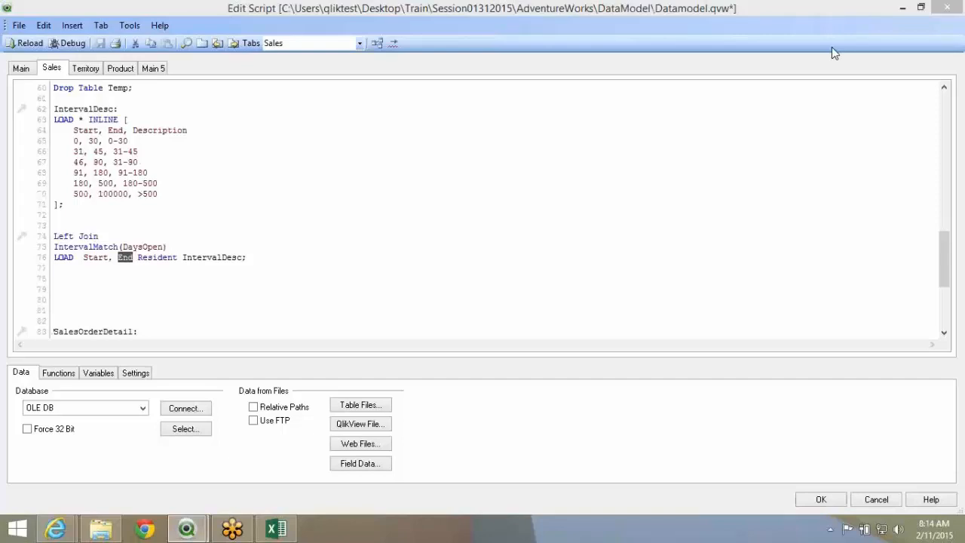
pyautogui.click(752, 308)
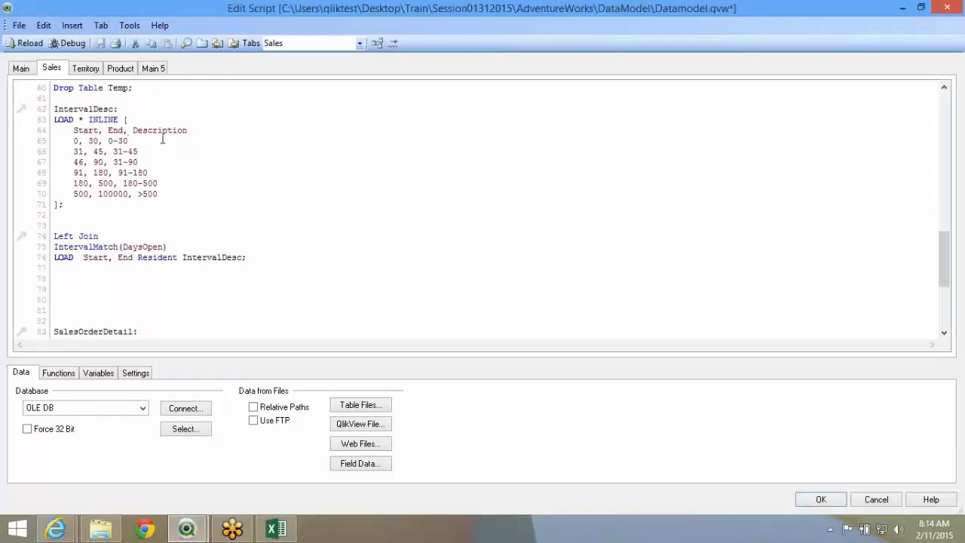
# - Review the interval block and the surrounding SalesOrderHeader and SalesOrderDetail loads in the Sales script
pyautogui.doubleClick(134, 150)
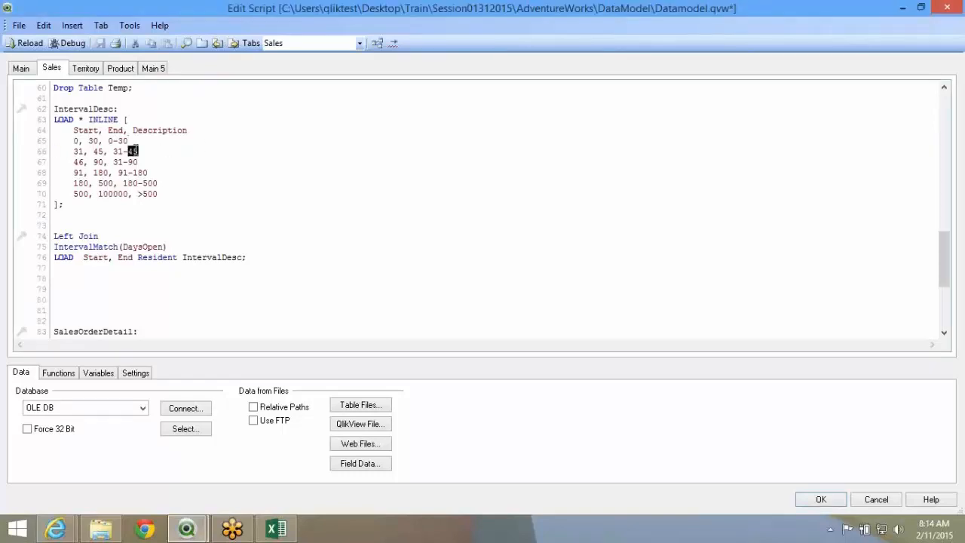
pyautogui.doubleClick(212, 206)
pyautogui.moveTo(258, 254); pyautogui.dragTo(59, 119)
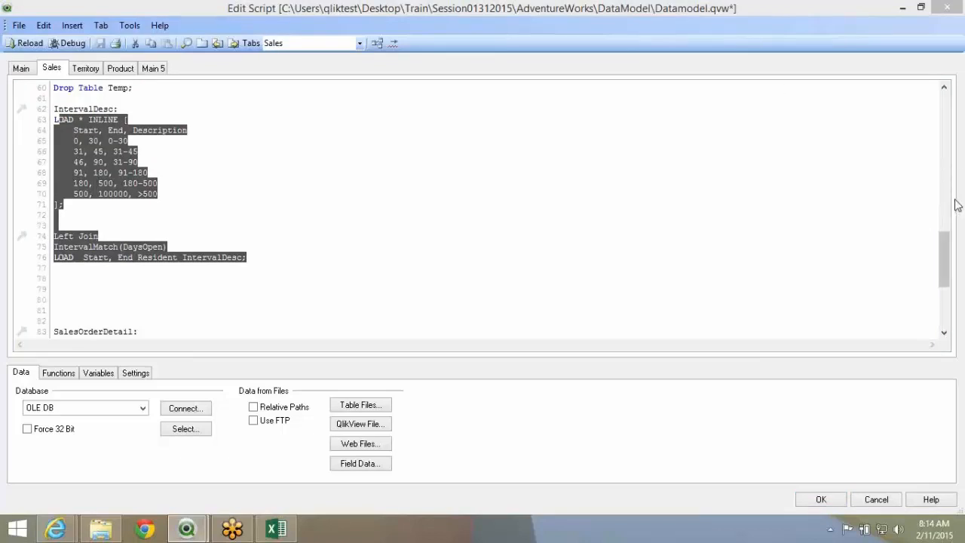
pyautogui.click(757, 315)
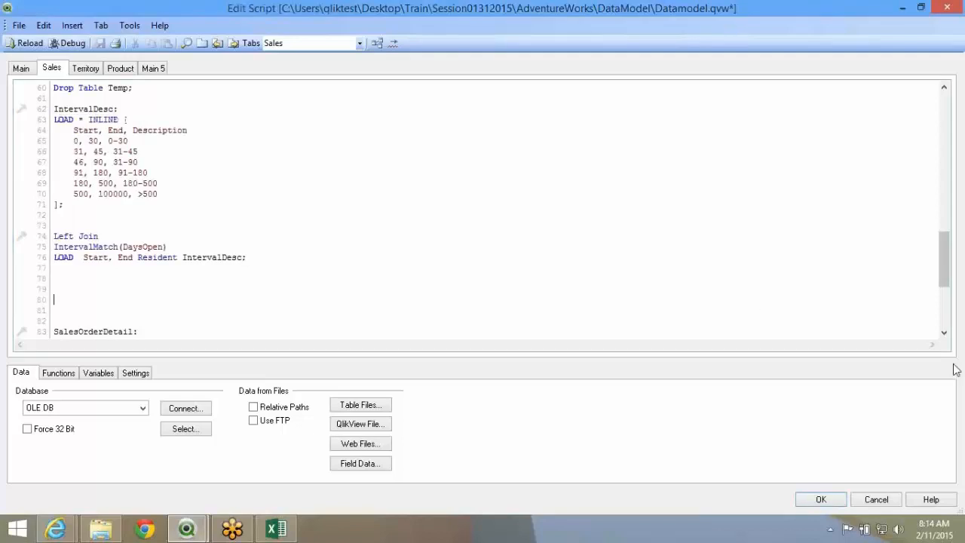
pyautogui.scroll(2, 212, 261)
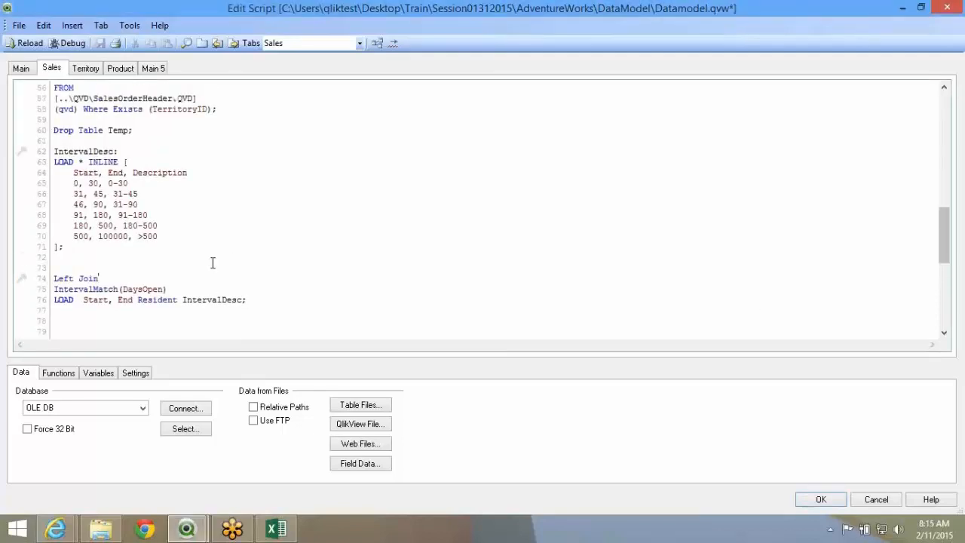
pyautogui.scroll(6, 212, 262)
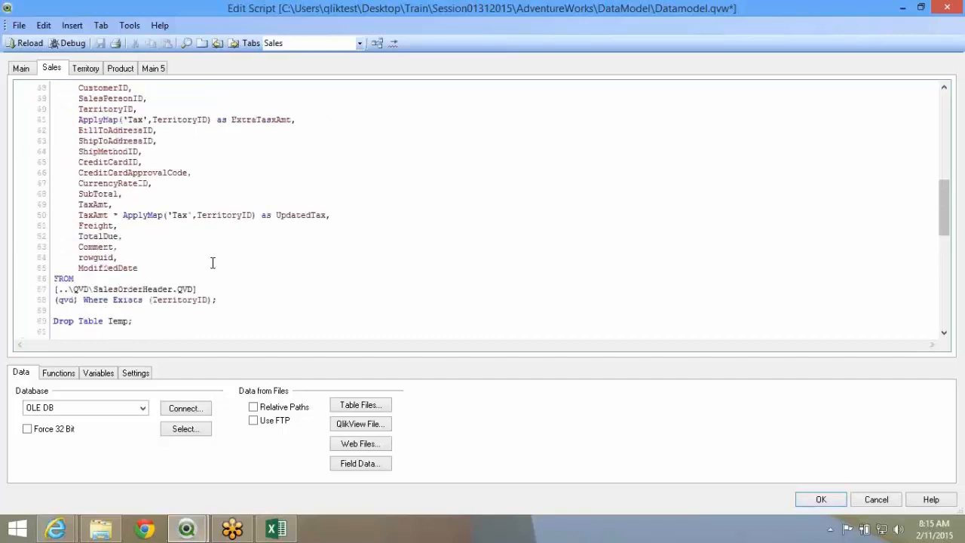
pyautogui.scroll(-7, 212, 262)
pyautogui.scroll(-8, 274, 181)
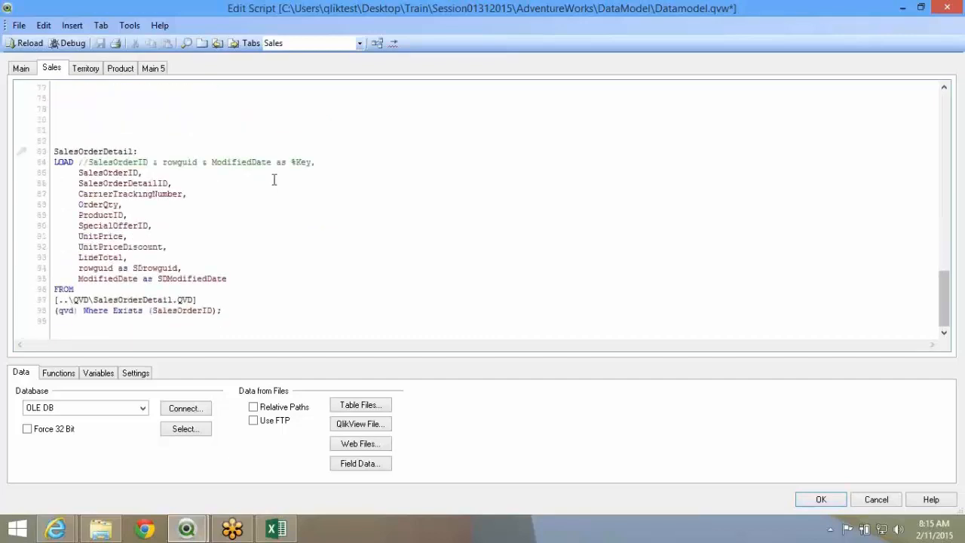
pyautogui.scroll(3, 274, 179)
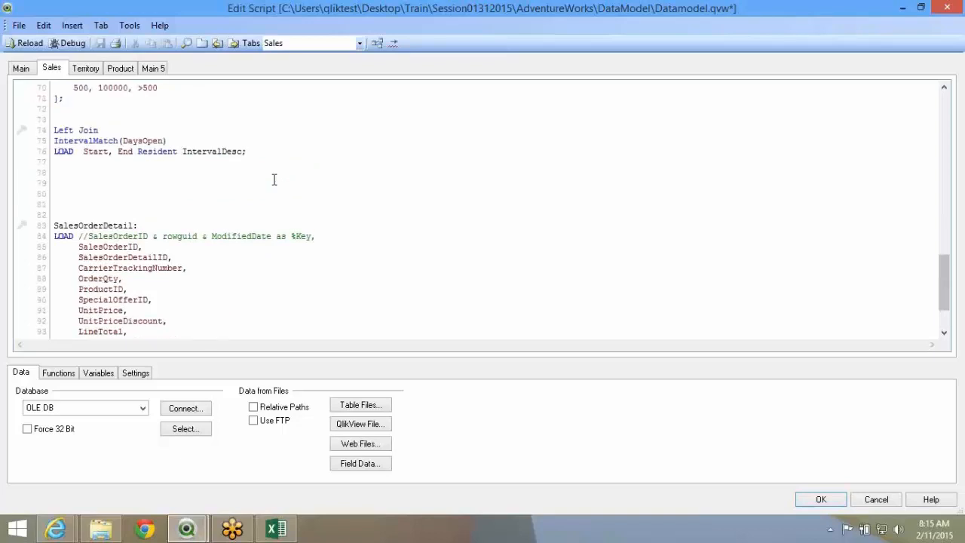
pyautogui.scroll(9, 275, 180)
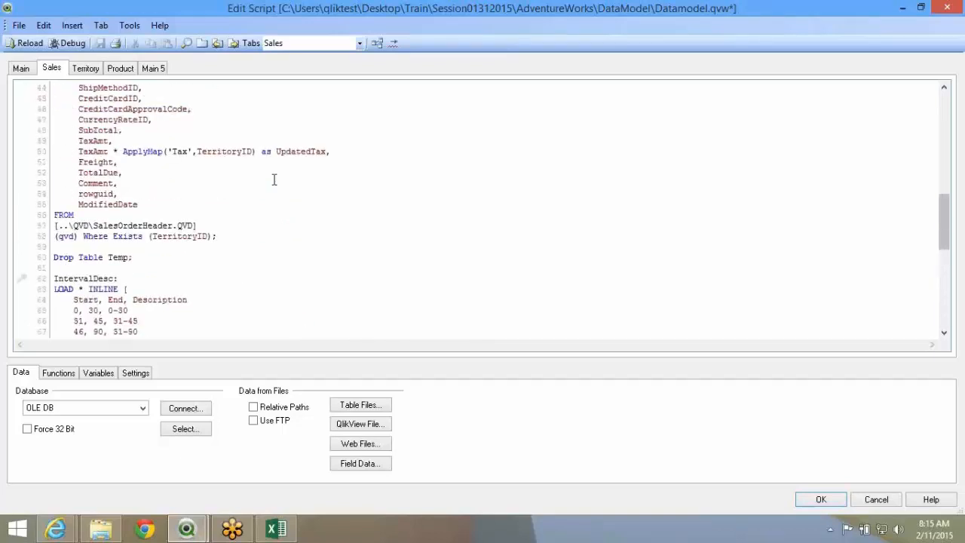
# - Switch to the Movies Database document and close its Table Viewer
pyautogui.moveTo(195, 531)
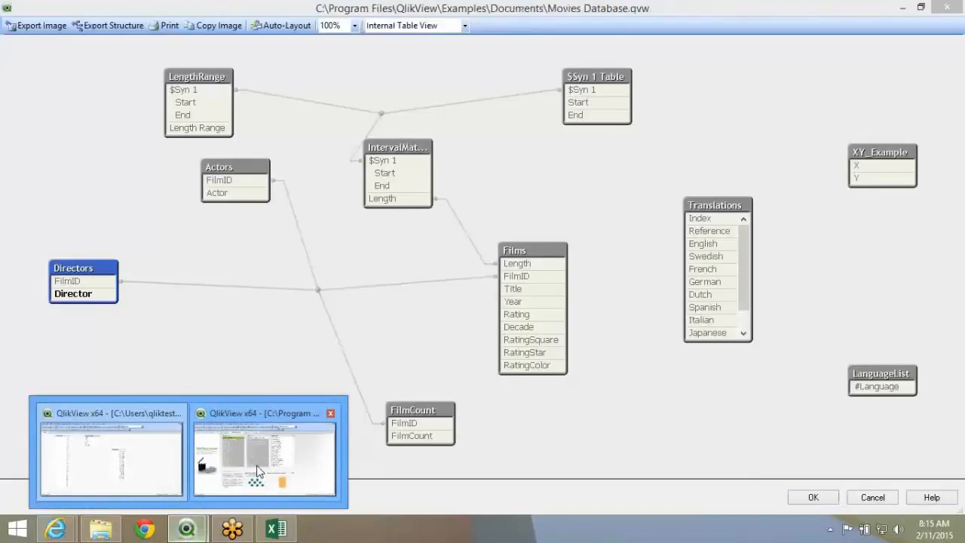
pyautogui.click(262, 474)
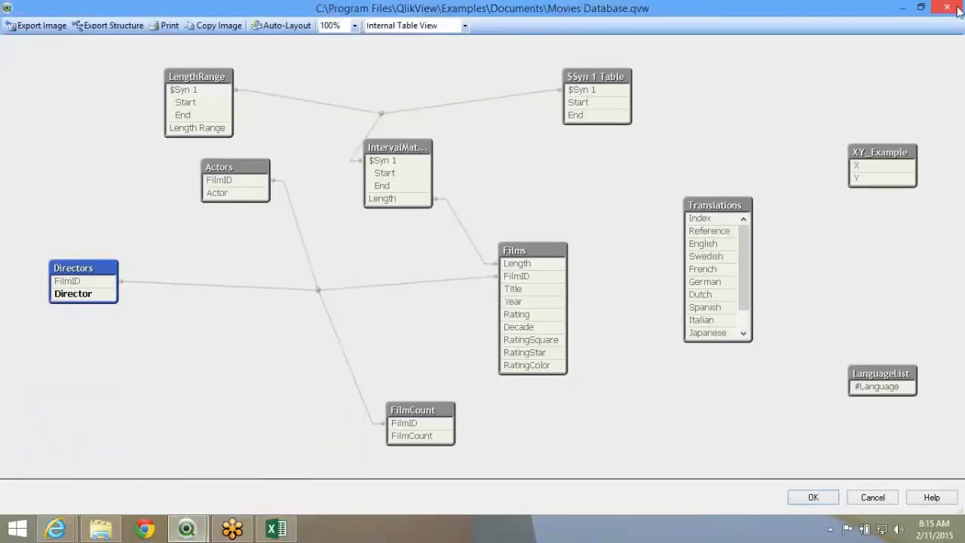
pyautogui.click(958, 11)
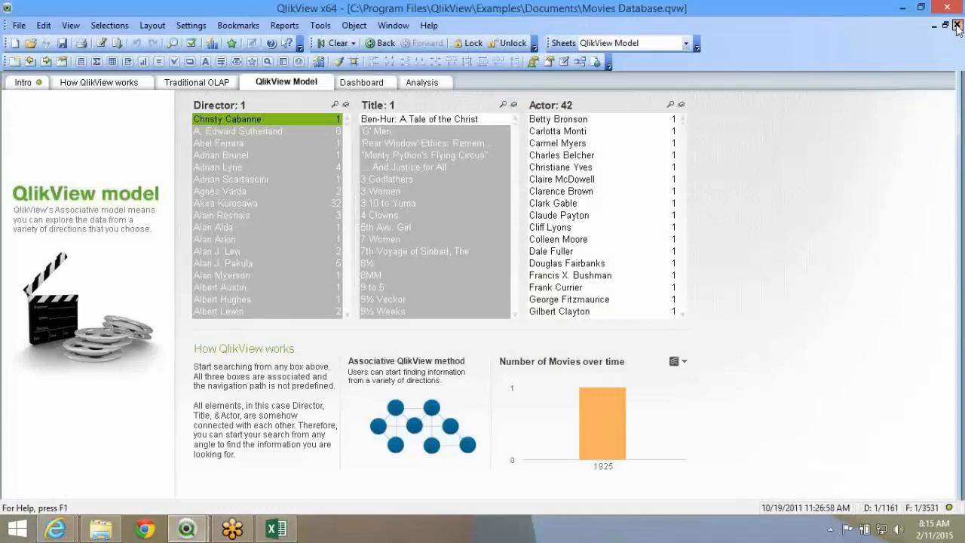
# - Close the Movies Database document and go to the Train folder in File Explorer
pyautogui.click(956, 24)
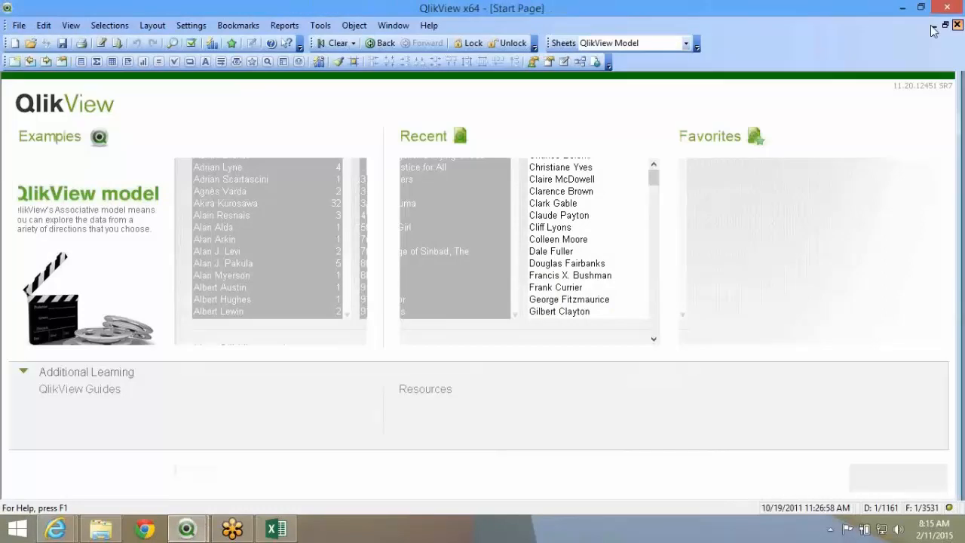
pyautogui.moveTo(56, 529)
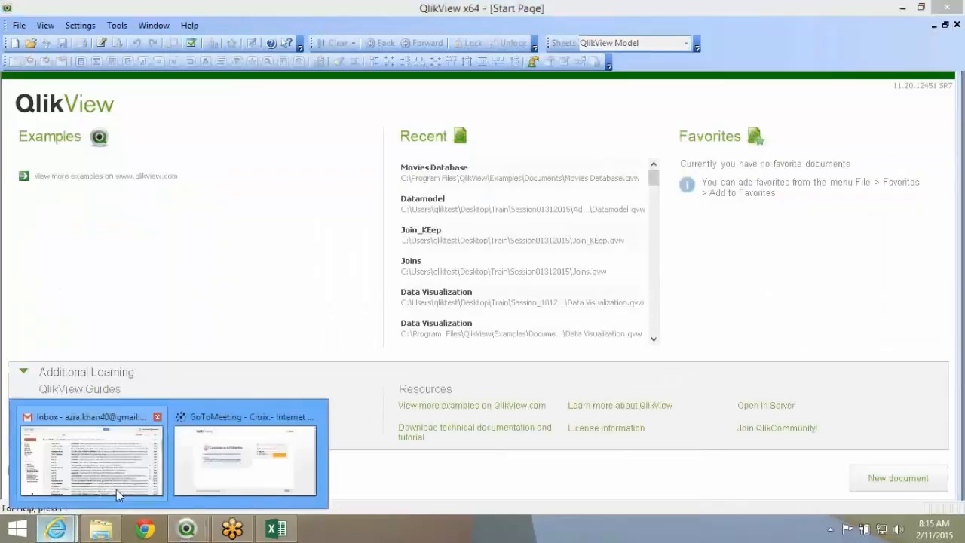
pyautogui.moveTo(116, 489)
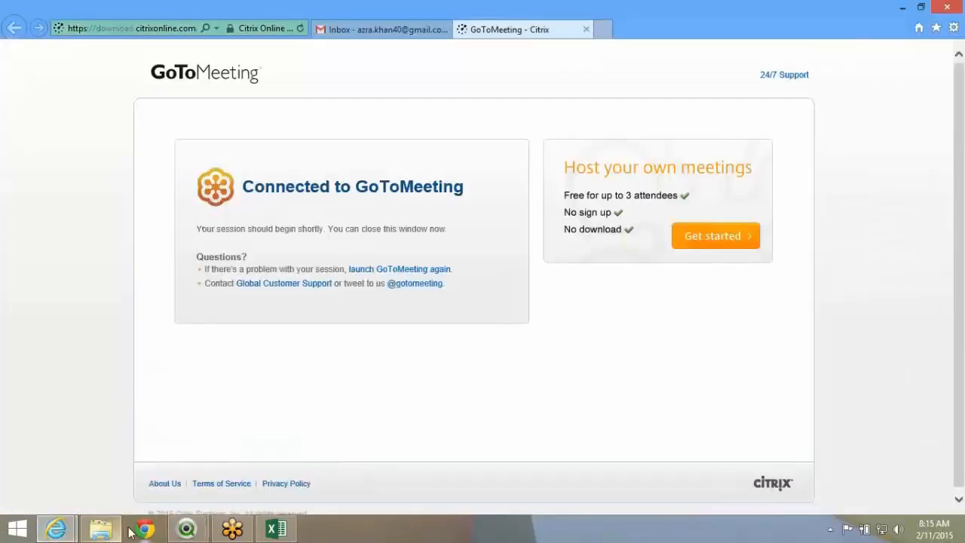
pyautogui.click(113, 530)
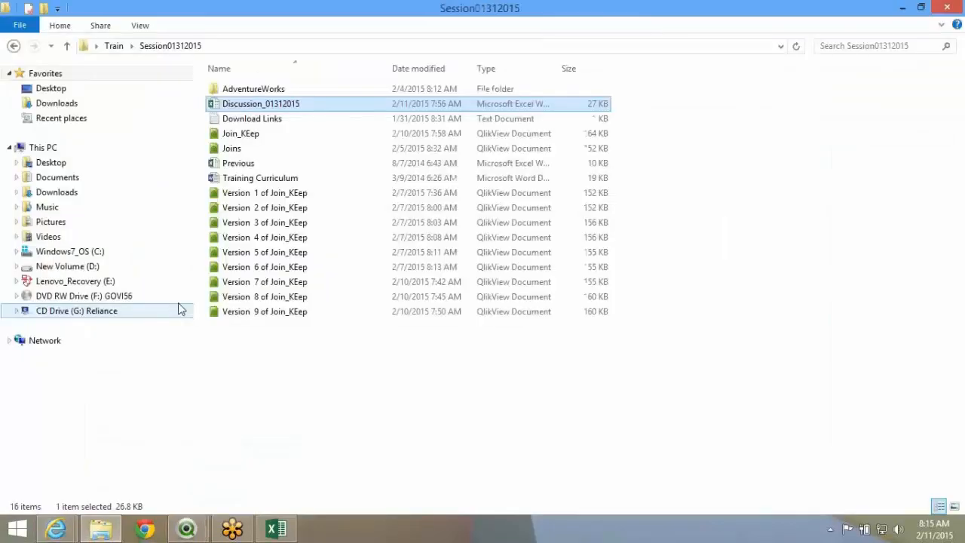
pyautogui.click(114, 46)
# - Look through the Train folder and its Example subfolder for the Previous and Peek sample files
pyautogui.click(263, 252)
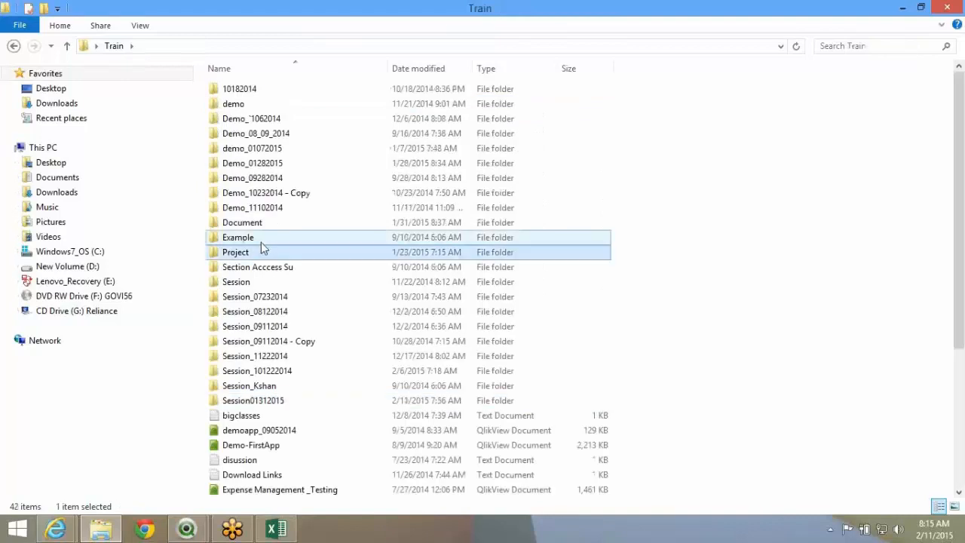
pyautogui.doubleClick(262, 240)
pyautogui.press('BackSpace')
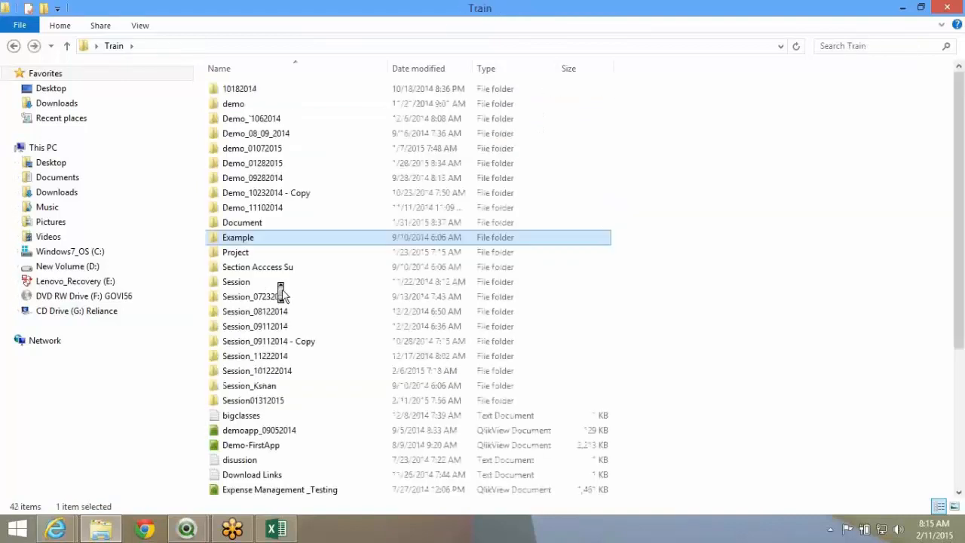
pyautogui.scroll(-1, 280, 294)
pyautogui.scroll(-3, 281, 294)
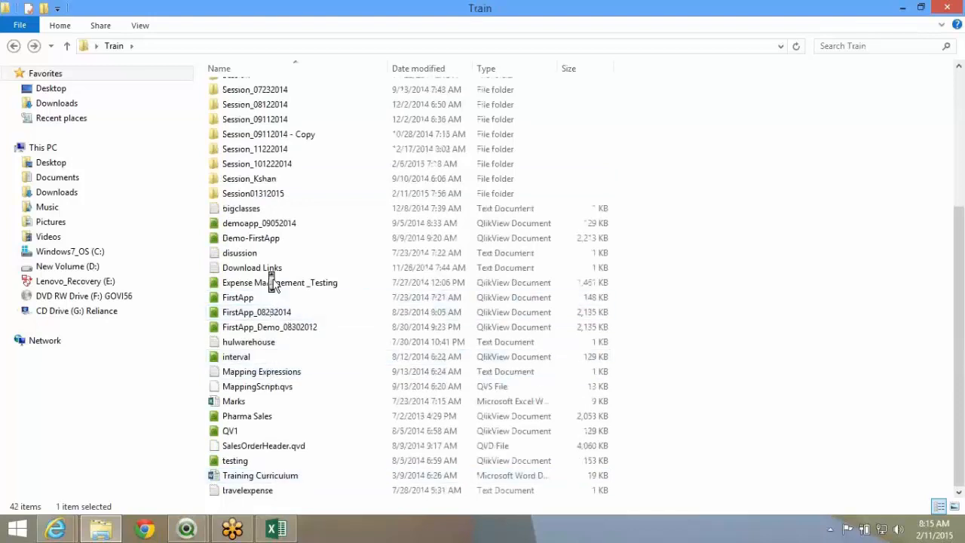
pyautogui.scroll(1, 273, 284)
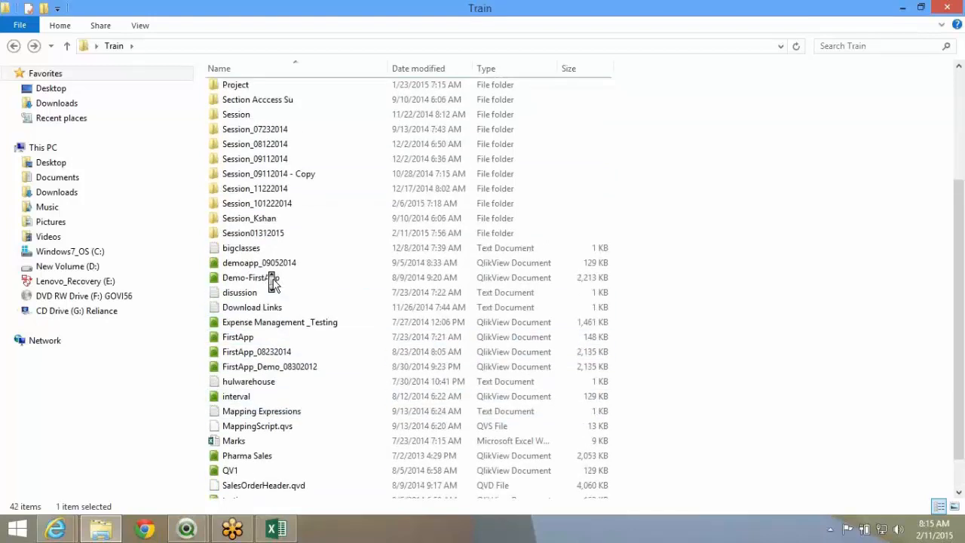
pyautogui.scroll(4, 272, 282)
pyautogui.doubleClick(266, 162)
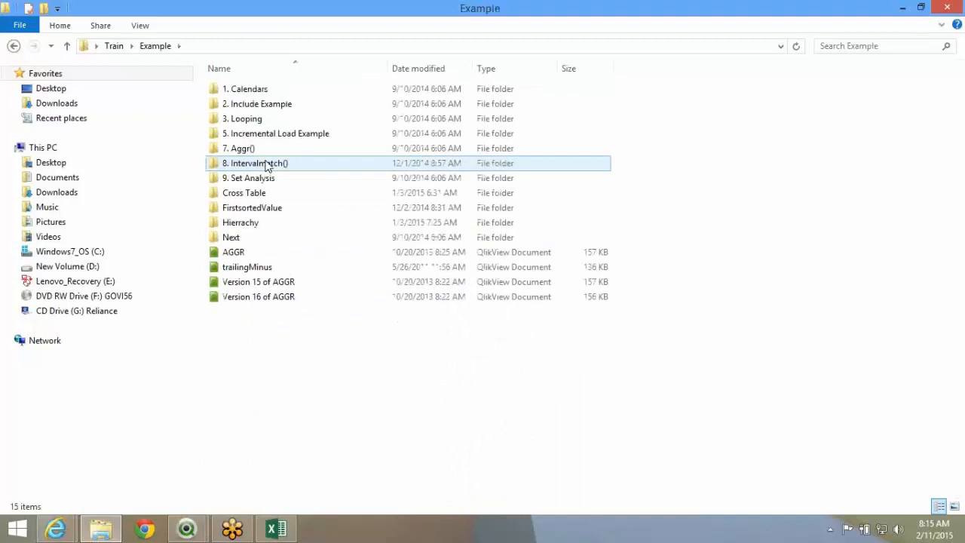
pyautogui.press('BackSpace')
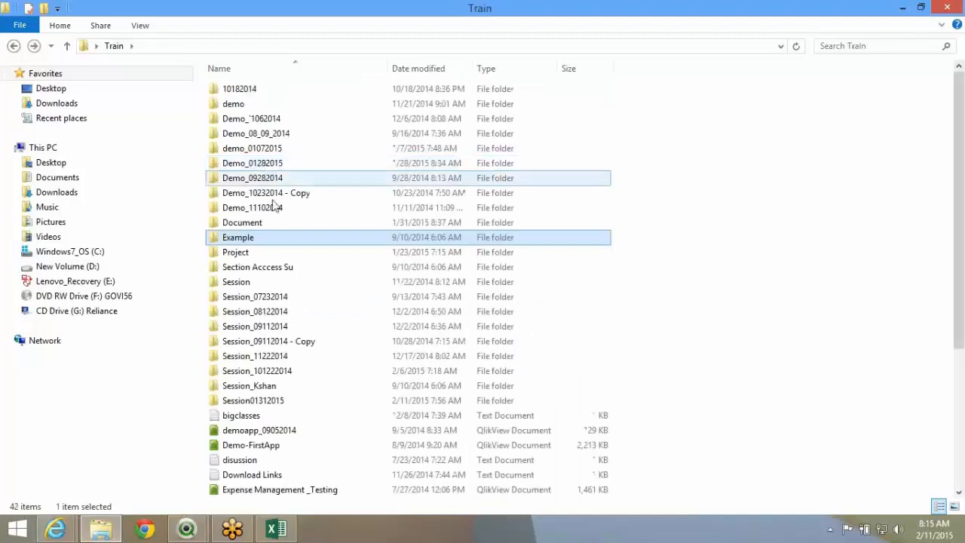
pyautogui.press('Down')
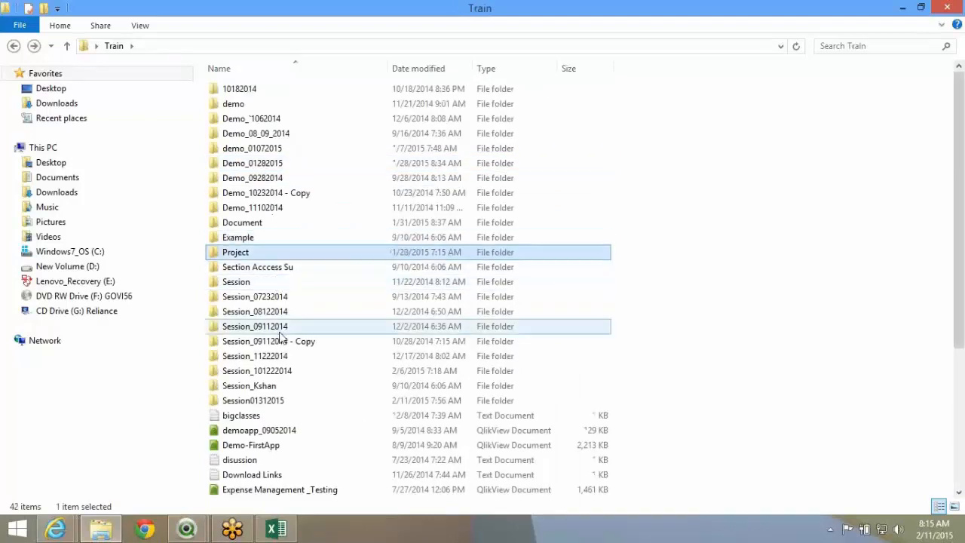
# - Look through the Session_11222014 folder and its AdventureWorks and DataModel subfolders for the sample files
pyautogui.doubleClick(280, 356)
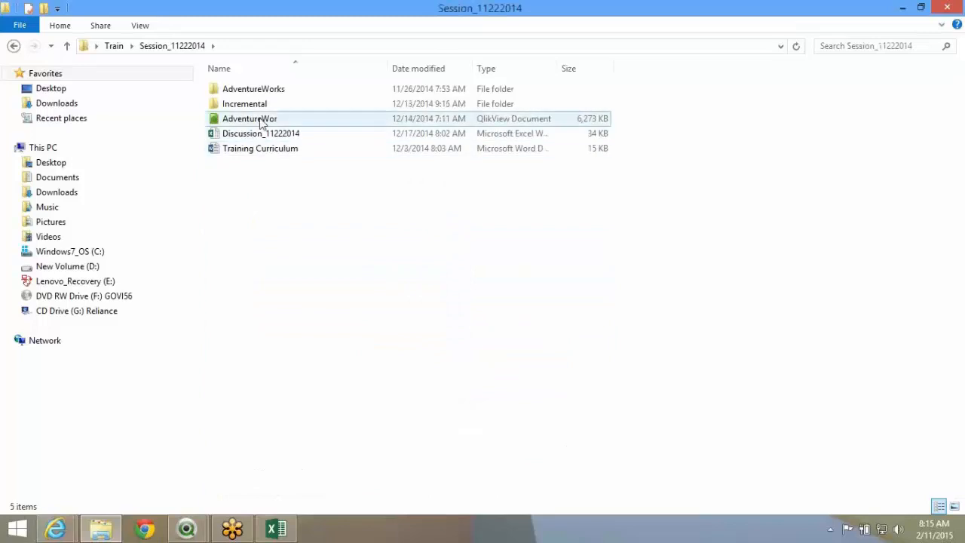
pyautogui.doubleClick(253, 91)
pyautogui.doubleClick(253, 91)
pyautogui.press('BackSpace')
pyautogui.press('Down')
pyautogui.press('Return')
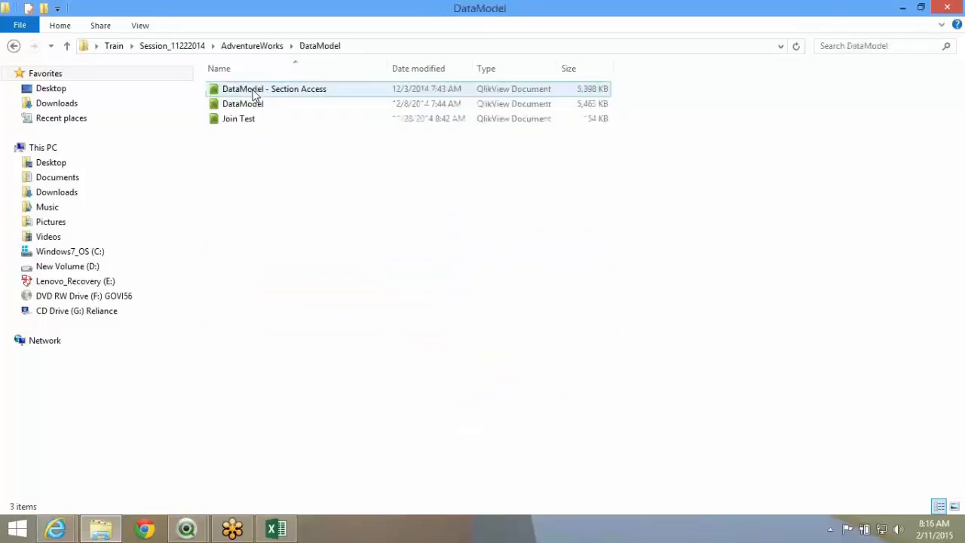
pyautogui.press('BackSpace')
pyautogui.press('BackSpace')
pyautogui.press('BackSpace')
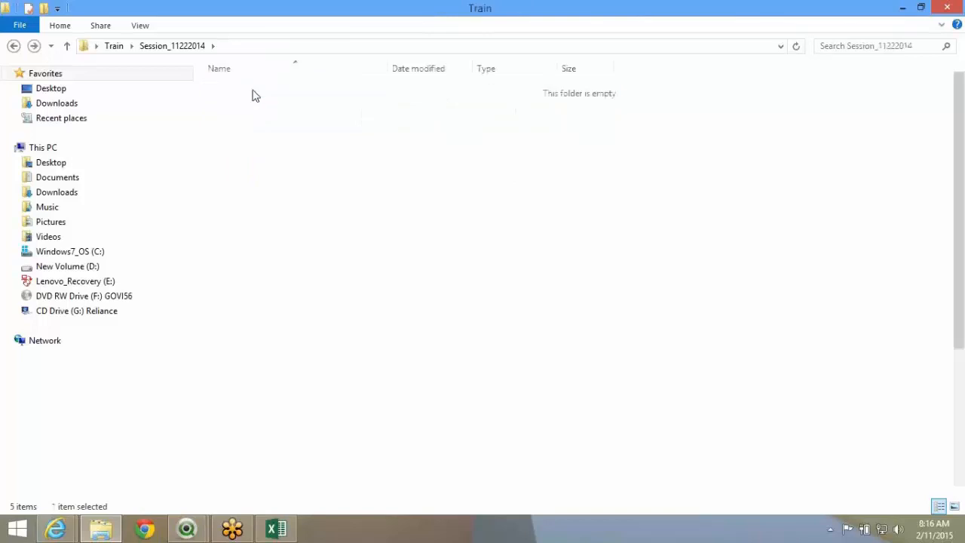
# - Copy the PEEK QlikView document and the Previous Excel workbook from the Session_101222014 folder
pyautogui.press('Down')
pyautogui.press('Return')
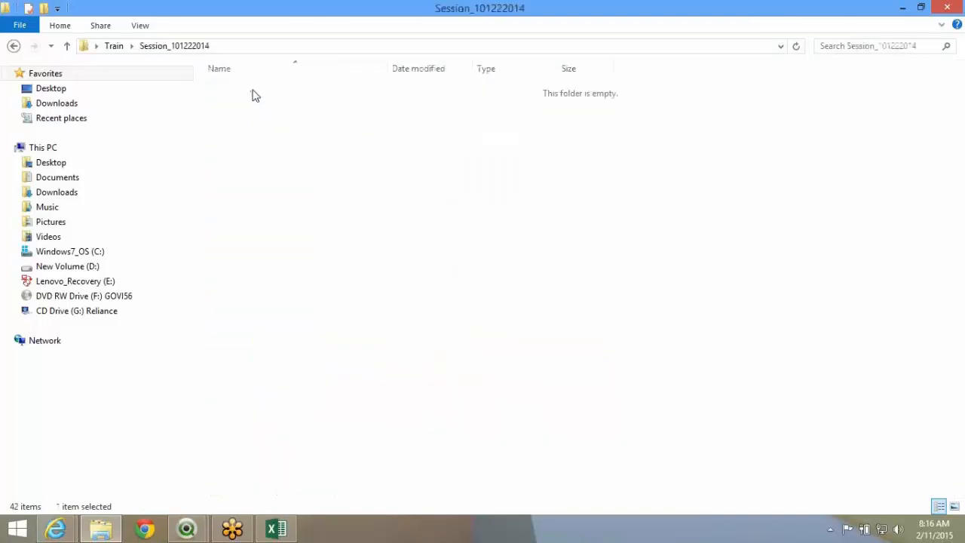
pyautogui.press('Down')
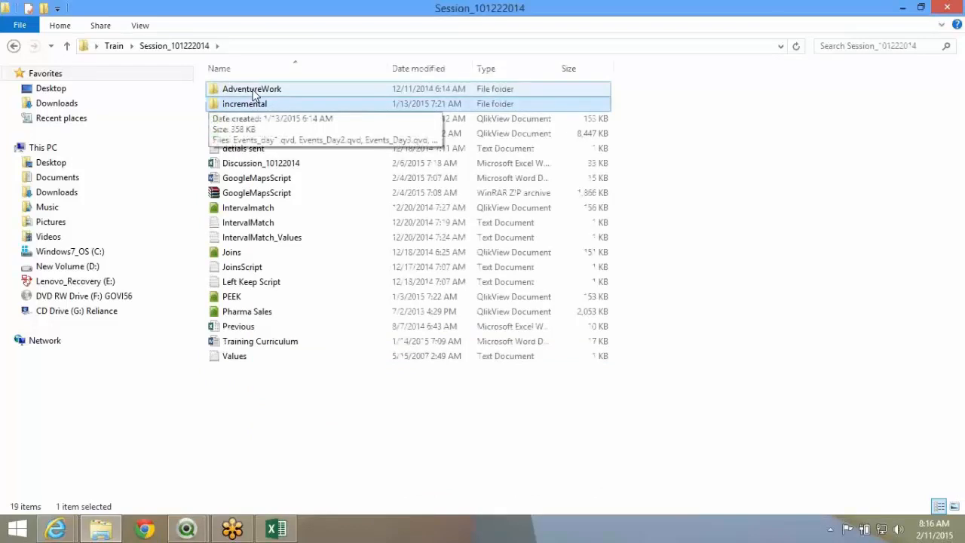
pyautogui.press('Up')
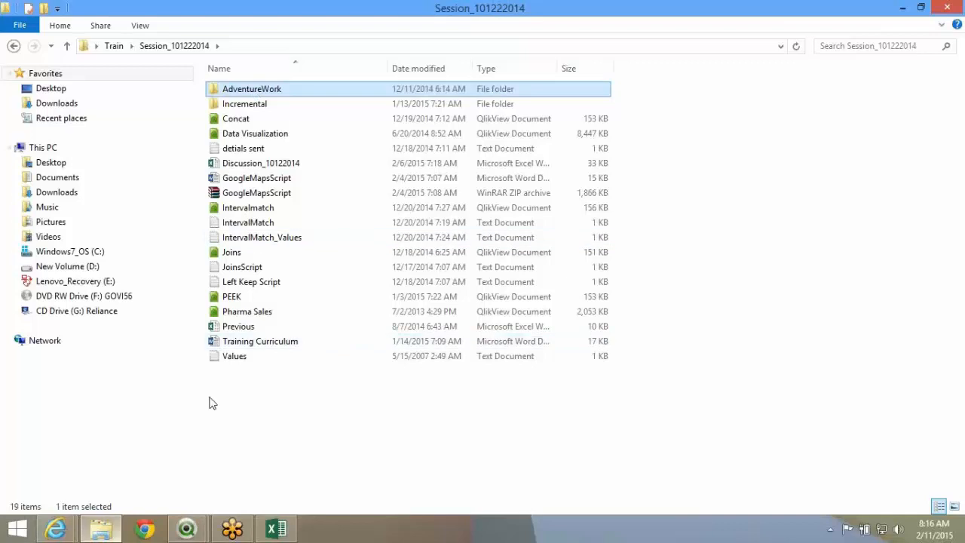
pyautogui.click(293, 299)
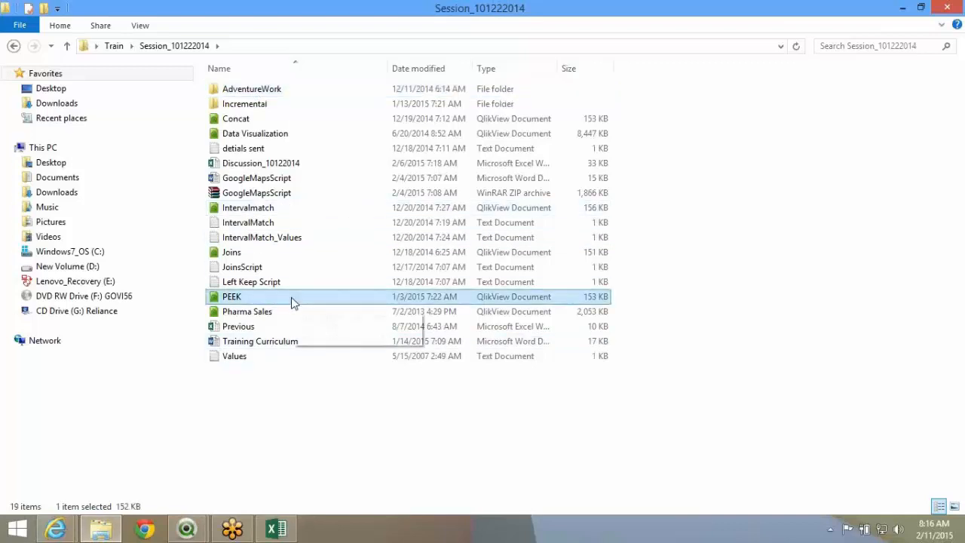
pyautogui.keyDown('ctrl'); pyautogui.click(276, 329); pyautogui.keyUp('ctrl')
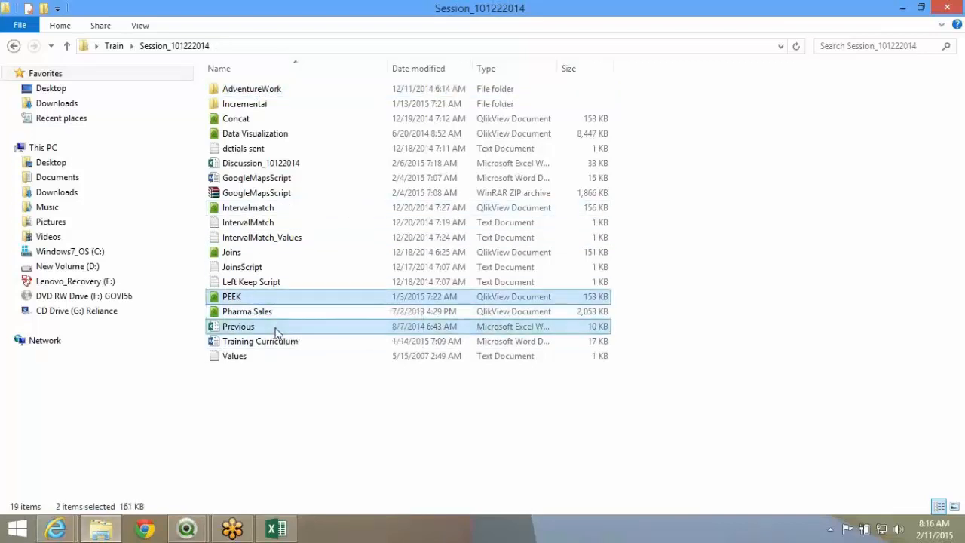
pyautogui.hotkey('alt', 'Tab')
pyautogui.rightClick(283, 329)
pyautogui.click(328, 238)
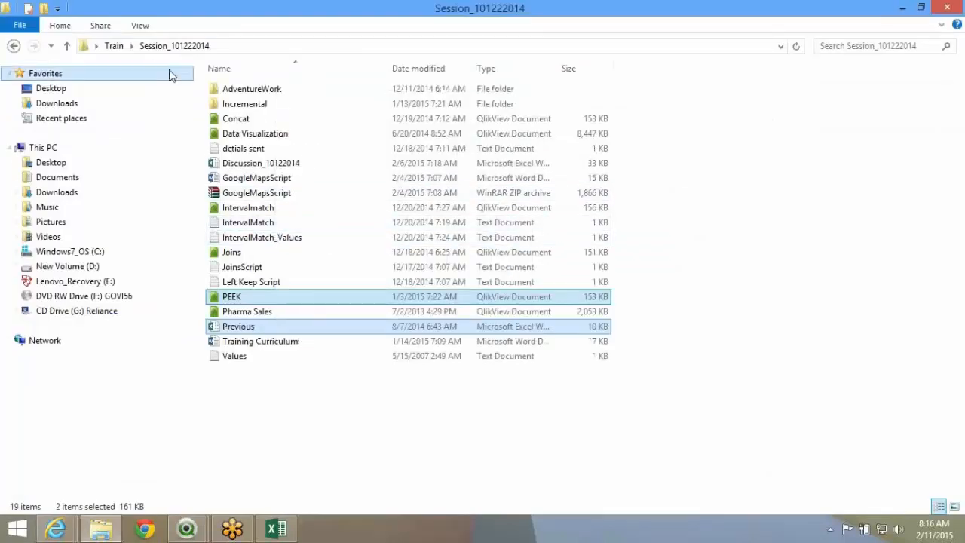
# - Paste the copied files into the Session01312015 folder, replacing the Previous.xlsx file already there
pyautogui.click(121, 45)
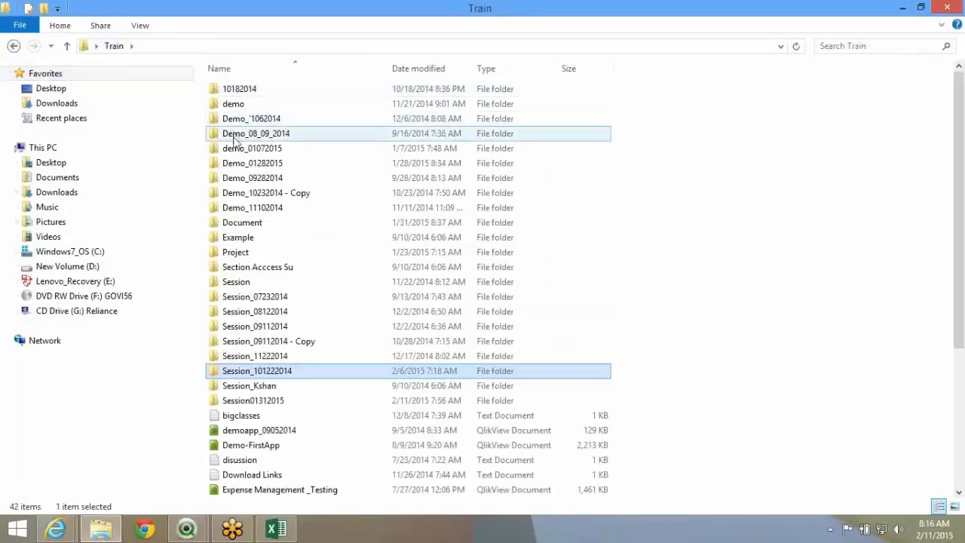
pyautogui.doubleClick(215, 401)
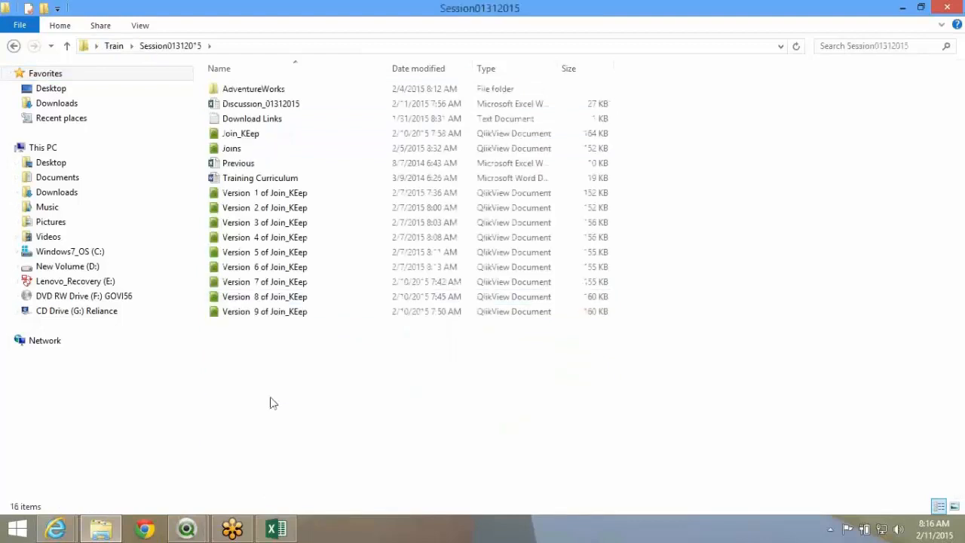
pyautogui.hotkey('ctrl', 'v')
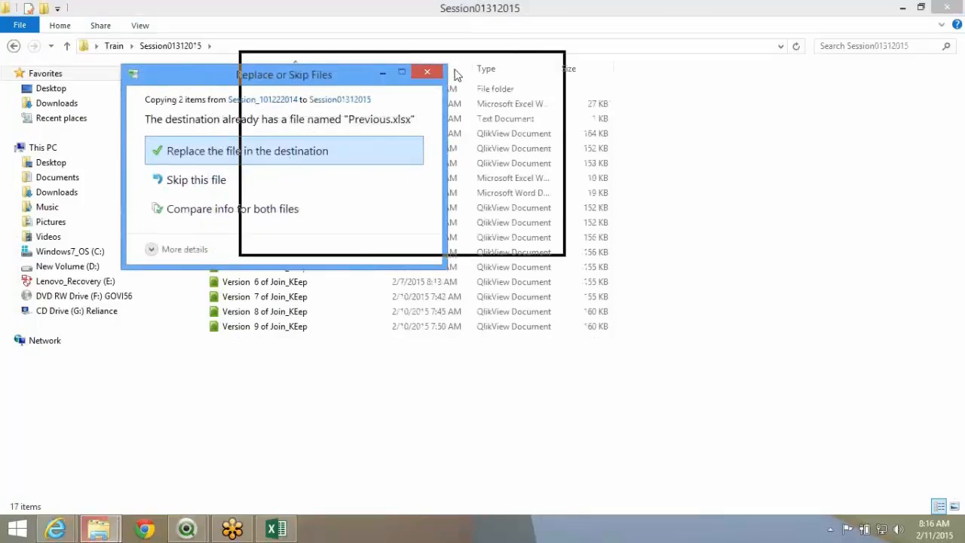
pyautogui.moveTo(454, 70); pyautogui.dragTo(597, 81)
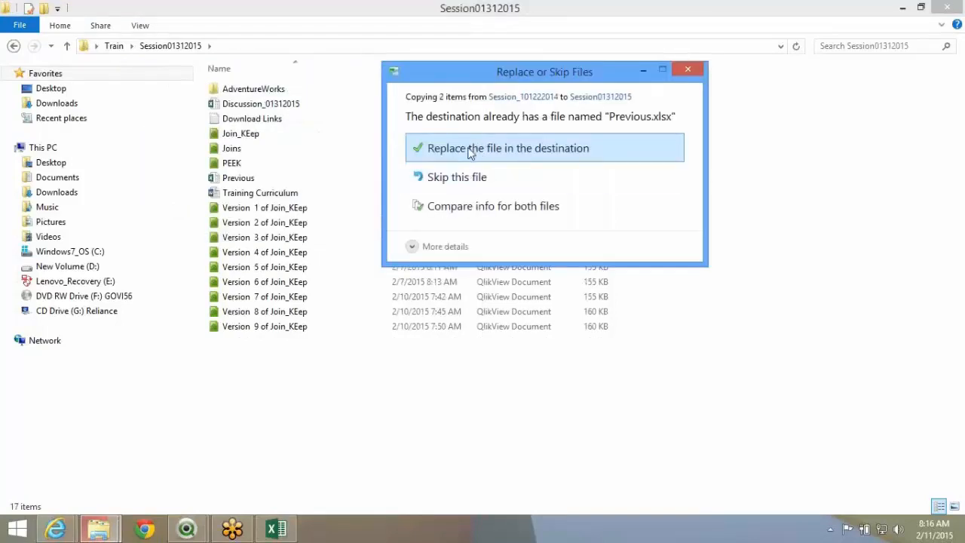
pyautogui.click(469, 153)
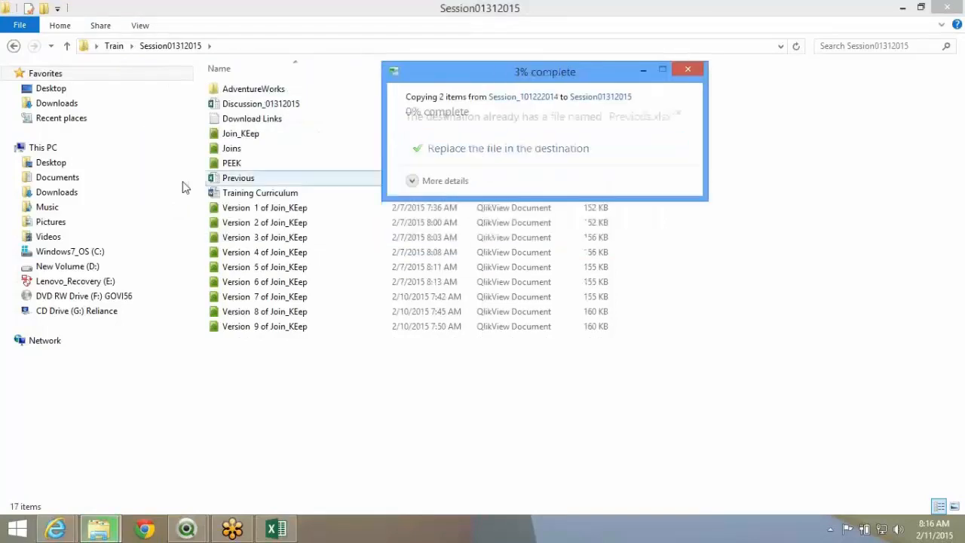
# - Open the Previous workbook and examine the SalesManID and Data columns on Sheet1
pyautogui.doubleClick(291, 178)
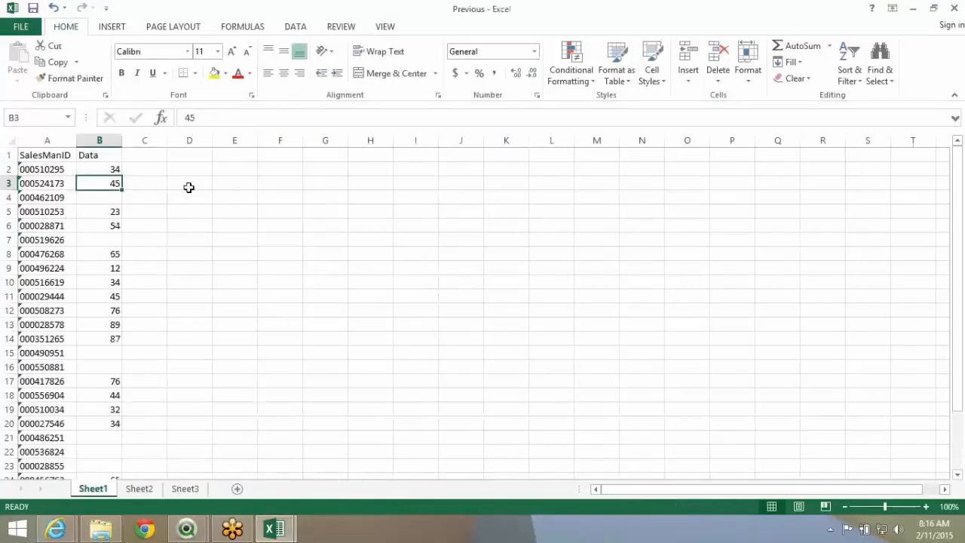
pyautogui.scroll(-8, 183, 244)
pyautogui.scroll(8, 183, 244)
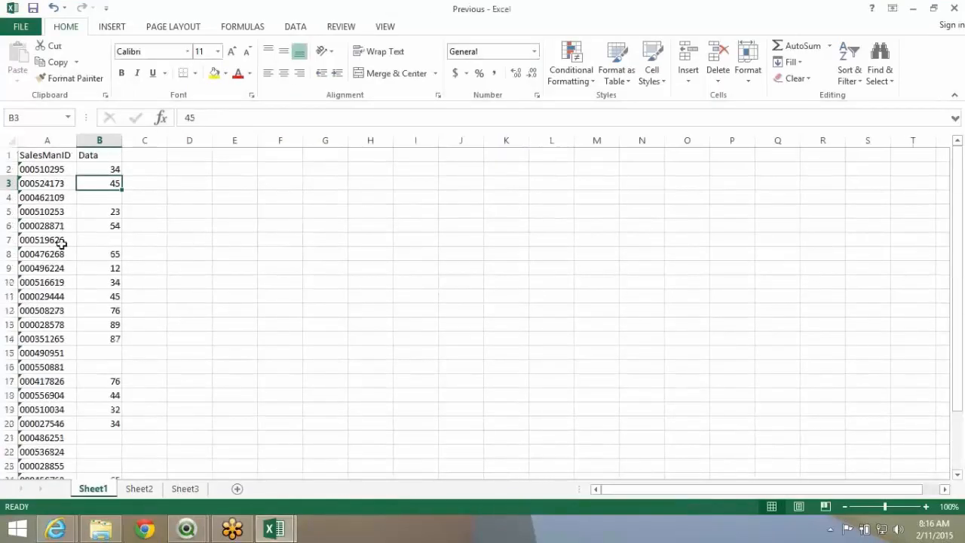
pyautogui.click(61, 181)
pyautogui.click(66, 143)
pyautogui.moveTo(66, 147); pyautogui.dragTo(116, 155)
pyautogui.moveTo(44, 238); pyautogui.dragTo(43, 230)
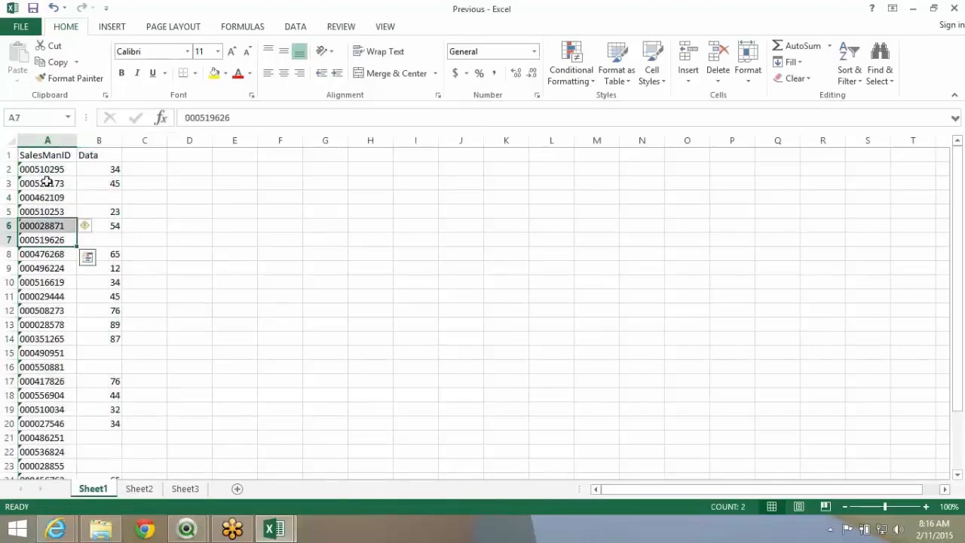
# - Switch to the Datamodel script editor in QlikView and close it, accepting the script
pyautogui.click(190, 528)
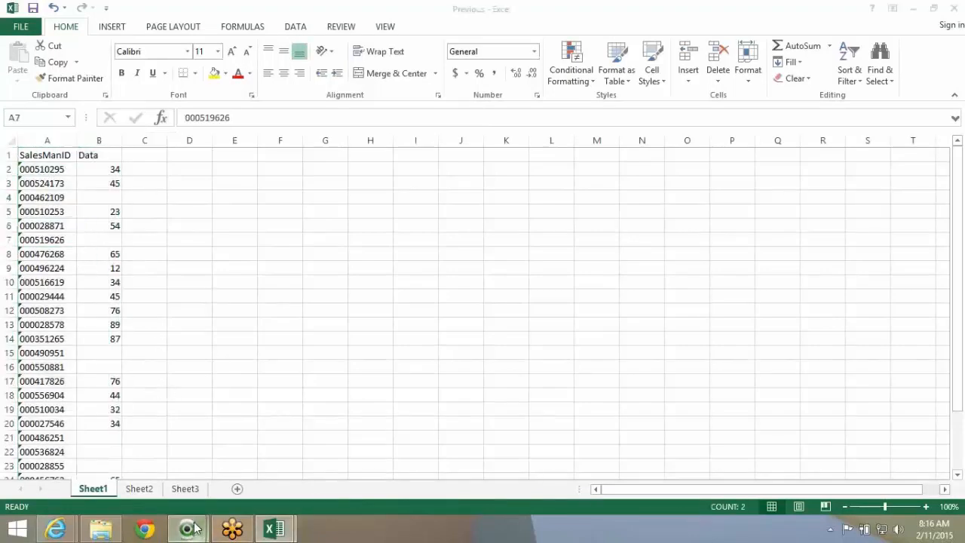
pyautogui.click(158, 435)
pyautogui.scroll(15, 227, 189)
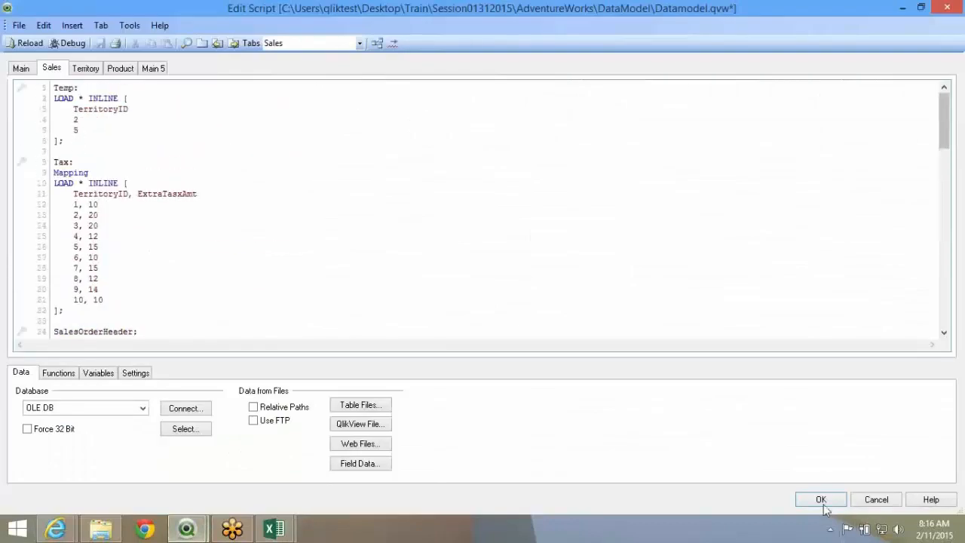
pyautogui.click(821, 500)
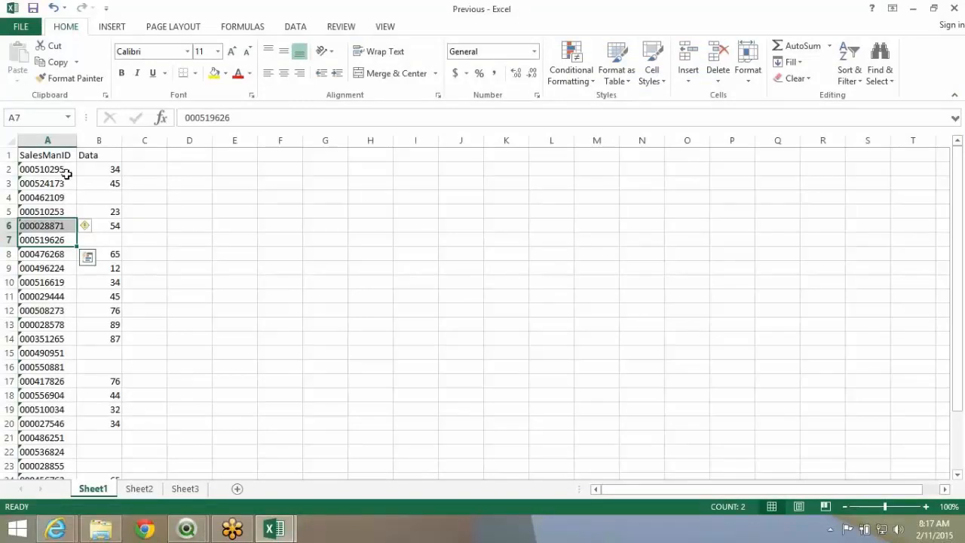
# - In the Previous workbook, convert the SalesManID column to numbers with Text to Columns as delimited data, and review the rows
pyautogui.doubleClick(67, 169)
pyautogui.click(47, 208)
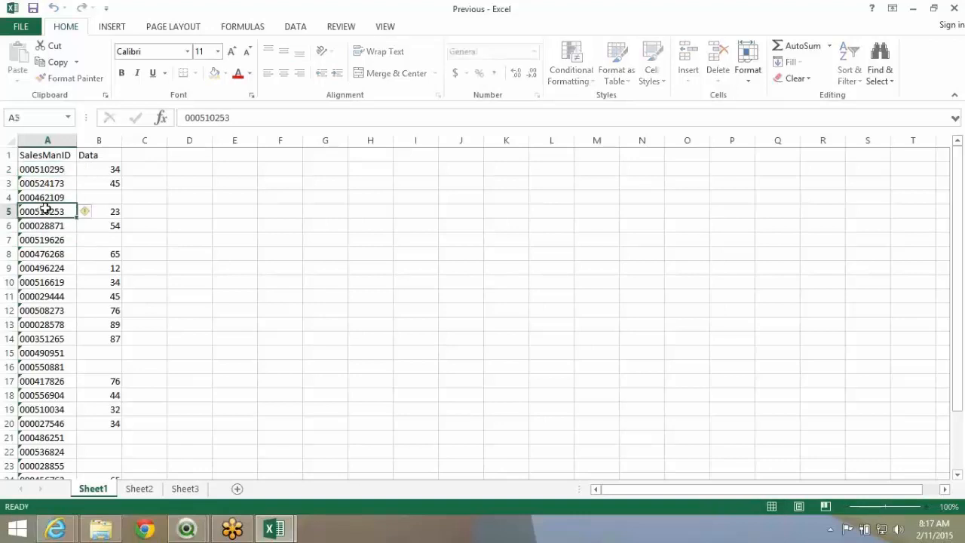
pyautogui.click(62, 193)
pyautogui.click(65, 140)
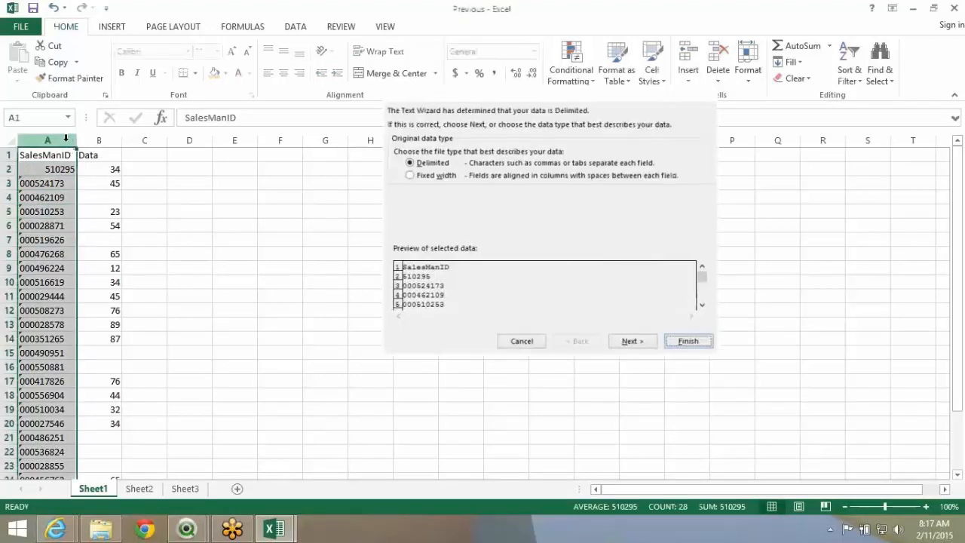
pyautogui.press('Return')
pyautogui.click(104, 210)
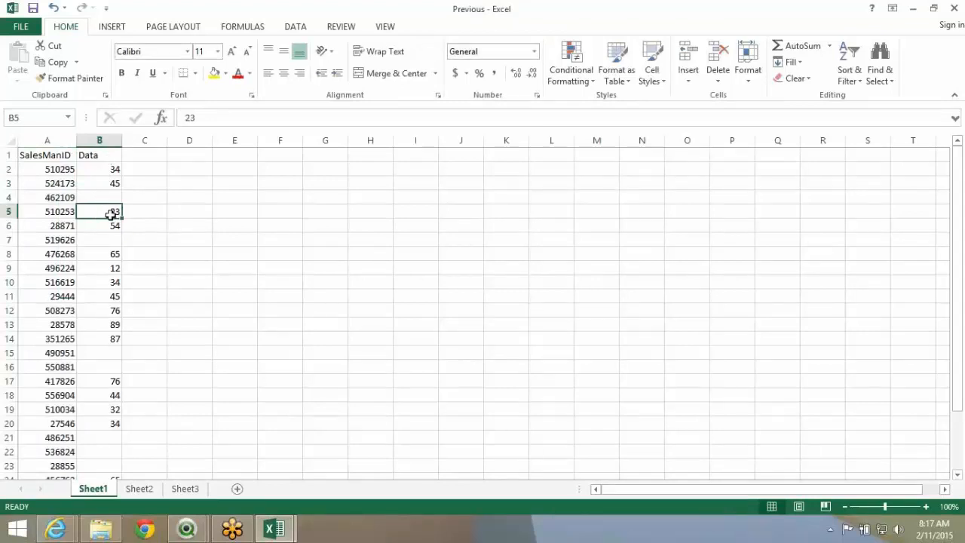
pyautogui.scroll(-4, 110, 215)
pyautogui.scroll(2, 110, 239)
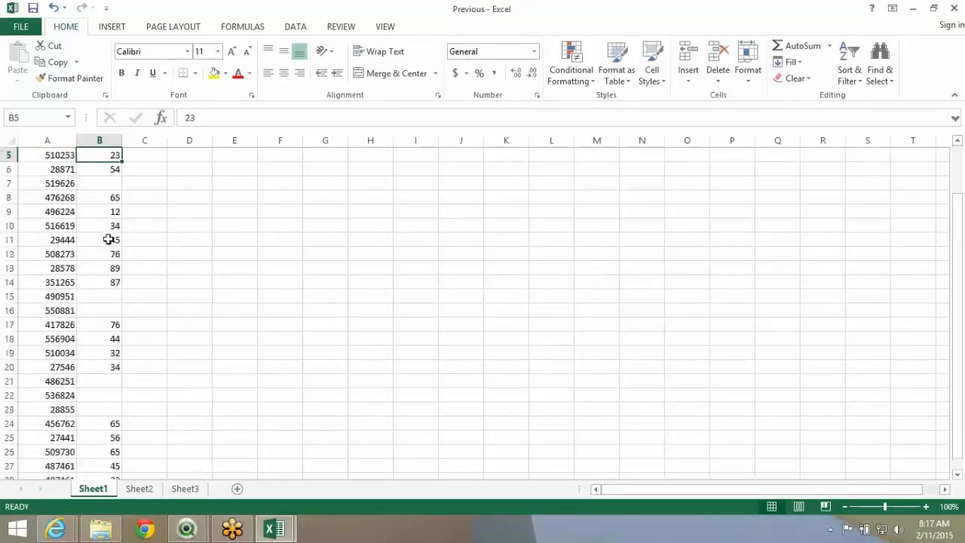
# - Examine the blank Data cell B4 and the value in the row above it on Sheet1 of the Previous workbook
pyautogui.scroll(2, 89, 185)
pyautogui.click(99, 198)
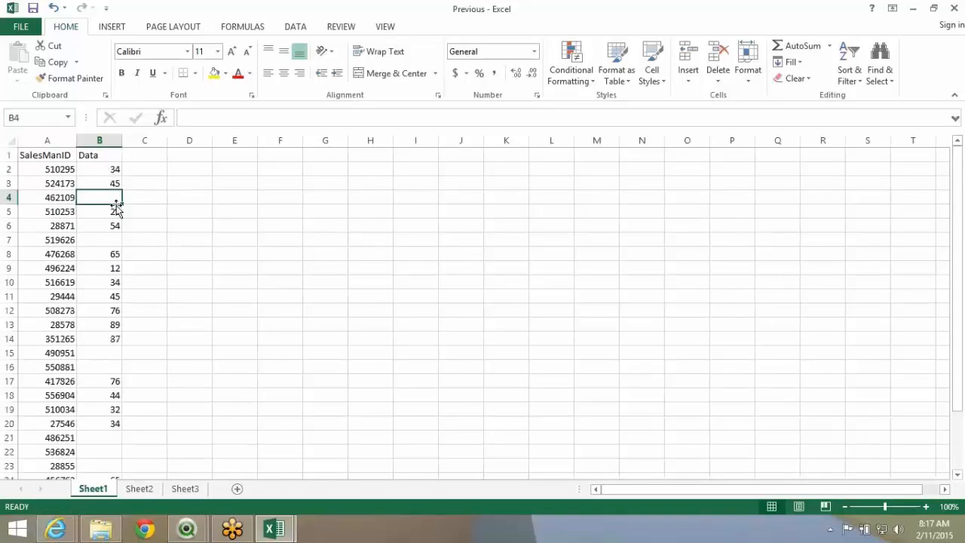
pyautogui.click(128, 198)
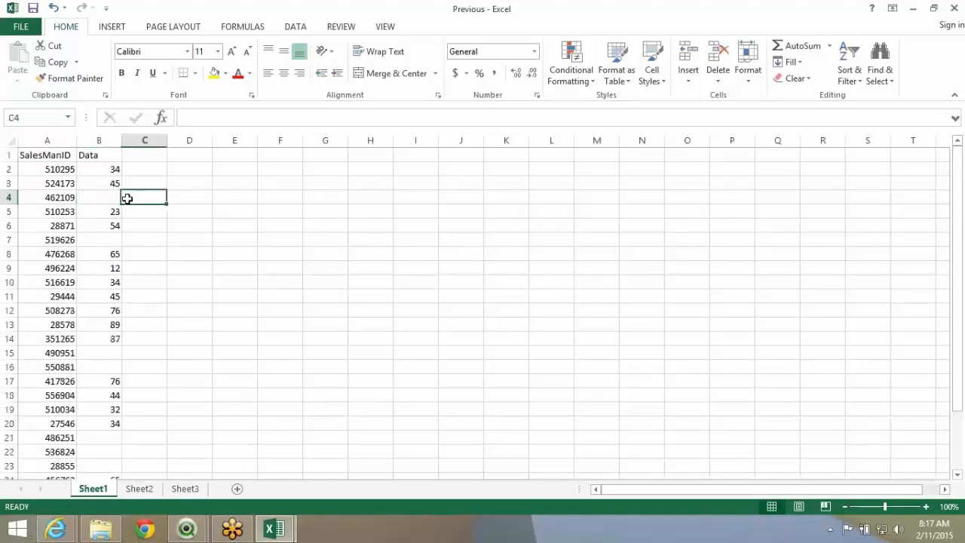
pyautogui.click(106, 199)
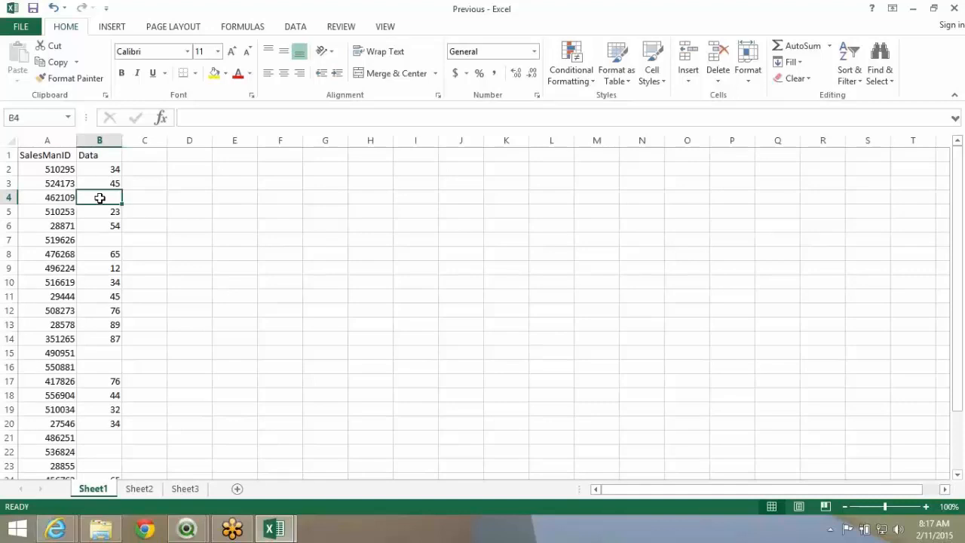
pyautogui.click(101, 183)
pyautogui.click(103, 196)
pyautogui.moveTo(108, 190); pyautogui.dragTo(108, 188)
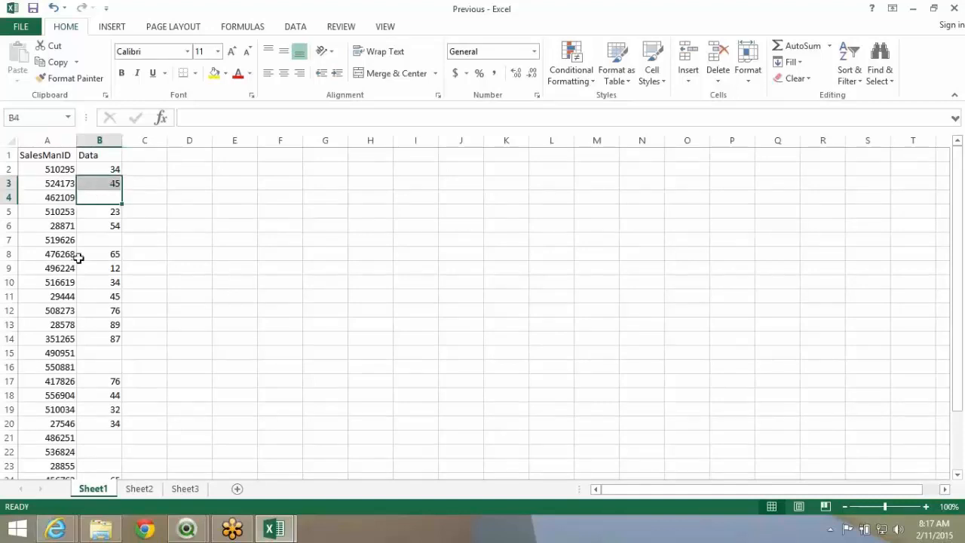
pyautogui.click(104, 195)
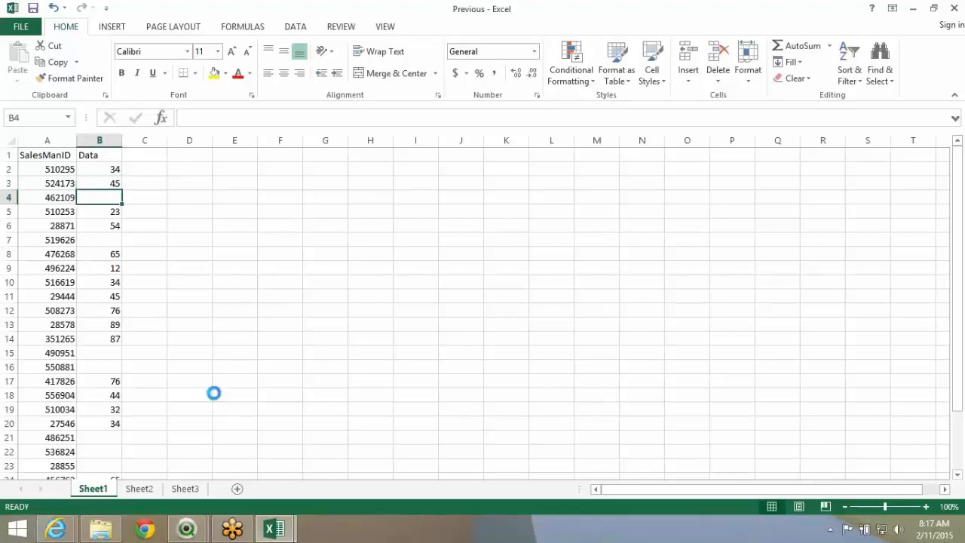
# - Switch to the Session01312015 folder and open the PEEK document in QlikView
pyautogui.click(186, 529)
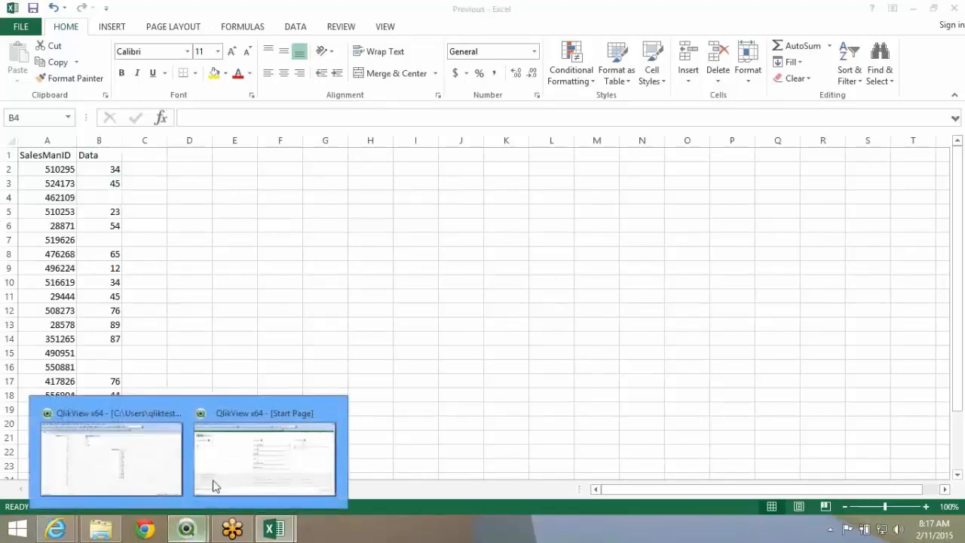
pyautogui.click(230, 477)
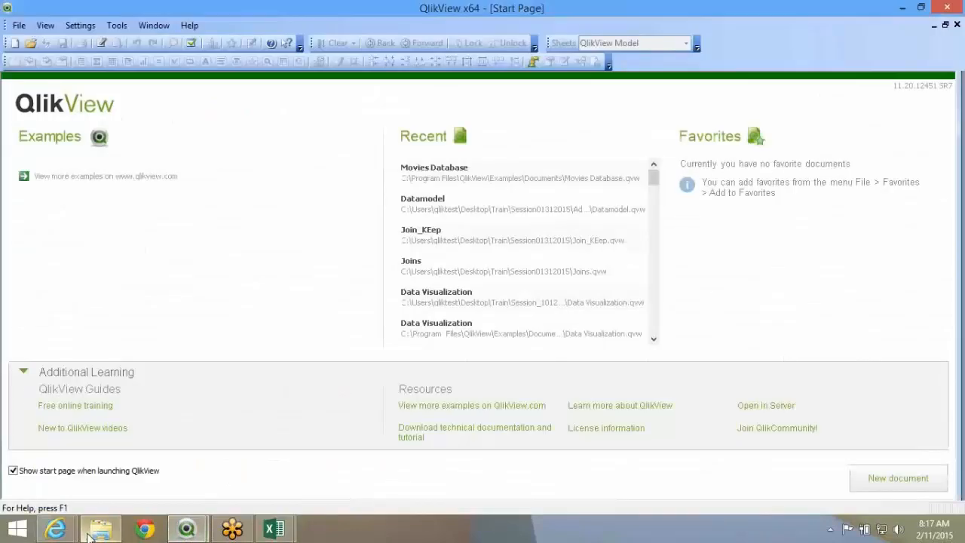
pyautogui.click(90, 531)
pyautogui.doubleClick(231, 162)
pyautogui.moveTo(176, 540); pyautogui.dragTo(278, 343)
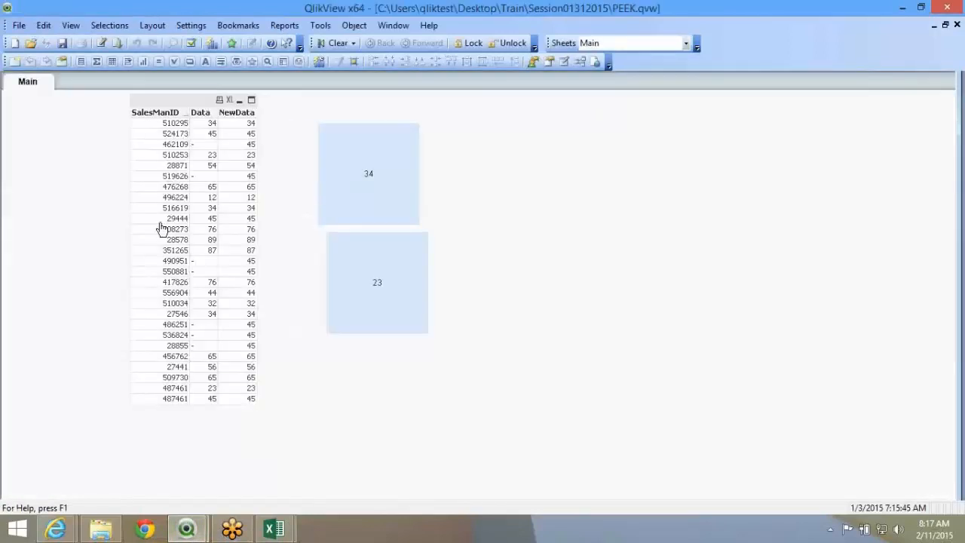
# - Open the PEEK document's load script and comment out all the code in the Peek section
pyautogui.click(101, 44)
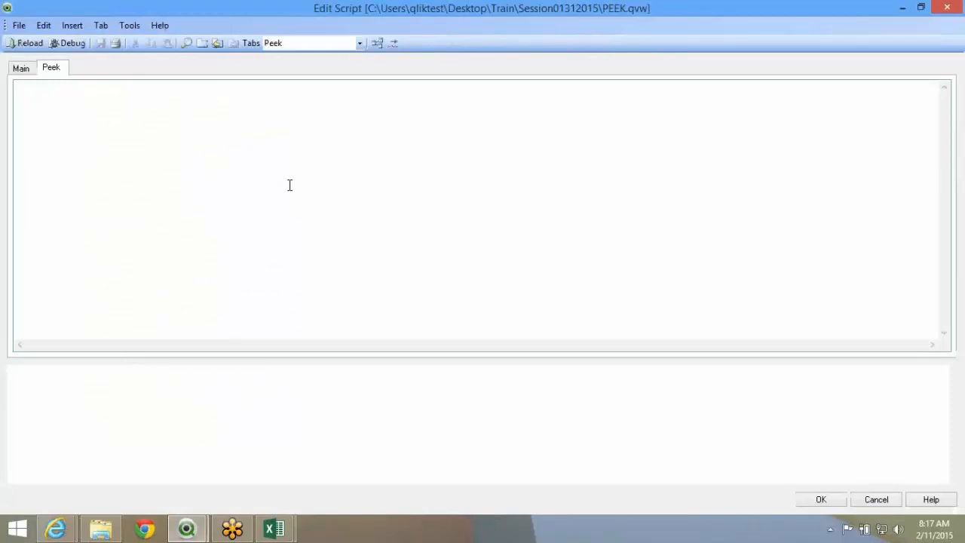
pyautogui.click(21, 68)
pyautogui.click(50, 69)
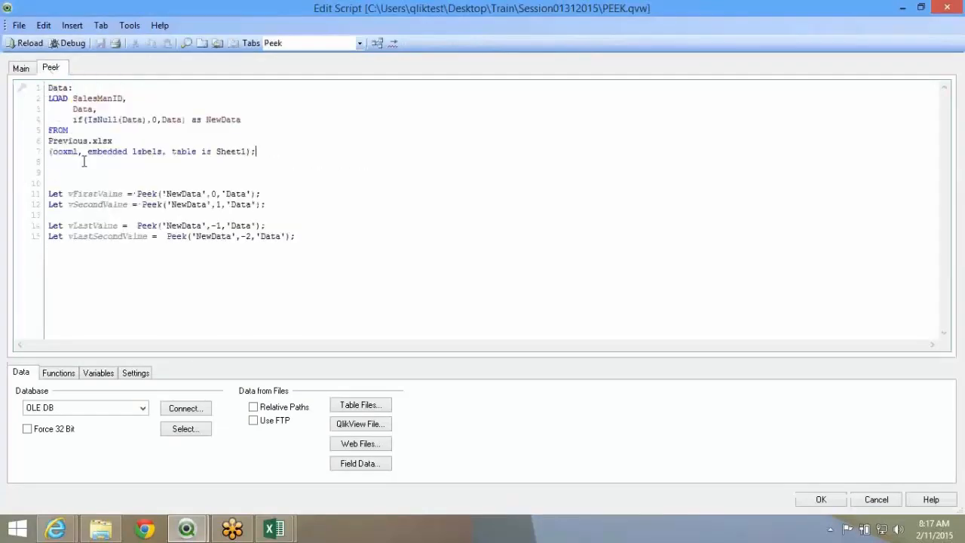
pyautogui.moveTo(308, 241); pyautogui.dragTo(47, 88)
pyautogui.rightClick(48, 89)
pyautogui.click(83, 159)
# - In the Main script section, insert a load of SalesManID and Data from Sheet1 of Previous.xlsx in the Session01312015 folder
pyautogui.click(21, 69)
pyautogui.click(61, 218)
pyautogui.click(352, 407)
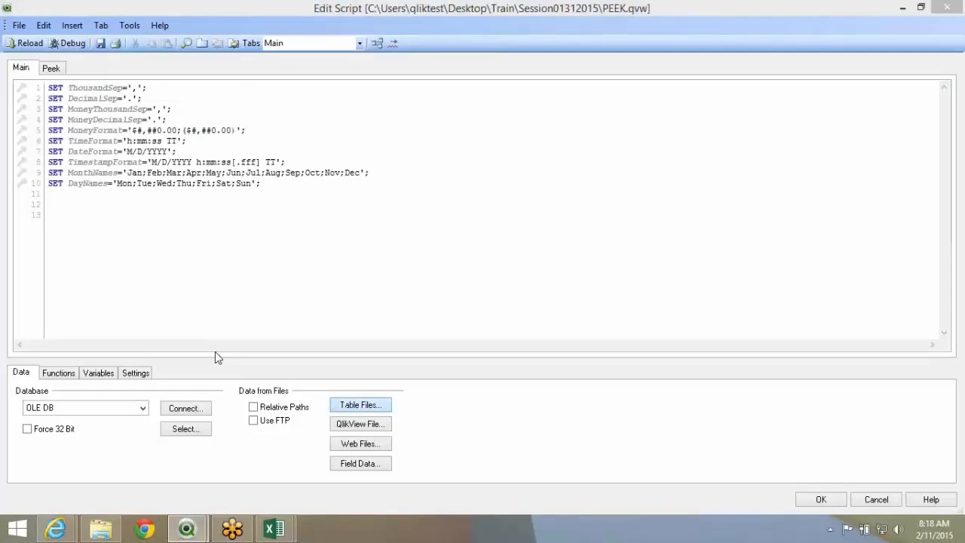
pyautogui.click(101, 528)
pyautogui.click(344, 45)
pyautogui.hotkey('ctrl', 'c')
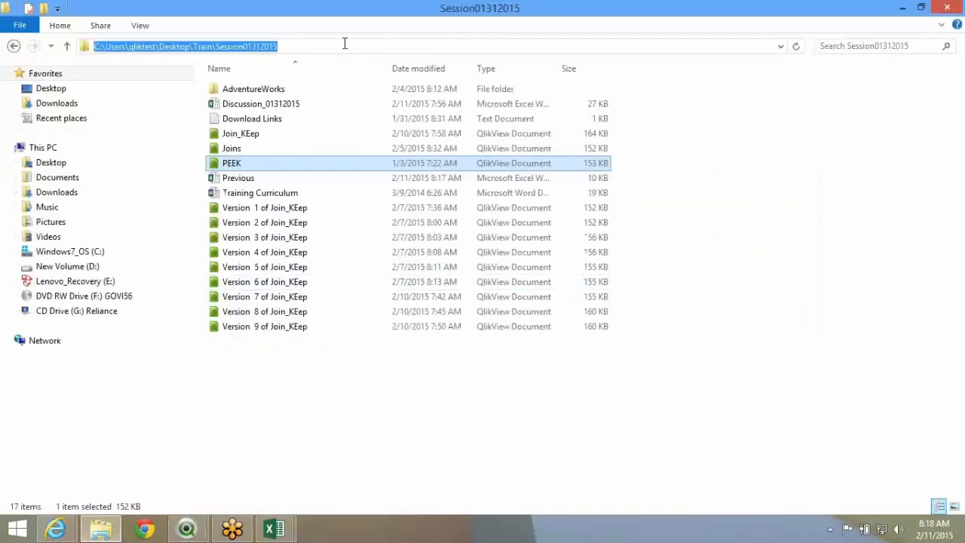
pyautogui.hotkey('alt', 'Tab')
pyautogui.hotkey('ctrl', 'v')
pyautogui.press('Return')
pyautogui.doubleClick(422, 223)
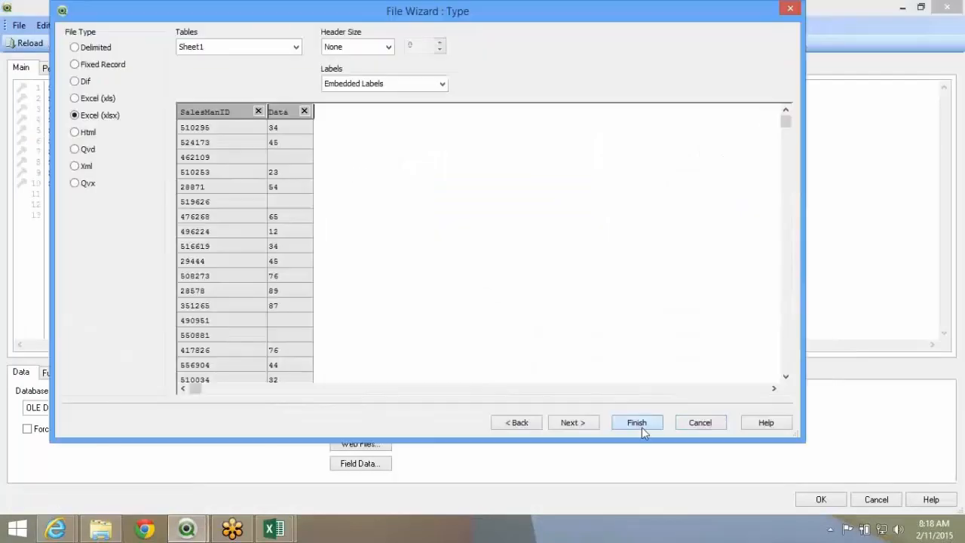
pyautogui.click(637, 362)
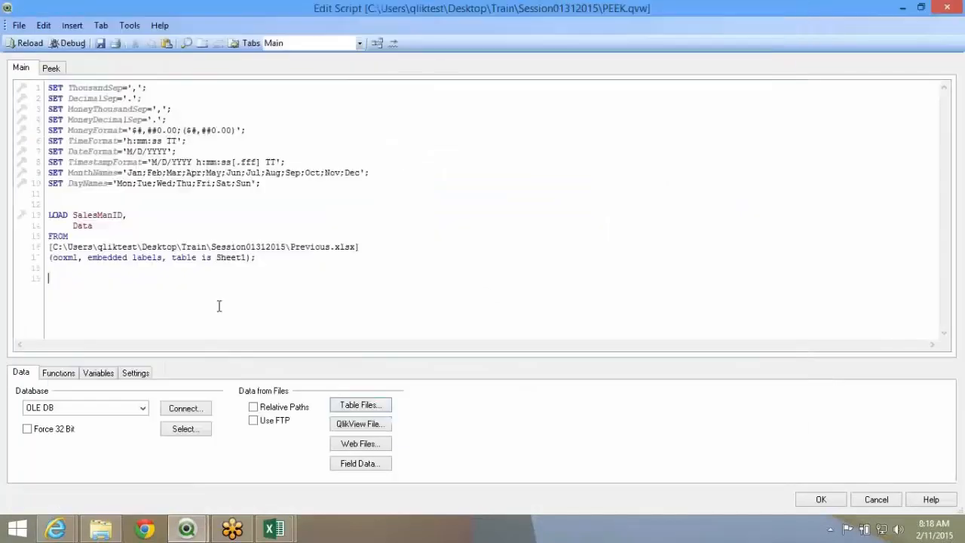
# - Label the new load statement "Test:" on the line above it, without leading spaces
pyautogui.click(64, 206)
pyautogui.write('Test')
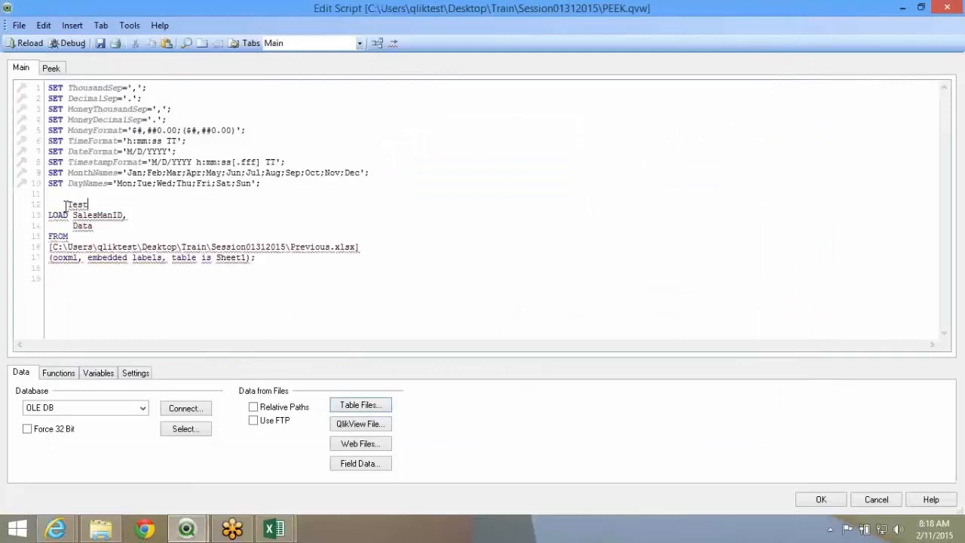
pyautogui.write(':')
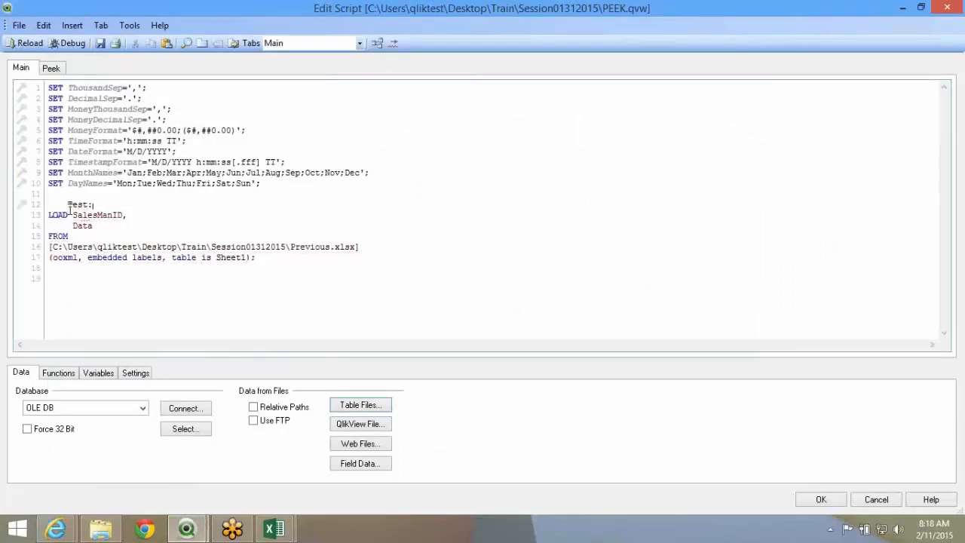
pyautogui.moveTo(65, 204); pyautogui.dragTo(22, 205)
pyautogui.press('BackSpace')
# - Add the field If(IsNull(Data),Previous(Data),Data) as UpdatedData below Data in the Test load
pyautogui.doubleClick(85, 225)
pyautogui.click(110, 227)
pyautogui.press('Return')
pyautogui.press('BackSpace')
pyautogui.write(',')
pyautogui.press('Return')
pyautogui.write('If(')
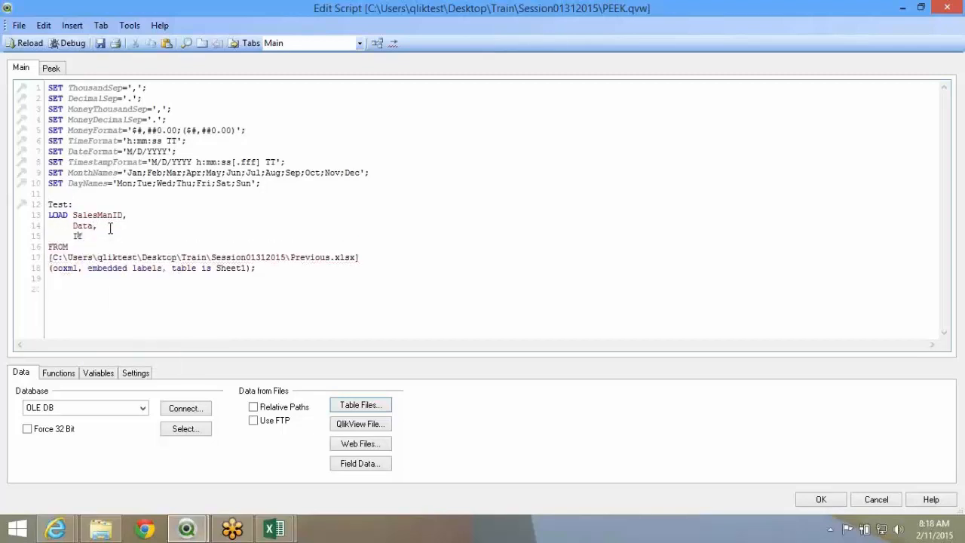
pyautogui.write('IsNull(')
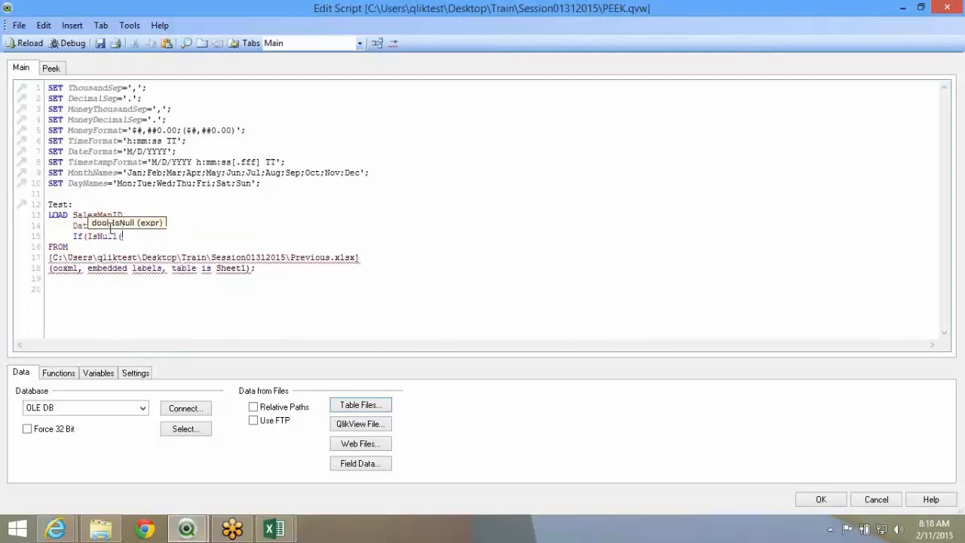
pyautogui.write('Data),')
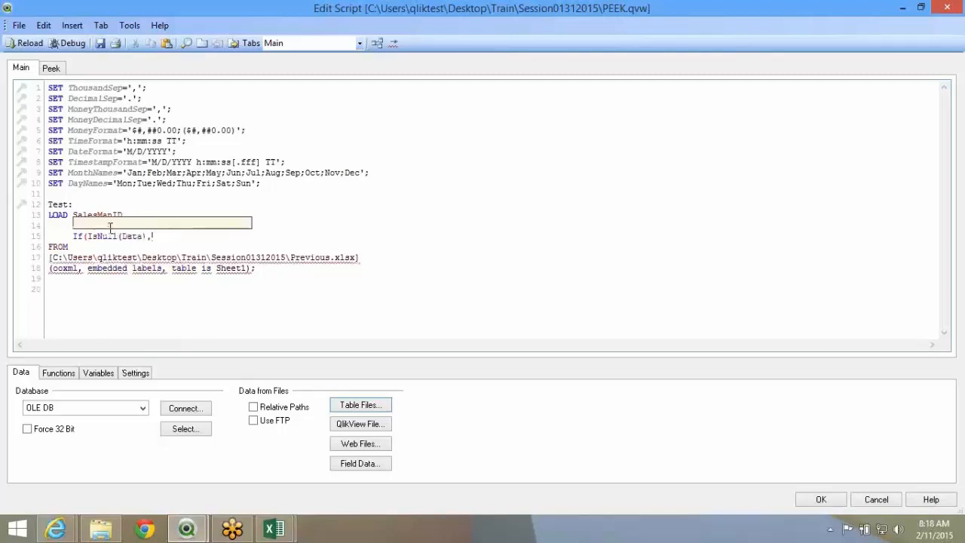
pyautogui.write('Peevious')
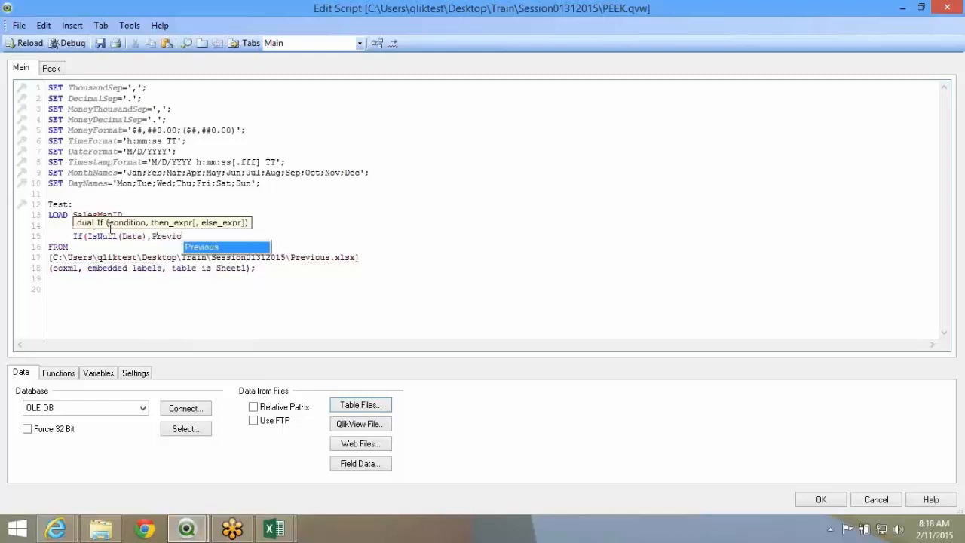
pyautogui.write('(Data),')
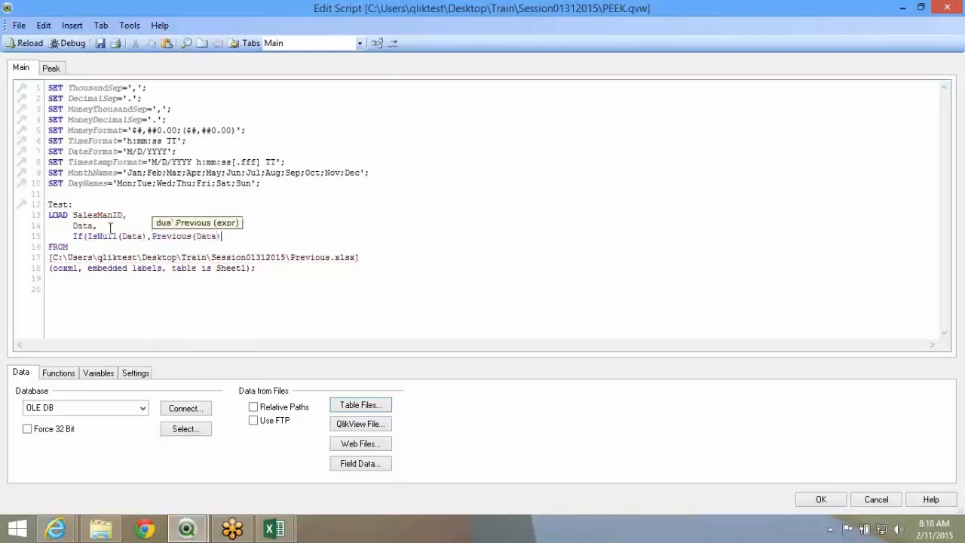
pyautogui.write('Data) as UpdatedData')
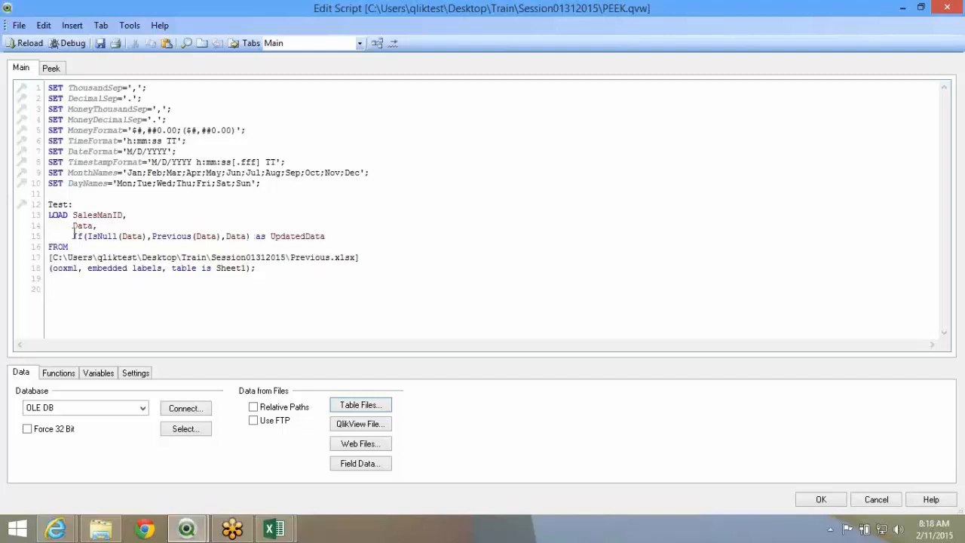
# - Review the Data field and the UpdatedData expression in the Test load
pyautogui.doubleClick(74, 225)
pyautogui.doubleClick(77, 237)
pyautogui.click(94, 238)
pyautogui.doubleClick(83, 224)
pyautogui.doubleClick(171, 236)
pyautogui.moveTo(73, 236); pyautogui.dragTo(341, 240)
pyautogui.click(79, 231)
# - Reload the script, accept the sheet properties, and widen the table's UpdatedData column to fit its heading
pyautogui.click(18, 46)
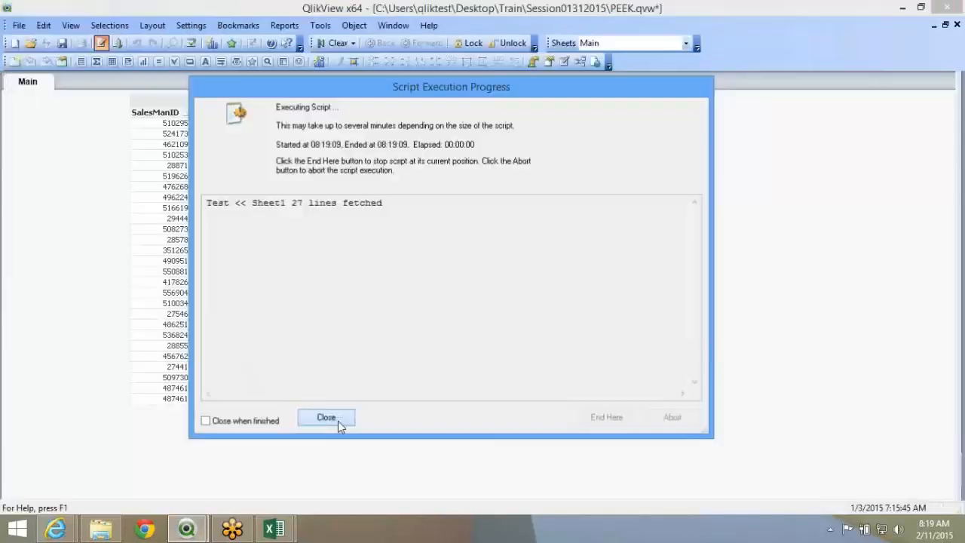
pyautogui.click(338, 421)
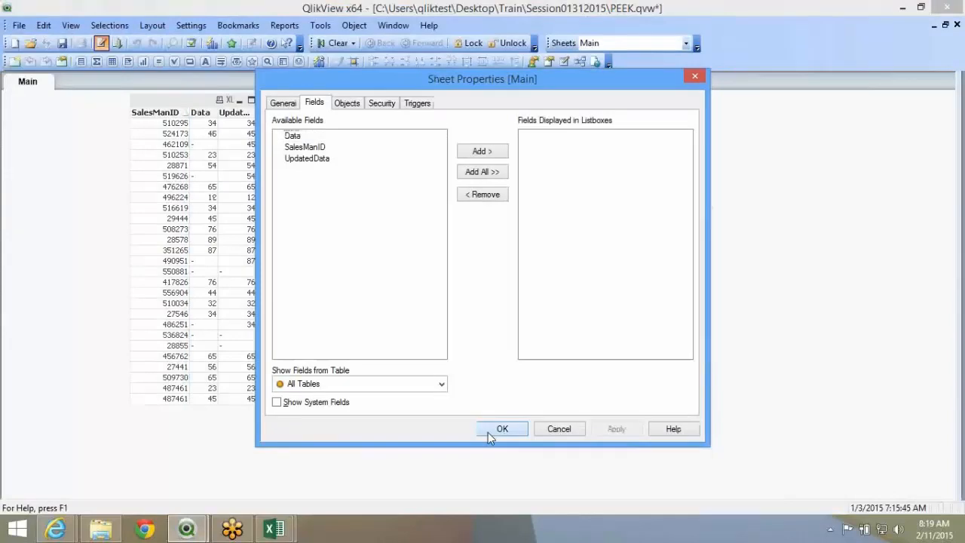
pyautogui.click(485, 432)
pyautogui.moveTo(254, 113); pyautogui.dragTo(323, 124)
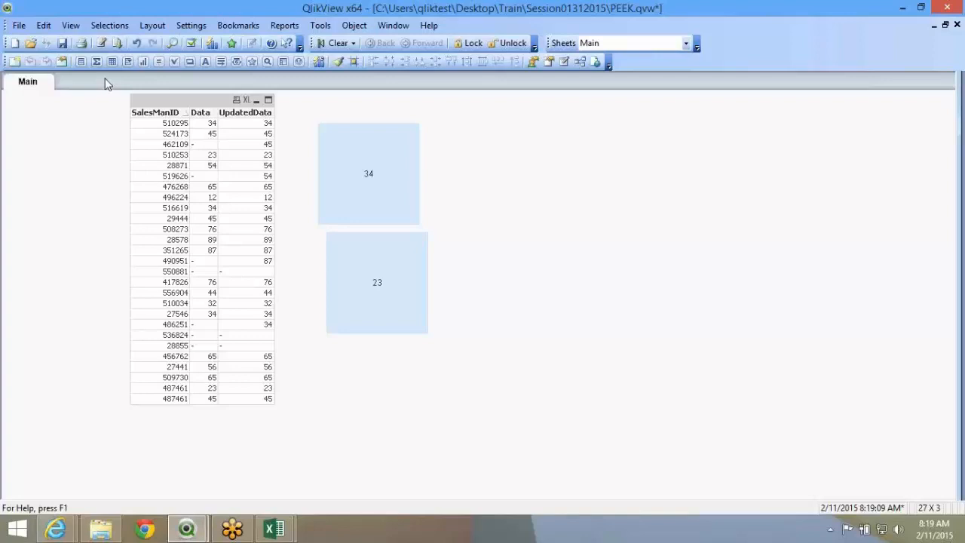
# - Reopen the load script and comment out the entire Test load statement in the Main section
pyautogui.click(102, 46)
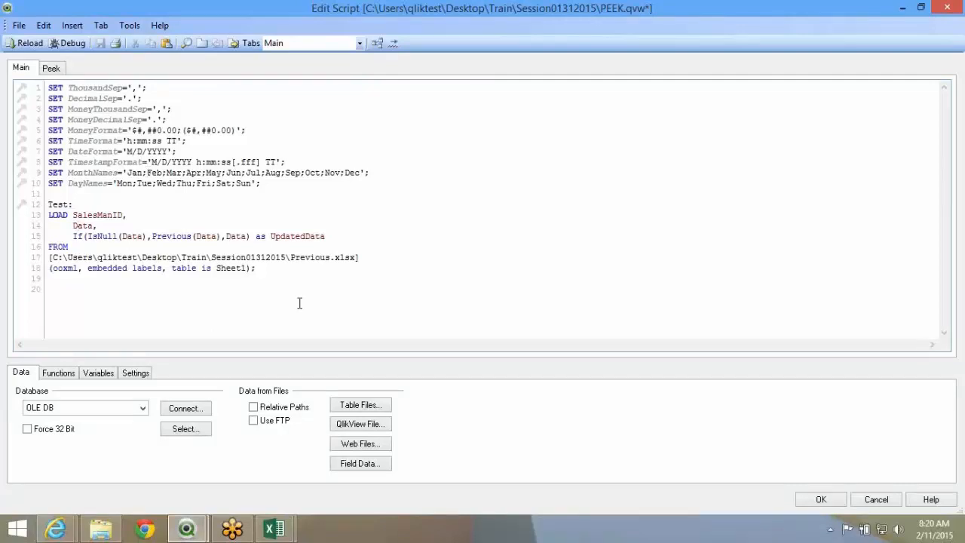
pyautogui.click(49, 205)
pyautogui.hotkey('shift', 'Down')
pyautogui.hotkey('shift', 'Down')
pyautogui.hotkey('shift', 'Down')
pyautogui.hotkey('shift', 'Down')
pyautogui.hotkey('shift', 'Down')
pyautogui.hotkey('shift', 'Down')
pyautogui.hotkey('shift', 'Down')
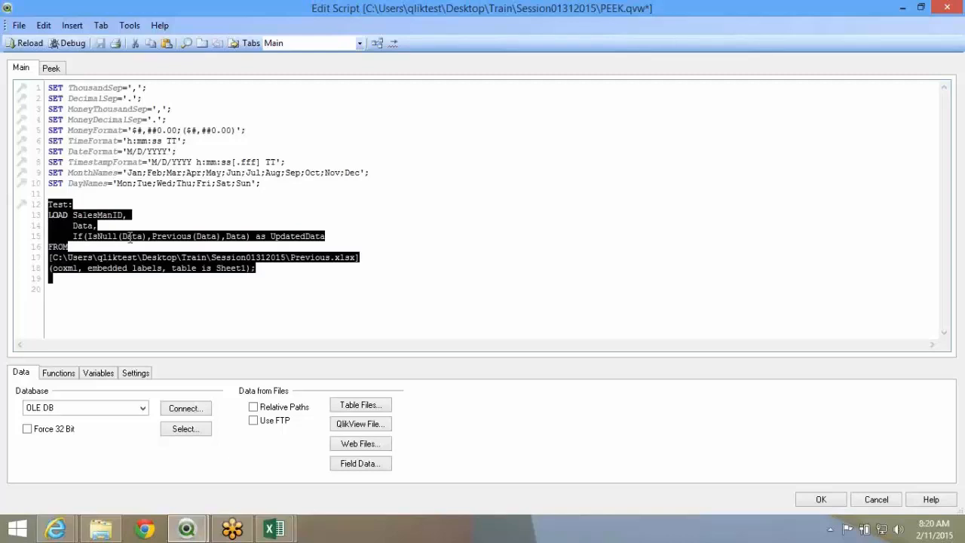
pyautogui.rightClick(137, 251)
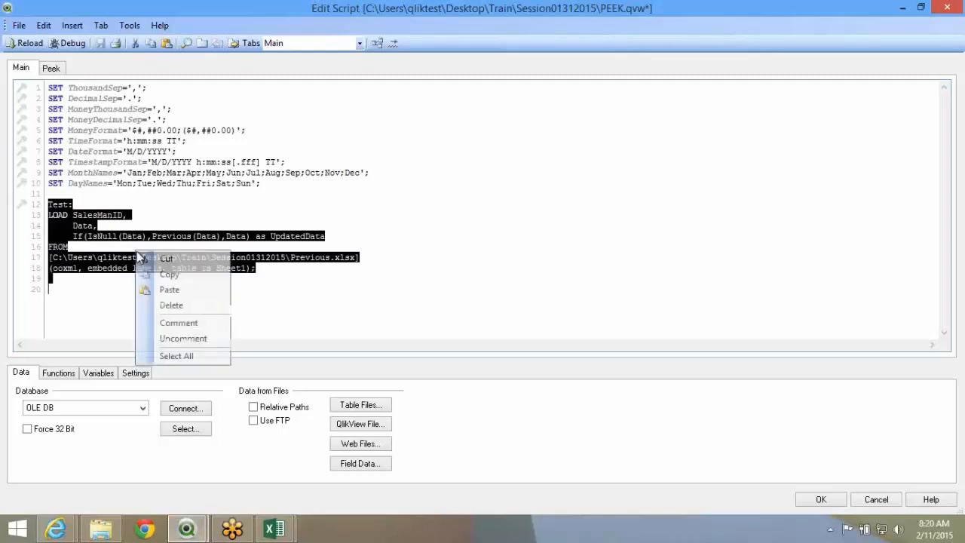
pyautogui.click(173, 322)
# - In the Peek script section, uncomment only the Data load statement, leaving the Let variable lines commented
pyautogui.click(51, 68)
pyautogui.click(319, 237)
pyautogui.hotkey('shift', 'Up')
pyautogui.hotkey('shift', 'Up')
pyautogui.hotkey('shift', 'Up')
pyautogui.hotkey('shift', 'Up')
pyautogui.hotkey('shift', 'Up')
pyautogui.hotkey('shift', 'Up')
pyautogui.hotkey('shift', 'Up')
pyautogui.moveTo(99, 57); pyautogui.dragTo(79, 34)
pyautogui.moveTo(282, 156); pyautogui.dragTo(47, 89)
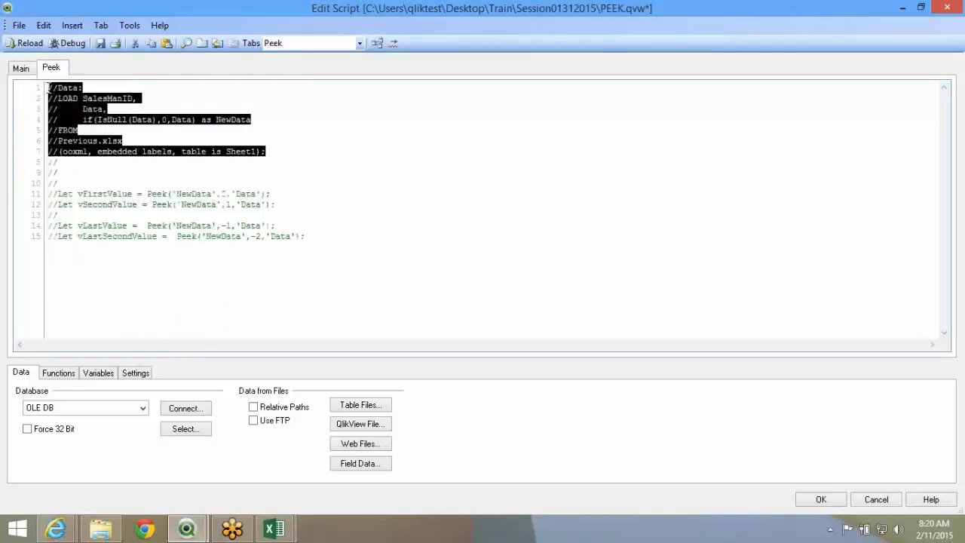
pyautogui.rightClick(48, 88)
pyautogui.click(95, 174)
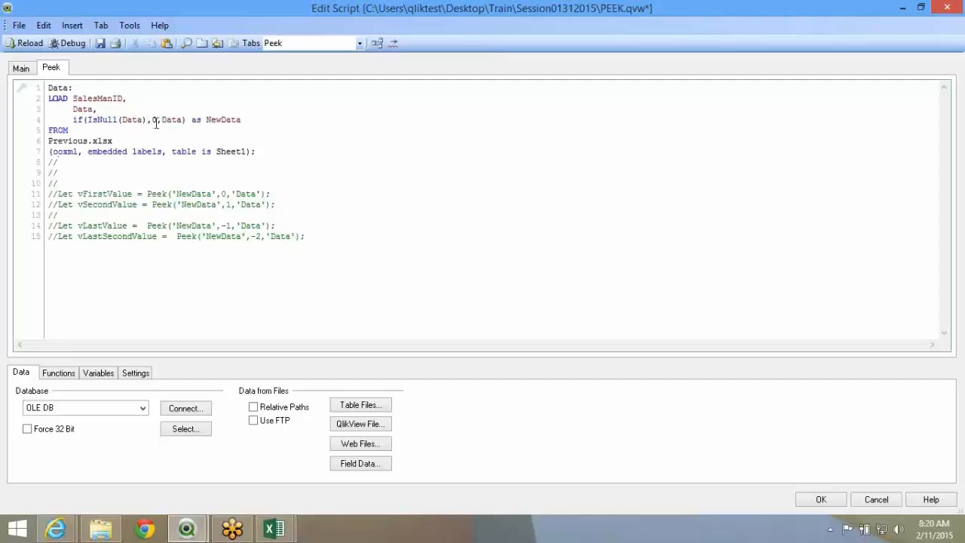
# - Replace the 0 in the NewData expression with Peek(NewData)
pyautogui.write('Peek(')
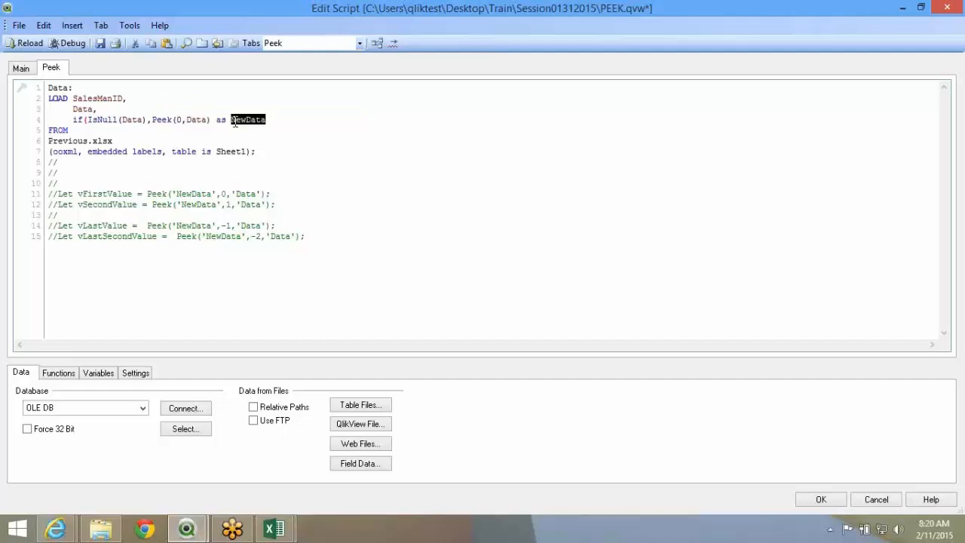
pyautogui.click(176, 119)
pyautogui.write('NewData')
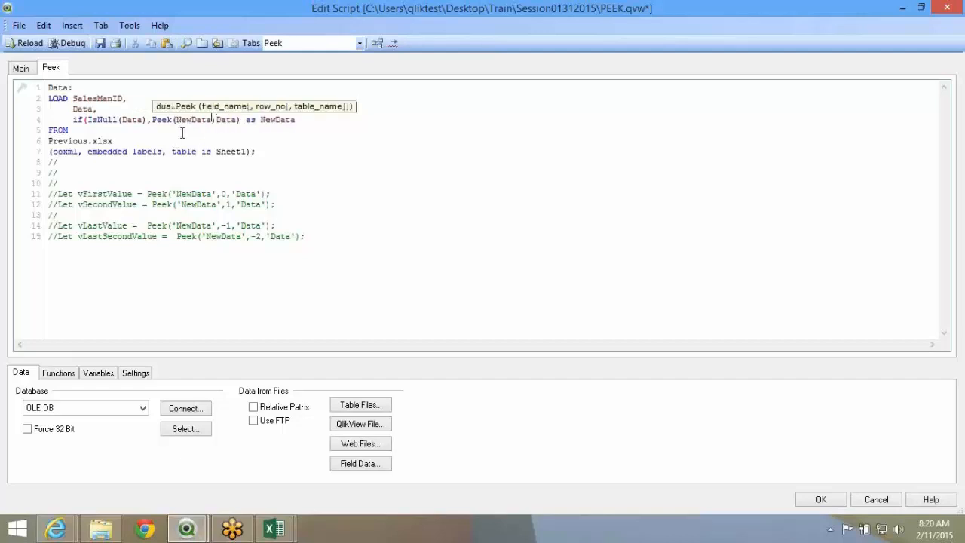
pyautogui.click(226, 141)
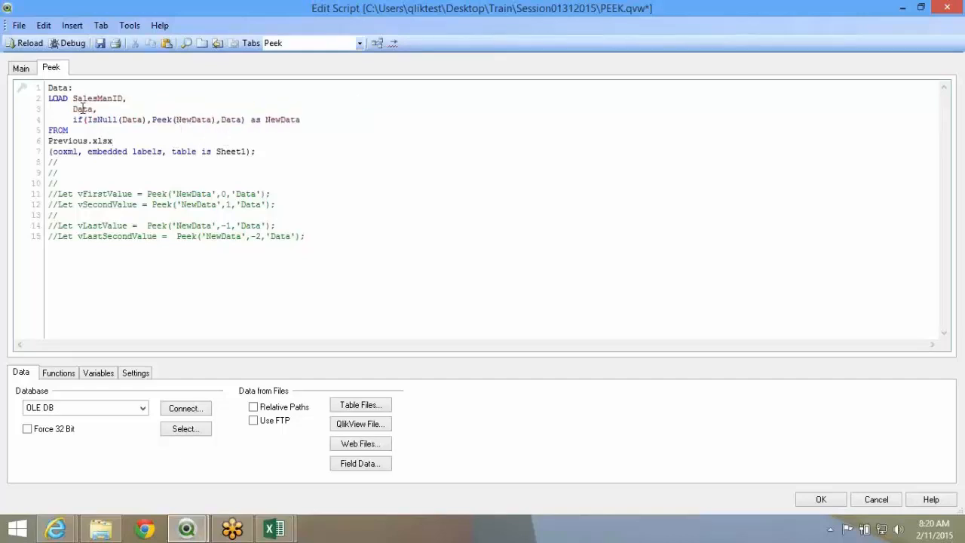
# - Review the NewData expression and add -1 as the row number argument of its Peek function
pyautogui.moveTo(78, 98); pyautogui.dragTo(98, 109)
pyautogui.click(133, 121)
pyautogui.doubleClick(132, 119)
pyautogui.doubleClick(84, 110)
pyautogui.doubleClick(127, 120)
pyautogui.click(198, 119)
pyautogui.doubleClick(214, 120)
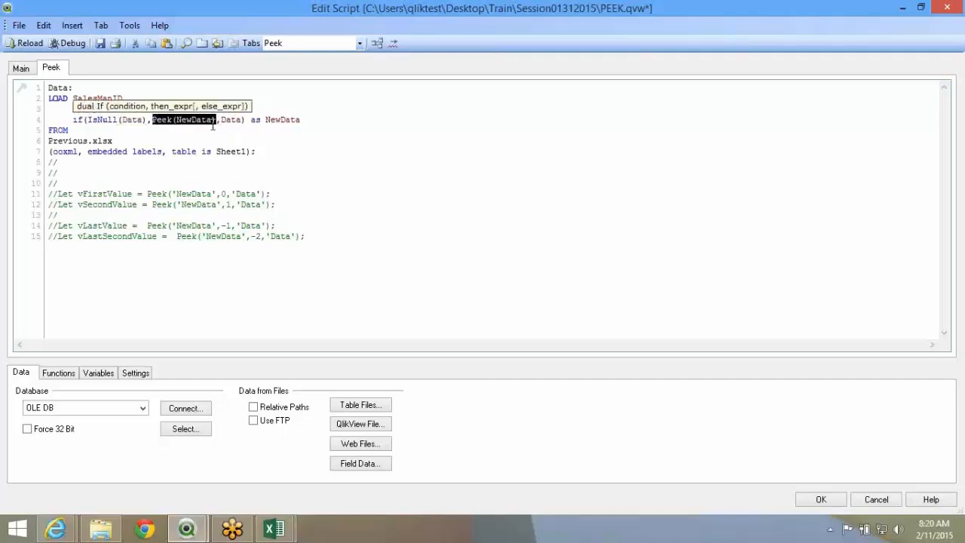
pyautogui.click(212, 122)
pyautogui.write(',-1')
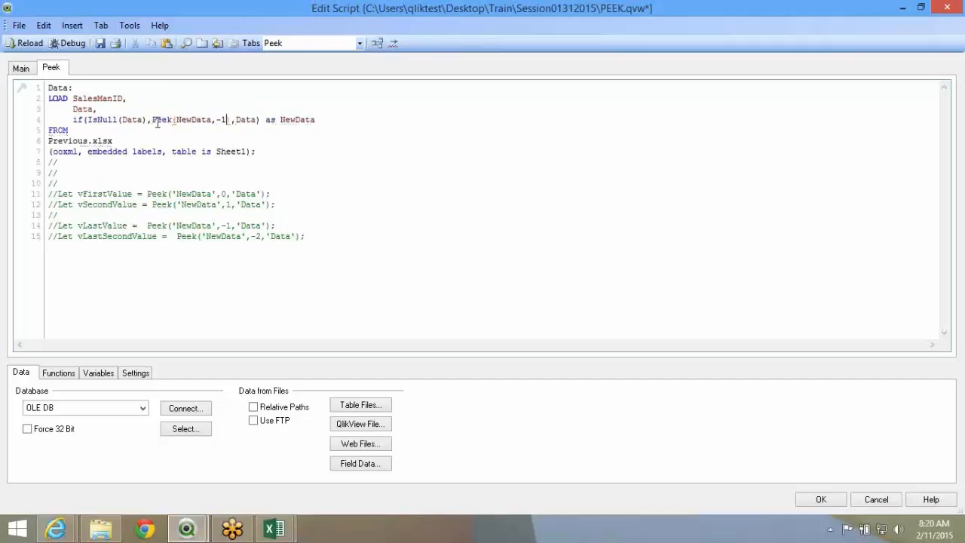
# - Review the Peek(NewData,-1) call in the NewData expression, covering its field name, row number argument and the Data fallback
pyautogui.moveTo(157, 121); pyautogui.dragTo(221, 123)
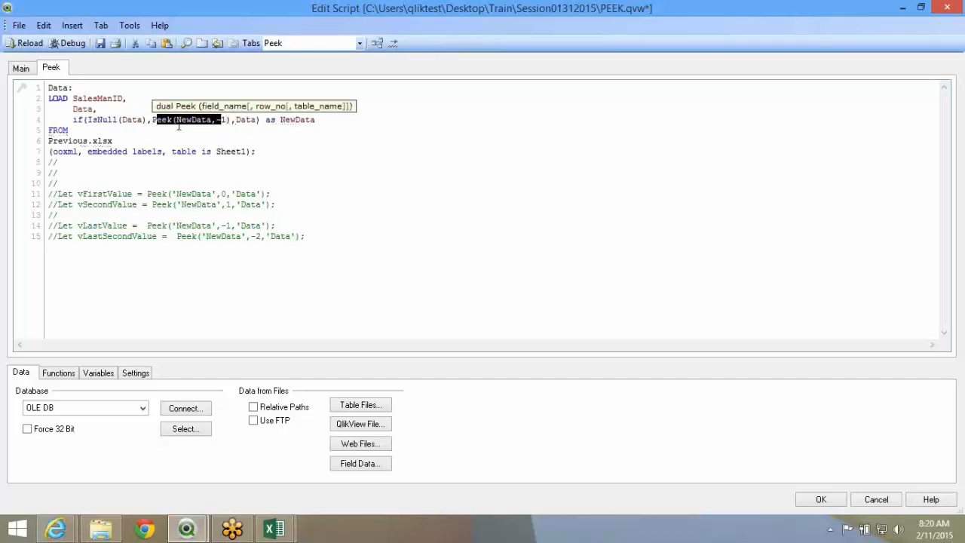
pyautogui.click(174, 124)
pyautogui.doubleClick(158, 120)
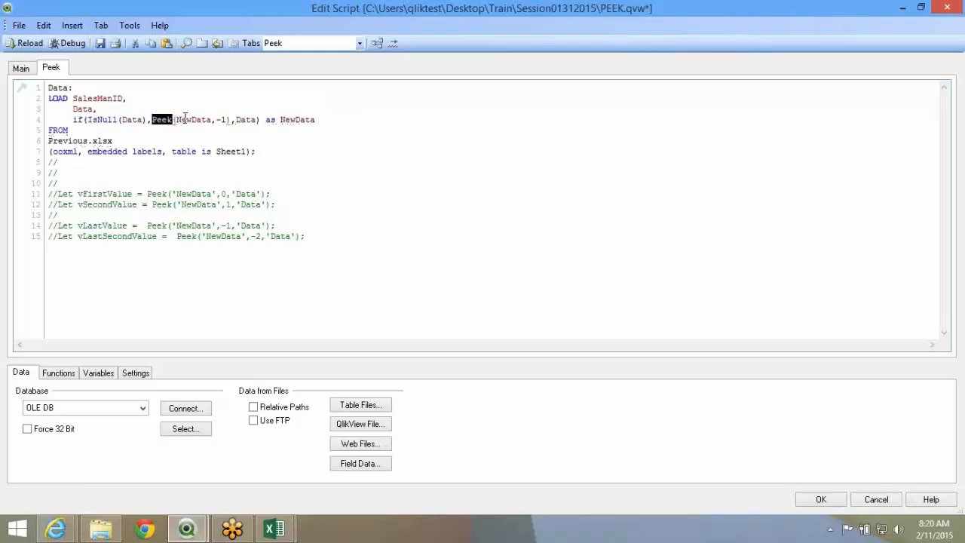
pyautogui.doubleClick(185, 119)
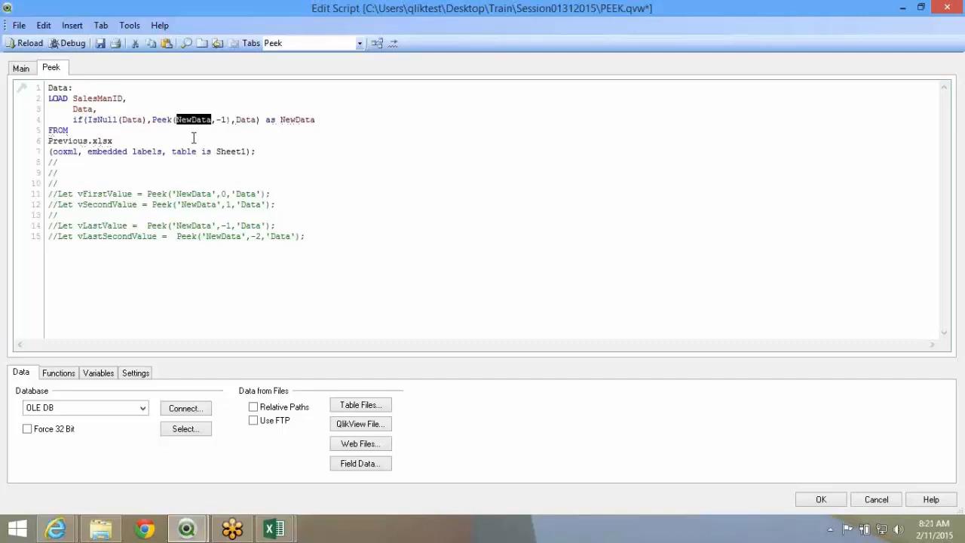
pyautogui.moveTo(216, 120); pyautogui.dragTo(226, 123)
pyautogui.moveTo(229, 120); pyautogui.dragTo(152, 120)
pyautogui.click(240, 119)
# - Save the document, reload the script and close the Sheet Properties dialog without adding any list boxes
pyautogui.click(99, 43)
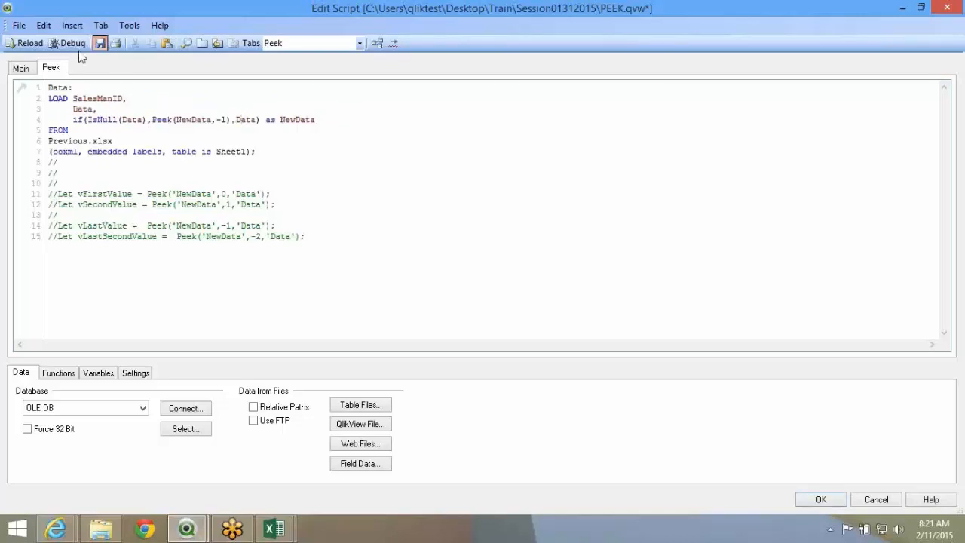
pyautogui.click(28, 44)
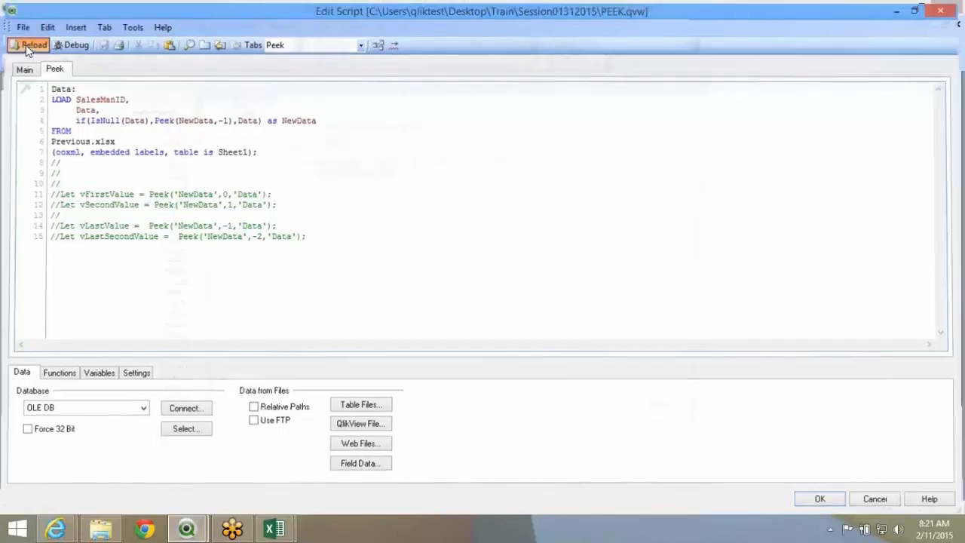
pyautogui.click(350, 424)
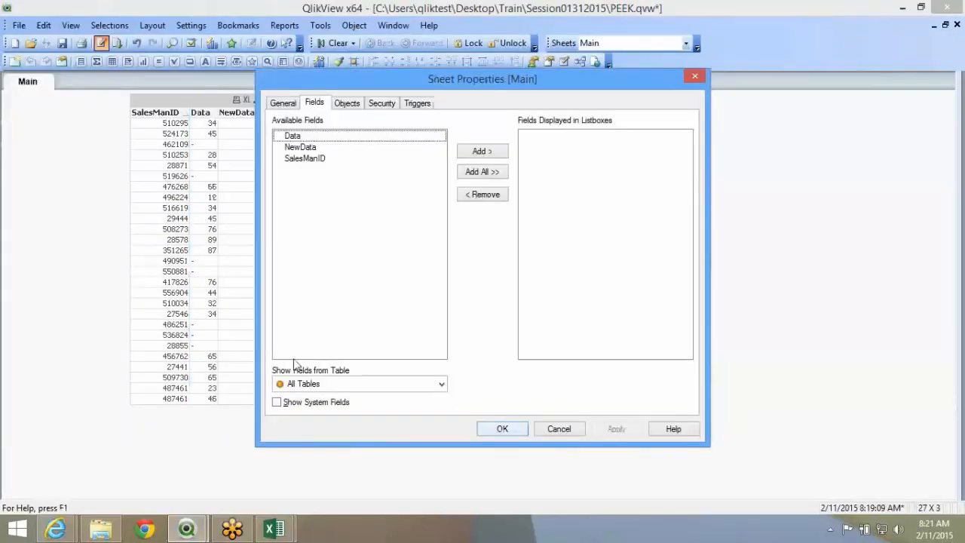
pyautogui.click(508, 434)
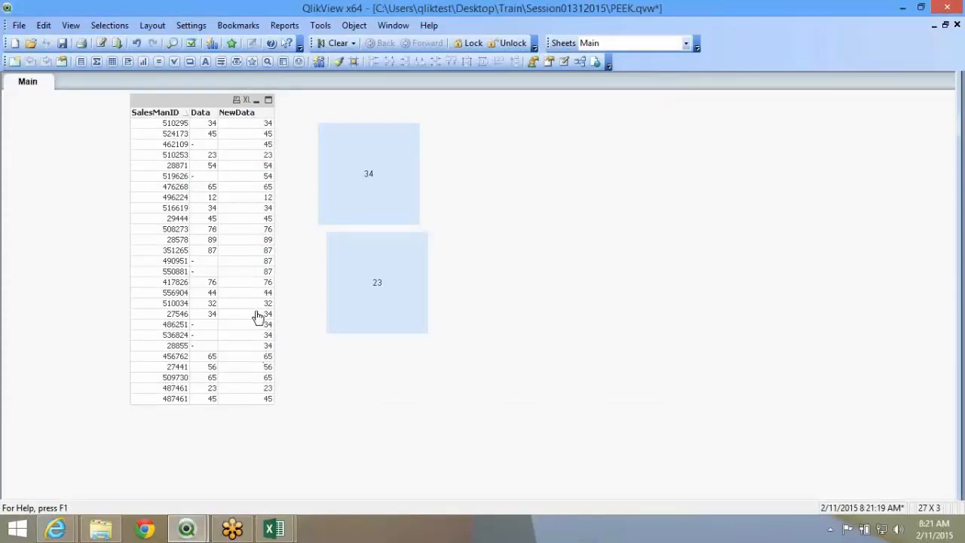
# - Send the SalesManID, Data and NewData table to Excel and right-align the NewData column
pyautogui.rightClick(215, 177)
pyautogui.click(290, 395)
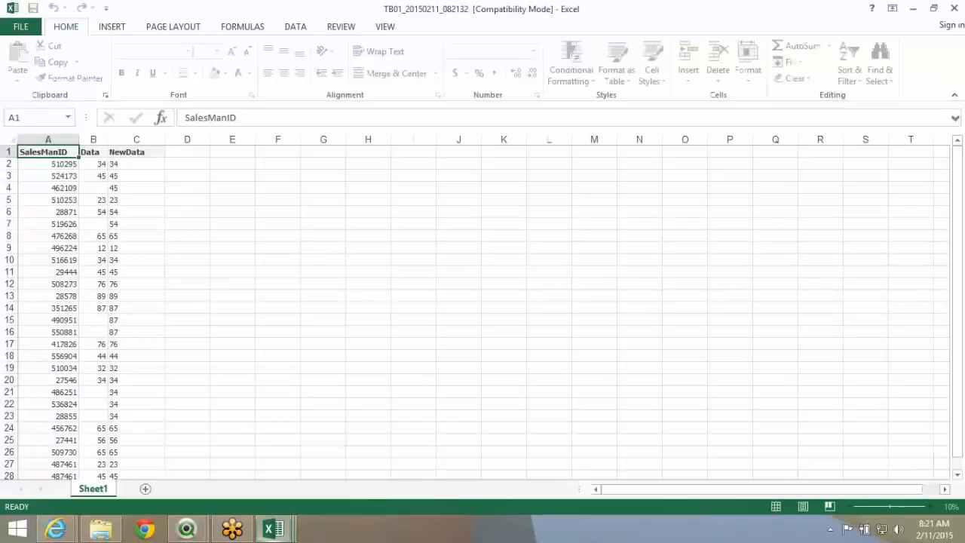
pyautogui.click(138, 142)
pyautogui.hotkey('alt', 'd')
pyautogui.press('e')
pyautogui.press('f')
pyautogui.click(138, 150)
pyautogui.click(136, 141)
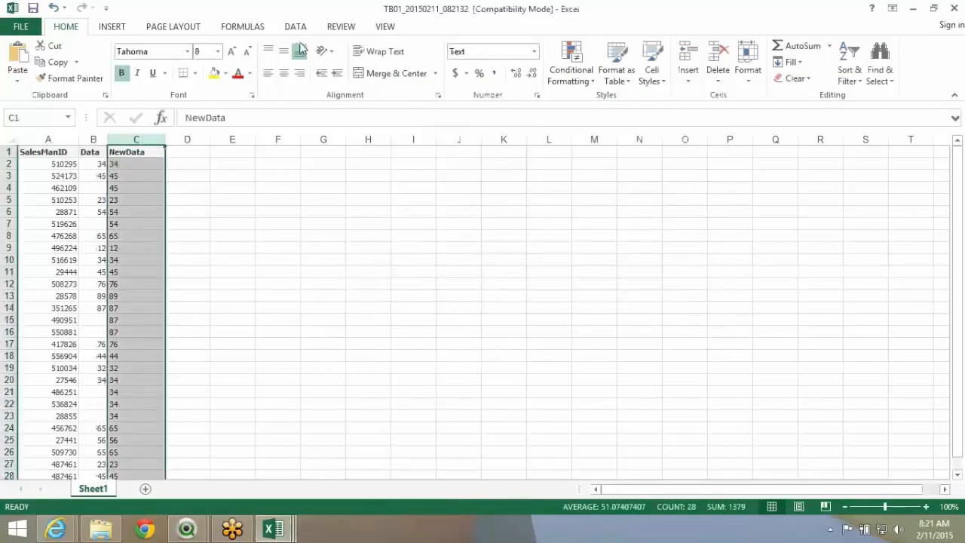
pyautogui.click(233, 164)
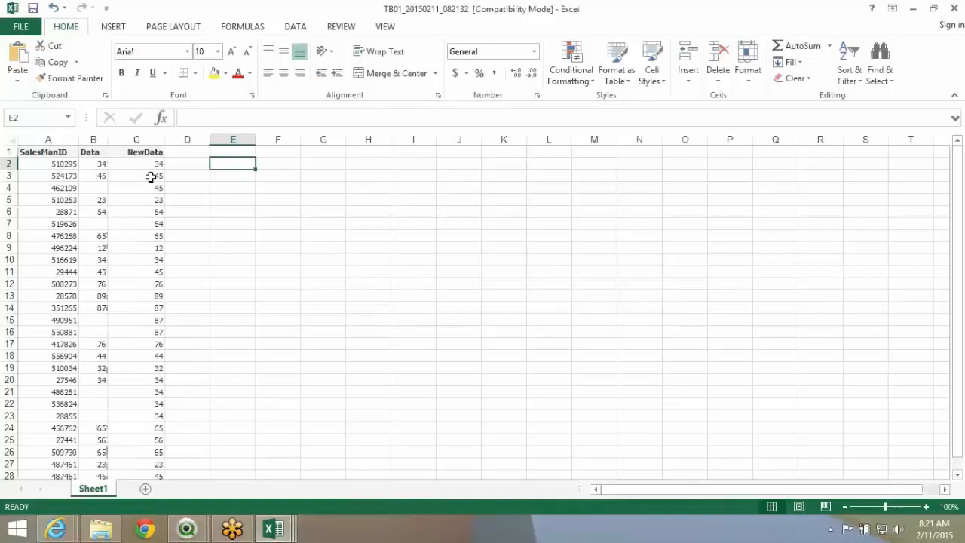
# - Reopen the load script in QlikView and return to the exported Excel sheet to examine the first data row
pyautogui.hotkey('alt', 'Tab')
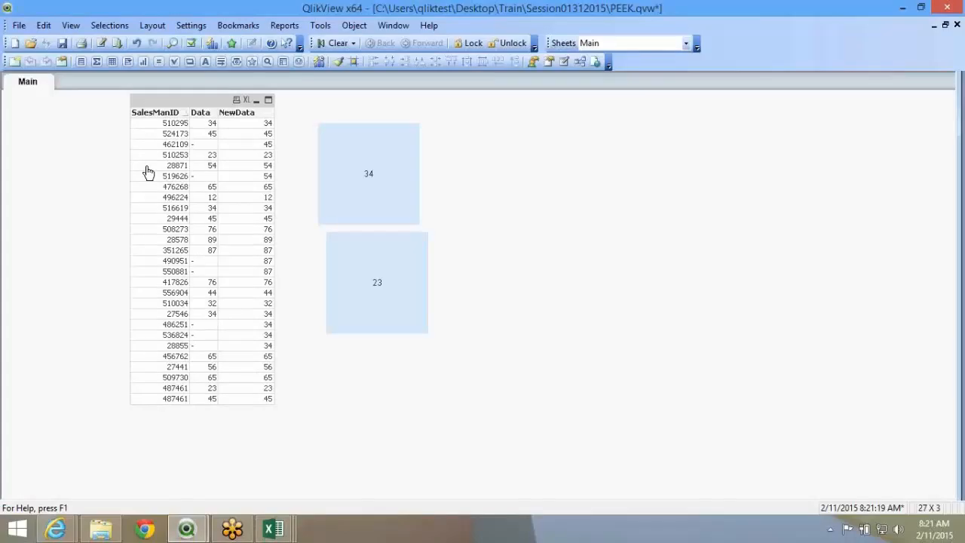
pyautogui.click(102, 42)
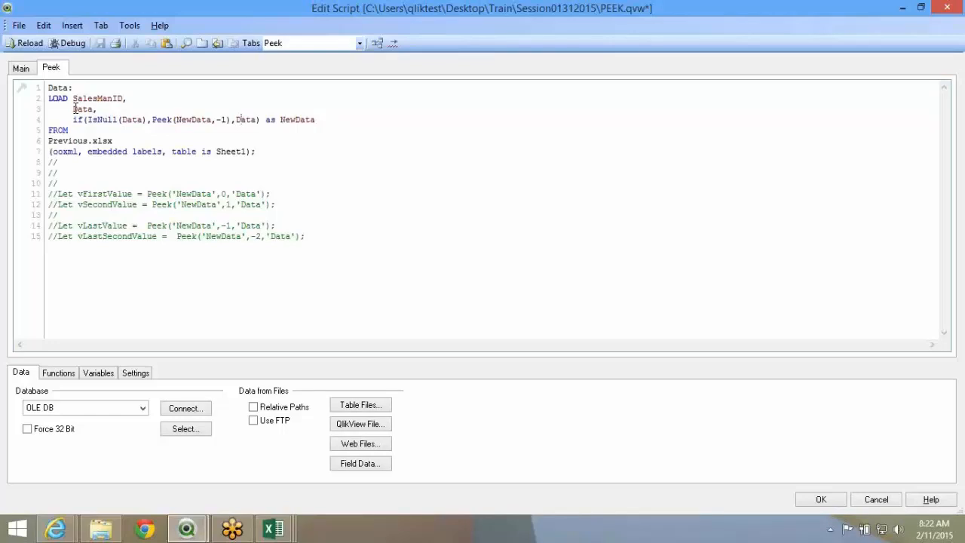
pyautogui.hotkey('alt', 'Tab')
pyautogui.click(27, 164)
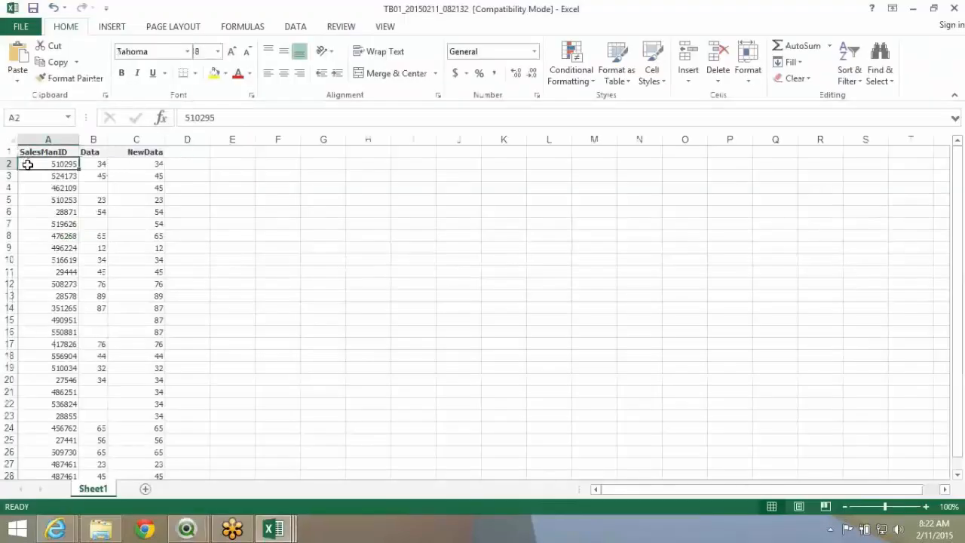
pyautogui.click(9, 163)
pyautogui.click(264, 163)
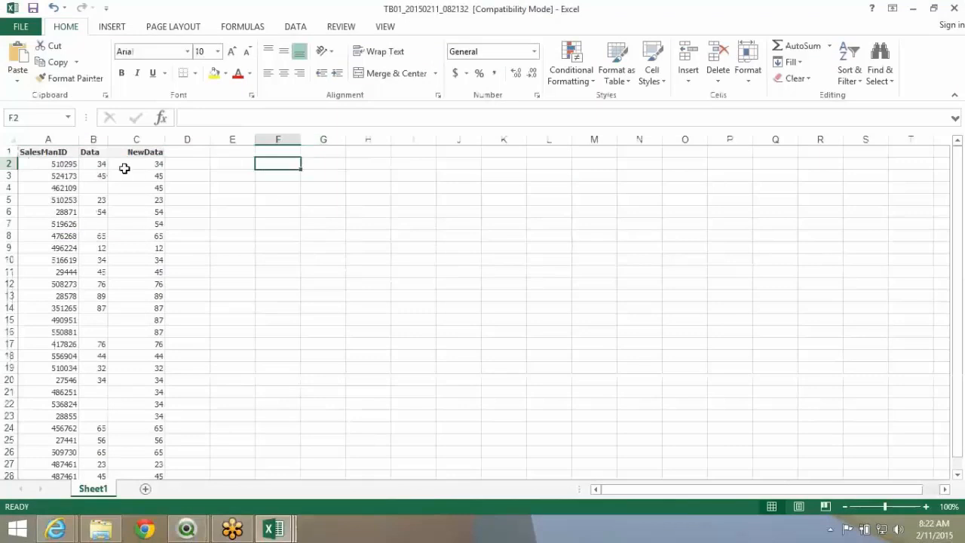
# - Examine the exported rows in load order, comparing rows 15, 20 and 23 with all the rows above them
pyautogui.click(9, 166)
pyautogui.moveTo(9, 167); pyautogui.dragTo(20, 306)
pyautogui.click(40, 239)
pyautogui.moveTo(40, 255); pyautogui.dragTo(95, 281)
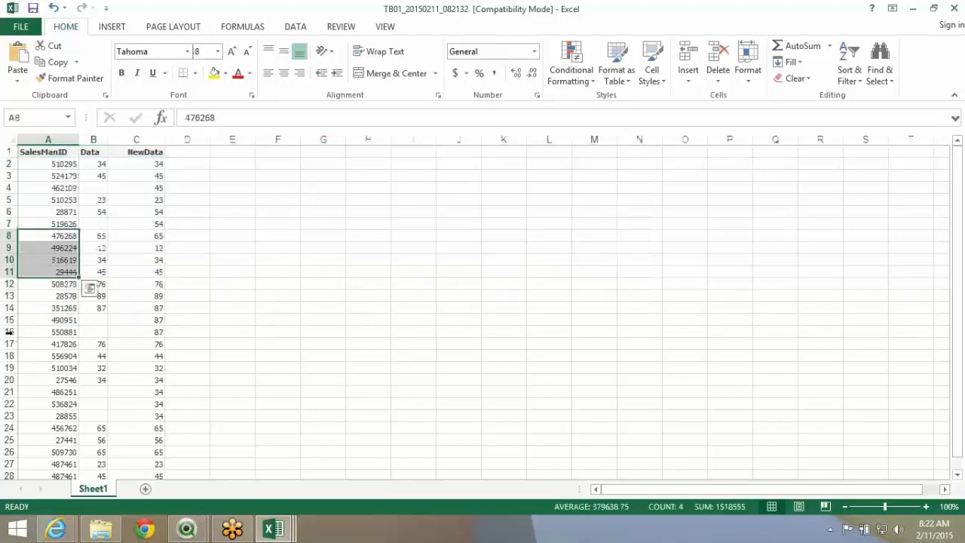
pyautogui.click(8, 320)
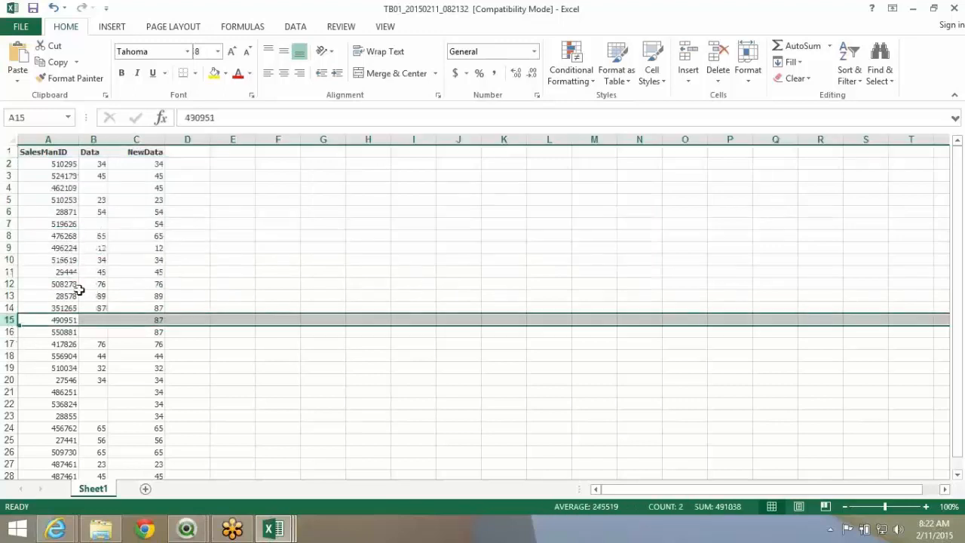
pyautogui.moveTo(11, 308); pyautogui.dragTo(23, 166)
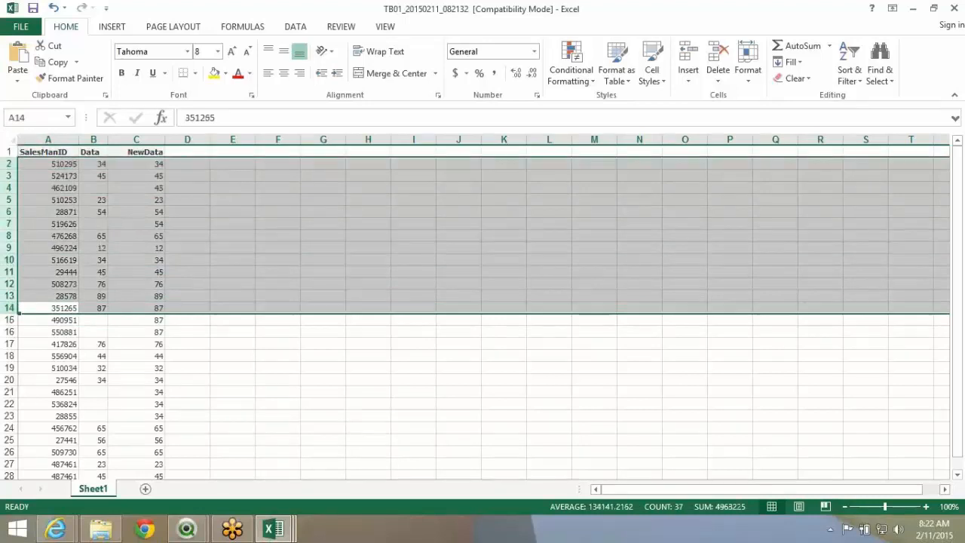
pyautogui.click(5, 380)
pyautogui.moveTo(8, 368); pyautogui.dragTo(19, 167)
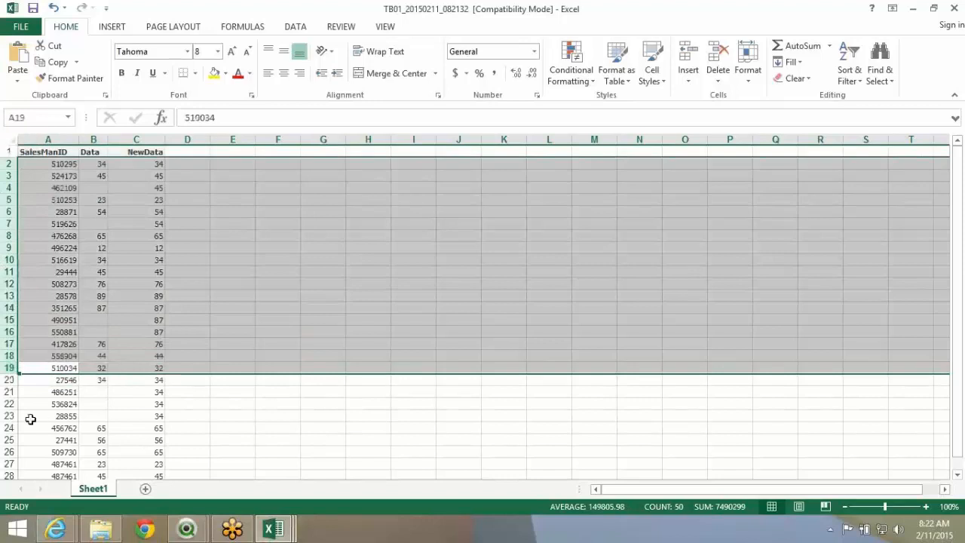
pyautogui.click(6, 416)
pyautogui.moveTo(7, 404); pyautogui.dragTo(71, 168)
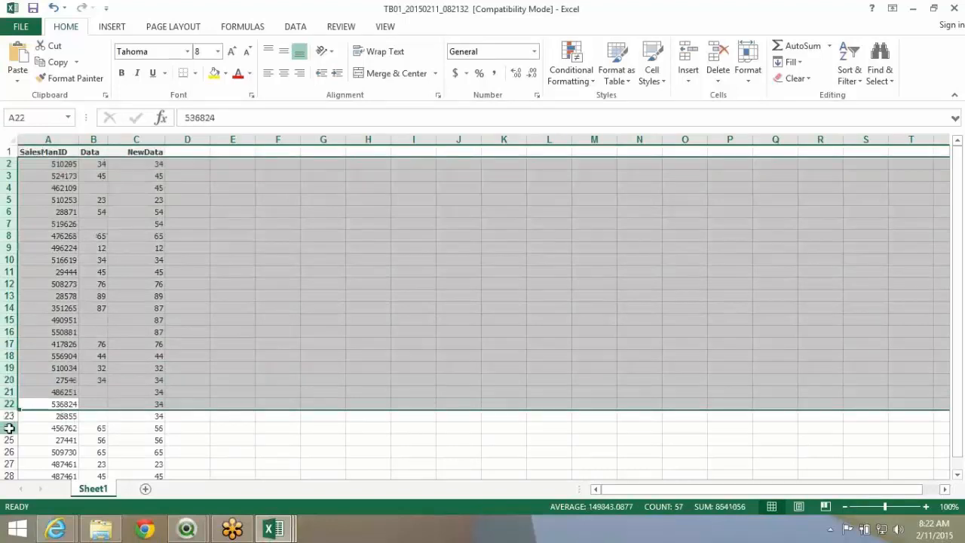
pyautogui.click(6, 427)
pyautogui.click(85, 414)
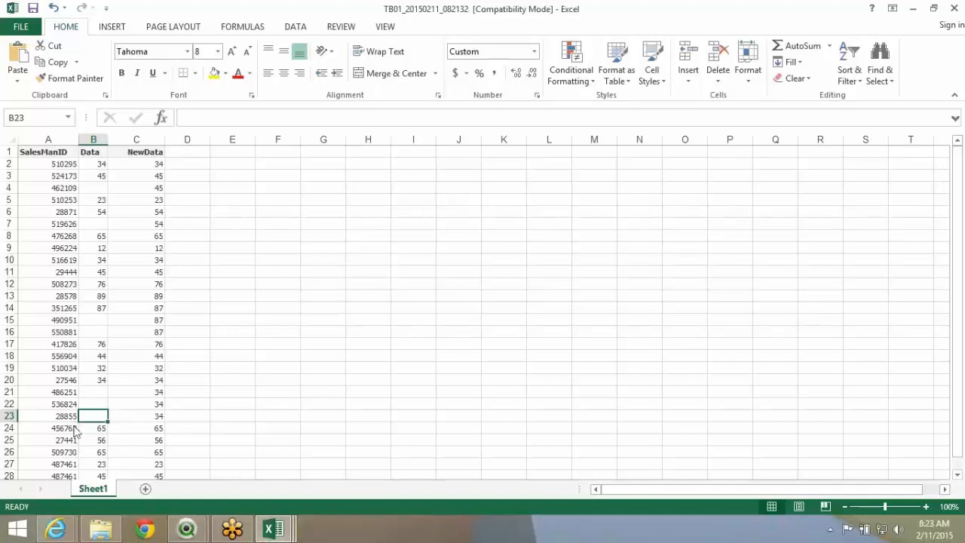
# - Switch to the QlikView script and review the Data field and the IsNull(Data) condition in the NewData expression
pyautogui.hotkey('alt', 'Tab')
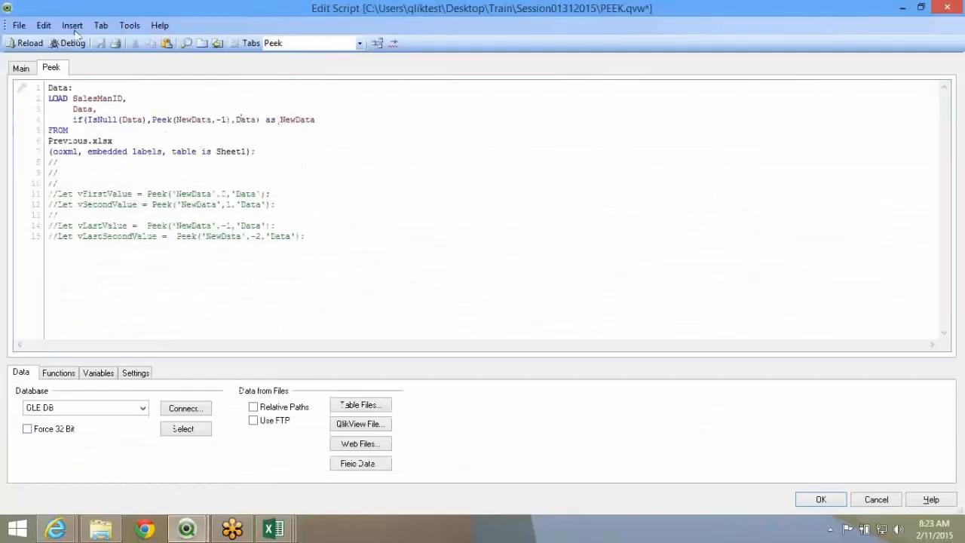
pyautogui.moveTo(75, 108); pyautogui.dragTo(114, 104)
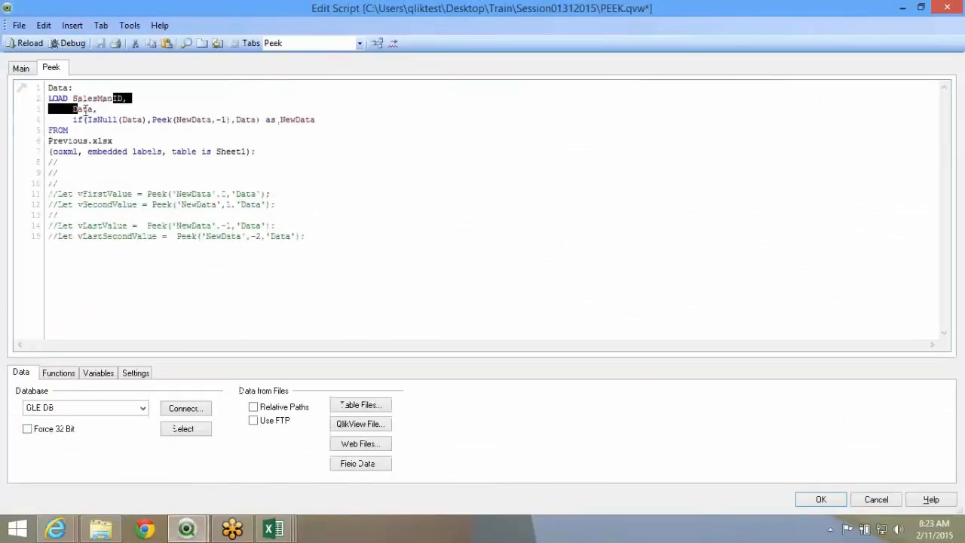
pyautogui.click(76, 110)
pyautogui.doubleClick(75, 110)
pyautogui.doubleClick(132, 119)
# - In the exported Excel sheet, compare blank Data cell B4 with its NewData value and highlight the preceding NewData cell C3 in yellow
pyautogui.hotkey('alt', 'Tab')
pyautogui.moveTo(93, 164); pyautogui.dragTo(139, 176)
pyautogui.click(87, 190)
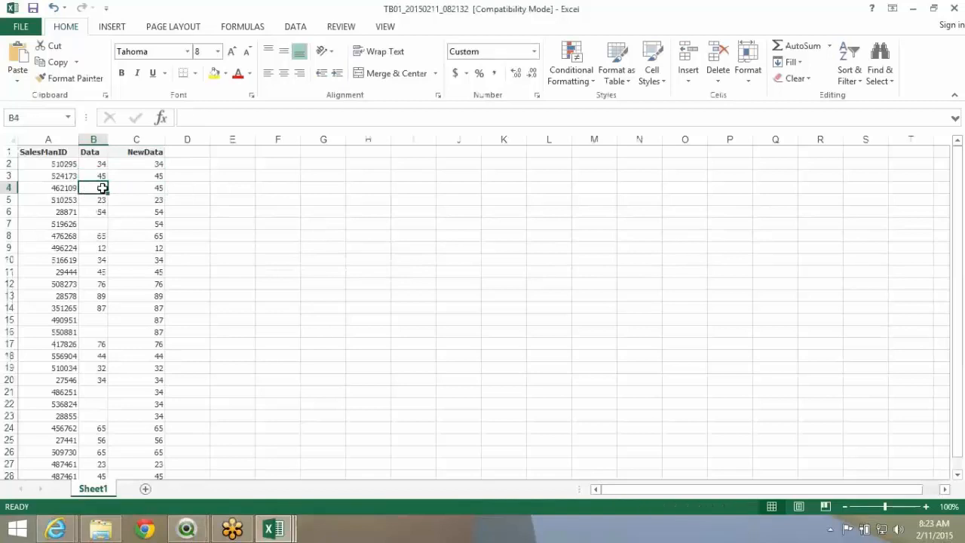
pyautogui.click(152, 176)
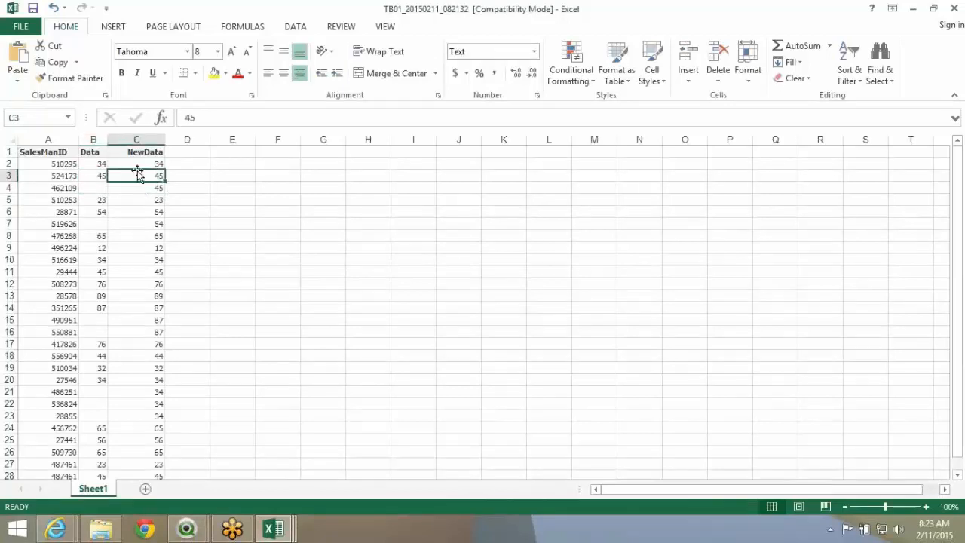
pyautogui.click(215, 73)
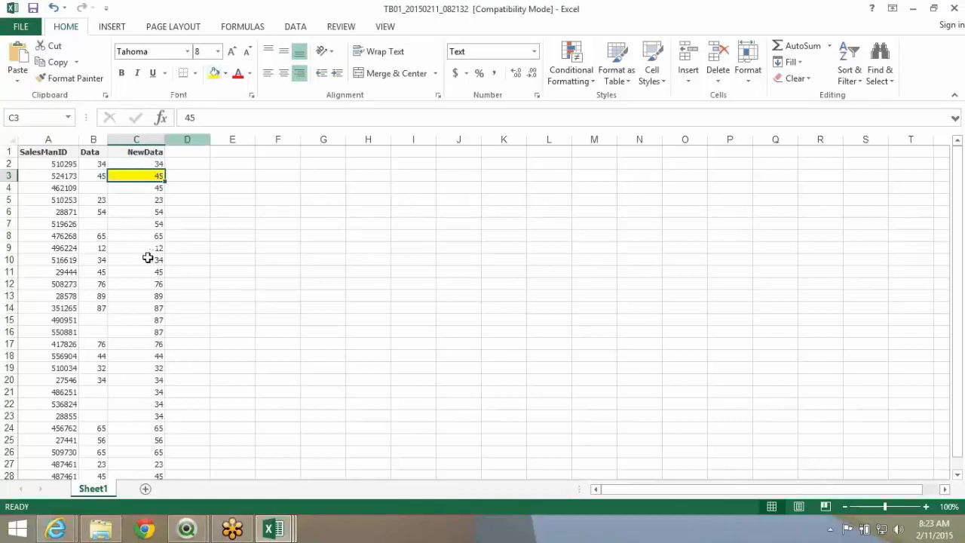
pyautogui.click(176, 190)
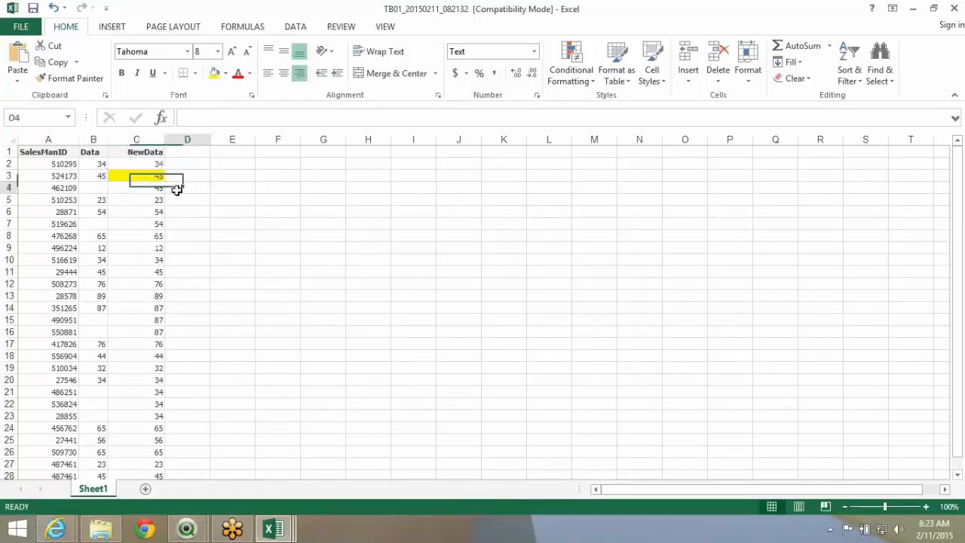
pyautogui.click(155, 188)
# - Compare blank Data cell B15 with its NewData value and highlight the preceding NewData cell C14 in yellow
pyautogui.scroll(-1, 151, 224)
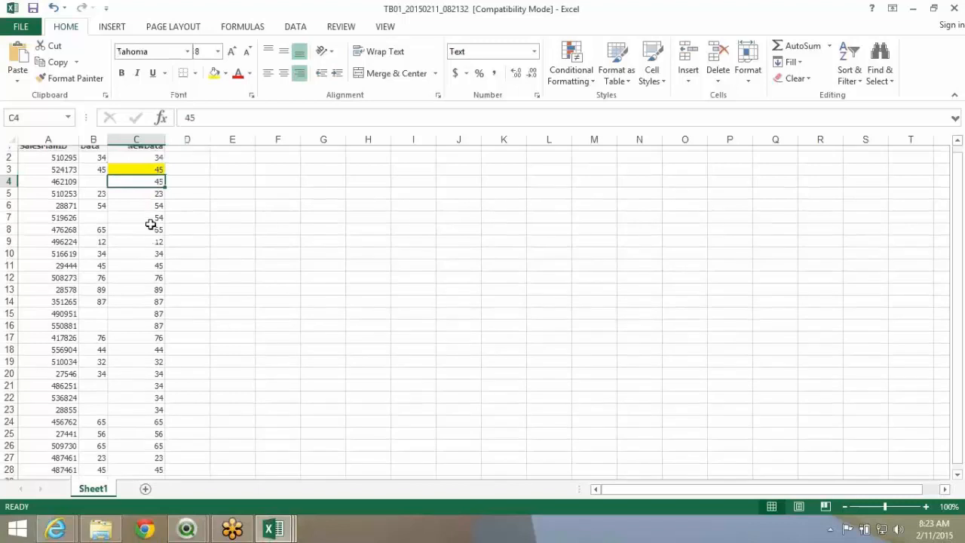
pyautogui.click(91, 309)
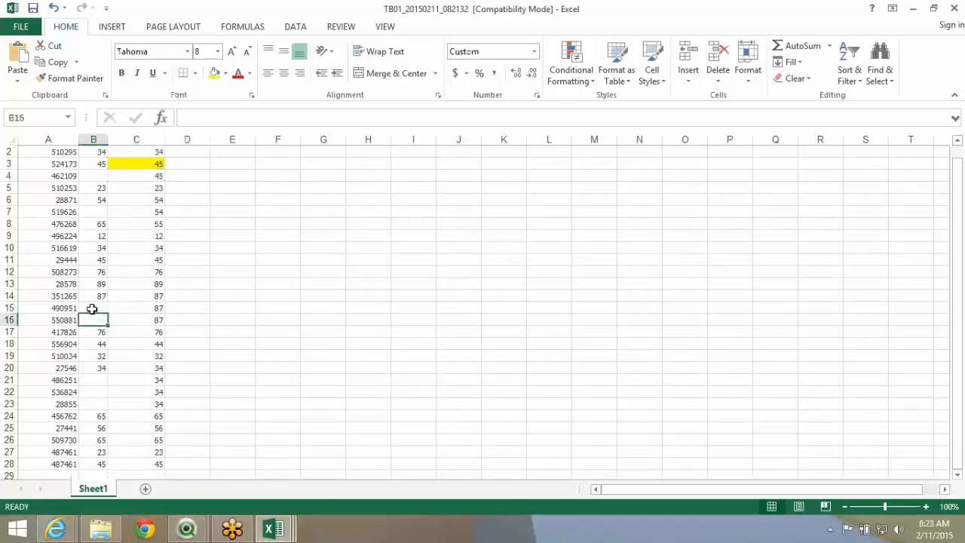
pyautogui.click(155, 308)
pyautogui.click(156, 296)
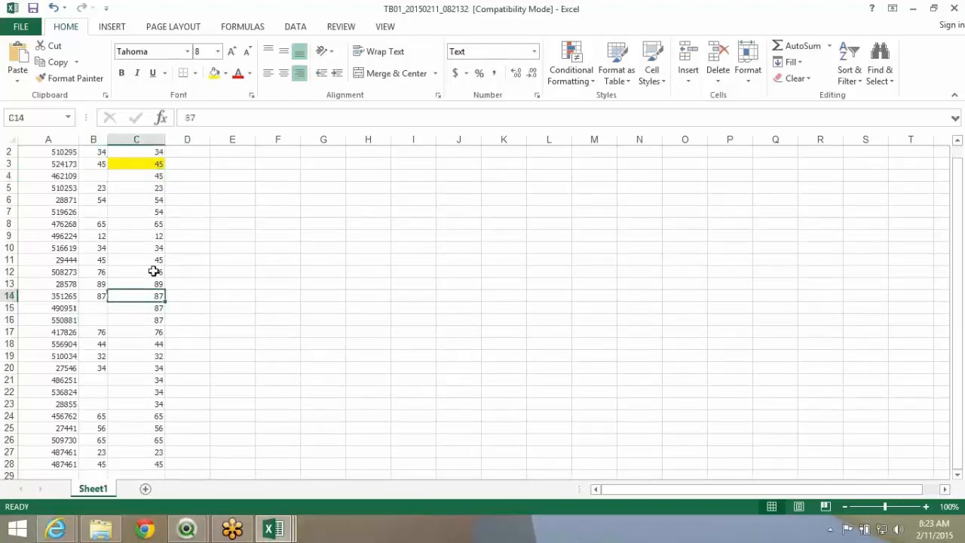
pyautogui.click(214, 73)
# - Compare blank Data cell B16 with its NewData value and highlight the preceding NewData cell C15 in yellow
pyautogui.click(102, 319)
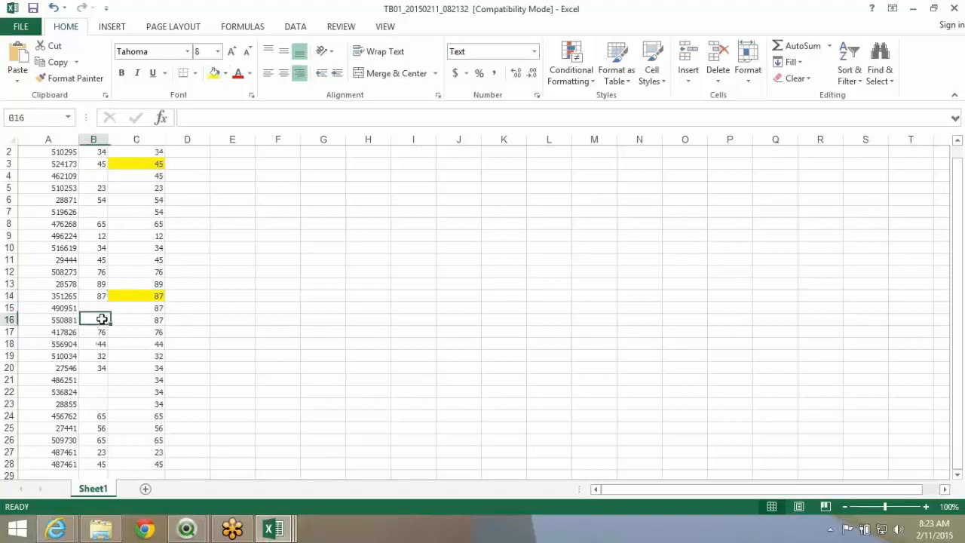
pyautogui.click(153, 320)
pyautogui.click(156, 308)
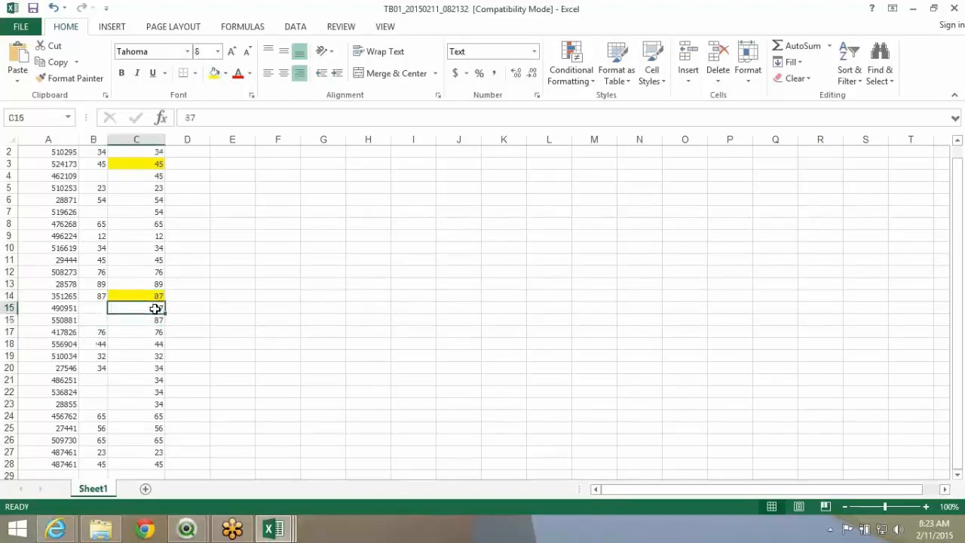
pyautogui.scroll(1, 214, 210)
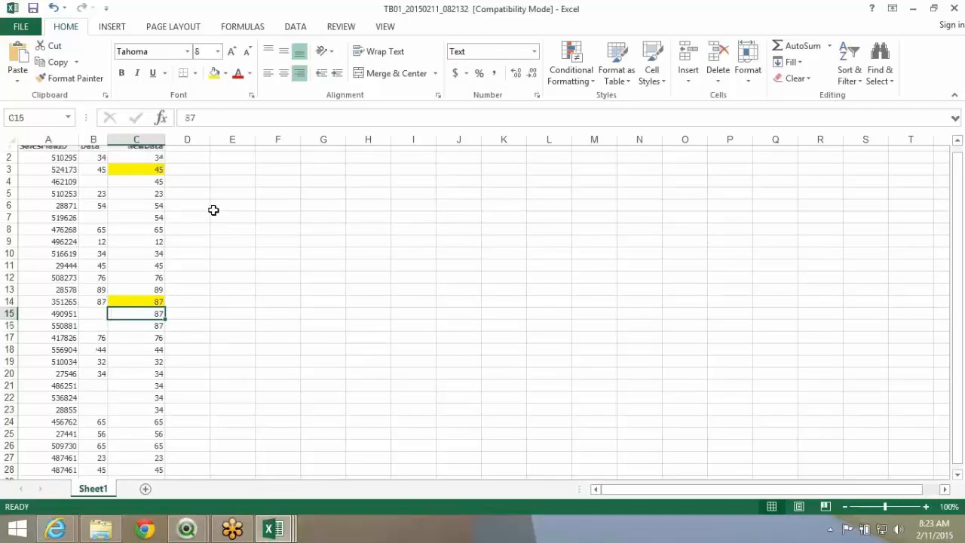
pyautogui.scroll(1, 214, 210)
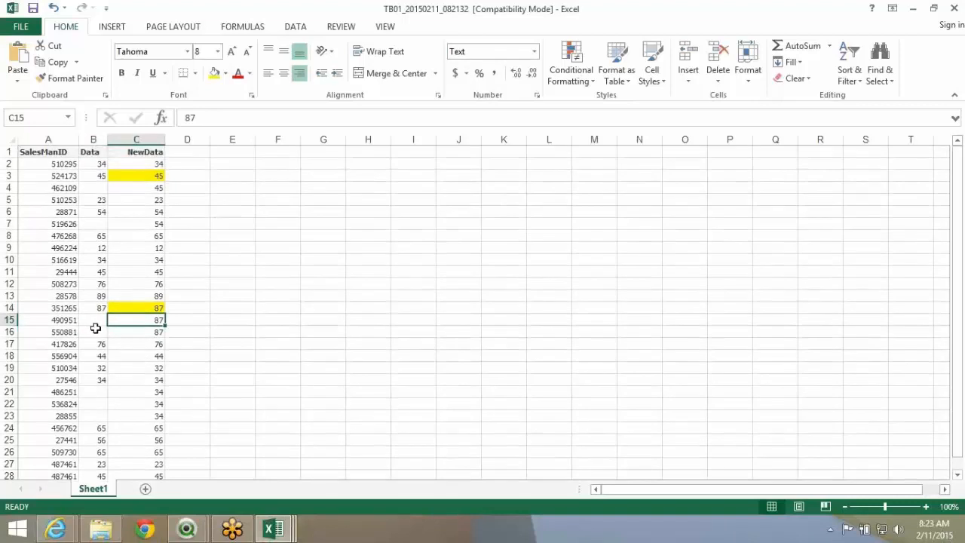
pyautogui.click(214, 74)
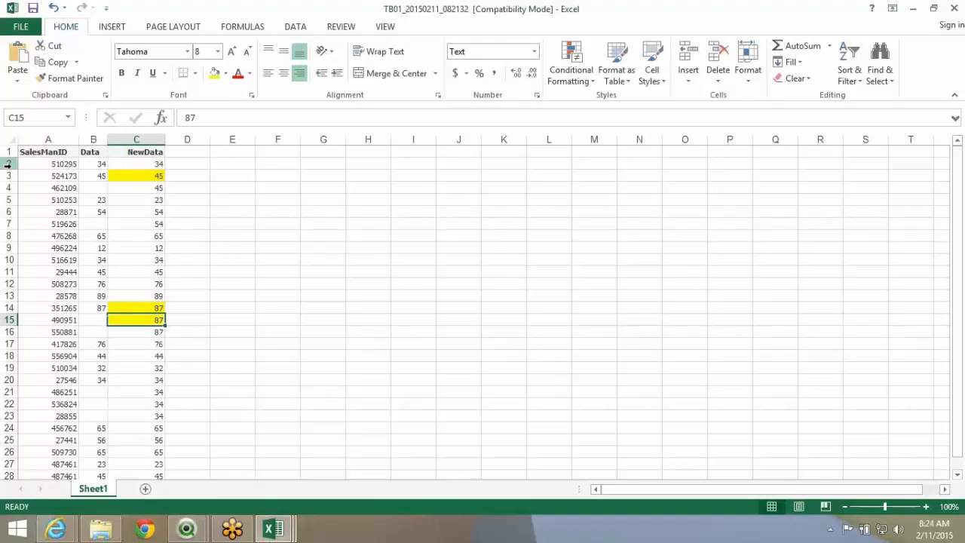
# - Enter the row index values 0 through 6 in cells E2 to E8 beside the data rows
pyautogui.moveTo(11, 166); pyautogui.dragTo(9, 218)
pyautogui.click(10, 237)
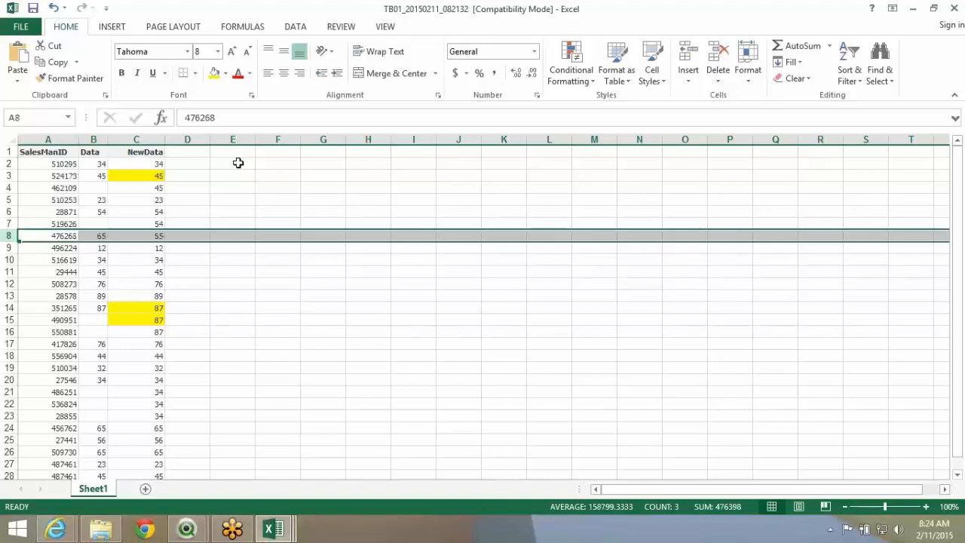
pyautogui.click(238, 163)
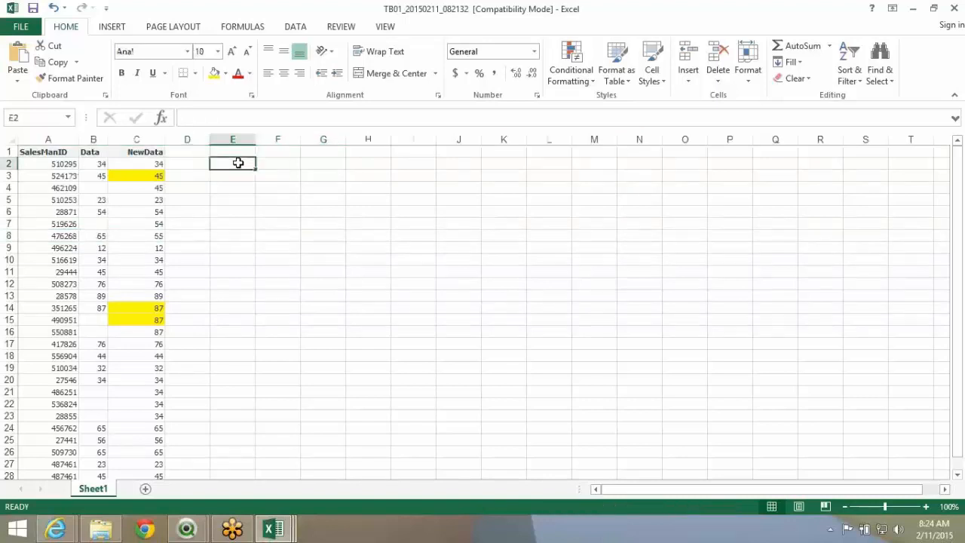
pyautogui.write('0')
pyautogui.press('Return')
pyautogui.press('Return')
pyautogui.write('2 3')
pyautogui.press('Return')
pyautogui.write('4')
pyautogui.press('Return')
pyautogui.write('5')
pyautogui.press('Return')
pyautogui.write('6')
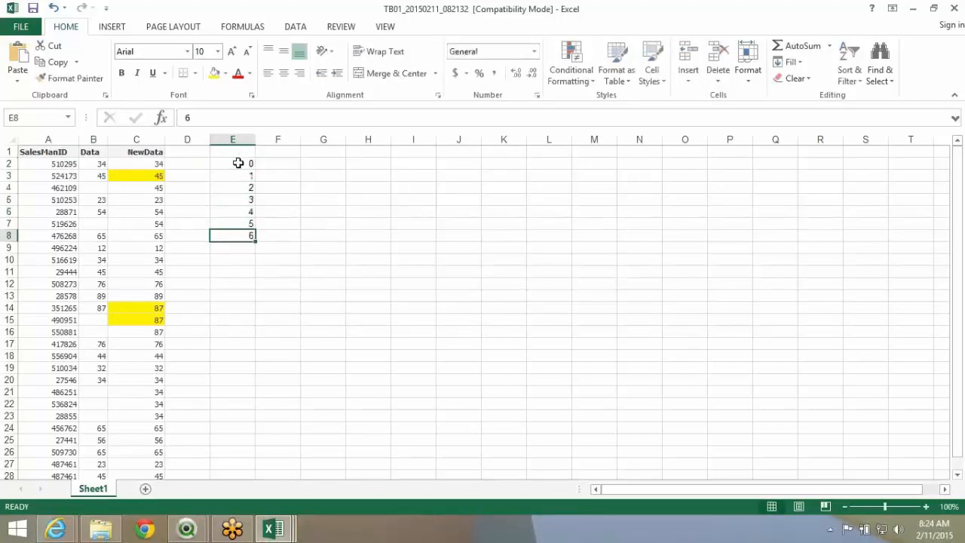
pyautogui.press('Return')
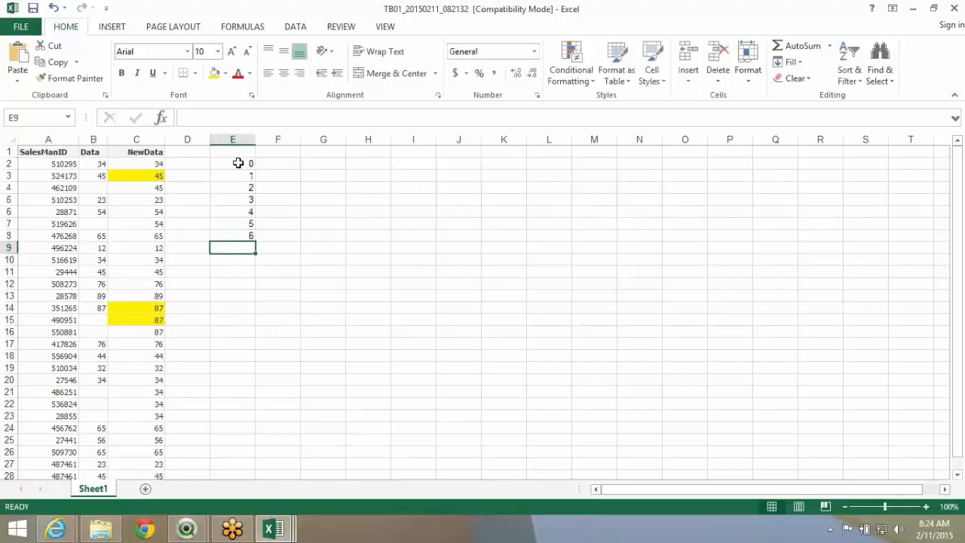
# - Continue the row index in column E with 7 in E9 and 8 in E10
pyautogui.hotkey('shift', 'space')
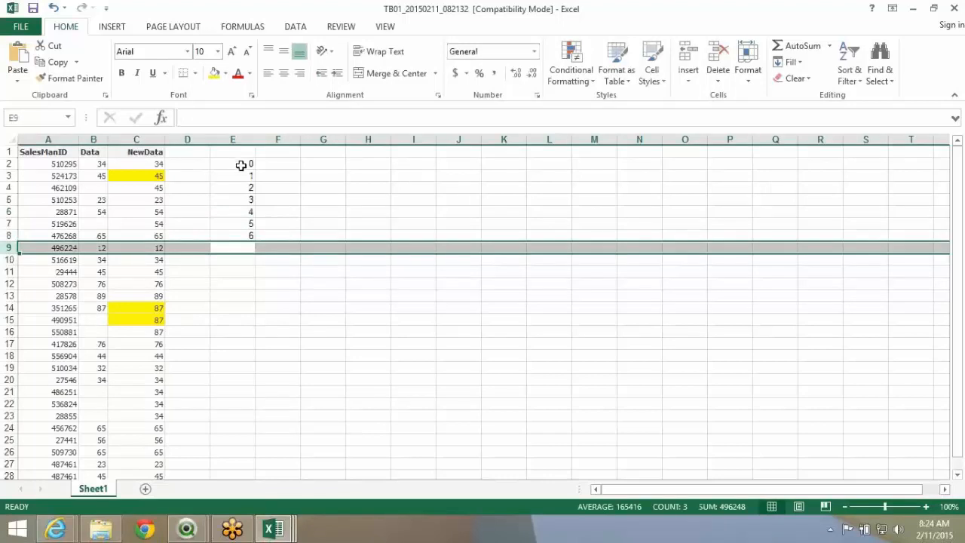
pyautogui.click(230, 248)
pyautogui.write('7')
pyautogui.press('Return')
pyautogui.write('8')
pyautogui.press('Return')
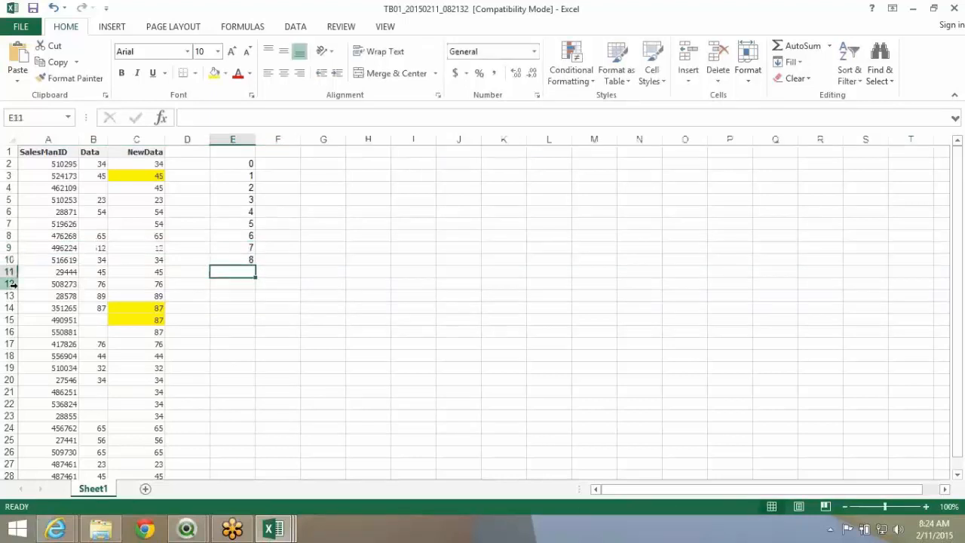
# - Highlight the entire row 11 in yellow as the current reference row
pyautogui.moveTo(10, 273); pyautogui.dragTo(7, 274)
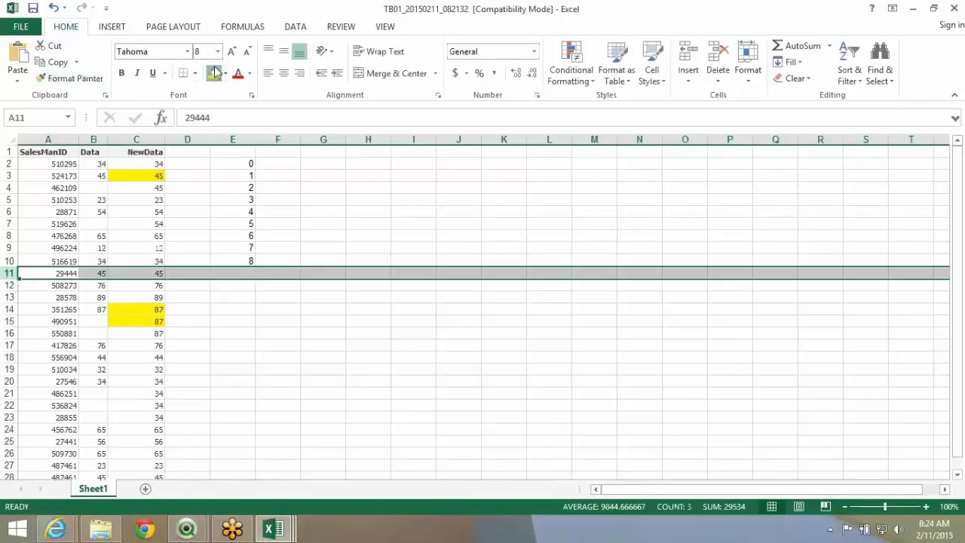
pyautogui.click(214, 73)
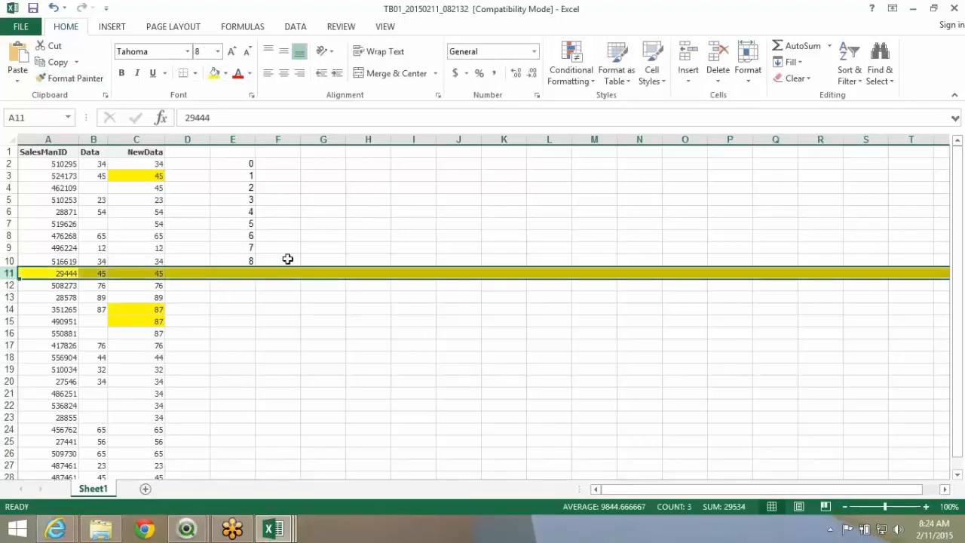
pyautogui.click(287, 258)
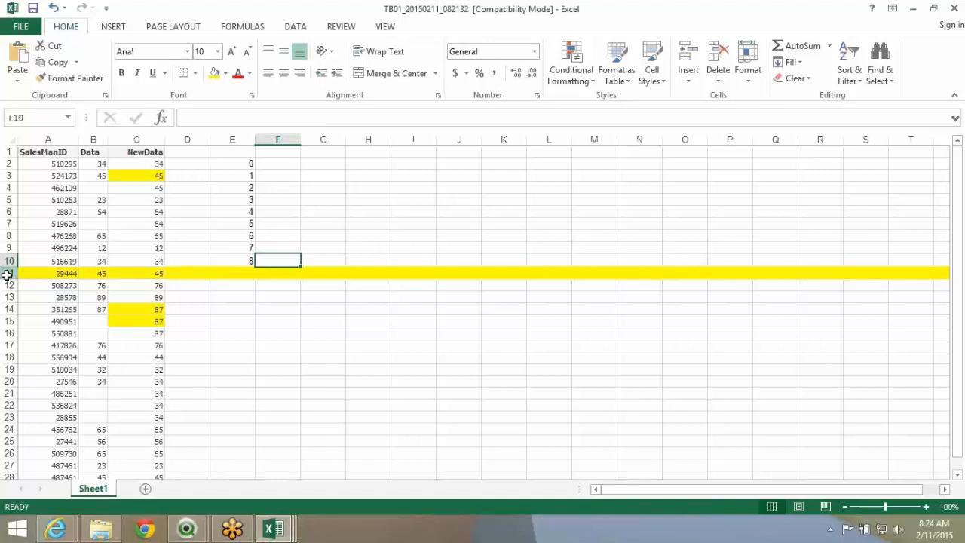
pyautogui.click(11, 275)
pyautogui.click(232, 261)
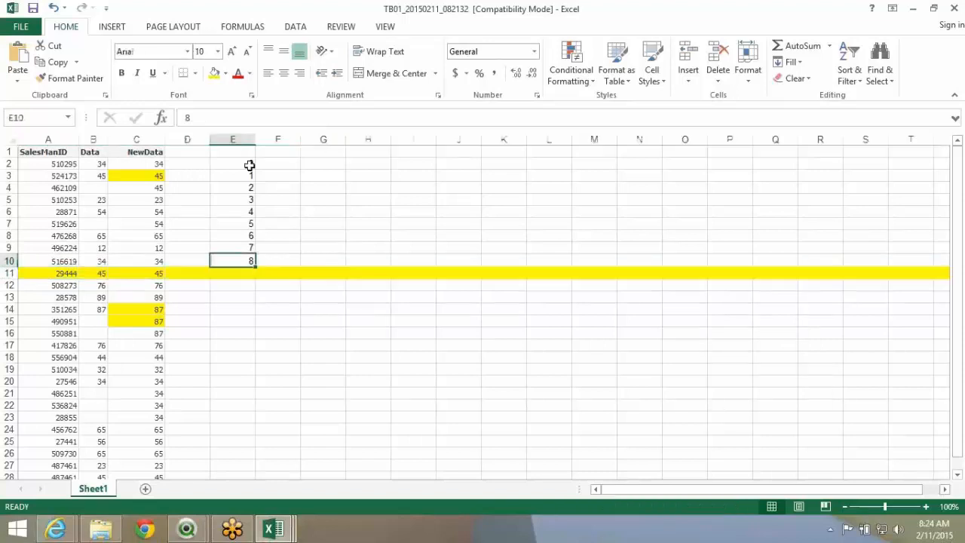
# - Enter the negative offsets -1, -2 and -3 upward in cells F10, F9 and F8
pyautogui.moveTo(249, 165); pyautogui.dragTo(252, 263)
pyautogui.click(266, 262)
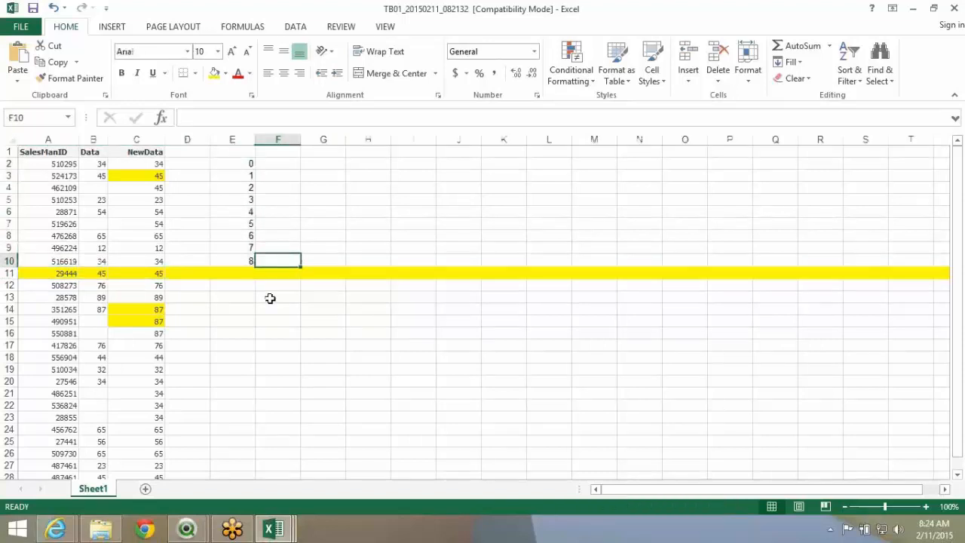
pyautogui.write('-1')
pyautogui.press('Return')
pyautogui.press('Up')
pyautogui.press('Up')
pyautogui.write('-2')
pyautogui.press('Return')
pyautogui.press('Up')
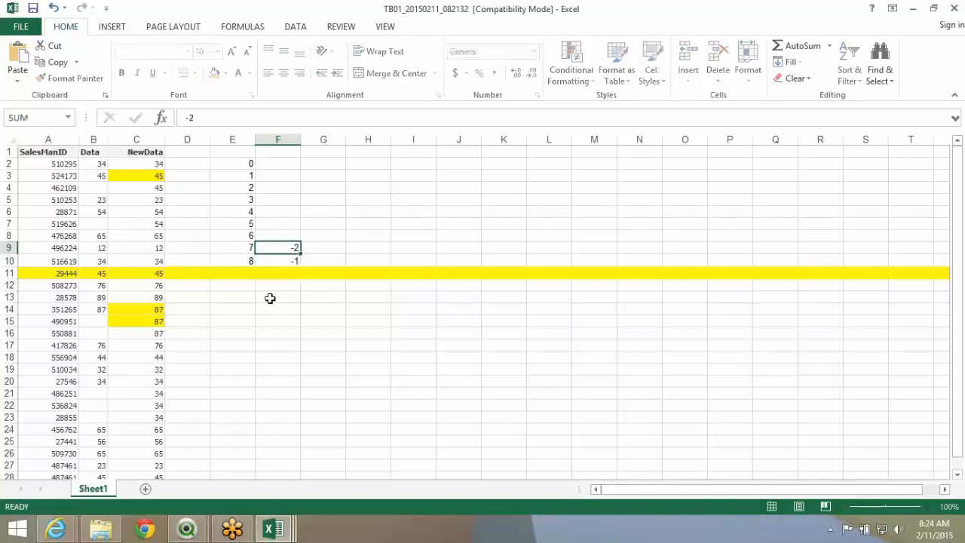
pyautogui.press('Up')
pyautogui.write('-3')
pyautogui.press('Return')
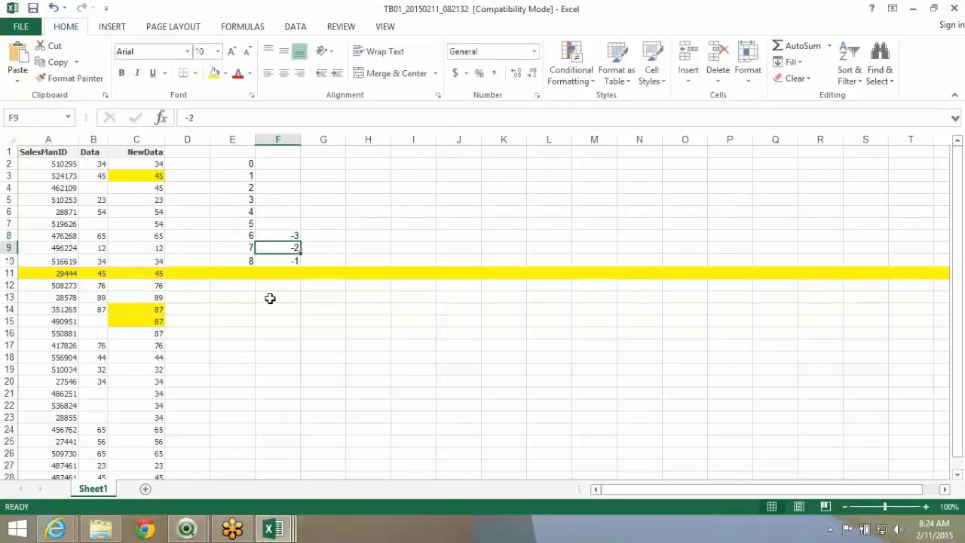
# - Extend the negative offset series upward from F8 to F2, ending at -9
pyautogui.moveTo(277, 262); pyautogui.dragTo(300, 160)
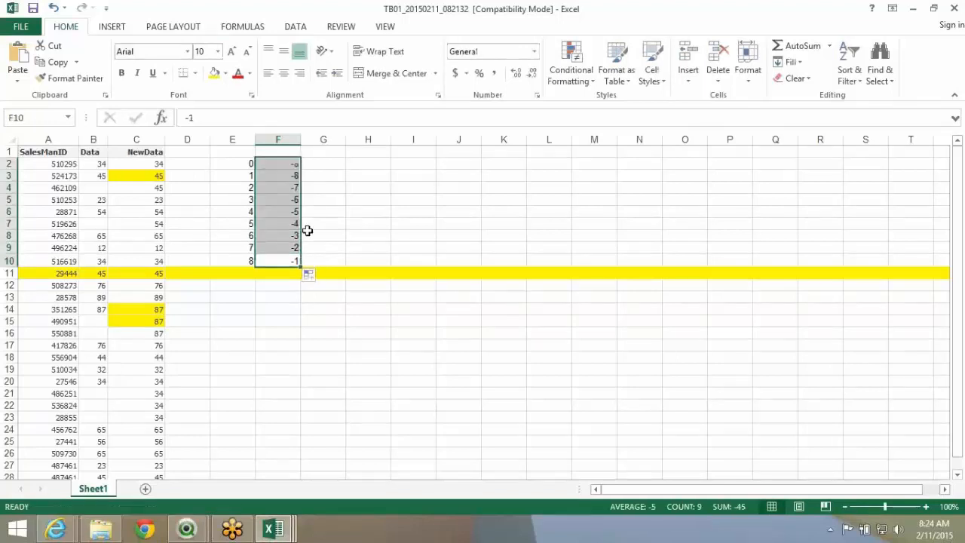
pyautogui.click(274, 224)
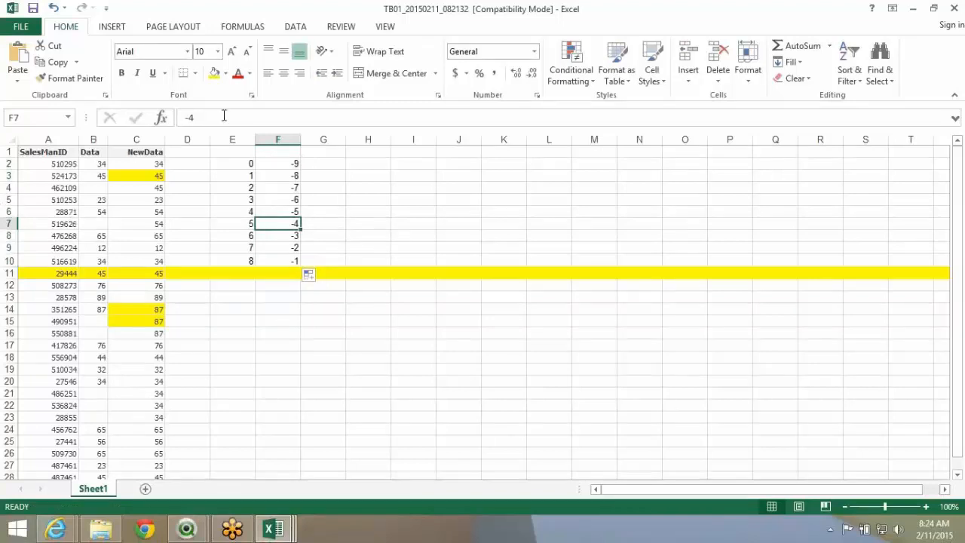
pyautogui.moveTo(250, 144); pyautogui.dragTo(265, 144)
pyautogui.click(9, 212)
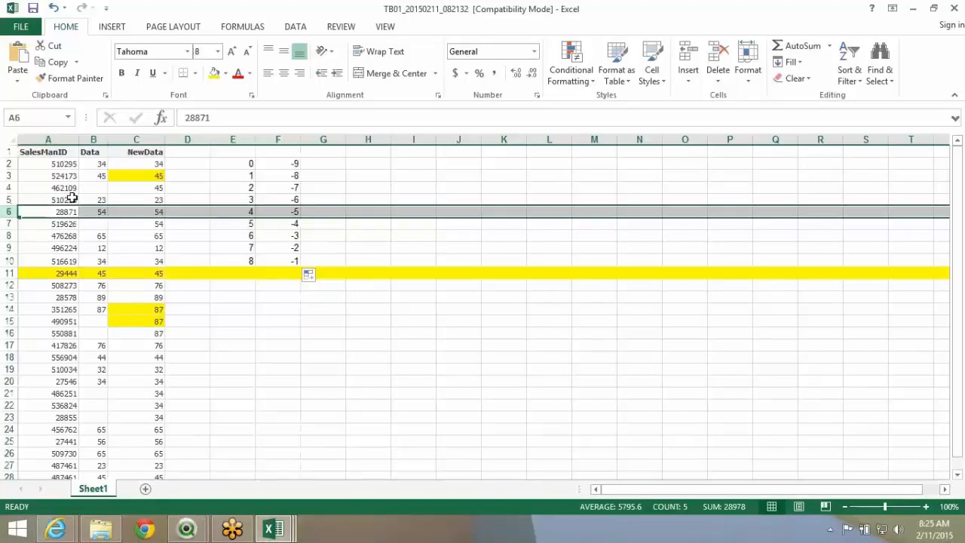
# - Write the example expression Peek(NewData,-4 as text in cell H11 of the highlighted row
pyautogui.click(283, 274)
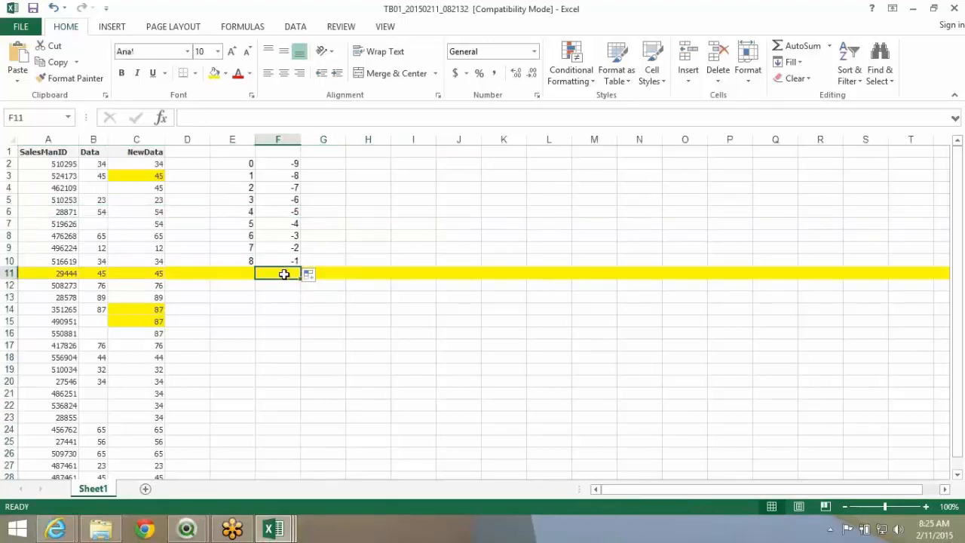
pyautogui.click(360, 272)
pyautogui.write('P')
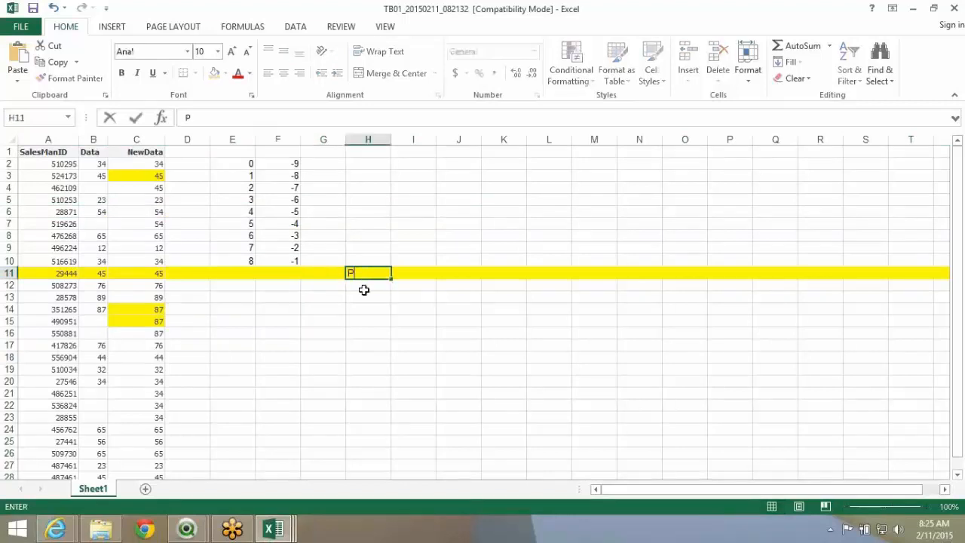
pyautogui.write('ek(')
pyautogui.press('BackSpace')
pyautogui.press('BackSpace')
pyautogui.write('eek(NewData,-4')
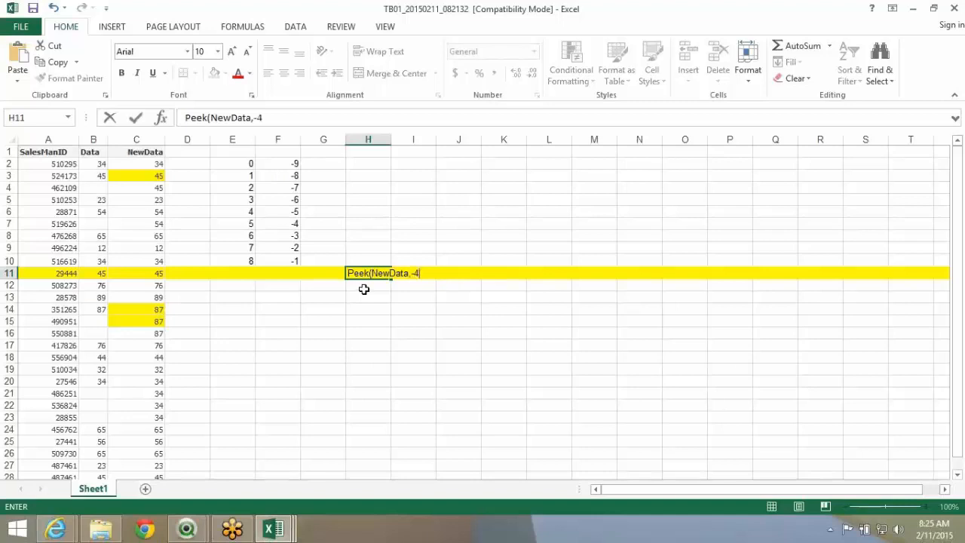
# - Trace the -4 offset to row 7 and compare the column E row indexes with the column F negative offsets
pyautogui.moveTo(297, 225); pyautogui.dragTo(48, 219)
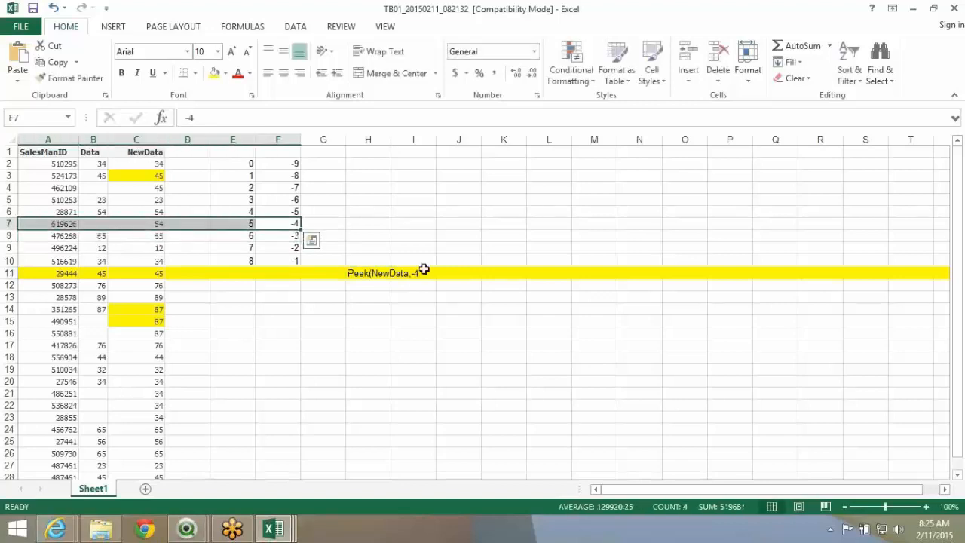
pyautogui.click(375, 273)
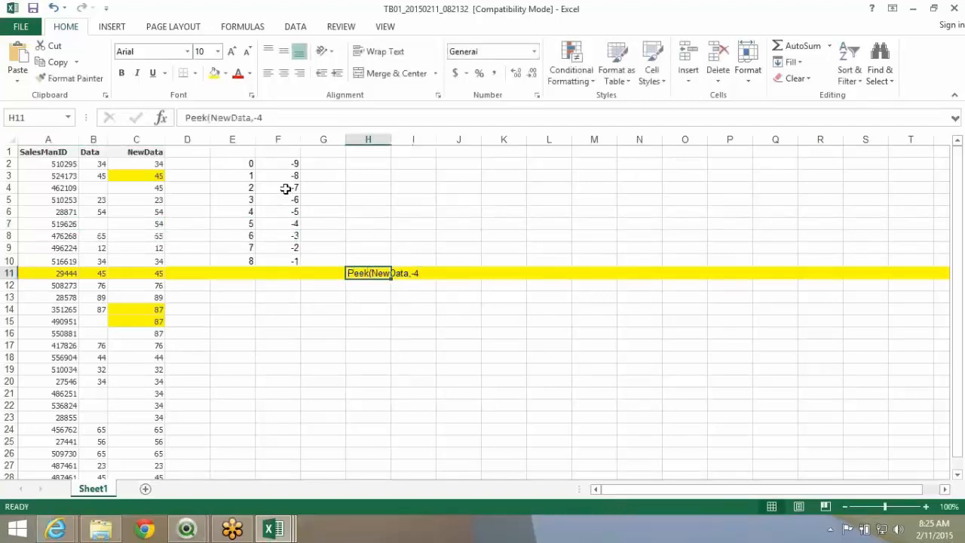
pyautogui.moveTo(294, 236); pyautogui.dragTo(141, 234)
pyautogui.moveTo(291, 259); pyautogui.dragTo(27, 262)
pyautogui.moveTo(224, 165); pyautogui.dragTo(6, 162)
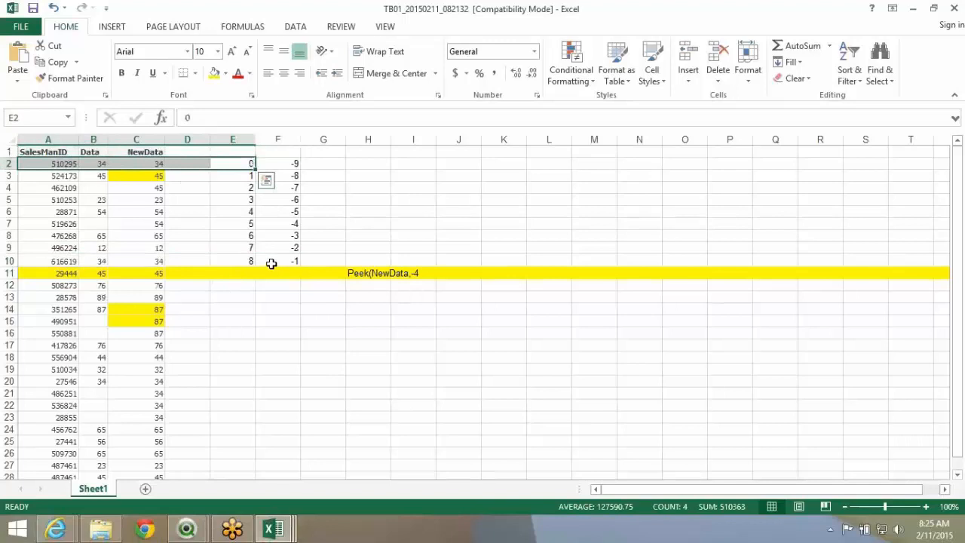
pyautogui.moveTo(266, 262); pyautogui.dragTo(233, 161)
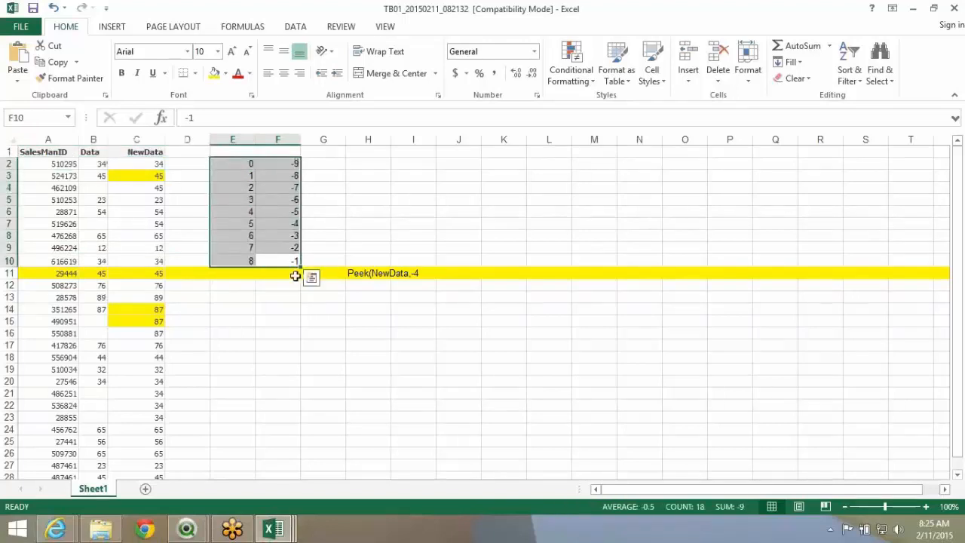
pyautogui.moveTo(267, 248); pyautogui.dragTo(245, 201)
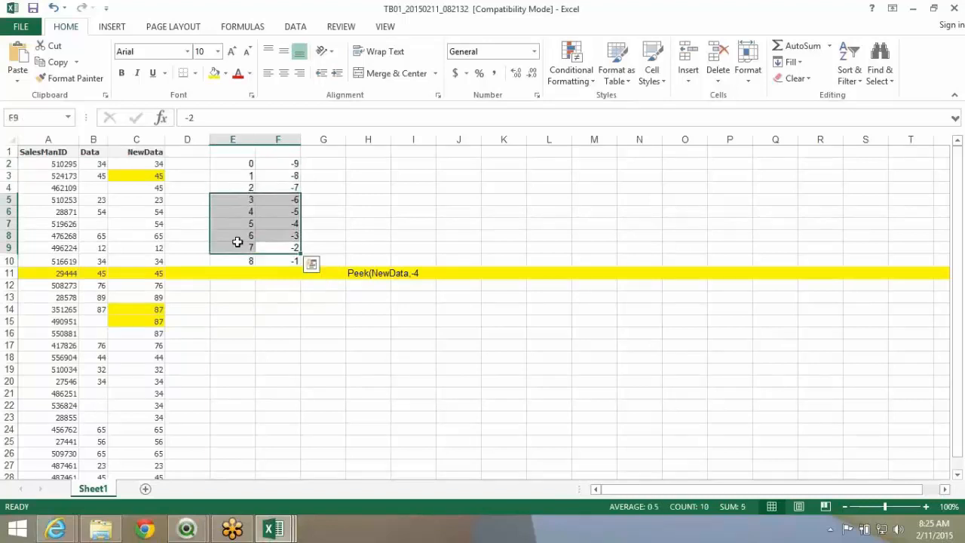
pyautogui.click(280, 263)
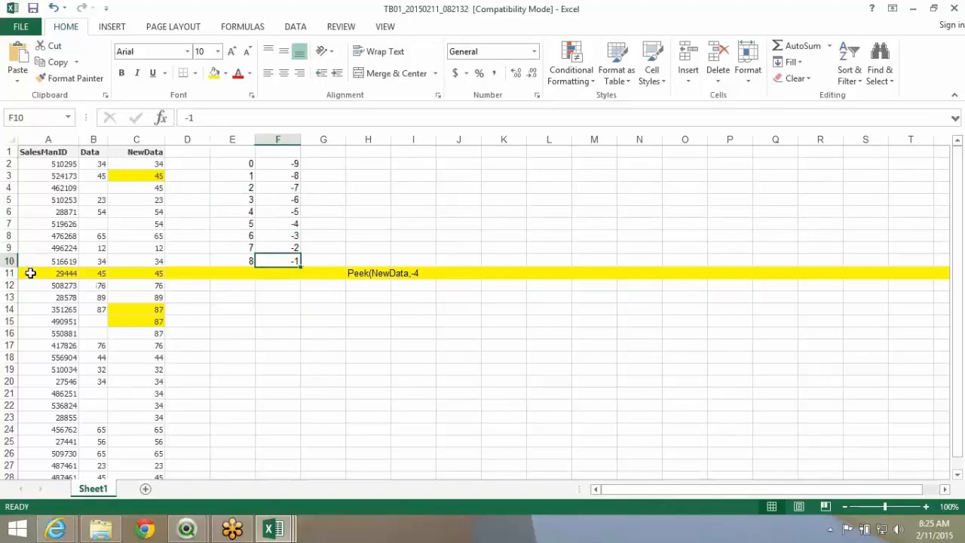
# - Replace the yellow fill of row 11 with white and highlight the entire row 15 in yellow
pyautogui.click(4, 273)
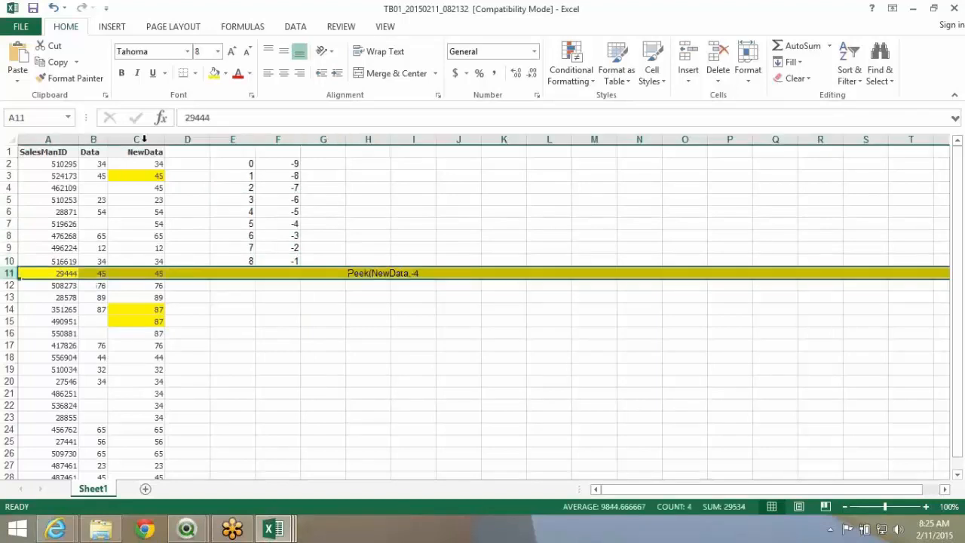
pyautogui.click(226, 74)
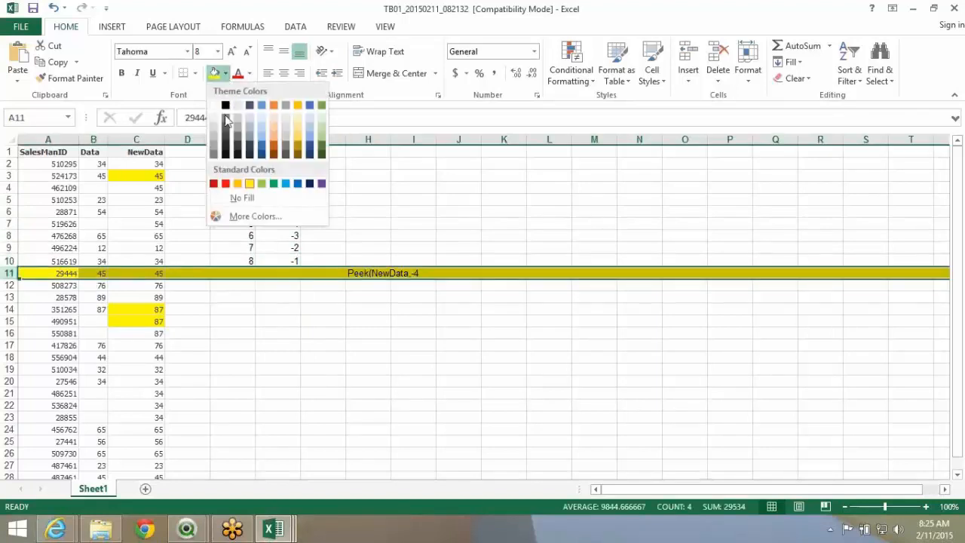
pyautogui.click(235, 197)
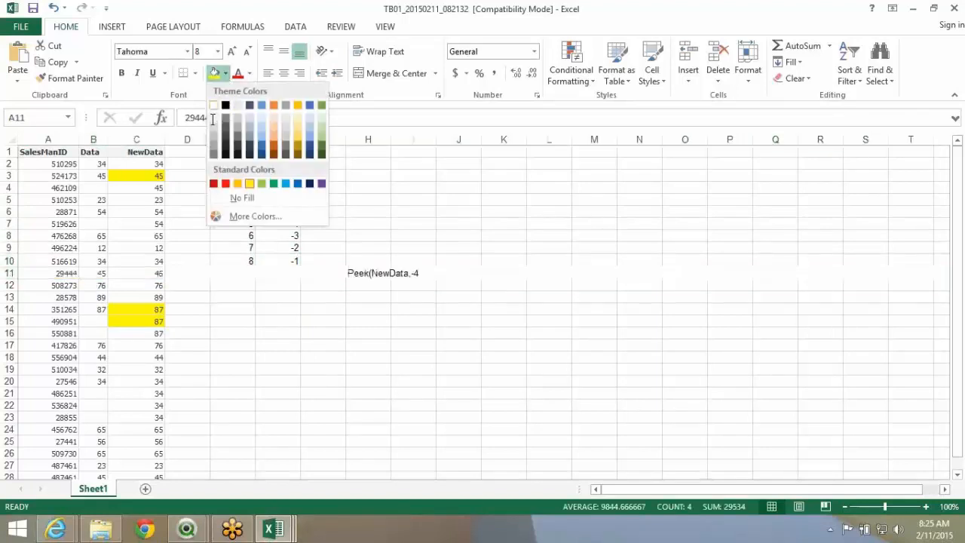
pyautogui.click(6, 321)
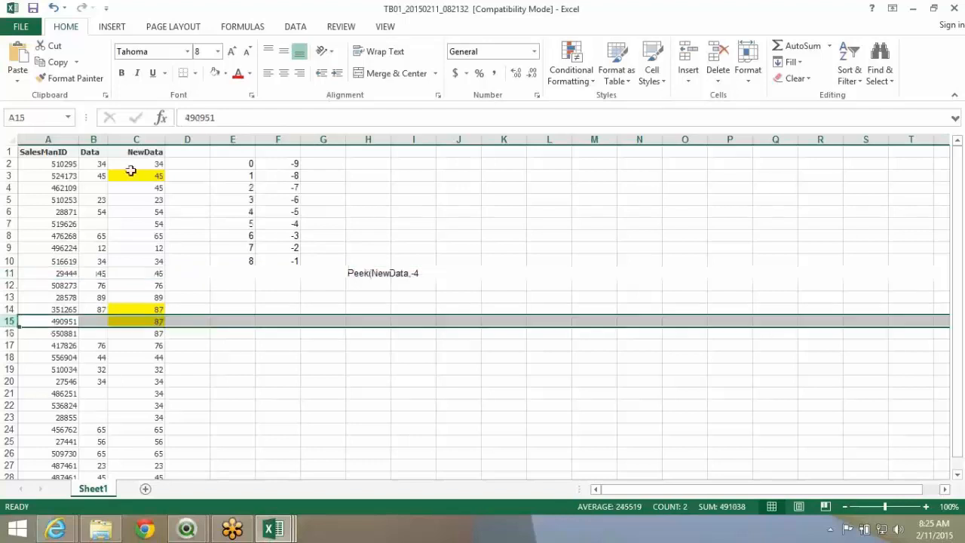
pyautogui.click(225, 73)
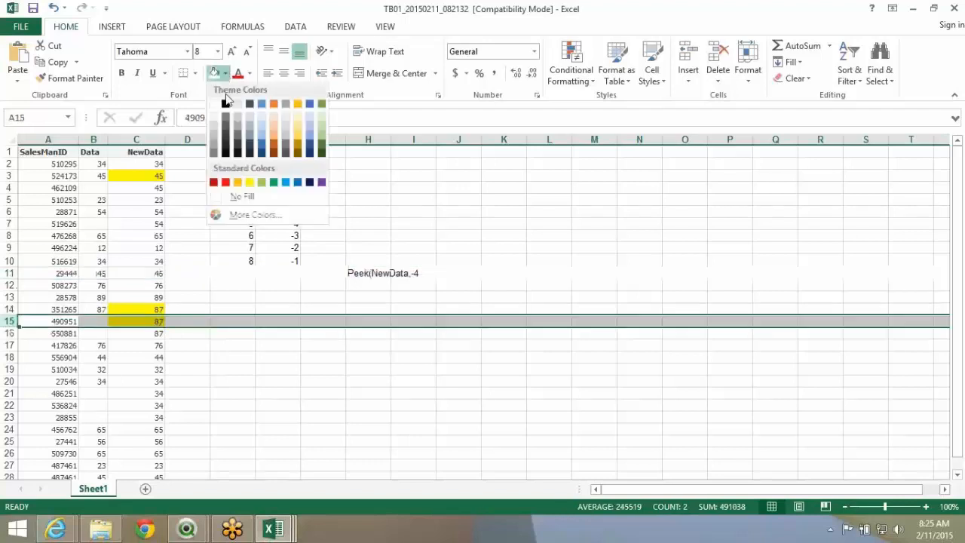
pyautogui.click(249, 182)
# - Extend the column E row index from E11 to E14 with the values 9 through 12
pyautogui.click(247, 236)
pyautogui.moveTo(247, 246); pyautogui.dragTo(251, 314)
pyautogui.moveTo(294, 260); pyautogui.dragTo(290, 163)
pyautogui.hotkey('ctrl', 'c')
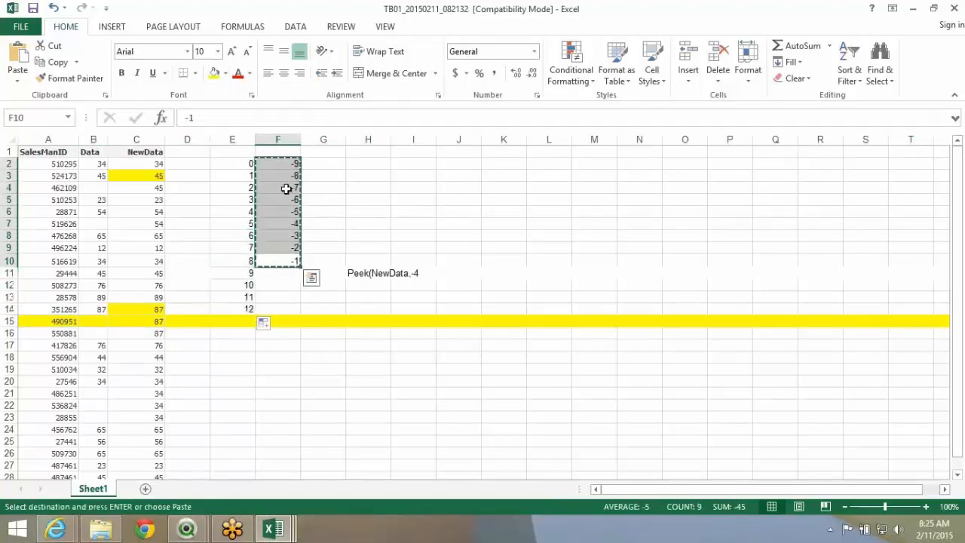
pyautogui.moveTo(284, 203); pyautogui.dragTo(283, 207)
pyautogui.hotkey('ctrl', 'v')
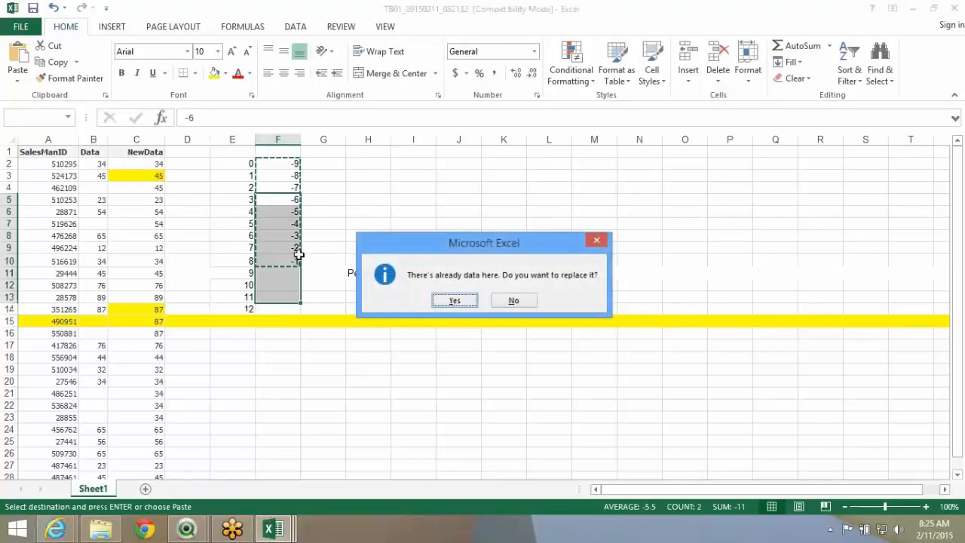
pyautogui.press('Escape')
pyautogui.click(286, 311)
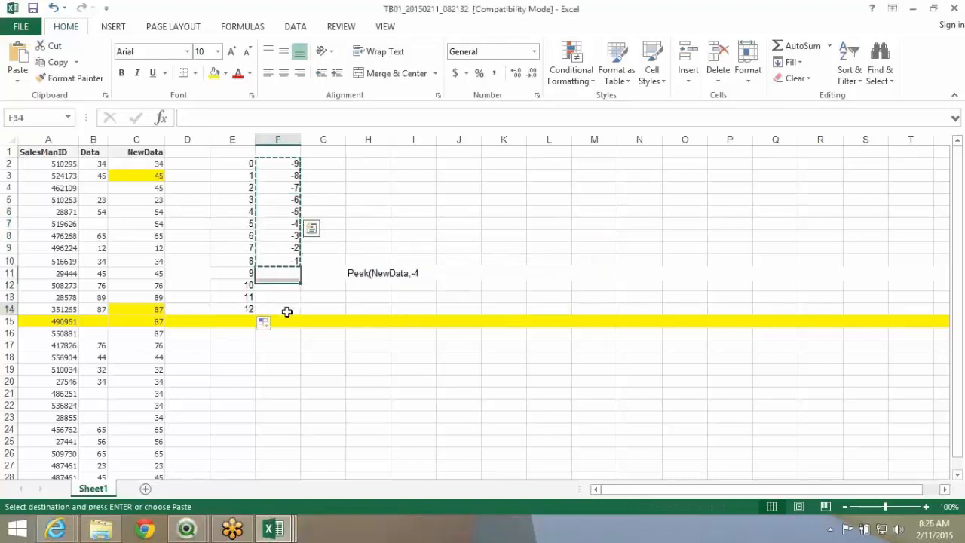
# - Extend the column F negative offsets through F14 so that F2:F14 runs from -13 to -1
pyautogui.click(284, 259)
pyautogui.keyDown('shift'); pyautogui.click(284, 240); pyautogui.keyUp('shift')
pyautogui.hotkey('ctrl', 'c')
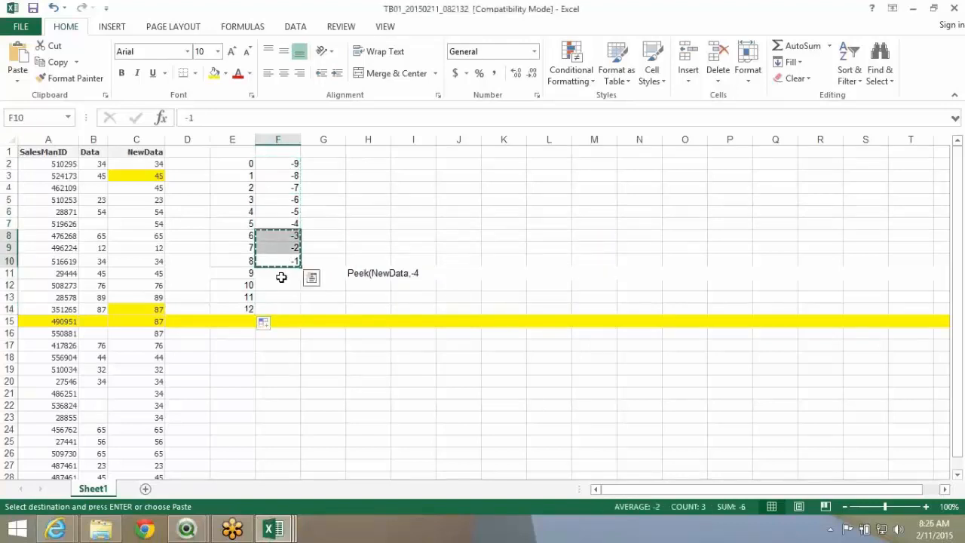
pyautogui.click(281, 276)
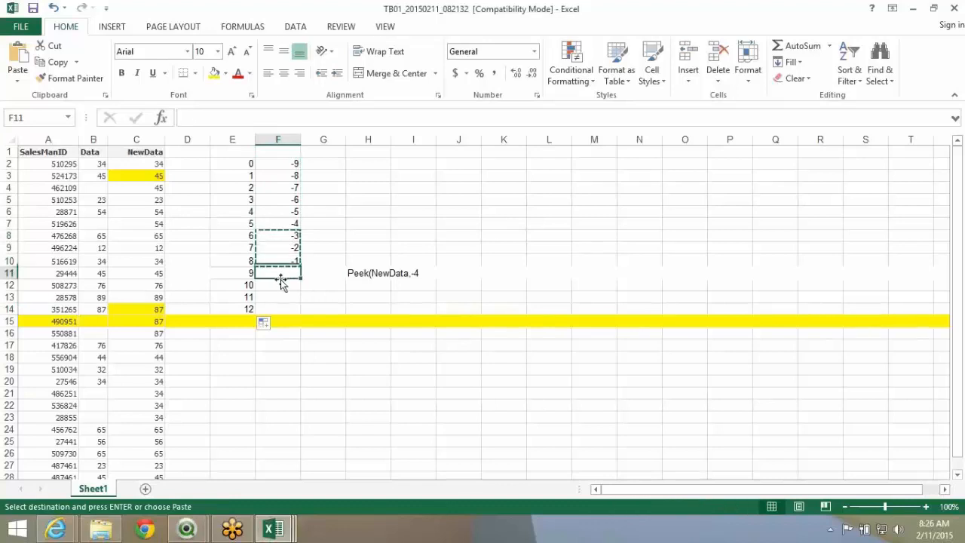
pyautogui.click(280, 285)
pyautogui.hotkey('ctrl', 'v')
pyautogui.moveTo(300, 315); pyautogui.dragTo(287, 162)
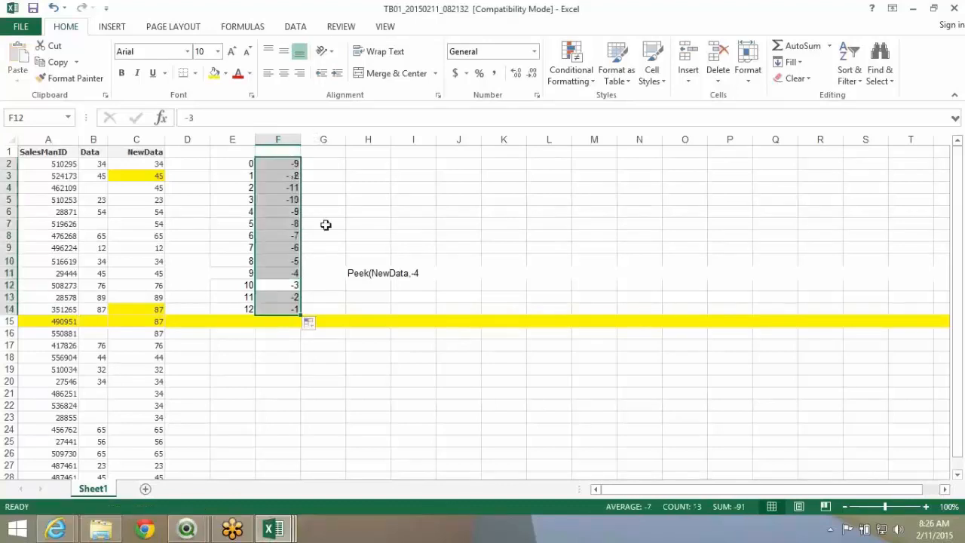
pyautogui.click(324, 247)
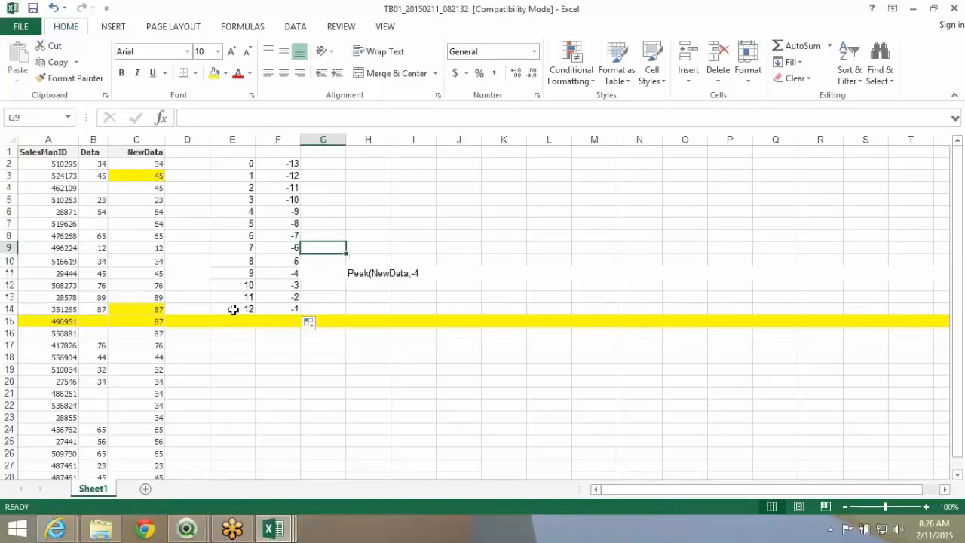
# - Compare the column E row indexes and column F negative offsets with the example Peek expression and highlighted row 15
pyautogui.click(233, 308)
pyautogui.click(949, 82)
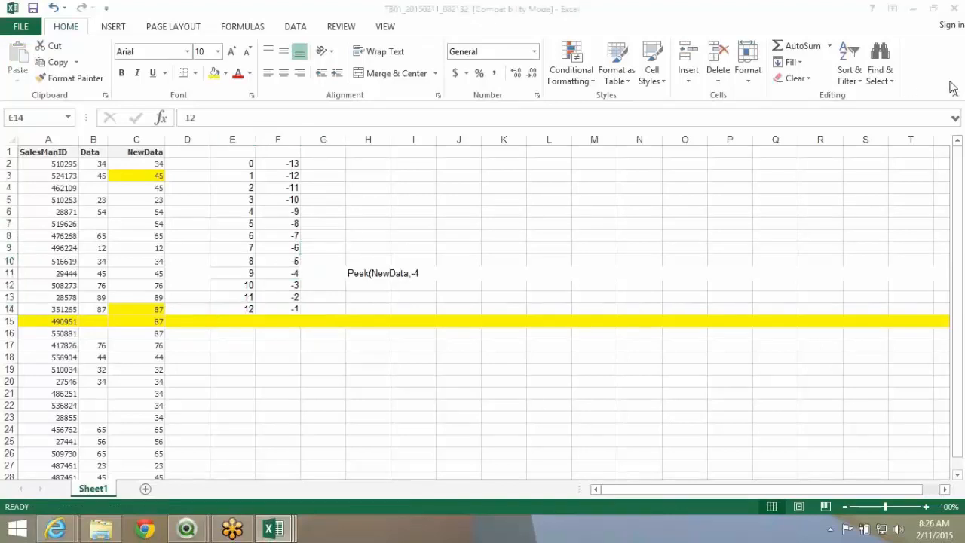
pyautogui.click(233, 309)
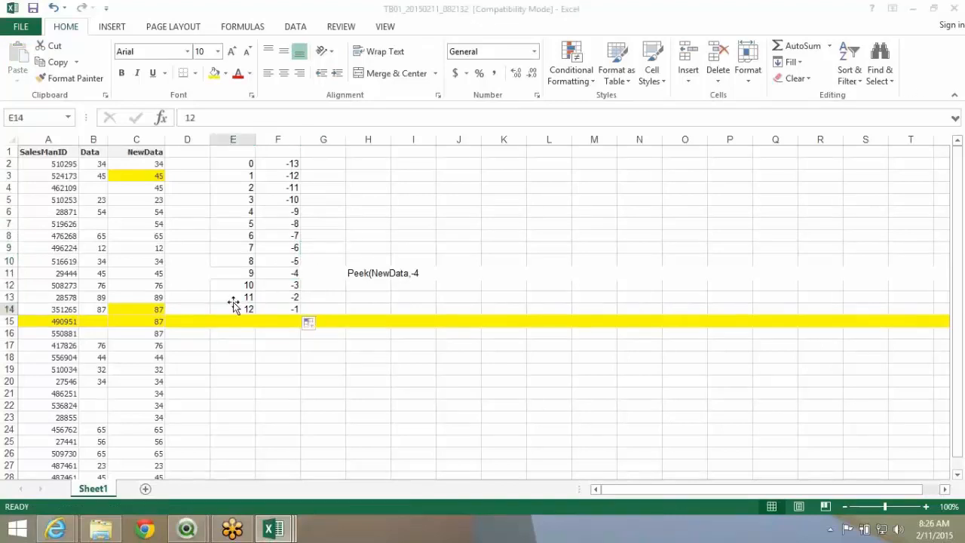
pyautogui.moveTo(247, 163); pyautogui.dragTo(248, 307)
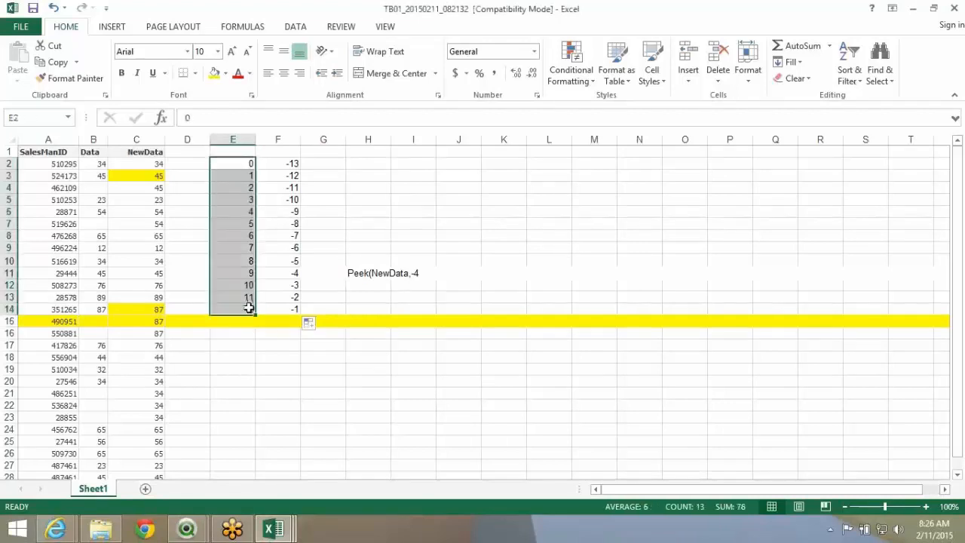
pyautogui.doubleClick(248, 310)
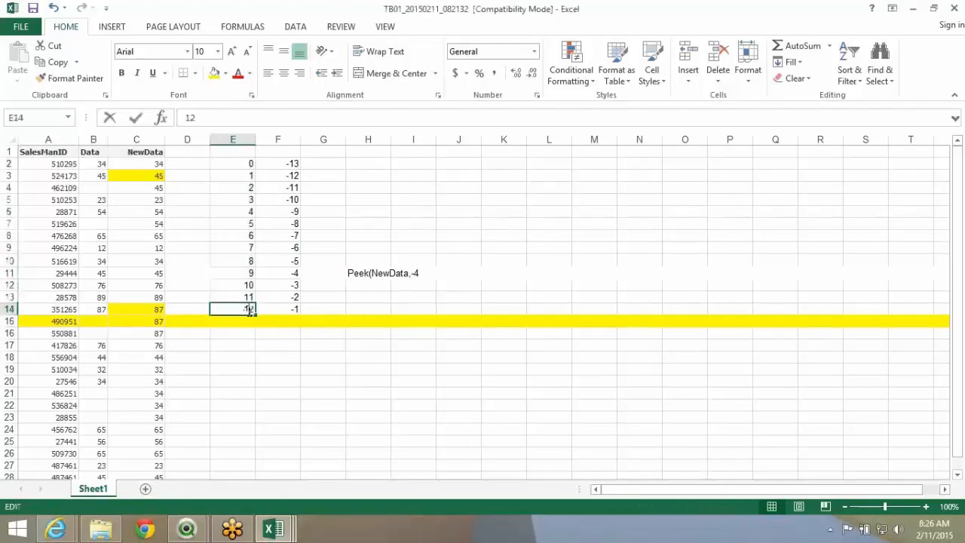
pyautogui.click(276, 346)
pyautogui.moveTo(276, 346); pyautogui.dragTo(280, 199)
pyautogui.click(398, 284)
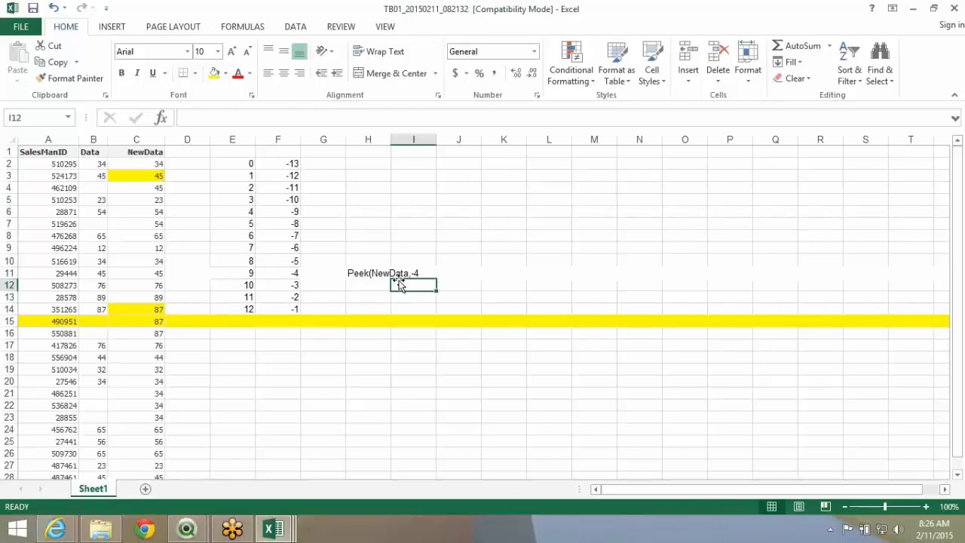
pyautogui.click(940, 231)
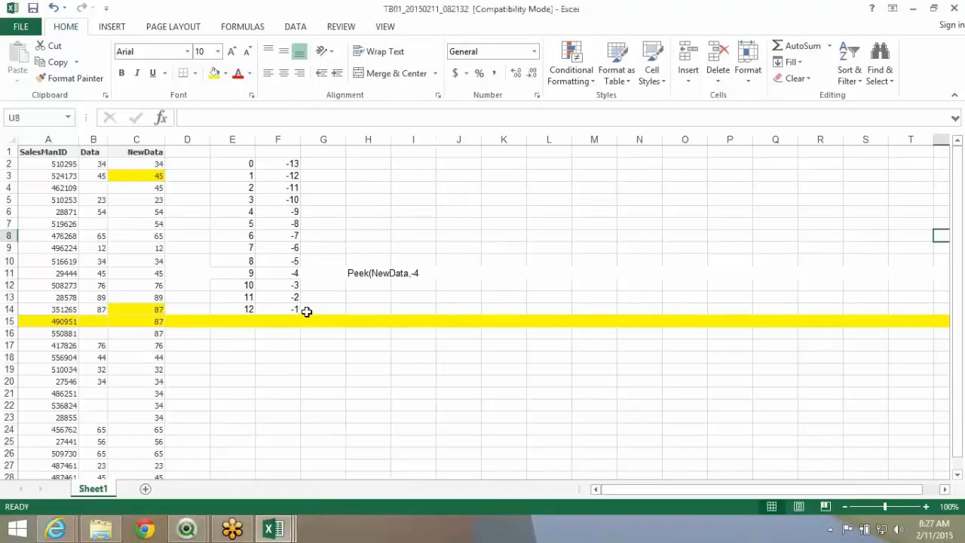
pyautogui.click(64, 323)
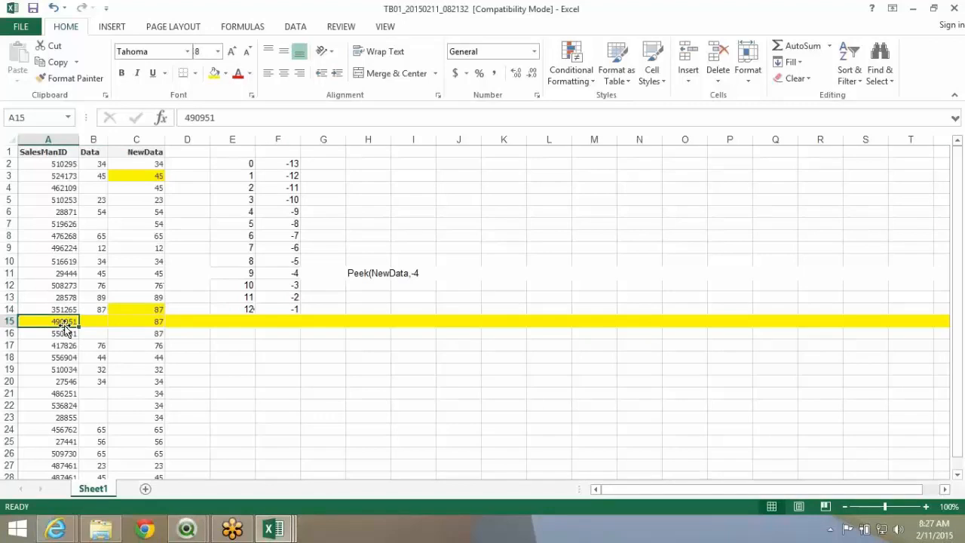
# - Try clearing the SalesManID and Data cells of row 7, undoing each deletion
pyautogui.click(62, 225)
pyautogui.press('Delete')
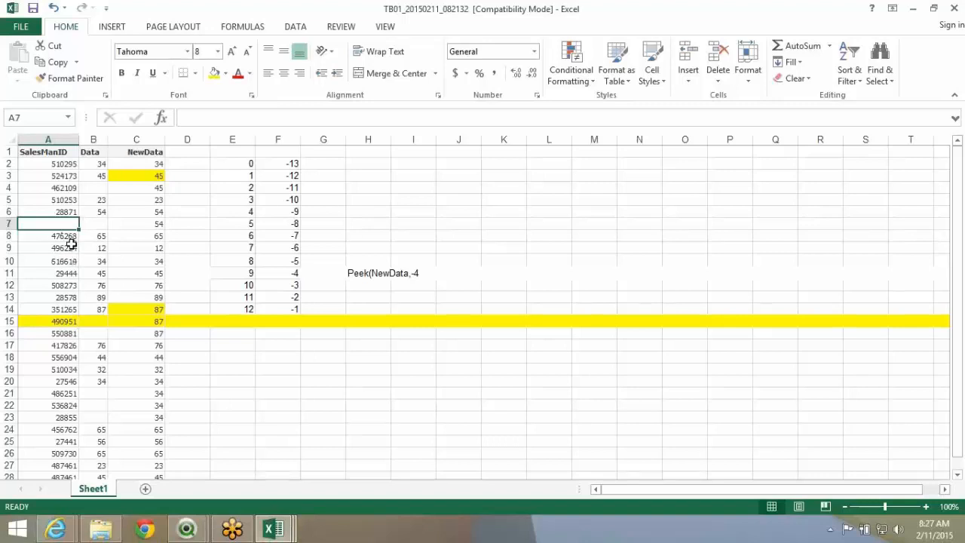
pyautogui.hotkey('ctrl', 'z')
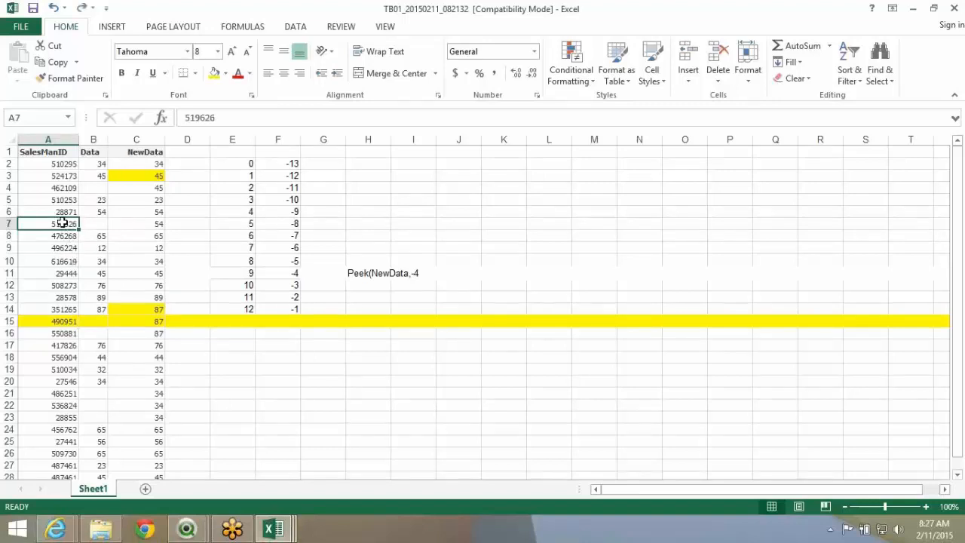
pyautogui.press('Delete')
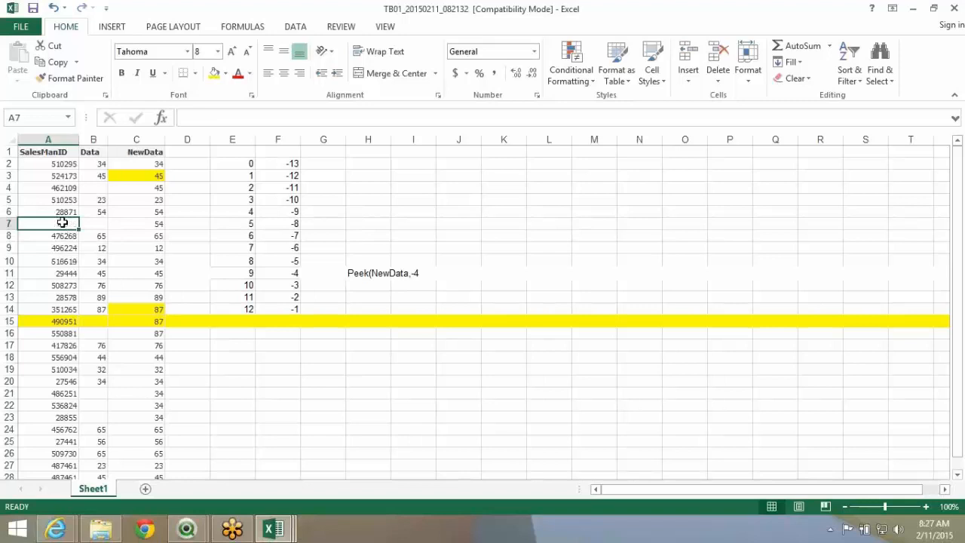
pyautogui.click(150, 224)
pyautogui.moveTo(71, 224)
pyautogui.mouseDown()
pyautogui.moveTo(95, 224)
pyautogui.moveTo(76, 224)
pyautogui.moveTo(84, 224)
pyautogui.mouseUp()
pyautogui.click(59, 224)
pyautogui.hotkey('ctrl', 'z')
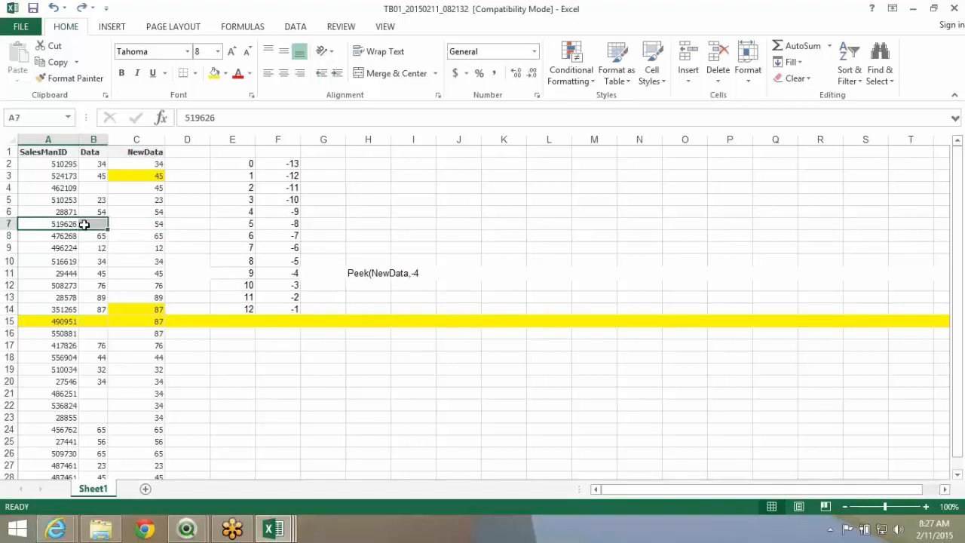
pyautogui.press('Delete')
pyautogui.hotkey('ctrl', 'z')
# - Clear the Data value of the first record in cell B2
pyautogui.click(66, 191)
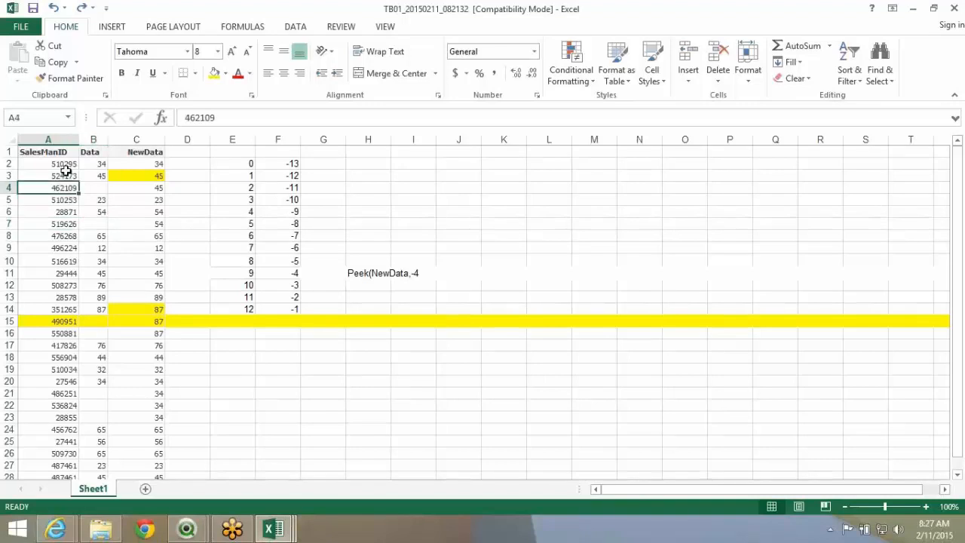
pyautogui.click(66, 172)
pyautogui.moveTo(64, 164); pyautogui.dragTo(98, 165)
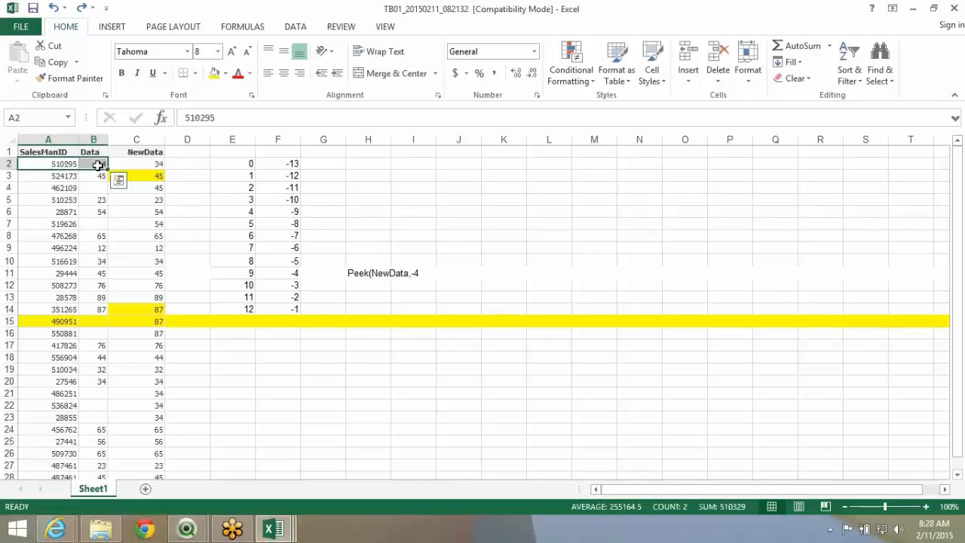
pyautogui.press('Tab')
pyautogui.click(98, 165)
pyautogui.press('Delete')
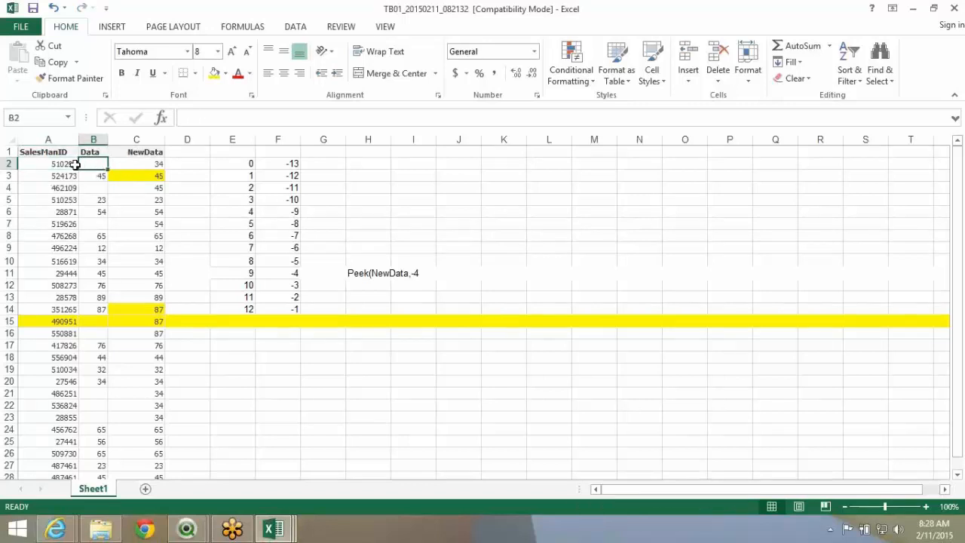
# - Try clearing A2:B2 and entering 0 as the first NewData value in C2, and undo both changes
pyautogui.moveTo(75, 163); pyautogui.dragTo(83, 163)
pyautogui.press('Delete')
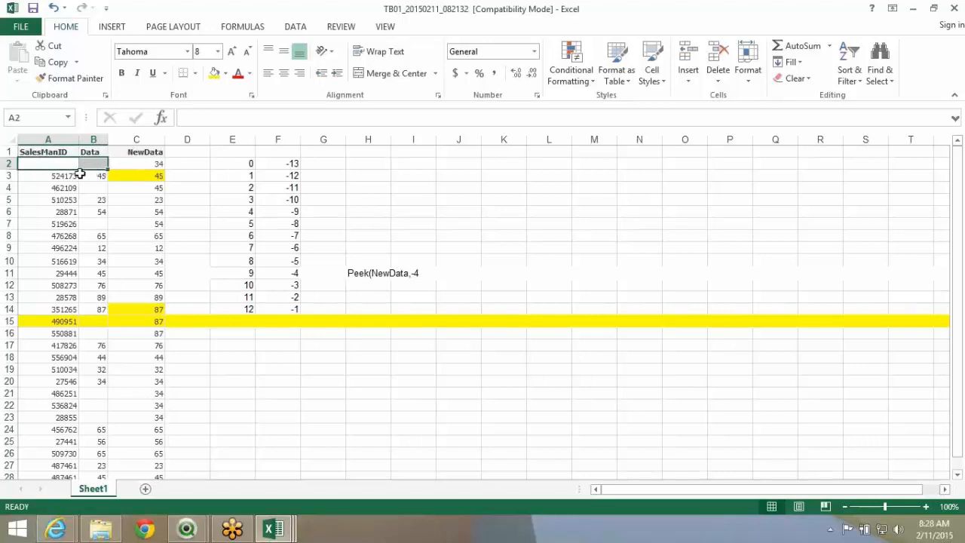
pyautogui.click(115, 175)
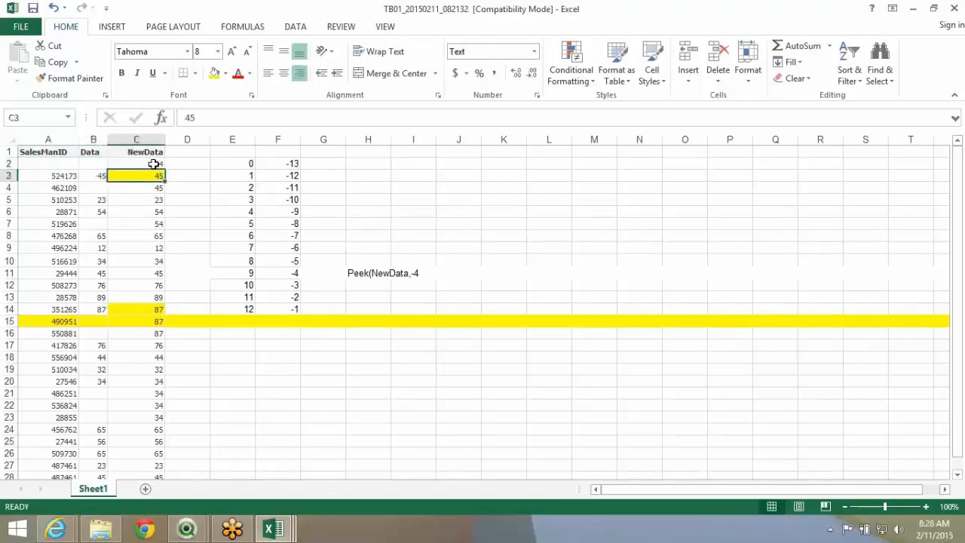
pyautogui.click(100, 166)
pyautogui.click(123, 164)
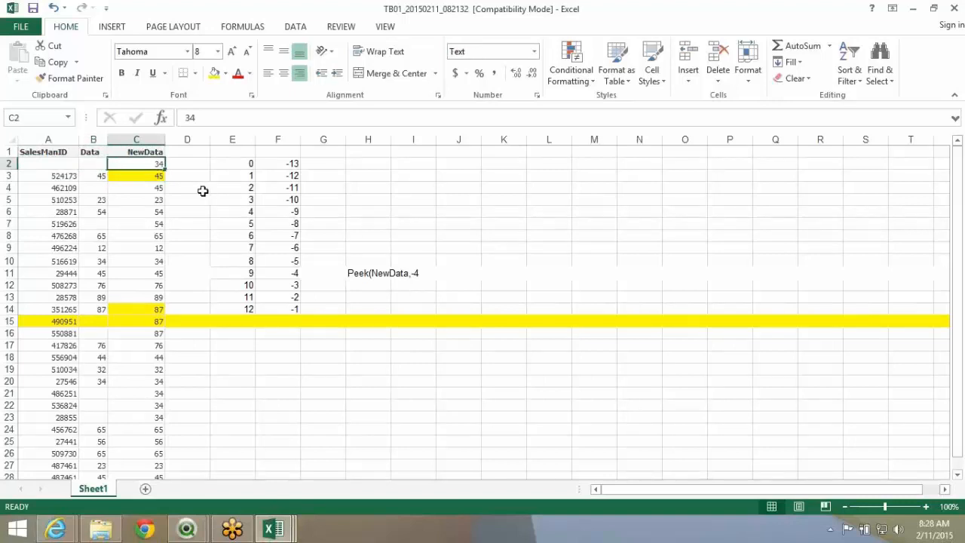
pyautogui.write('0')
pyautogui.press('Return')
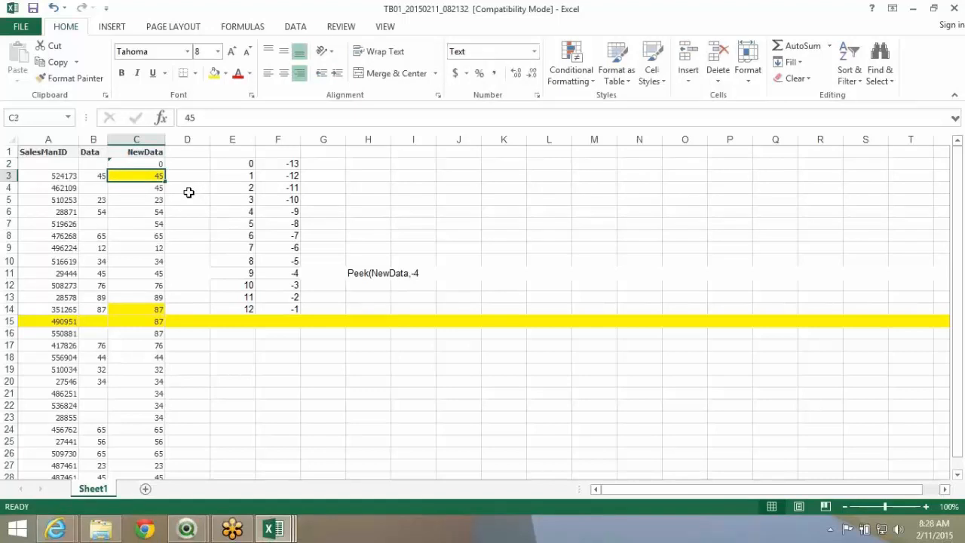
pyautogui.press('Up')
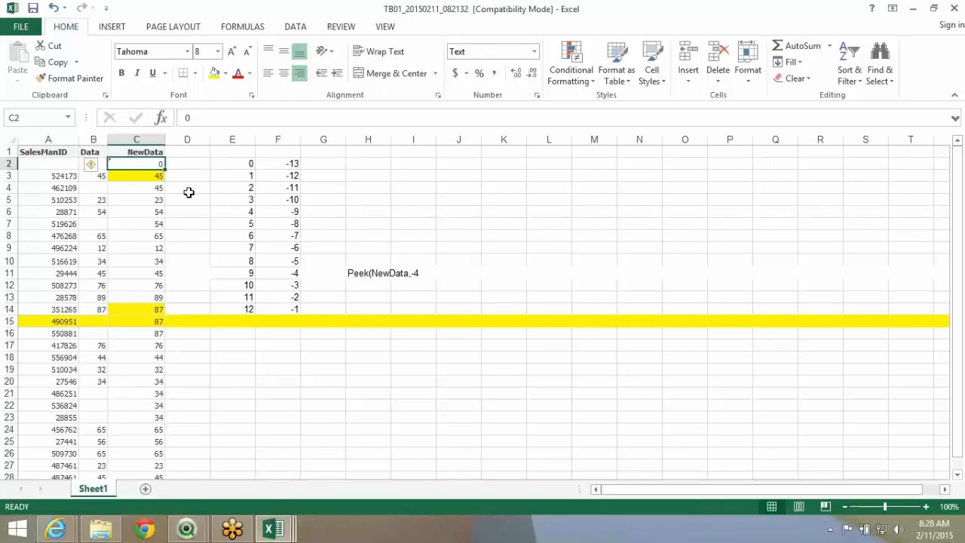
pyautogui.hotkey('ctrl', 'z')
# - Try clearing the SalesManID in A13, examine the row's Data cell, and undo the deletion
pyautogui.press('Down')
pyautogui.press('Down')
pyautogui.press('Down')
pyautogui.press('Down')
pyautogui.press('Down')
pyautogui.press('Down')
pyautogui.press('Down')
pyautogui.press('Down')
pyautogui.press('Down')
pyautogui.press('Down')
pyautogui.press('Down')
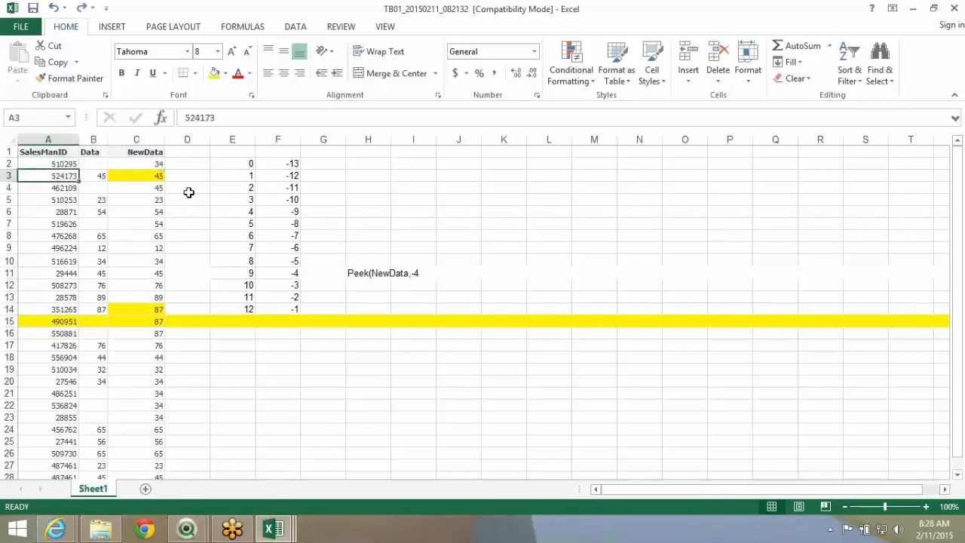
pyautogui.press('Delete')
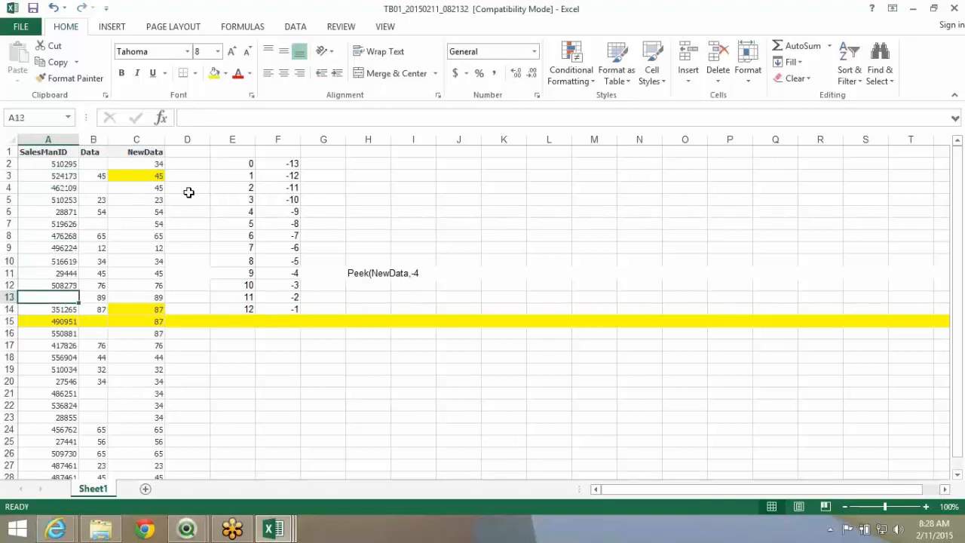
pyautogui.press('Right')
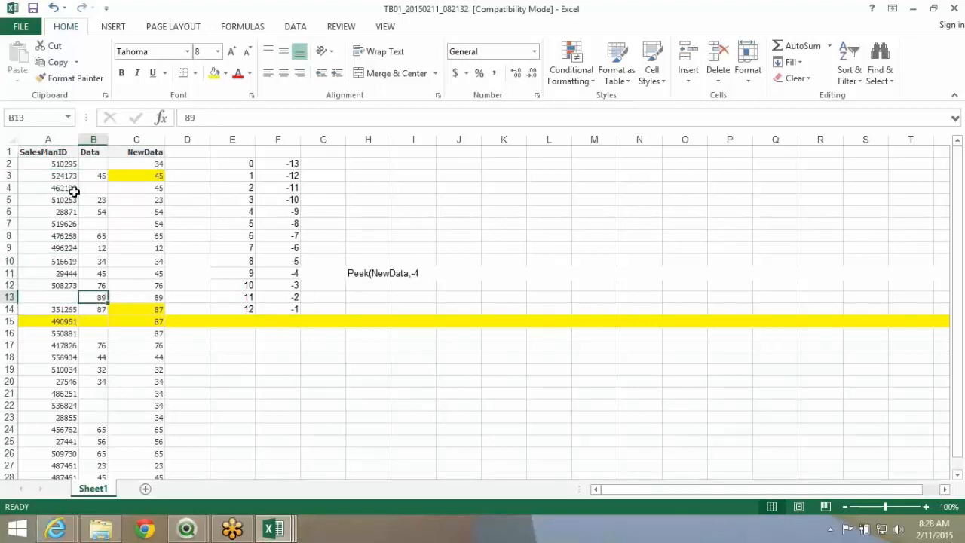
pyautogui.press('Left')
pyautogui.click(88, 297)
pyautogui.moveTo(67, 298)
pyautogui.mouseDown()
pyautogui.moveTo(115, 297)
pyautogui.moveTo(82, 296)
pyautogui.moveTo(105, 297)
pyautogui.mouseUp()
pyautogui.click(75, 297)
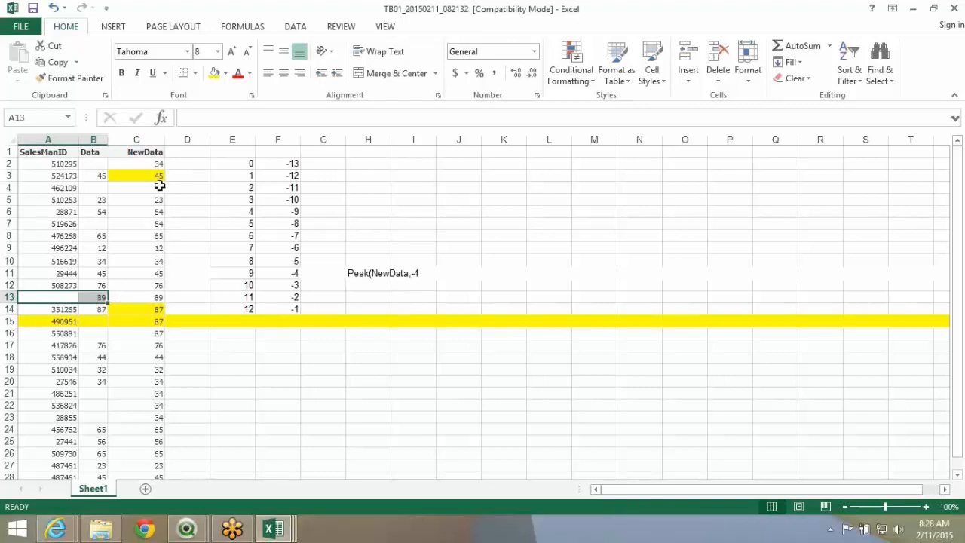
pyautogui.click(102, 156)
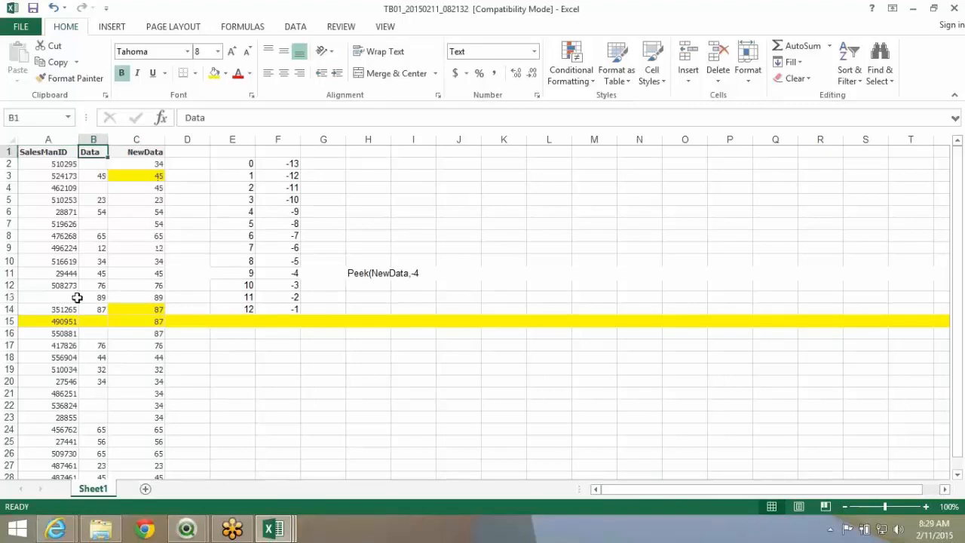
pyautogui.click(76, 296)
pyautogui.hotkey('ctrl', 'z')
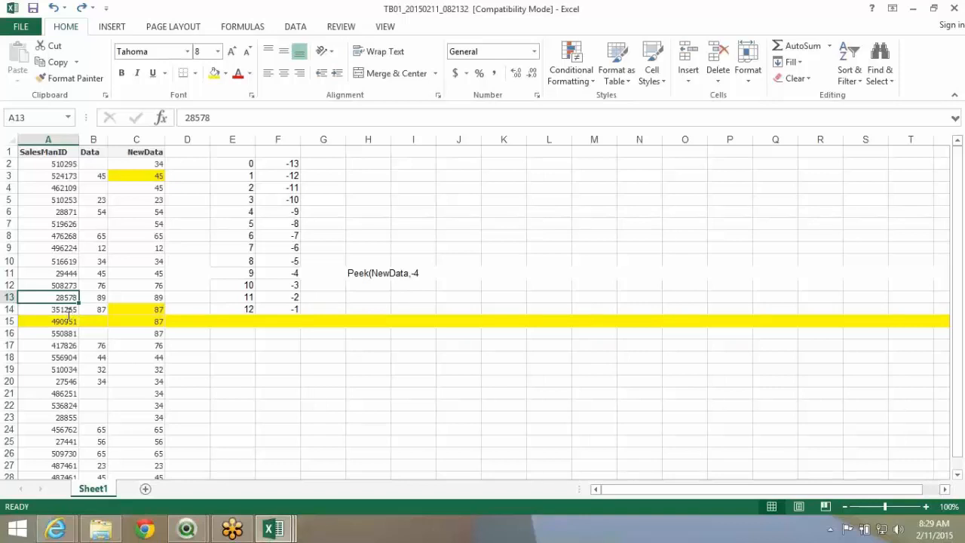
# - Switch to the QlikView script editor, set the offset in the NewData Peek expression to 0, and accept the script
pyautogui.hotkey('alt', 'Tab')
pyautogui.moveTo(215, 119); pyautogui.dragTo(225, 120)
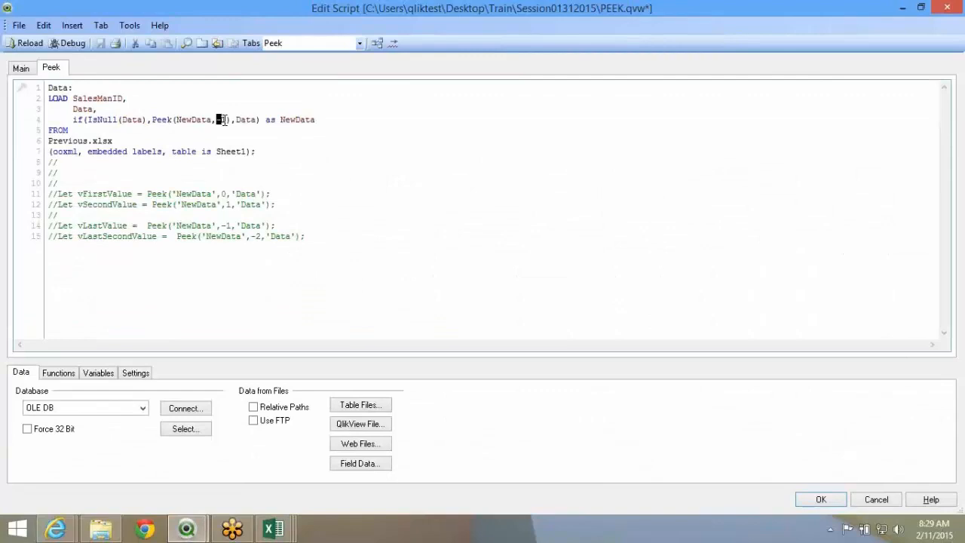
pyautogui.write('0')
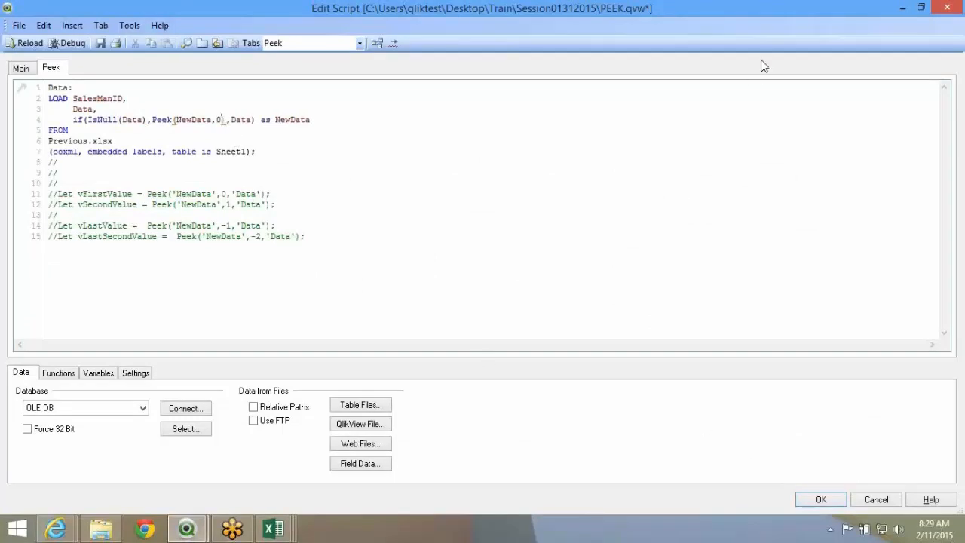
pyautogui.click(821, 500)
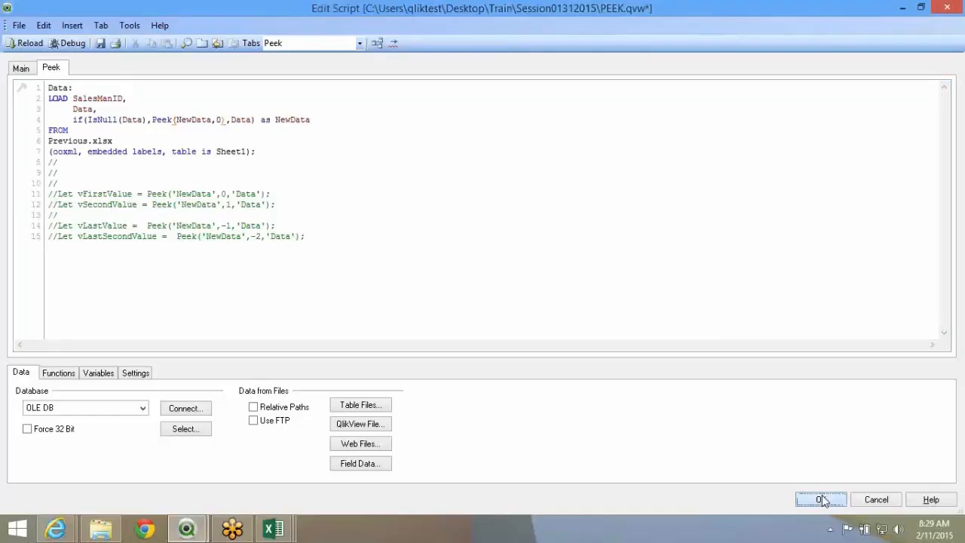
# - Save the QlikView document, reload its script, and close the execution progress window
pyautogui.click(63, 43)
pyautogui.click(119, 43)
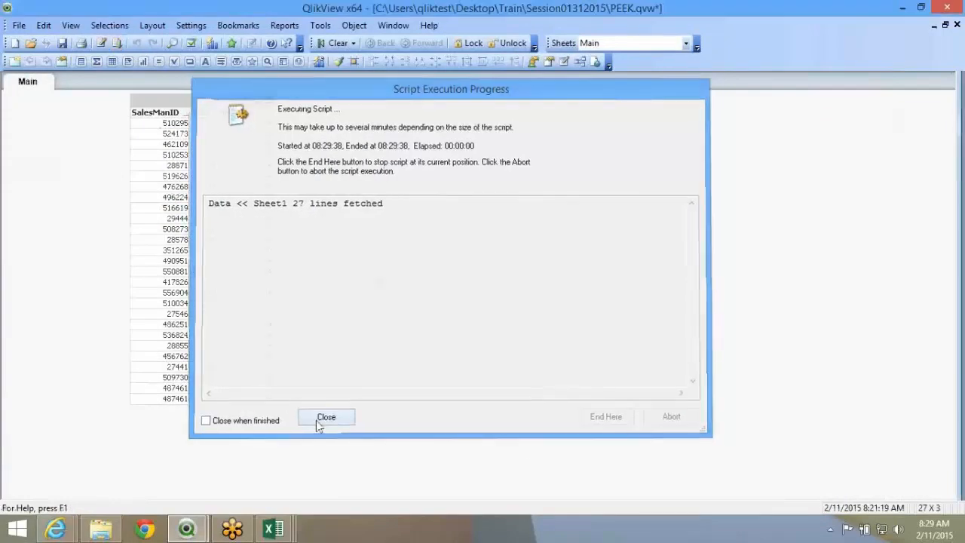
pyautogui.click(325, 417)
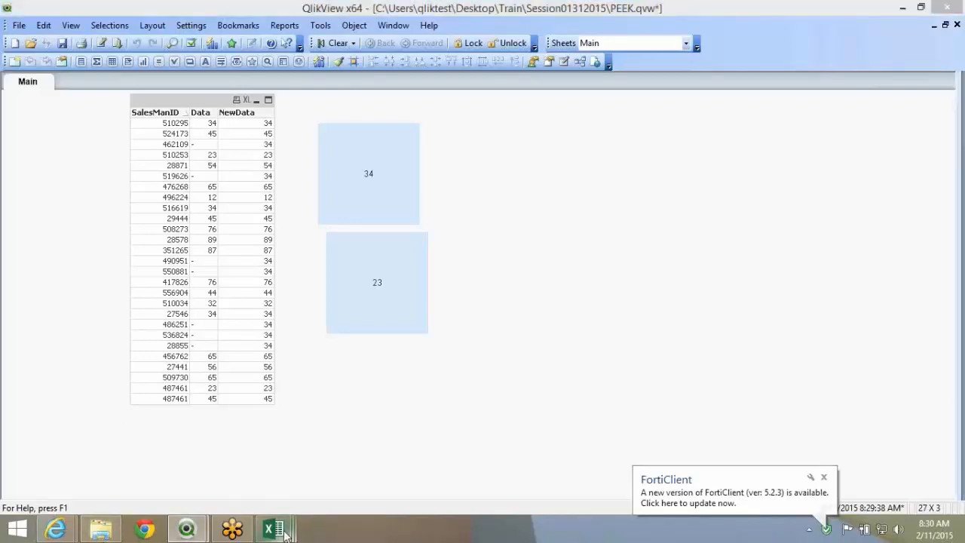
# - Check the Excel export, return to QlikView, and save the PEEK.qvw document
pyautogui.moveTo(285, 532)
pyautogui.click(382, 487)
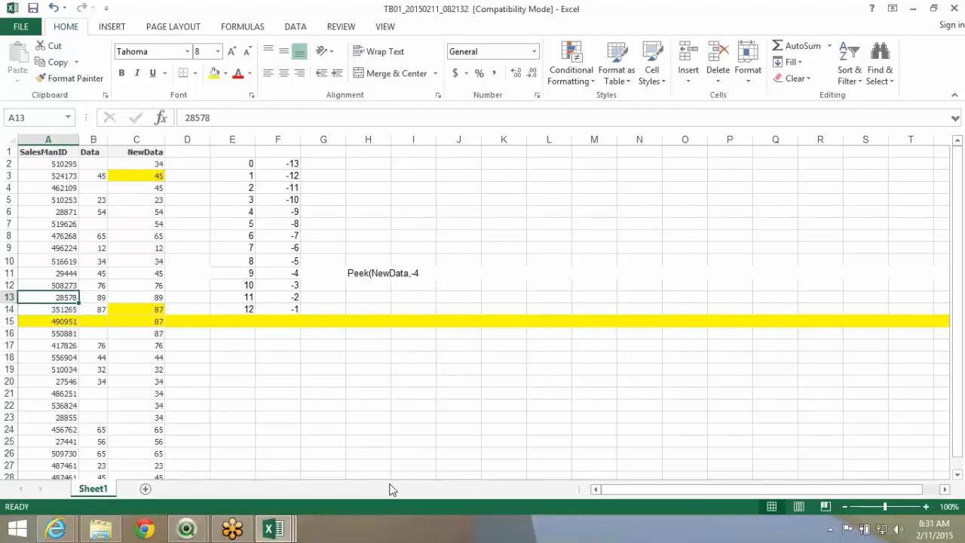
pyautogui.click(192, 532)
pyautogui.click(260, 483)
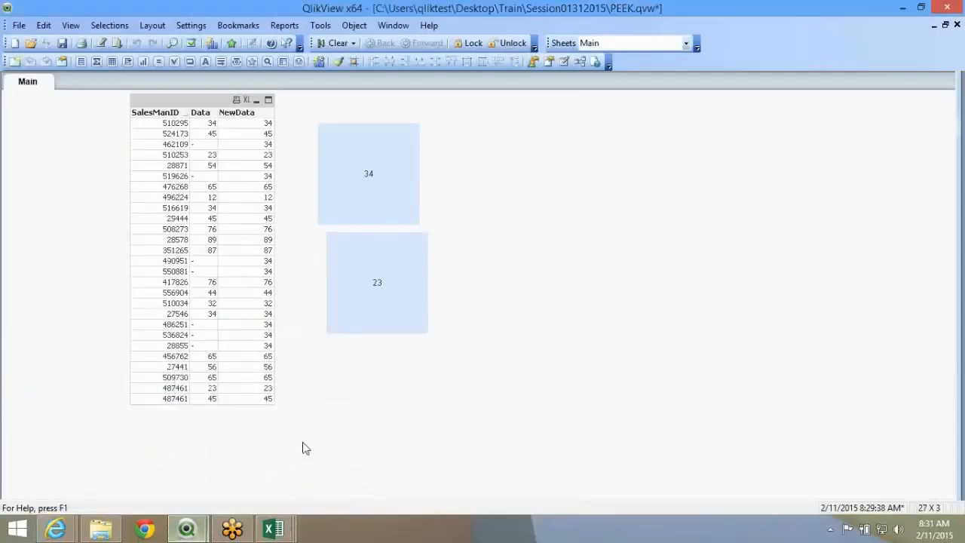
pyautogui.hotkey('ctrl', 's')
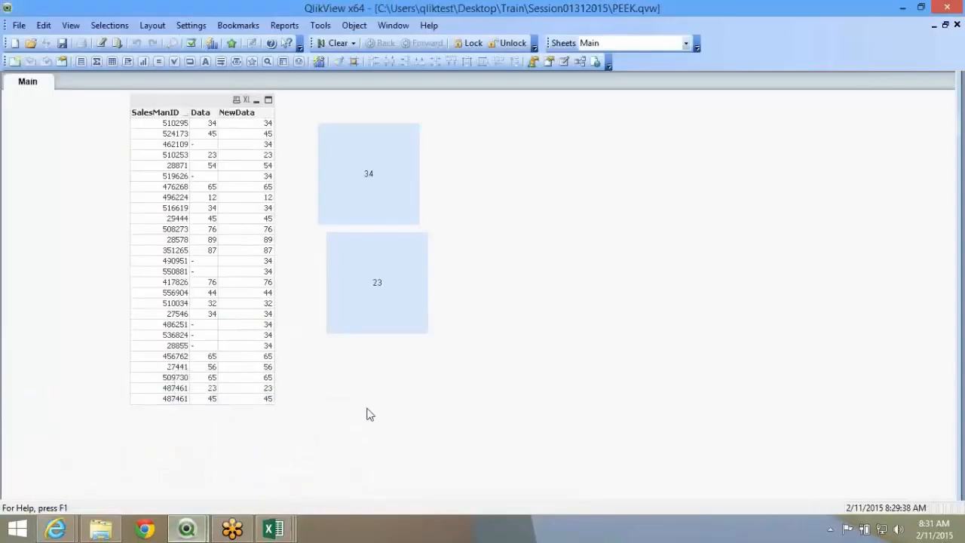